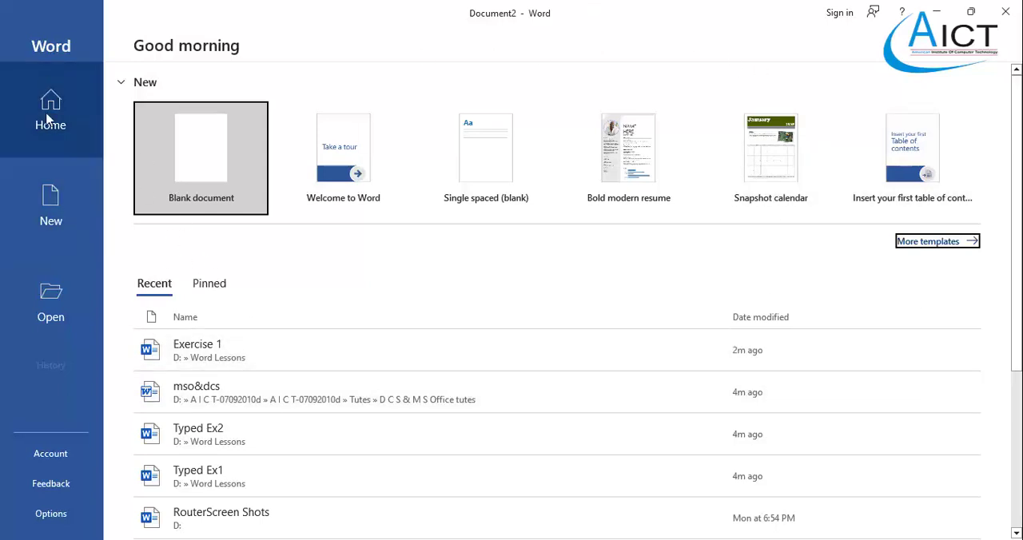
- Look through the New and Open pages of the start screen and the recent documents on its Home page
left_click(52, 193)
left_click(55, 313)
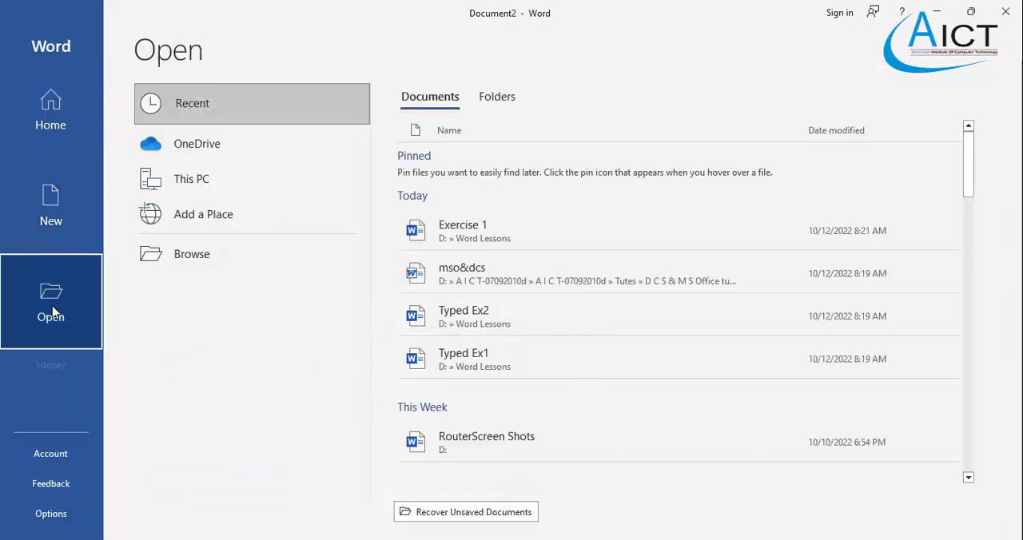
left_click(45, 140)
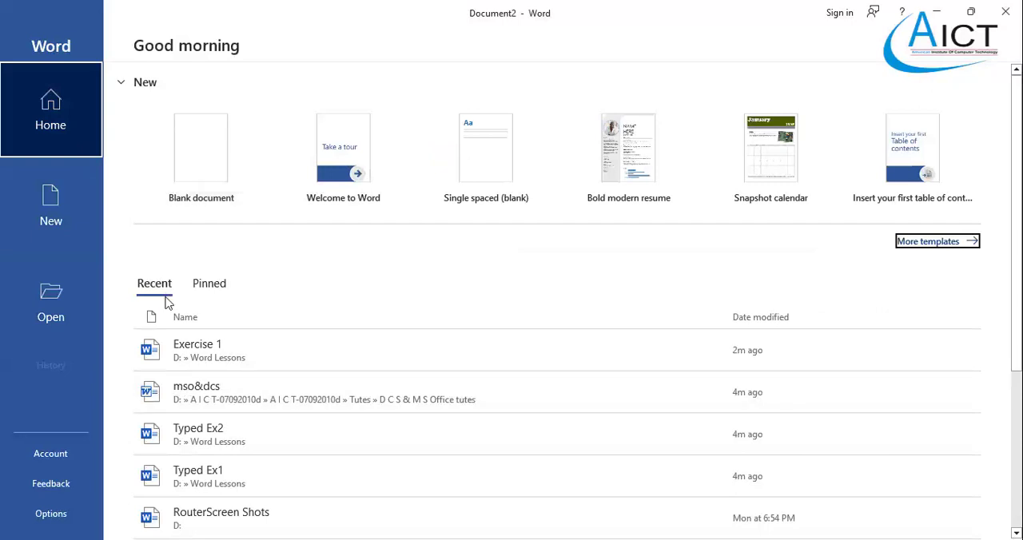
scroll(197, 398, "down", 3)
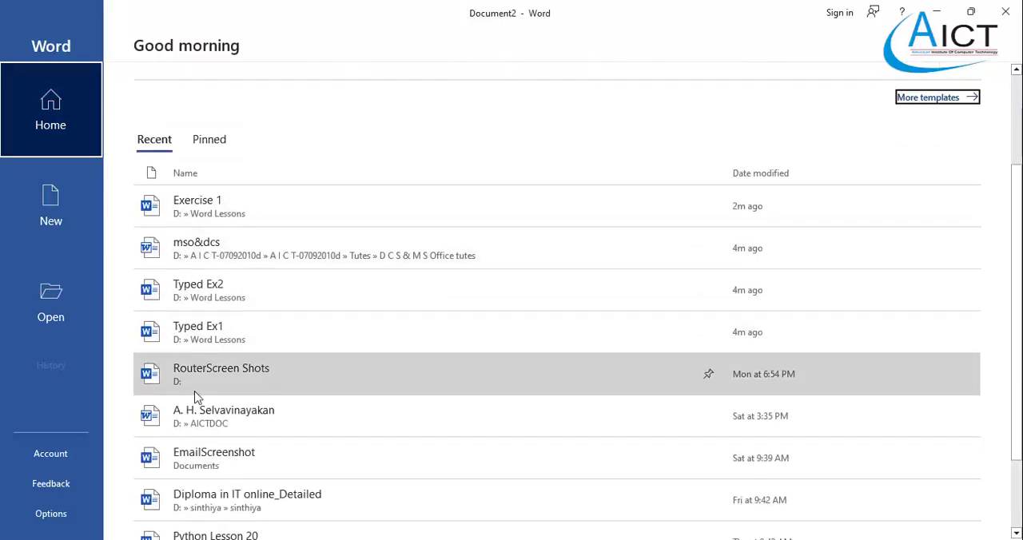
scroll(196, 397, "up", 3)
scroll(196, 398, "down", 3)
scroll(196, 398, "up", 3)
scroll(201, 374, "down", 2)
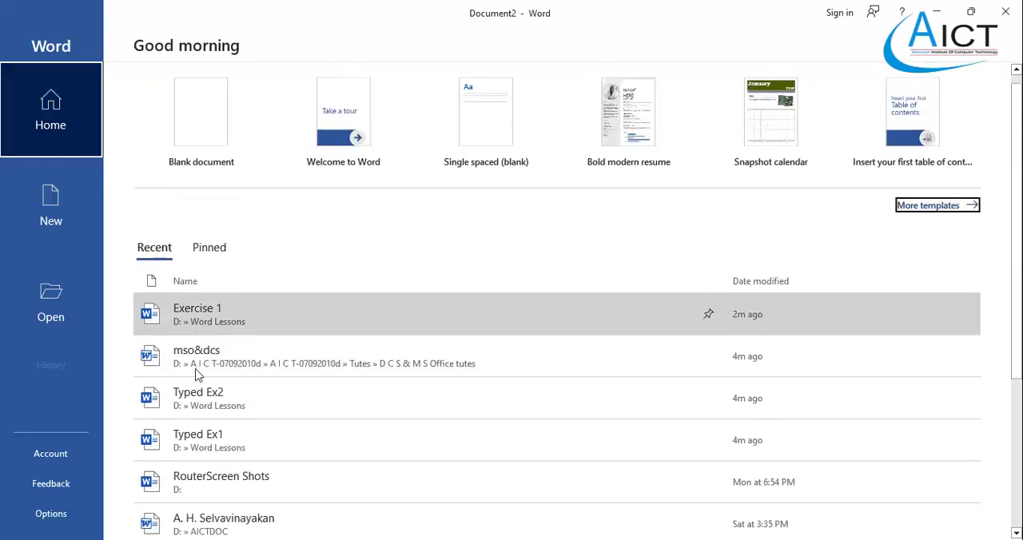
scroll(201, 374, "up", 2)
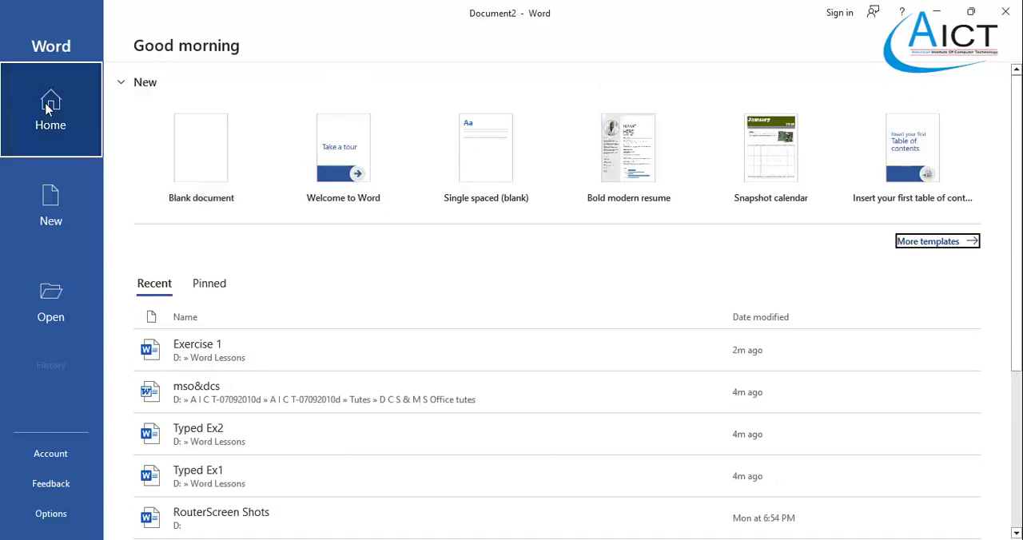
- Look over the available templates and create a new blank document
left_click(51, 224)
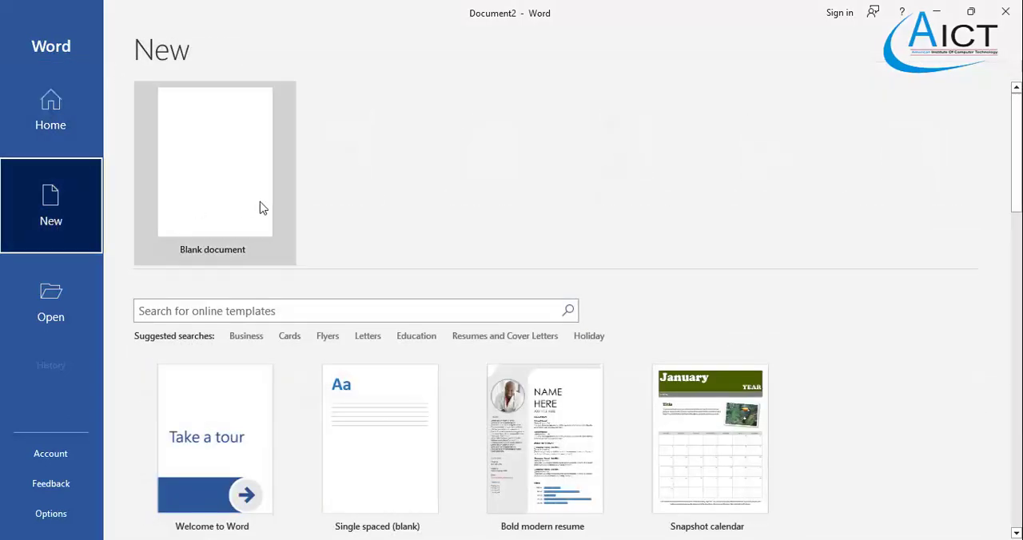
scroll(228, 217, "down", 3)
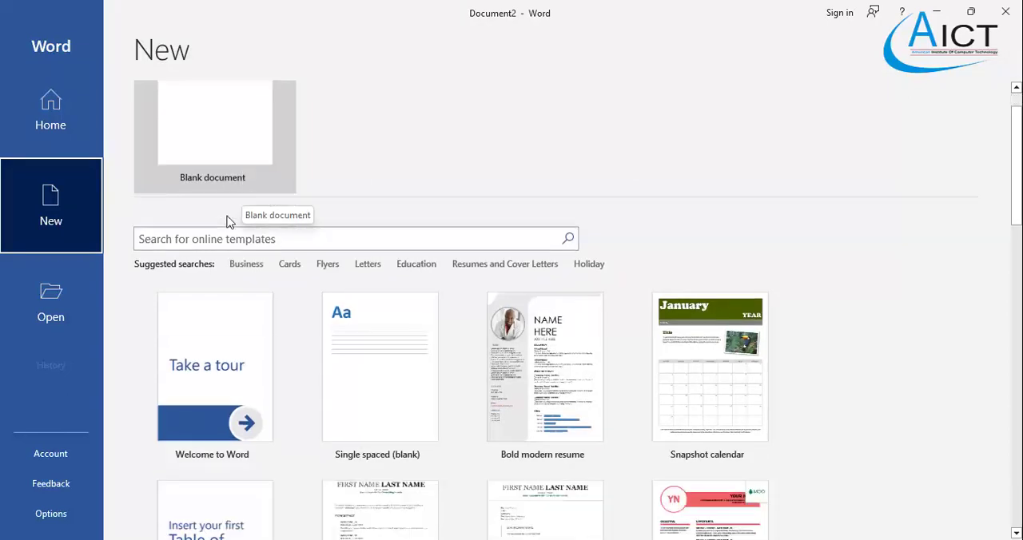
scroll(229, 222, "up", 3)
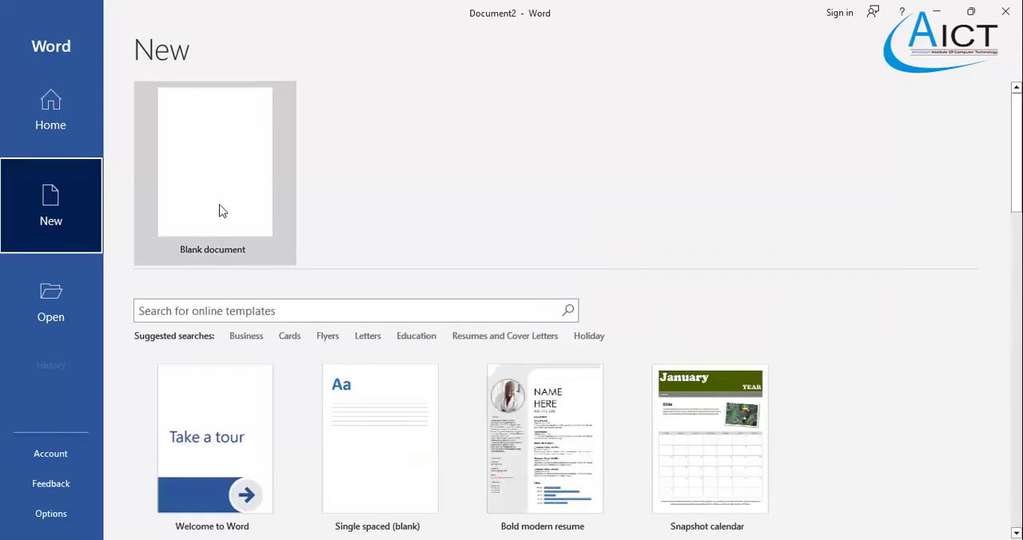
left_click(223, 211)
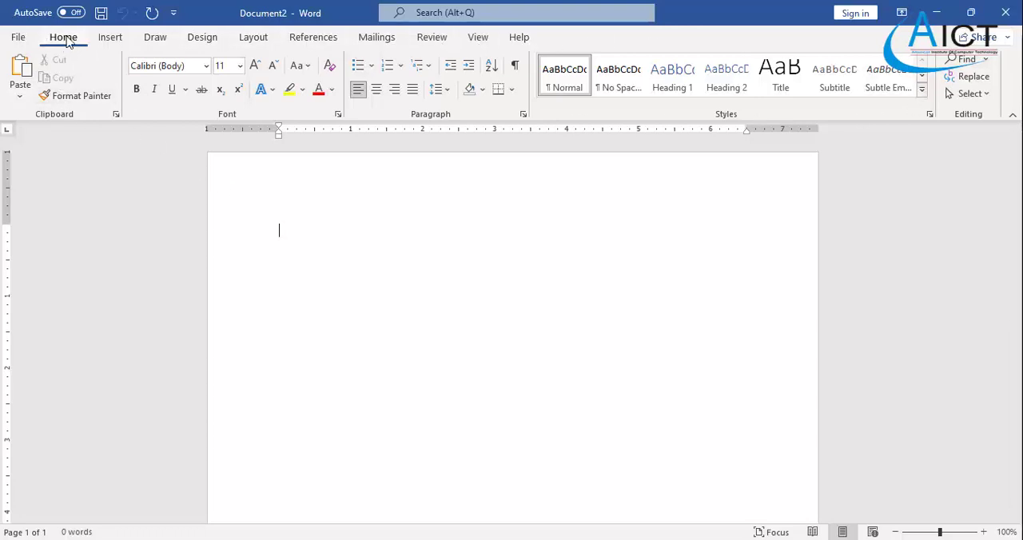
- Review the Insert, Draw, Design, Layout and References command sets, and return to the Home commands
left_click(112, 39)
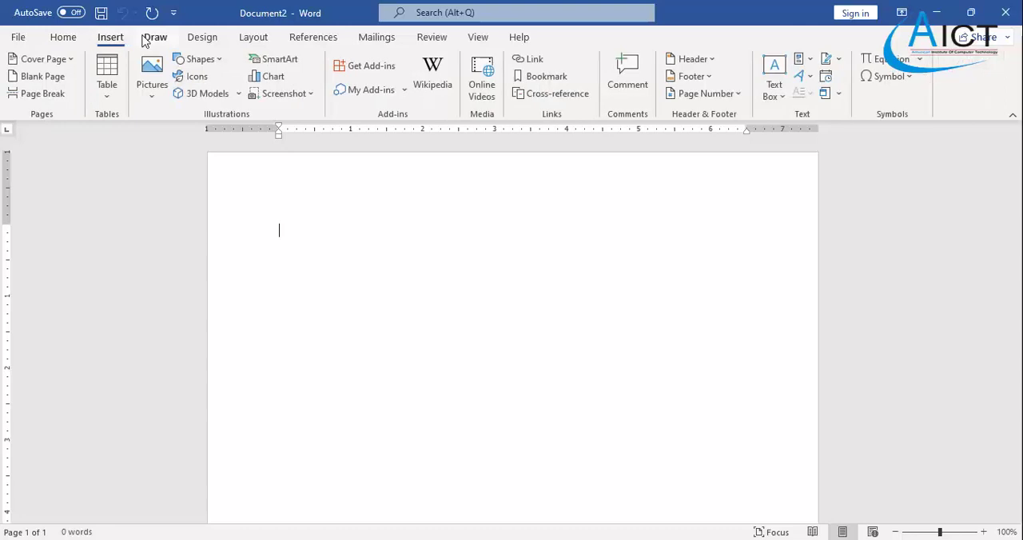
left_click(150, 40)
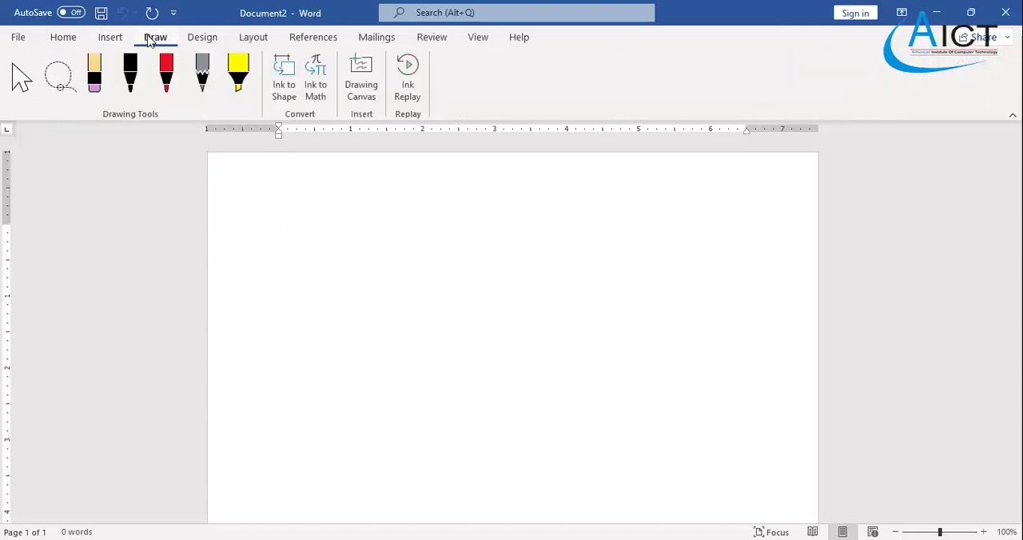
left_click(204, 40)
left_click(249, 39)
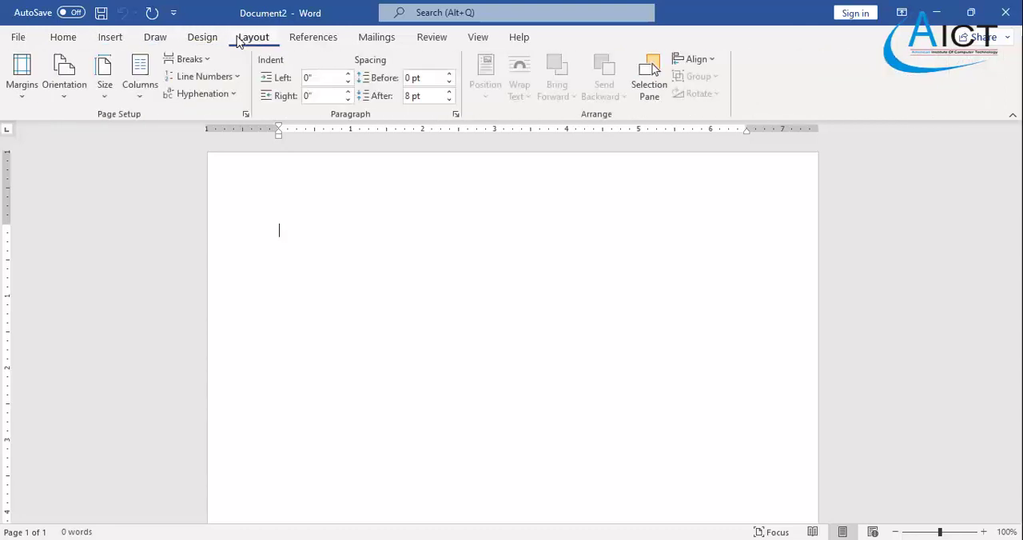
left_click(317, 42)
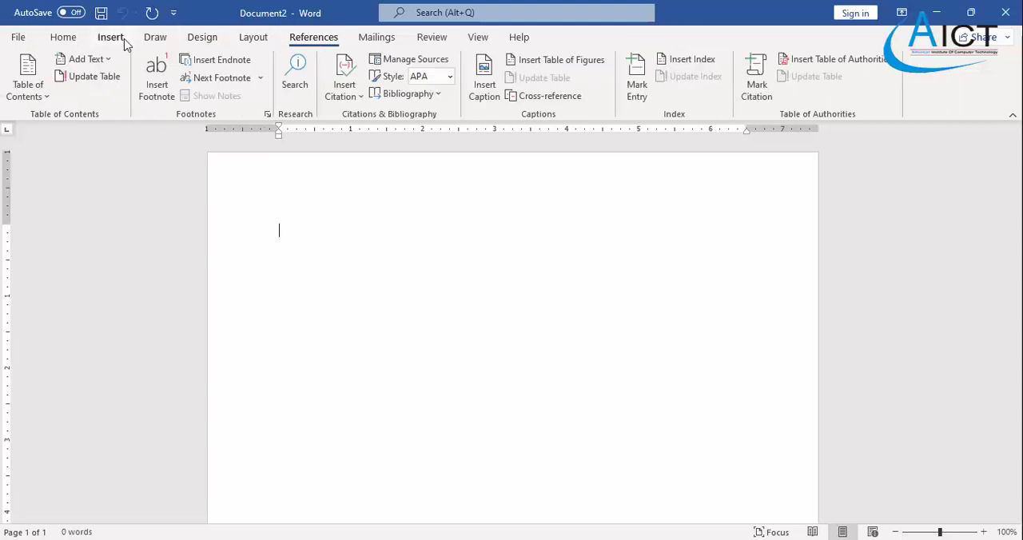
left_click(68, 39)
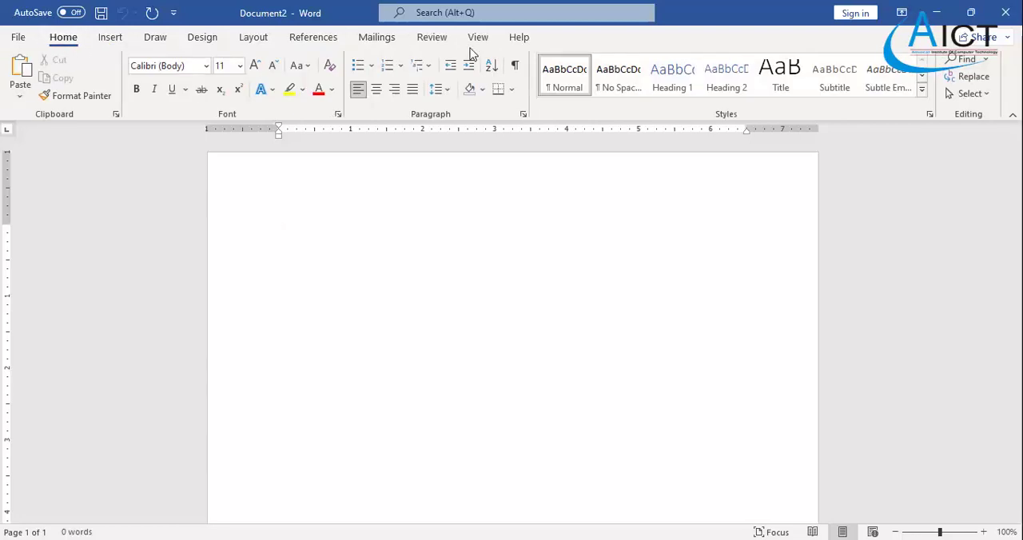
left_click(118, 38)
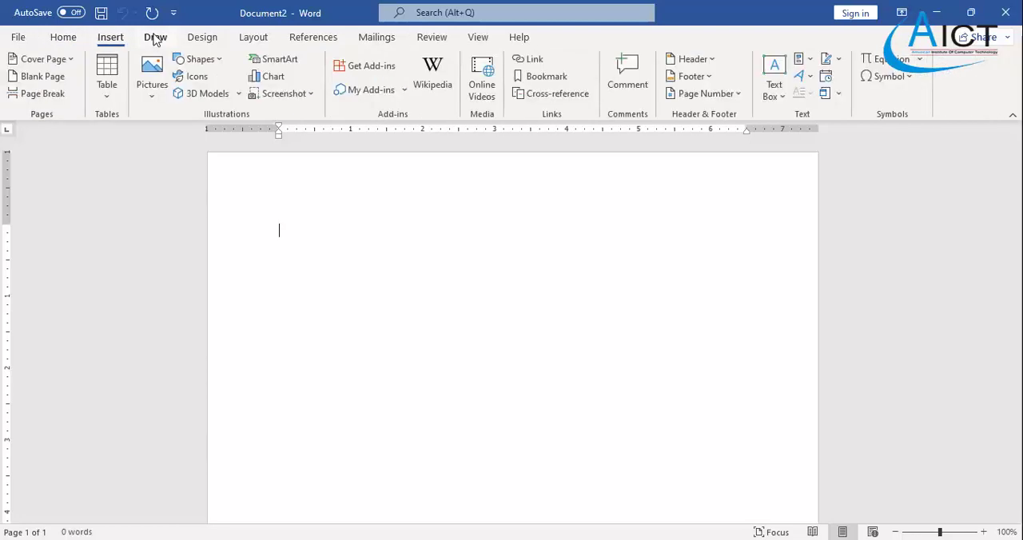
left_click(155, 38)
left_click(202, 37)
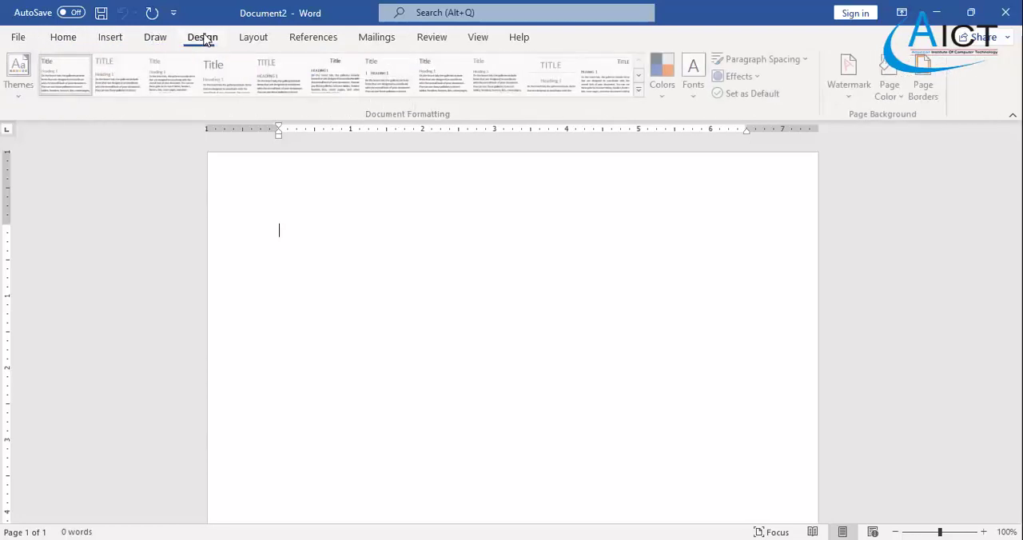
left_click(57, 37)
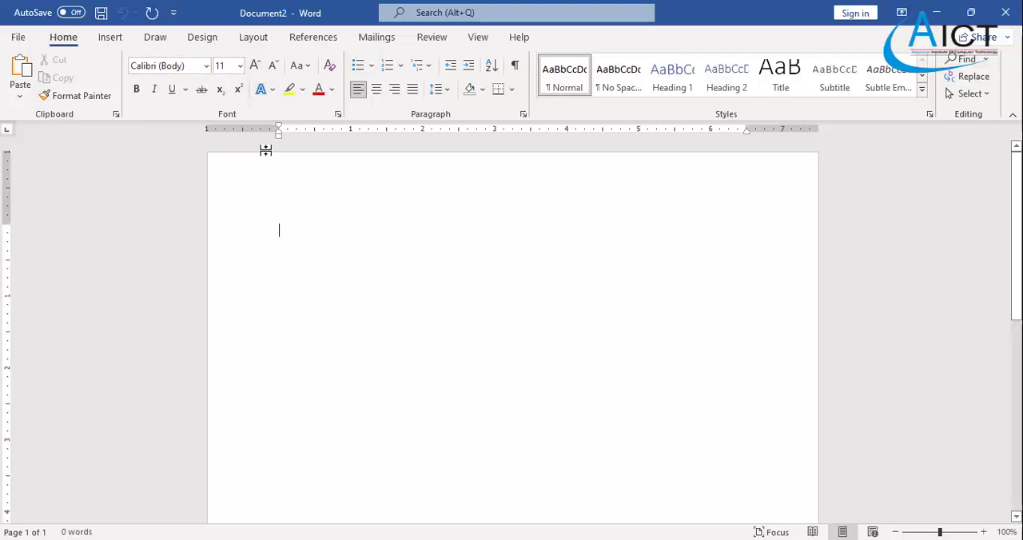
- Write "Welcome to AICT" on the first line, followed by "Welcome" in the Arial Black font
type("Welcome")
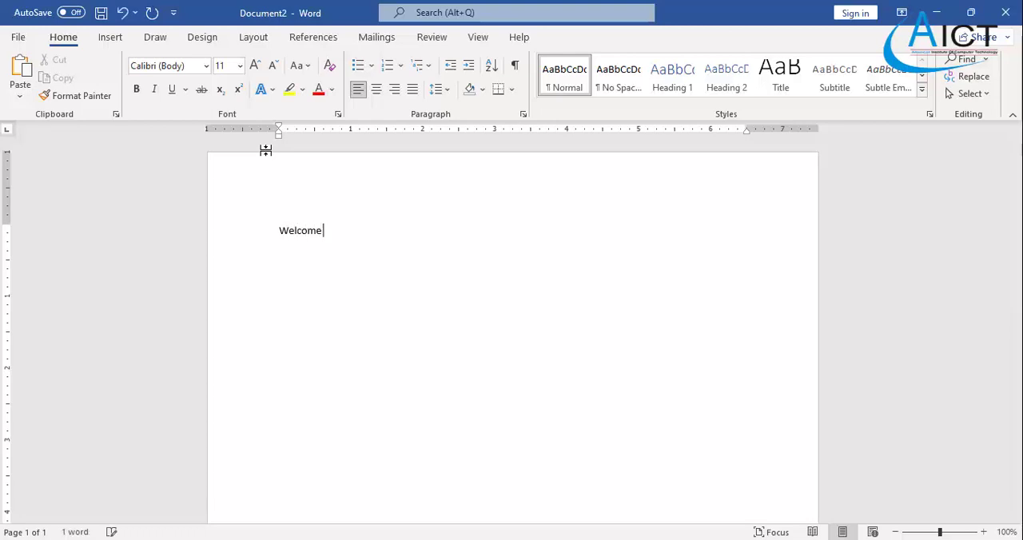
type(" to AICT")
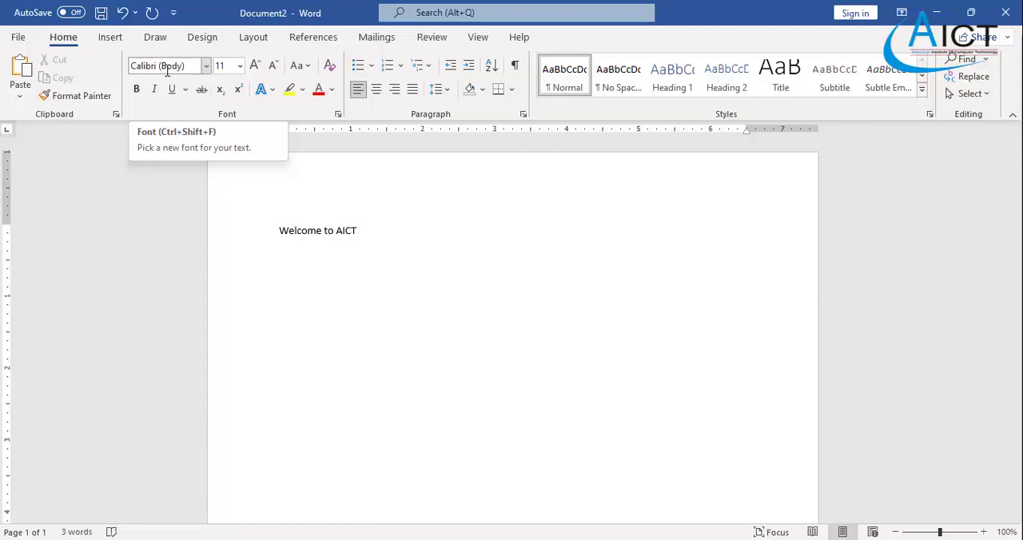
left_click(206, 66)
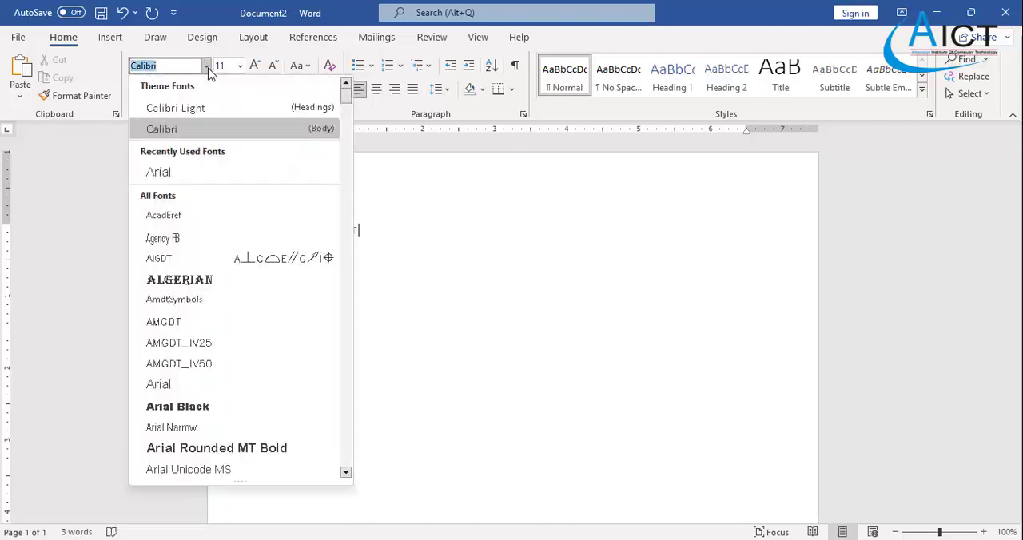
scroll(208, 172, "down", 3)
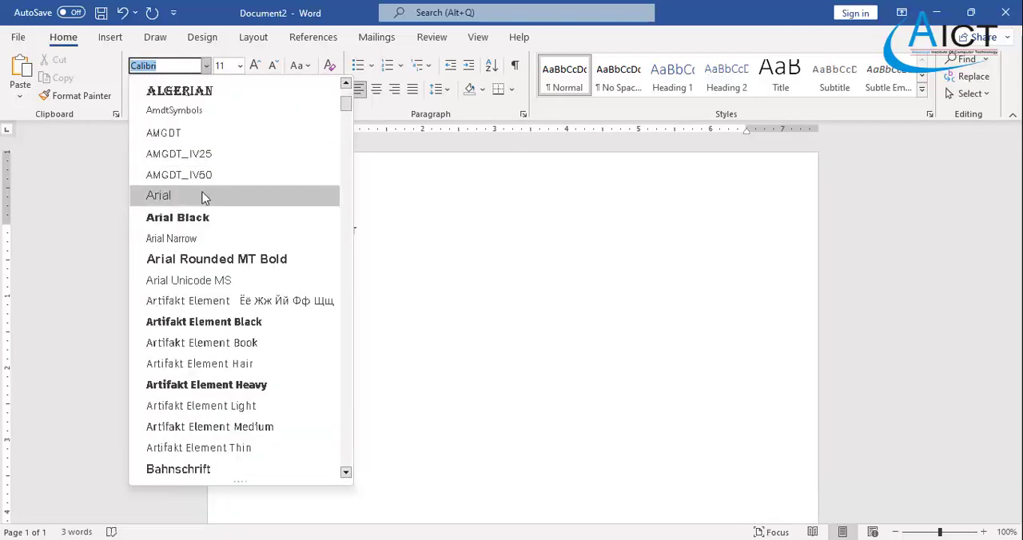
left_click(205, 218)
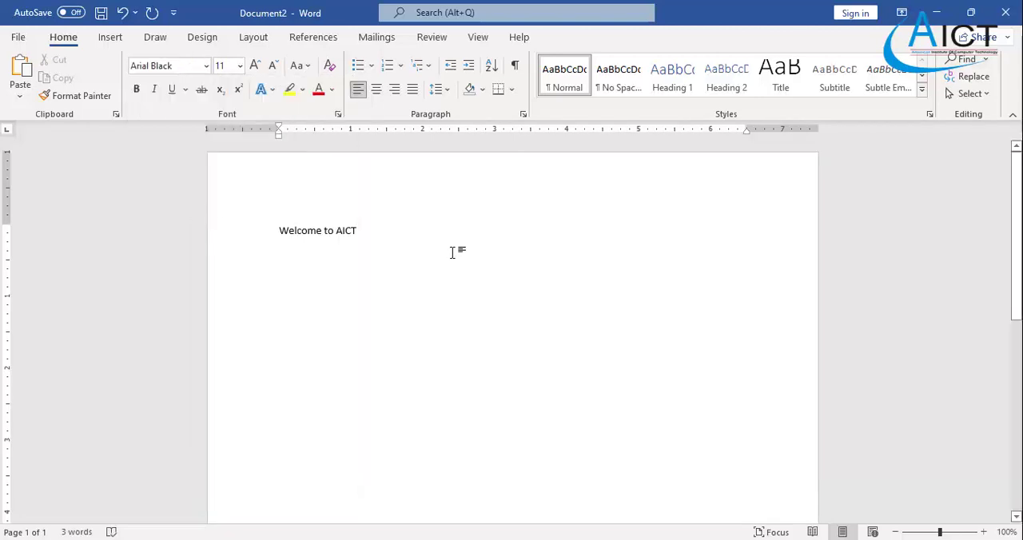
type("We")
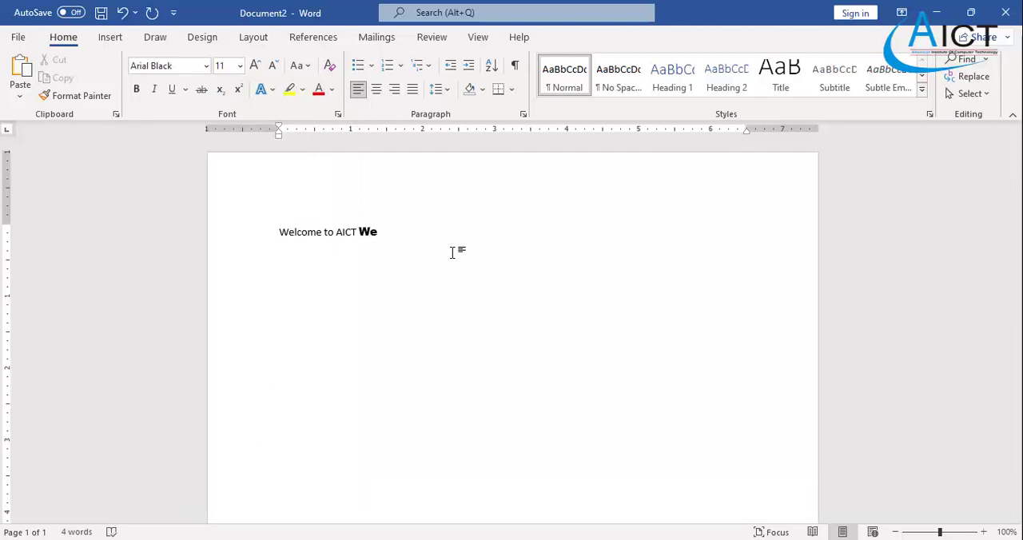
type("lcome")
- Add the words "Welcome Come" to the end of the line in the CommercialScript BT font
left_click(206, 66)
scroll(176, 280, "down", 5)
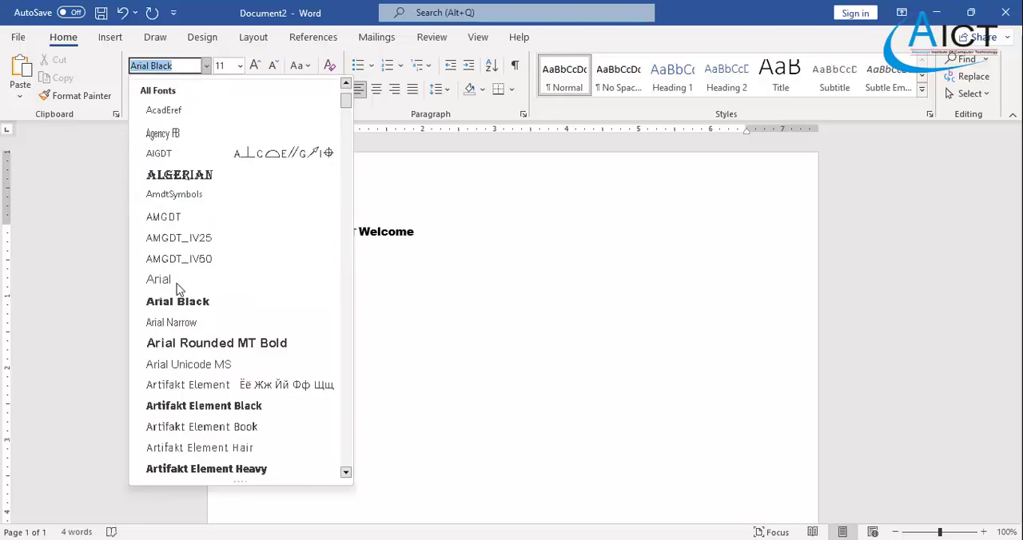
scroll(178, 289, "down", 13)
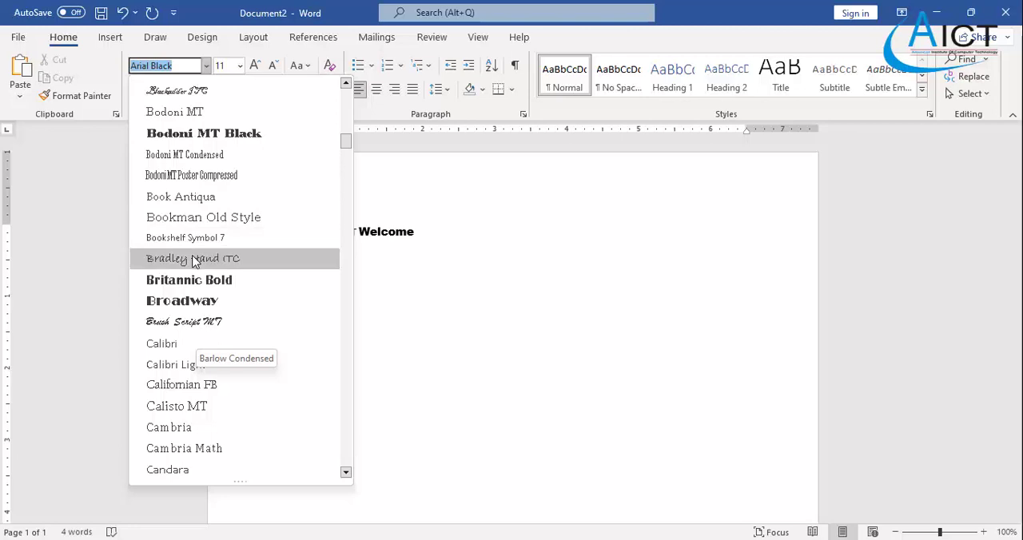
scroll(197, 343, "down", 9)
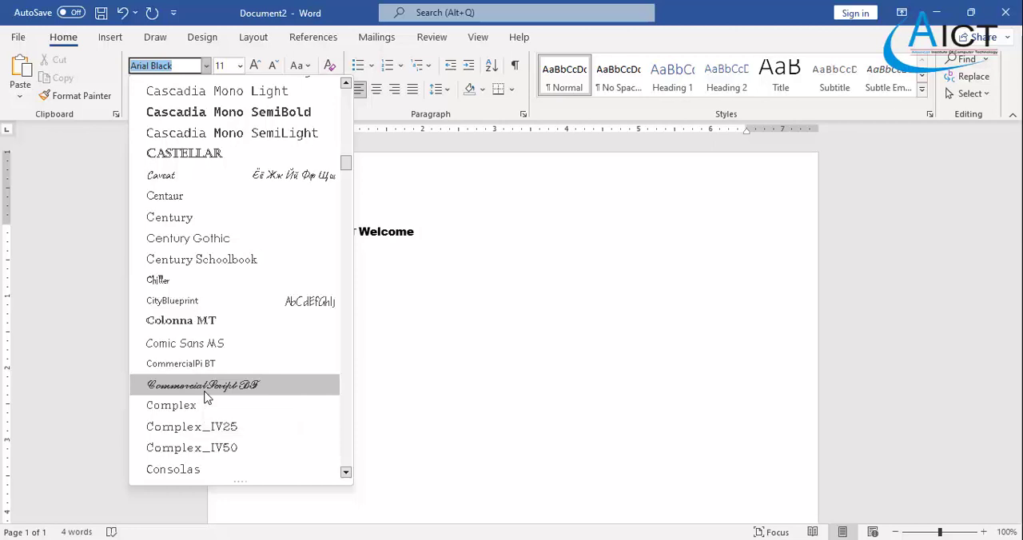
left_click(206, 388)
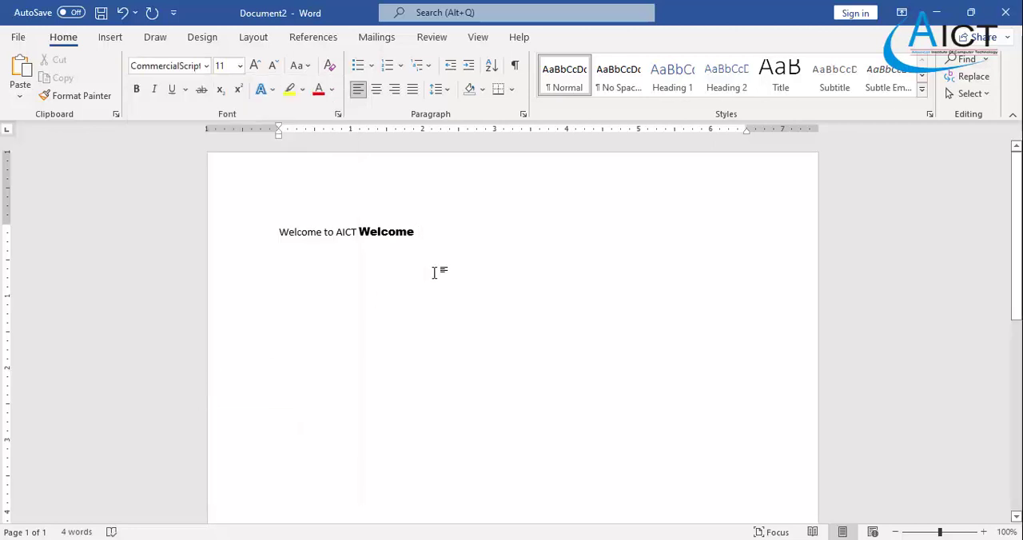
type("Welcome Come")
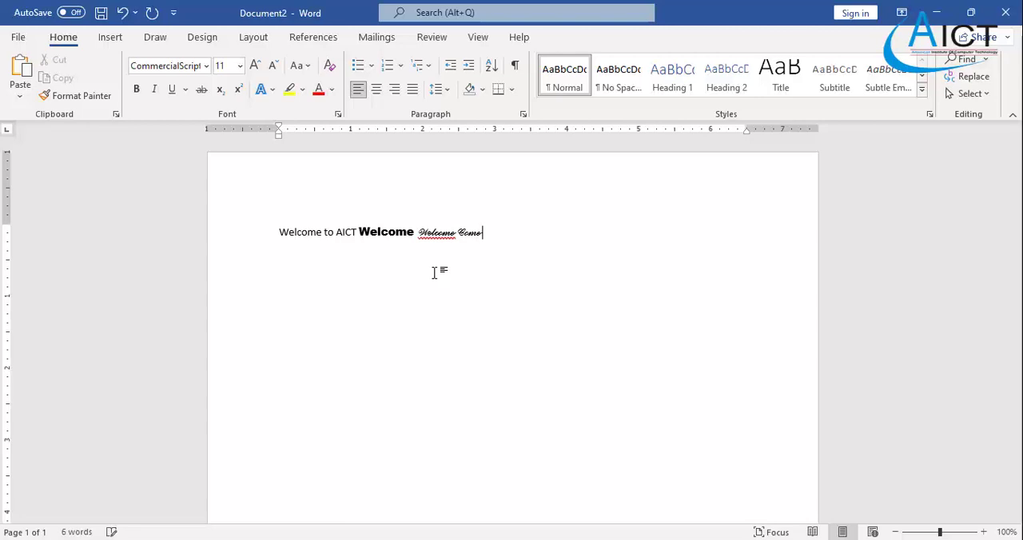
- Add another "Welcome" to the end of the line at font size 20
left_click(239, 67)
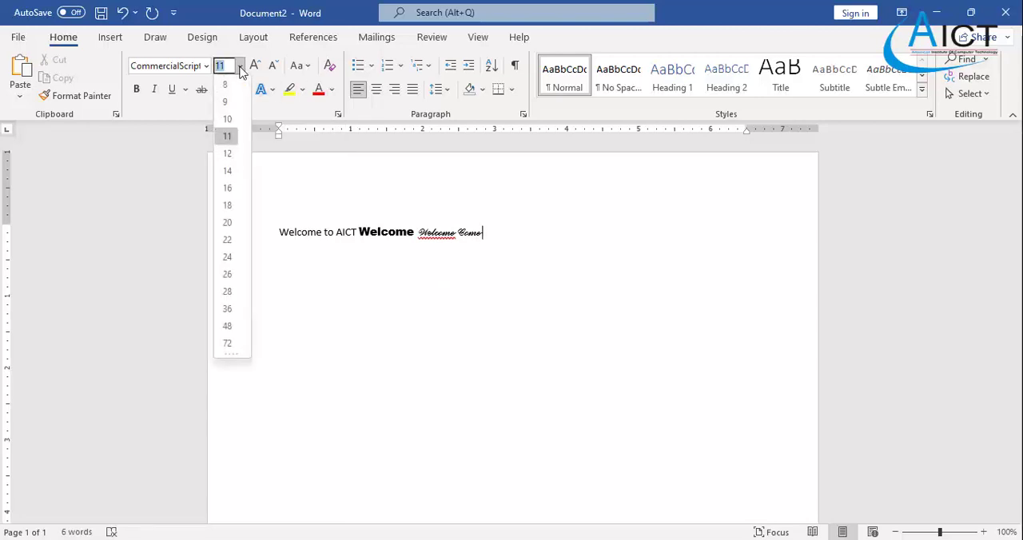
left_click(231, 226)
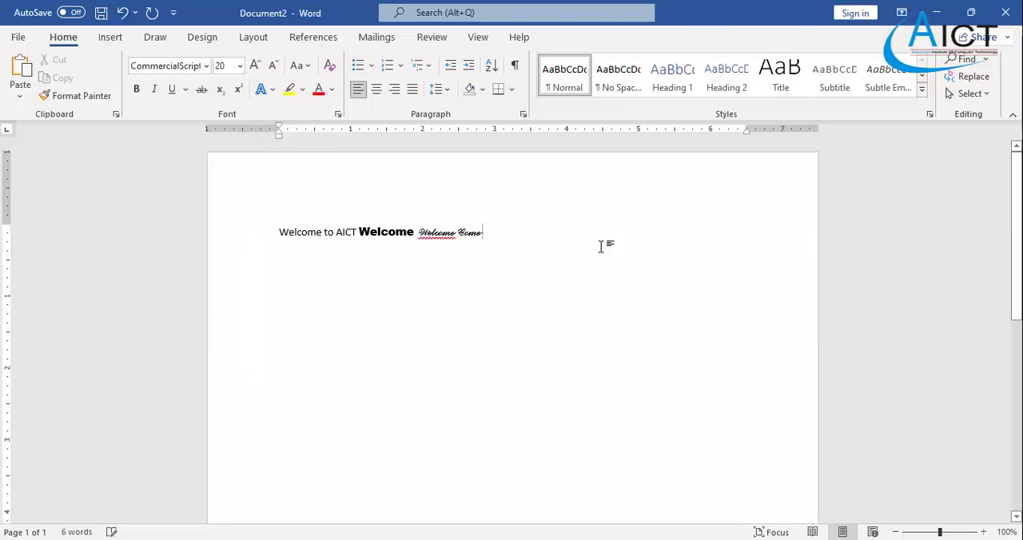
type("Welcome")
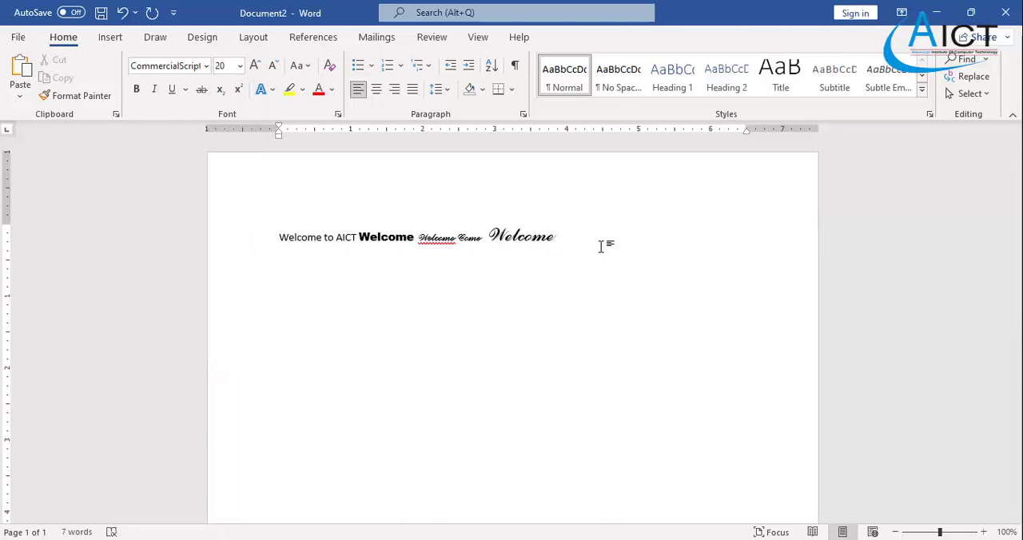
- Set the font at the end of the line to Arial and increase its size to 48
left_click(206, 67)
left_click(174, 213)
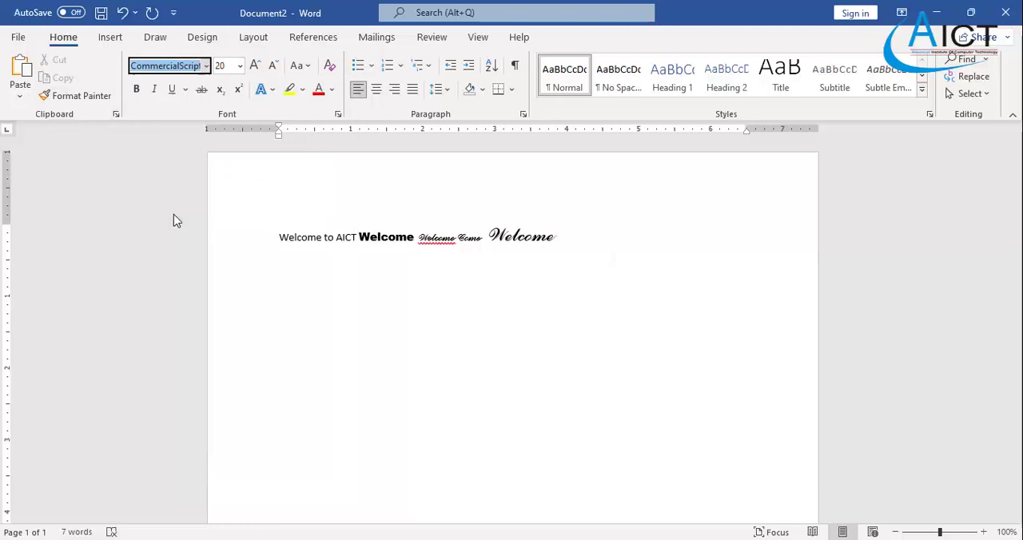
left_click(255, 67)
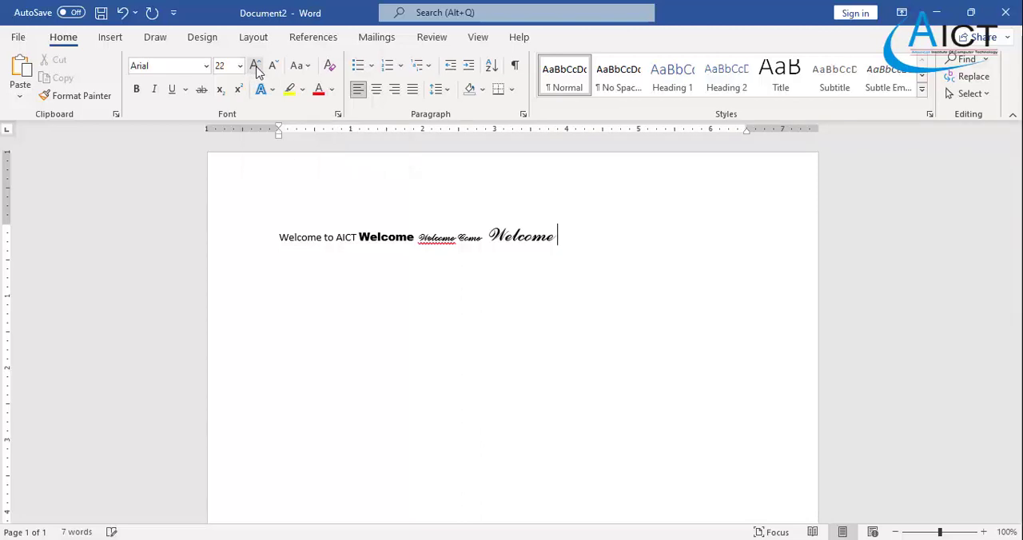
left_click(256, 68)
left_click(256, 68)
left_click(255, 71)
left_click(255, 70)
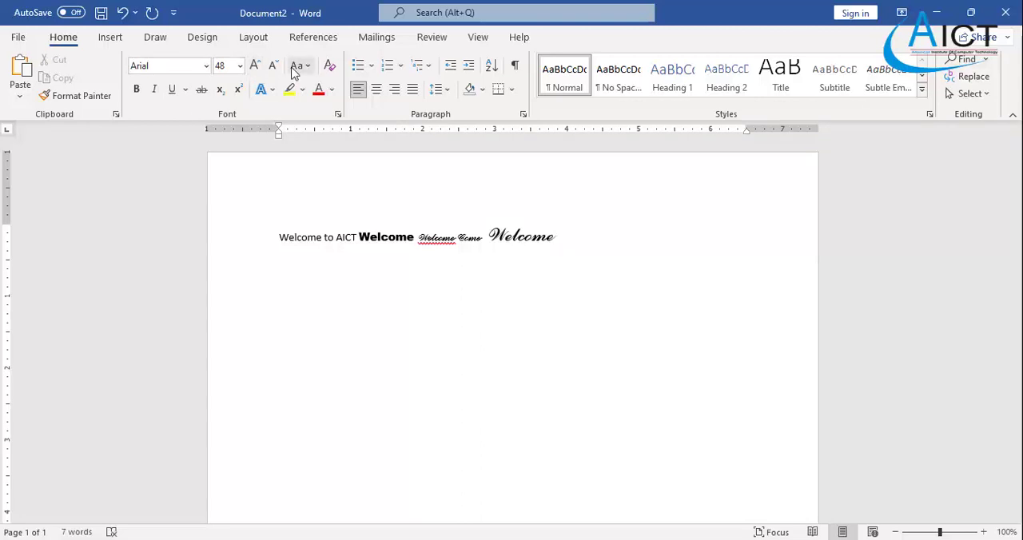
- Reduce the font size at the end of the line to 11
left_click(273, 66)
left_click(273, 65)
left_click(273, 66)
left_click(273, 66)
left_click(273, 66)
left_click(241, 71)
left_click(240, 70)
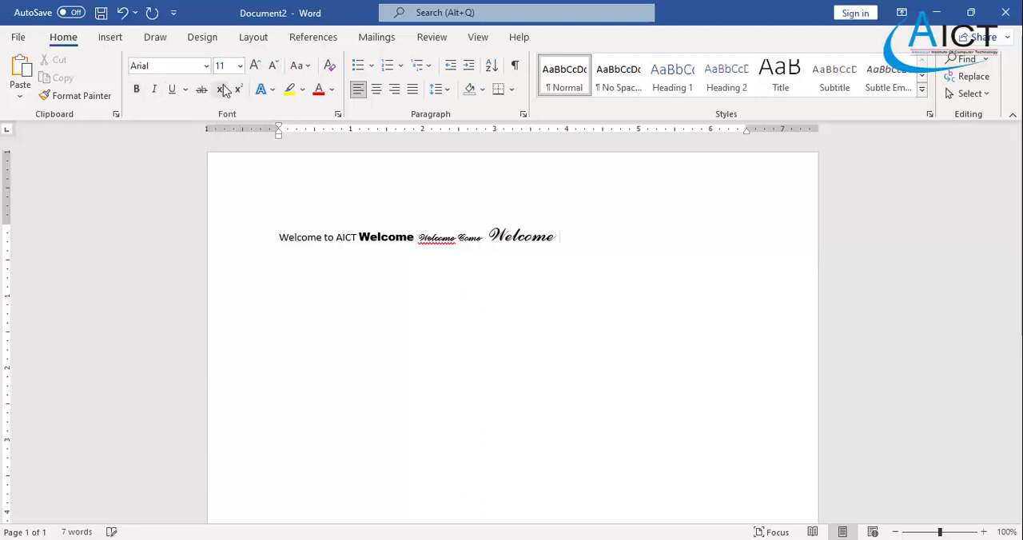
- Write "Sri Lanka in an Island." on a new line below the first one
key("Return")
type("We")
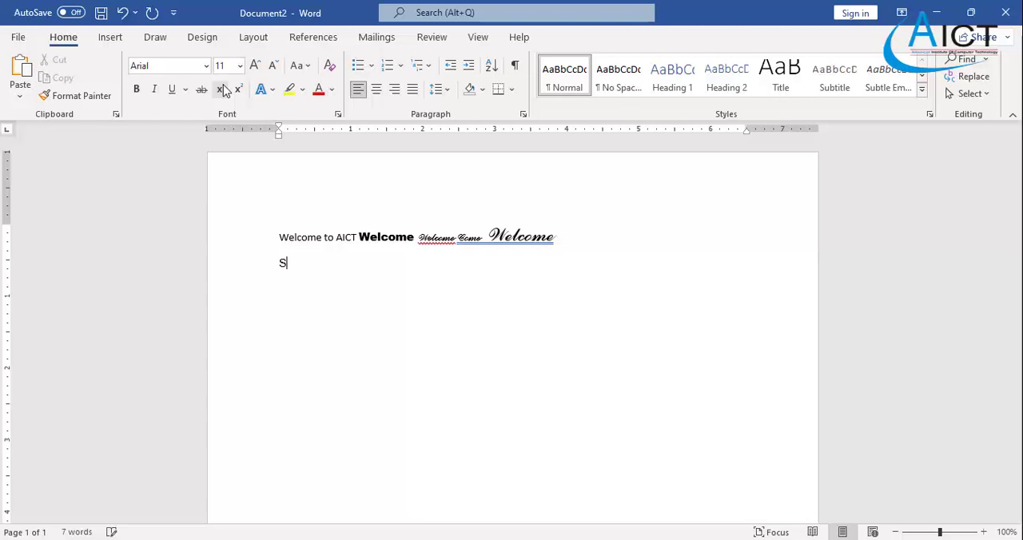
type("i Lanka in an Island.")
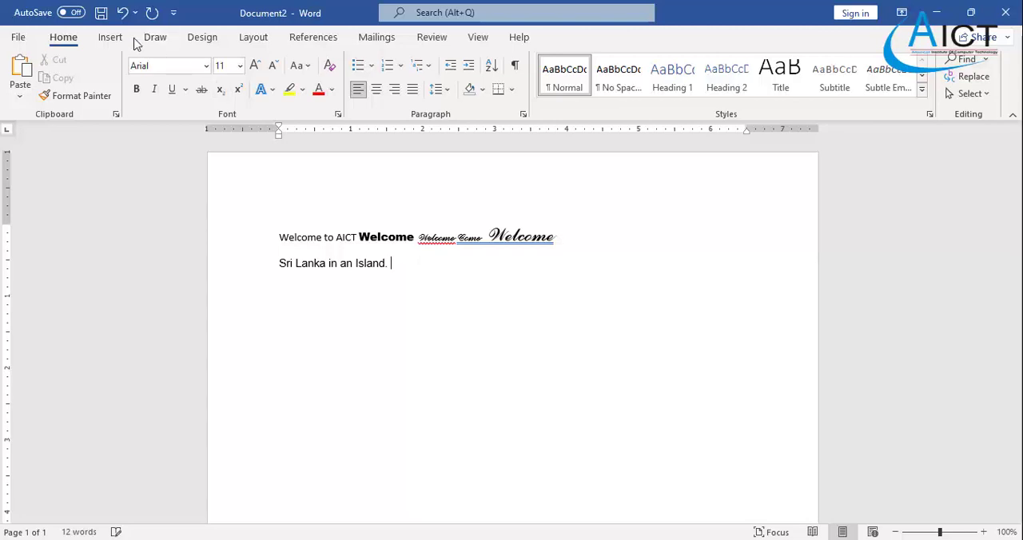
- Add the sentence "Sri Lanka is an Island." in bold to the end of the second line
left_click(137, 90)
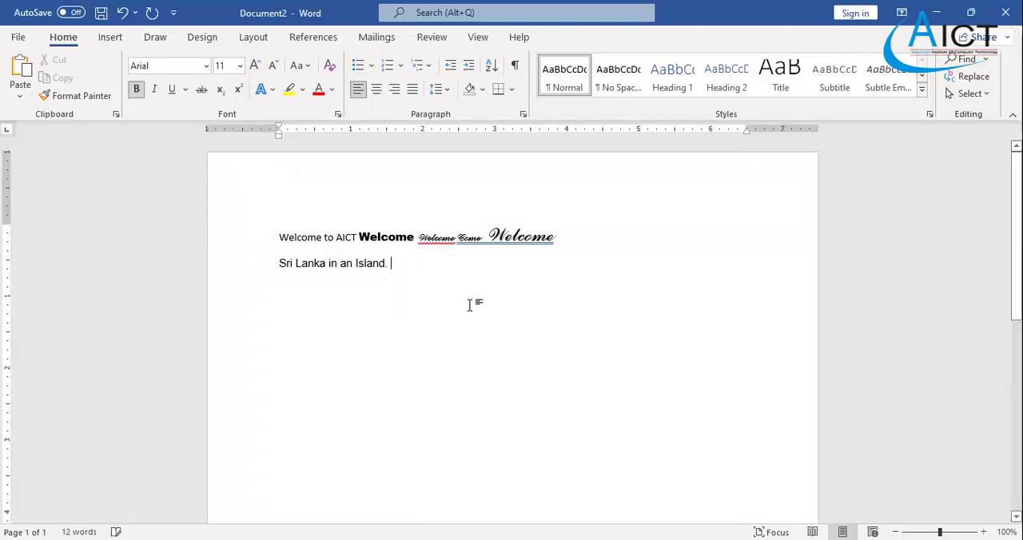
type("Sri")
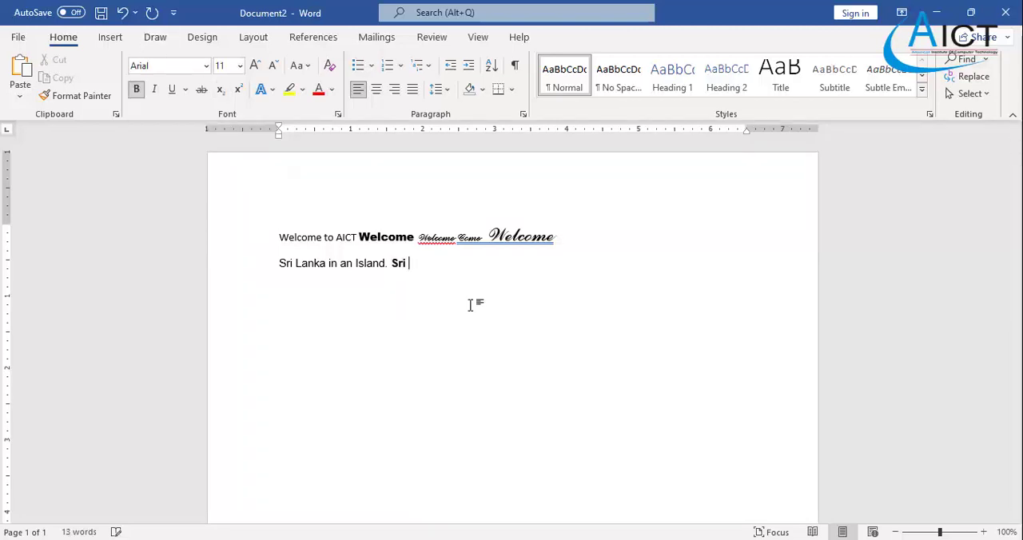
type(" Lanka is an I")
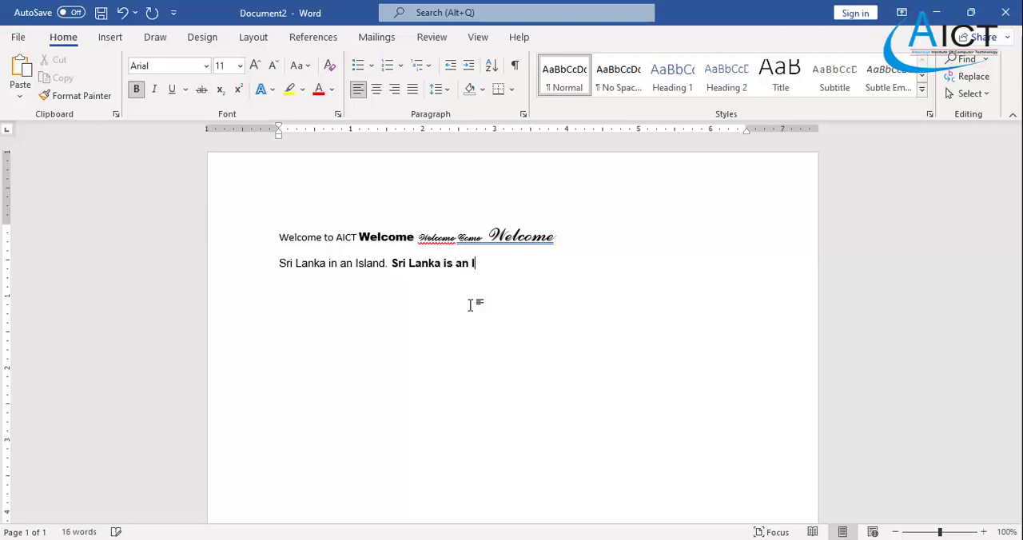
type("sland.")
- Add the word "Welcome" to the end of the second line and remove its bold formatting
type("Welcoem")
key("BackSpace")
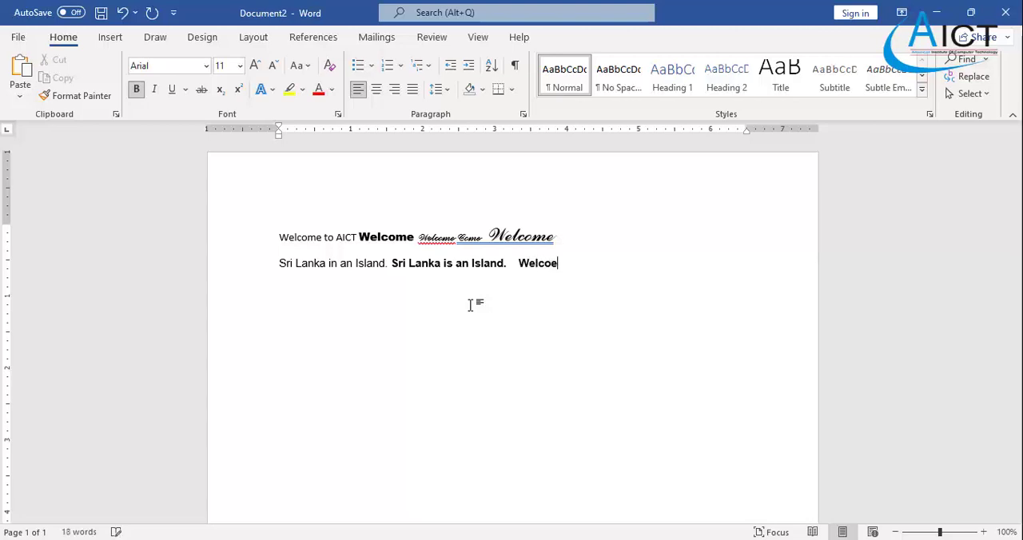
type("me")
left_click_drag(571, 266, 515, 268)
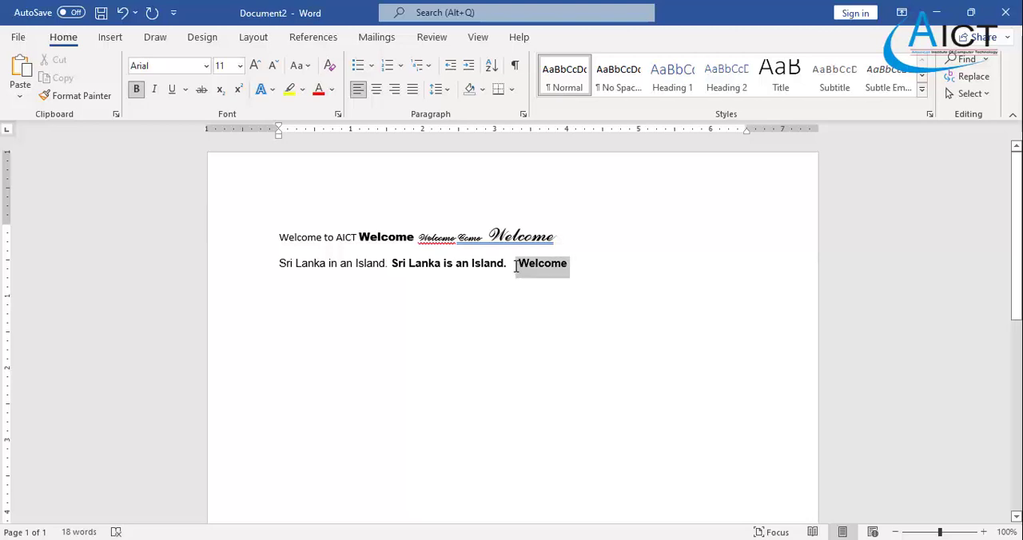
left_click(136, 89)
left_click(597, 284)
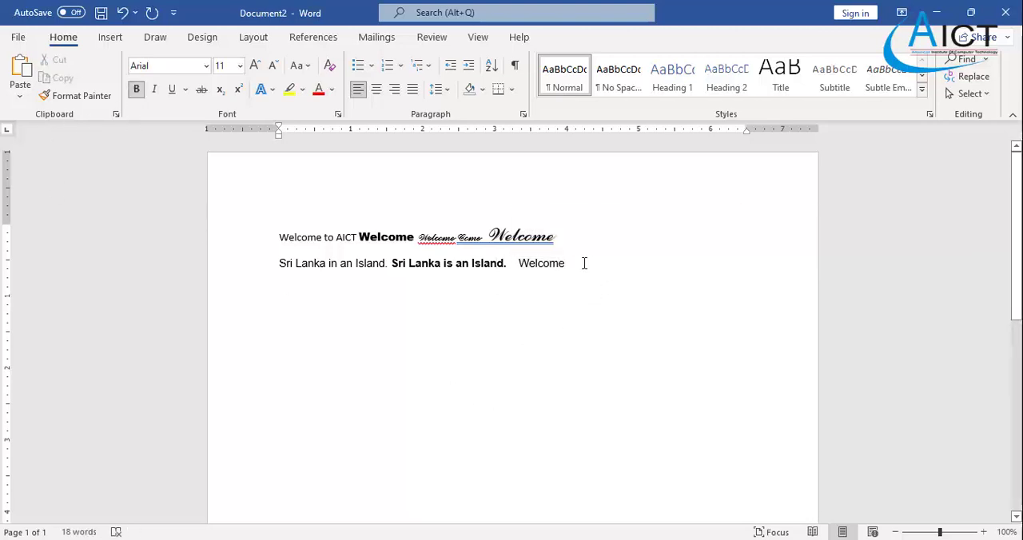
- Apply italic to the word "Welcome" on the second line and switch it off again
left_click_drag(584, 262, 517, 263)
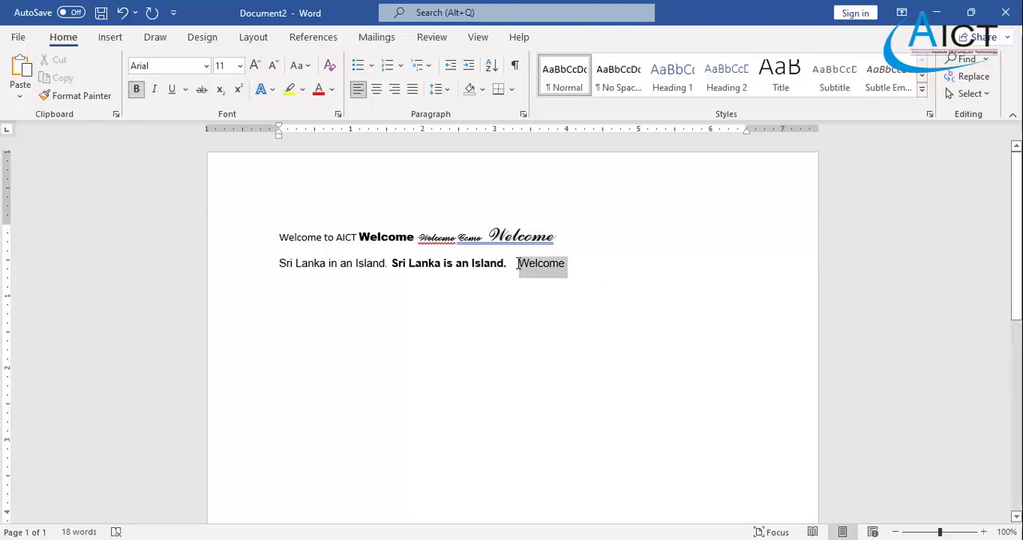
left_click(153, 90)
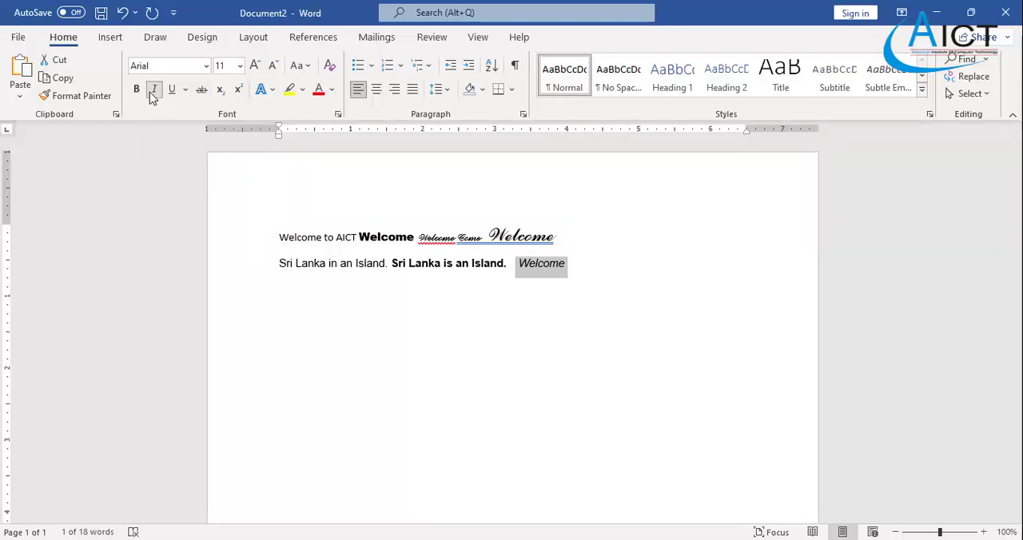
left_click(154, 89)
left_click(517, 354)
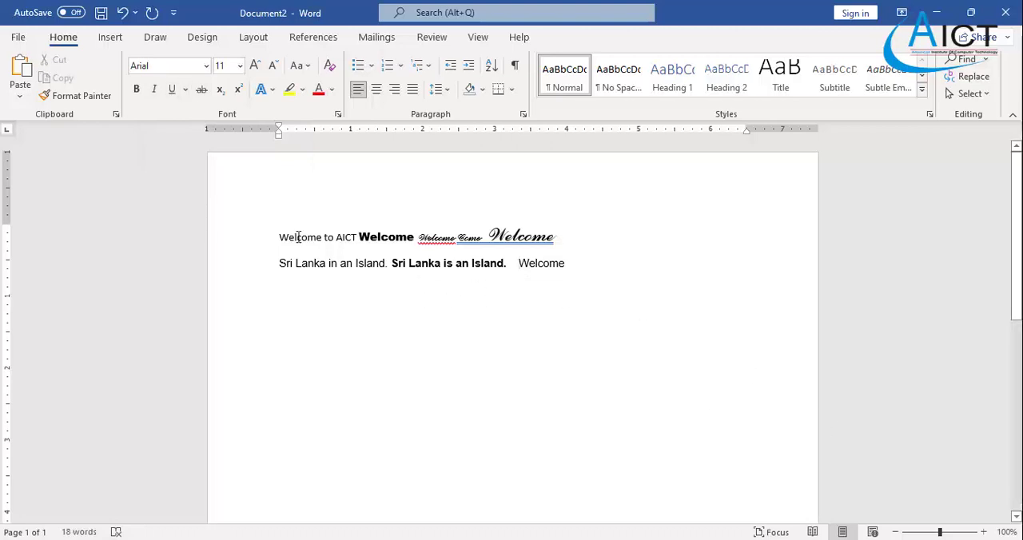
- Underline "Welcome to AICT" on the first line and add the filler text "odfifdoijfdoigj" to the end of the second line
left_click_drag(278, 238, 359, 238)
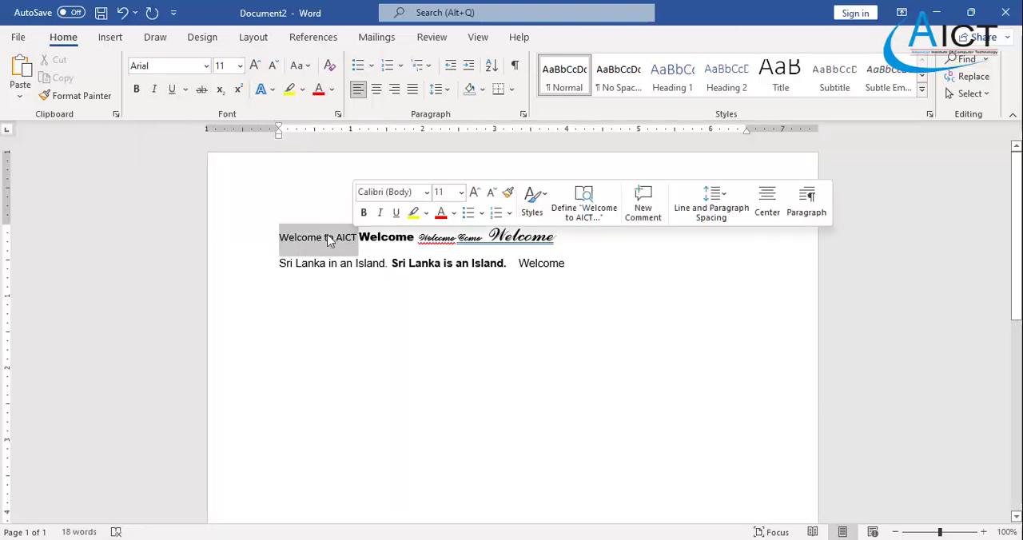
left_click(172, 89)
left_click(614, 264)
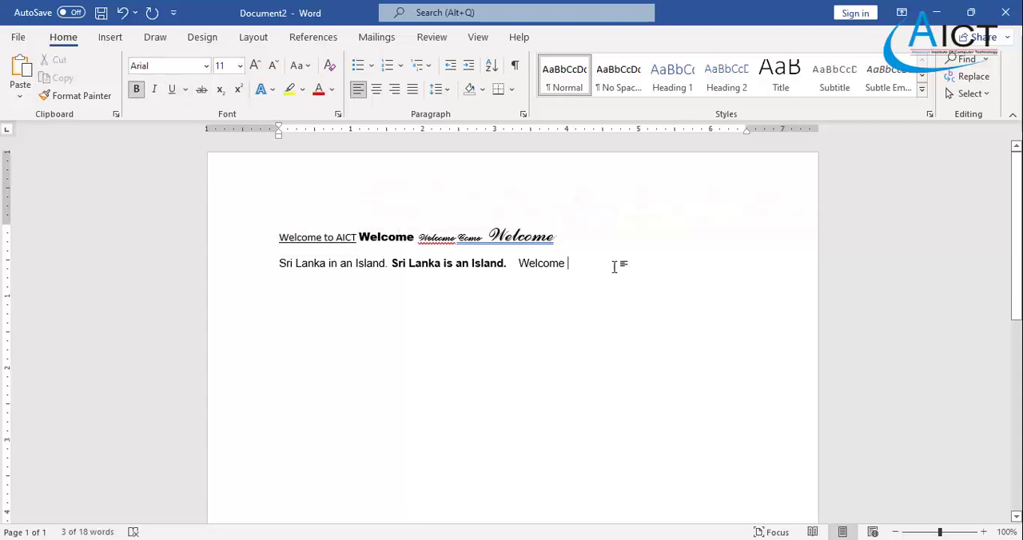
type("odfifdoijfdoigj")
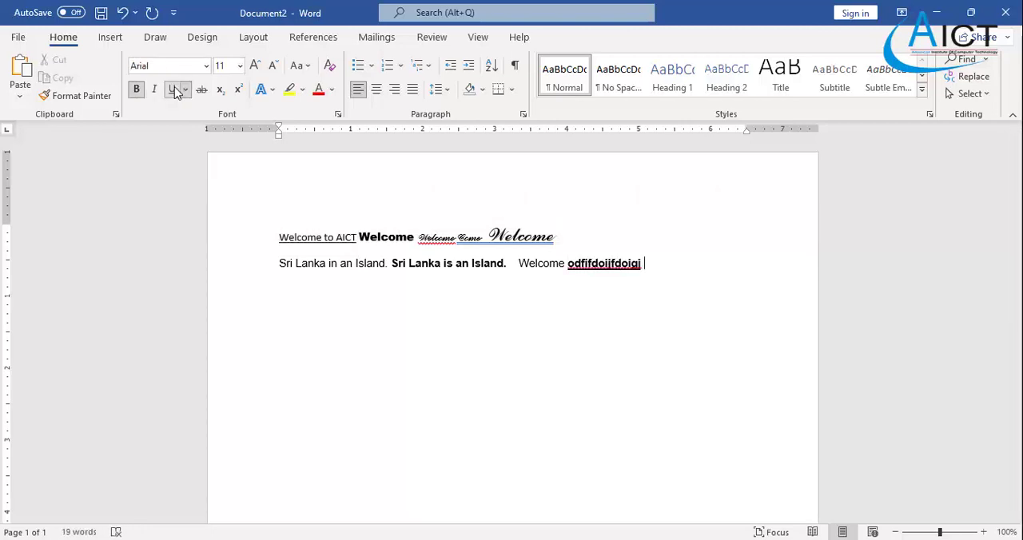
- Delete all the sample text and paste the copied letter paragraph beginning "With reference to your letter" in its place
left_click_drag(651, 263, 274, 240)
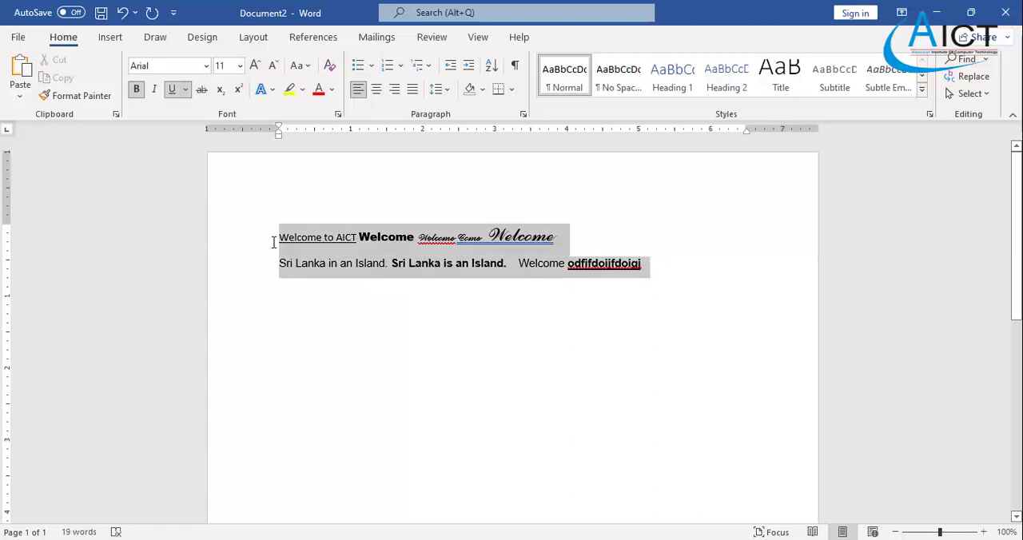
key("BackSpace")
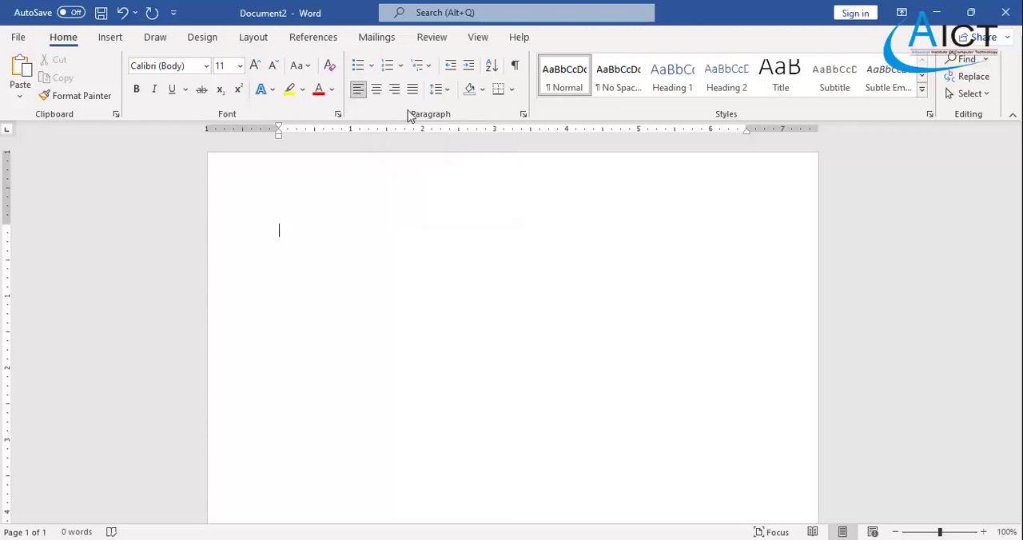
type("With reference to your letter dated on 1st of November 2020, I couldn’t under take the computer training at AICT Jaffna due to current critical situation and traveling difficulties. I shall be thankful if you could grant me permission to undertake the computer training at AICT Fernando Road Wellawatta, or any other AICT at Kandy district as soon as possible.")
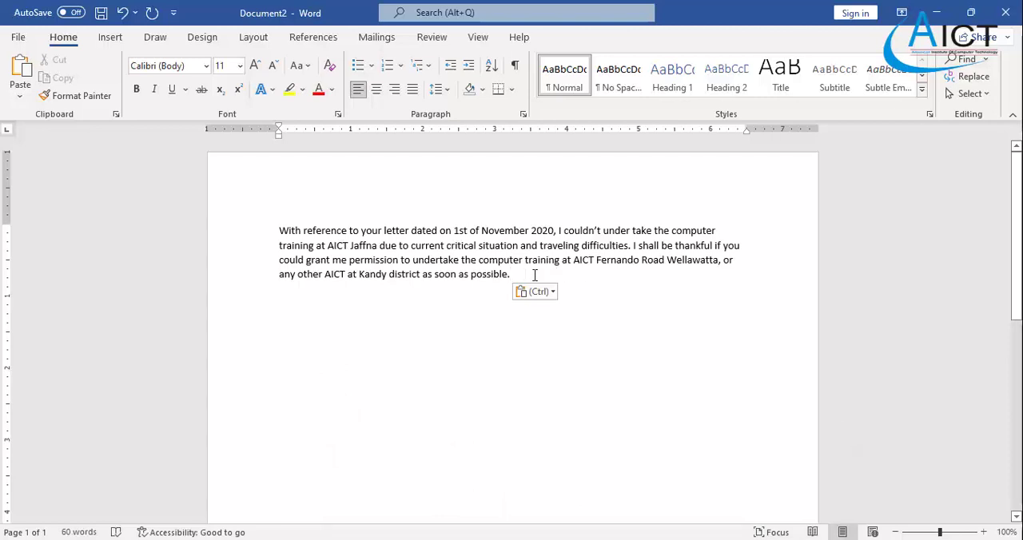
- Set the font size of the whole letter paragraph to 14
left_click_drag(534, 275, 279, 232)
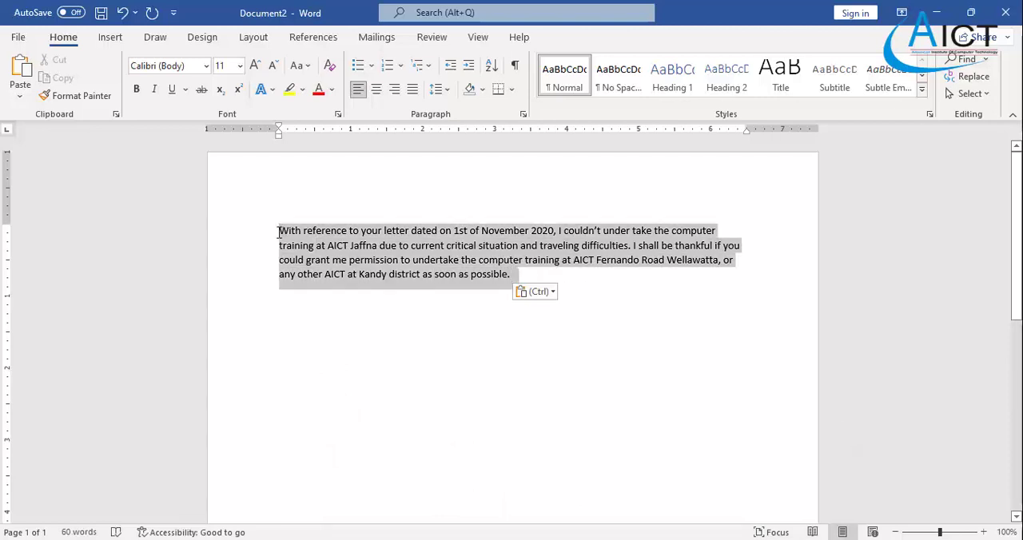
left_click(239, 66)
left_click(224, 168)
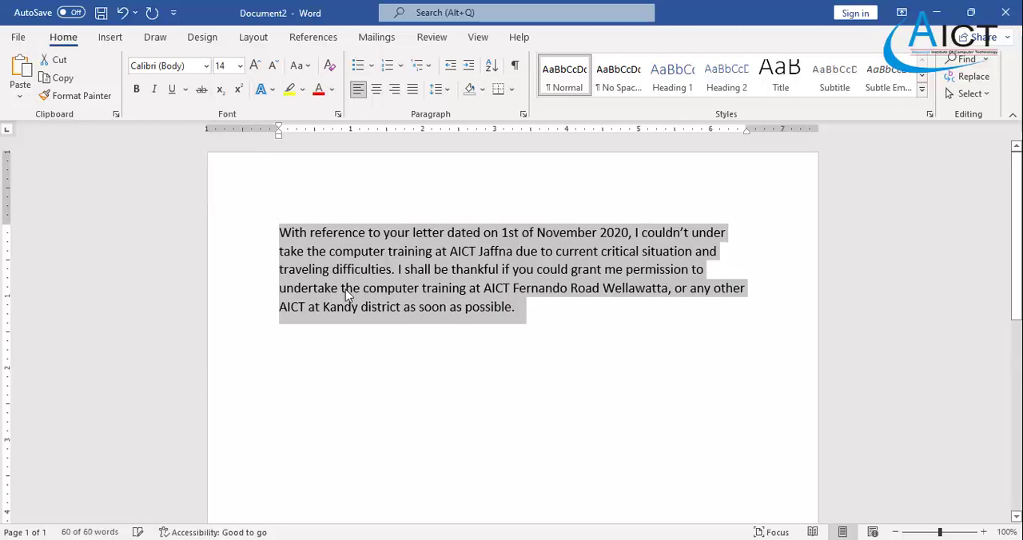
left_click(581, 406)
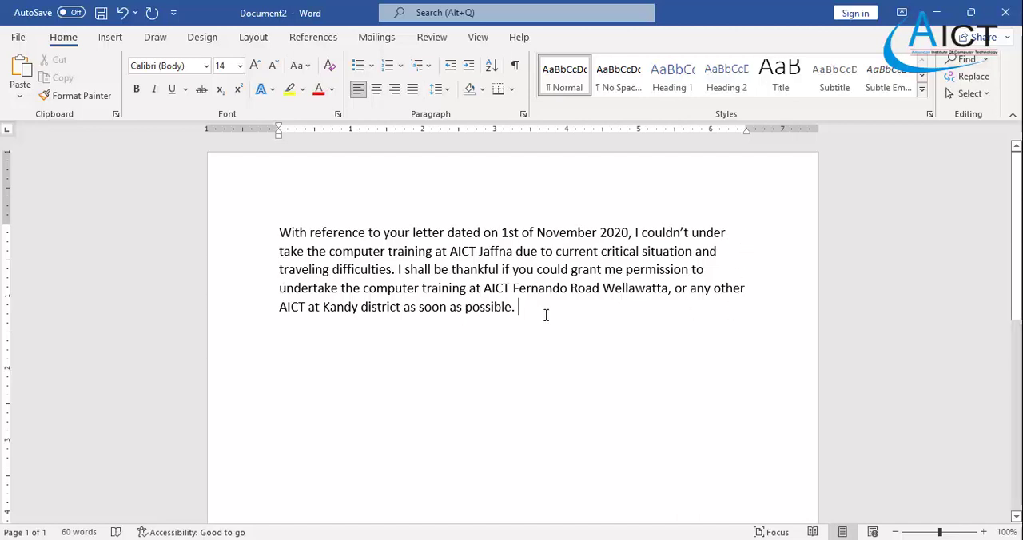
- Align the whole letter paragraph to the right margin
left_click_drag(546, 315, 279, 237)
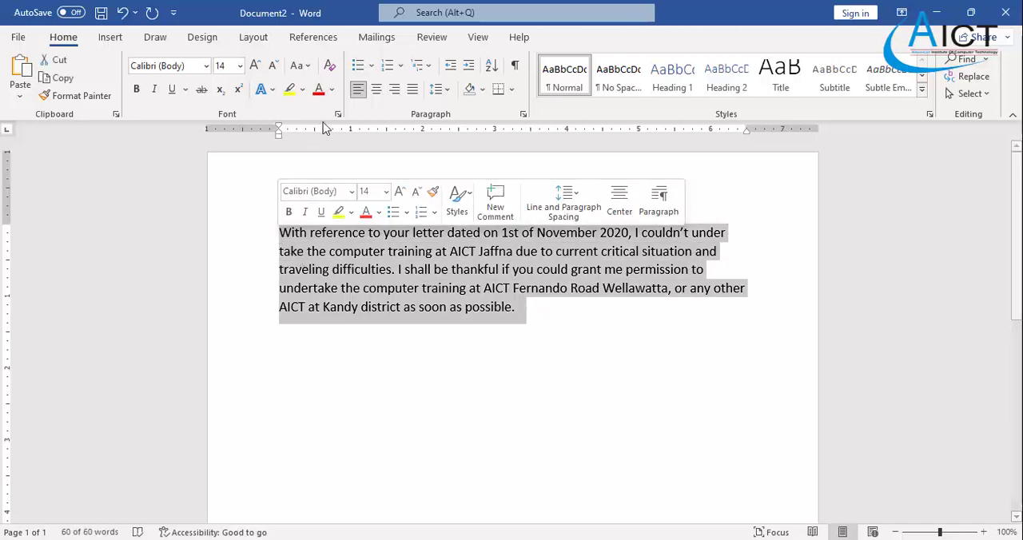
left_click(395, 90)
left_click(761, 252)
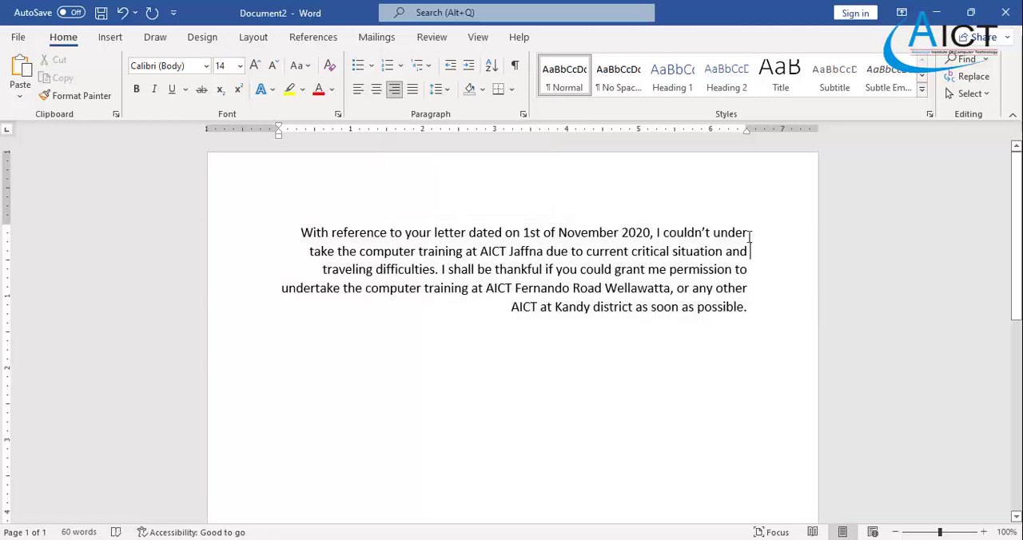
left_click(750, 288)
left_click(751, 315)
- Justify the whole letter paragraph between both margins
left_click_drag(297, 238, 755, 310)
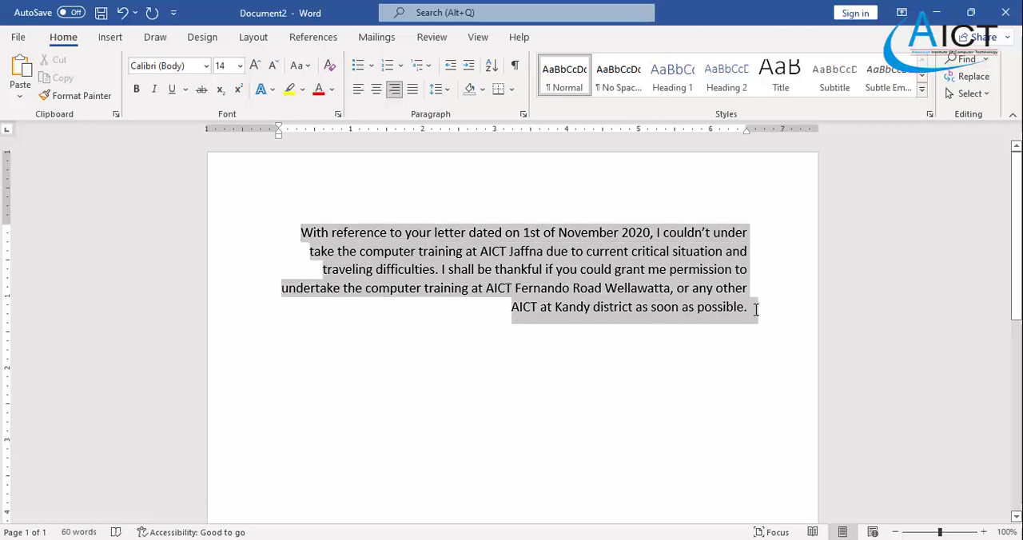
left_click(413, 92)
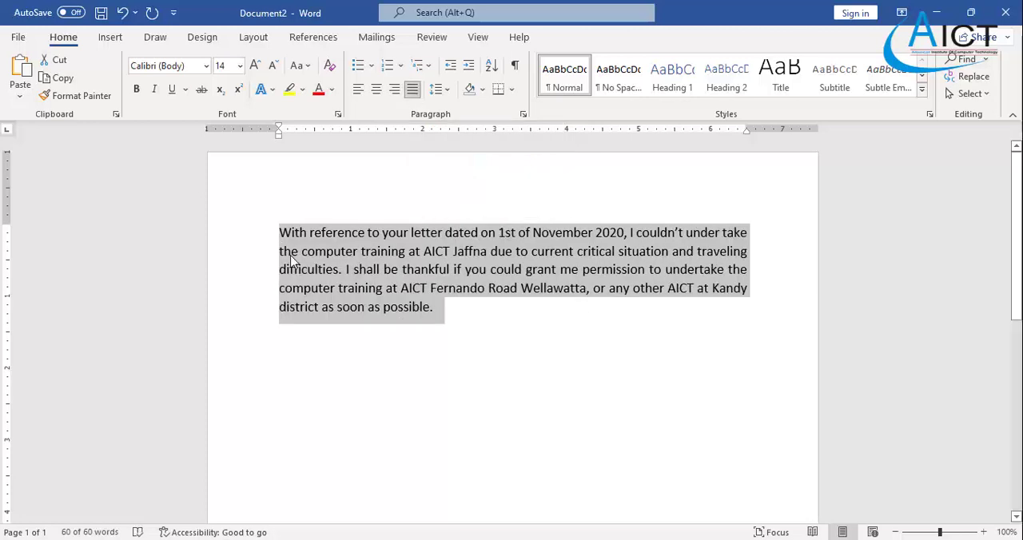
left_click(277, 228)
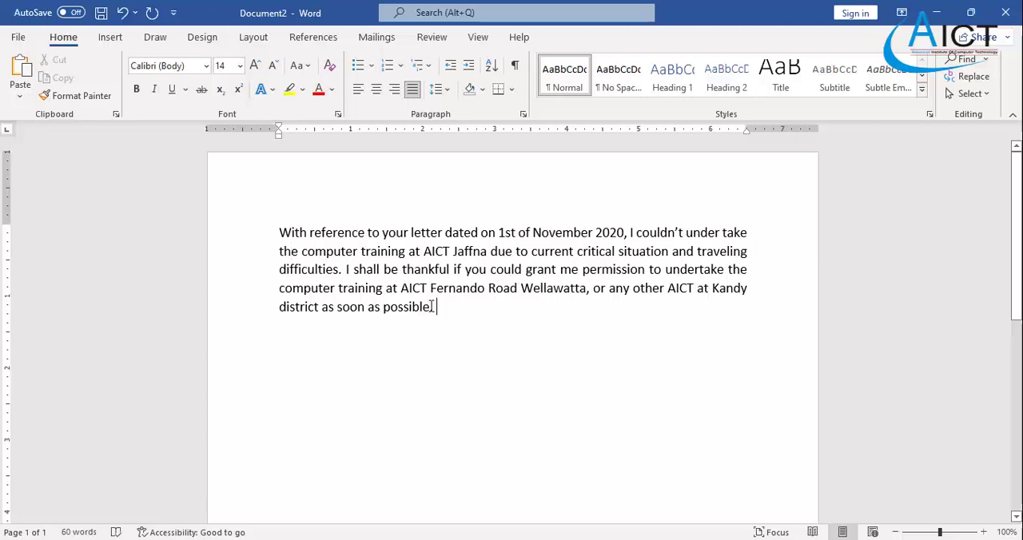
left_click_drag(434, 309, 259, 235)
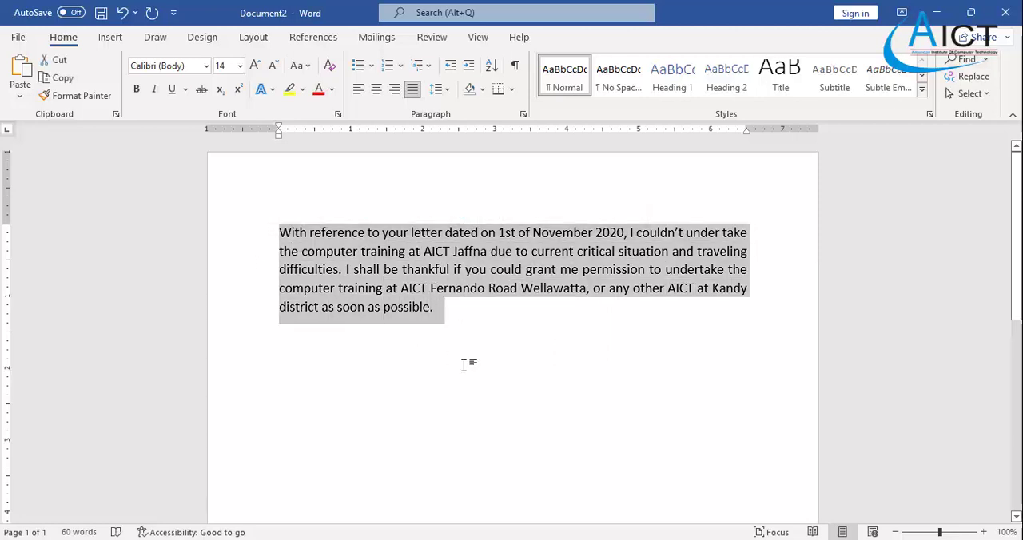
left_click(445, 320)
left_click_drag(439, 310, 278, 233)
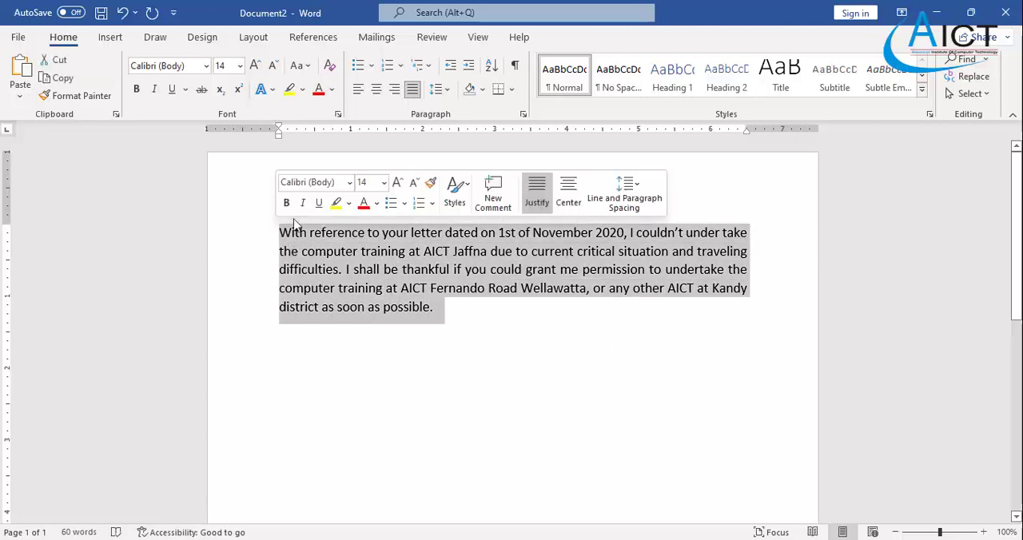
- Add six short lines of filler text below the paragraph after a blank line, from "Fffjsdifjsd" to "Sdo fopsdf iopsdf"
left_click(480, 312)
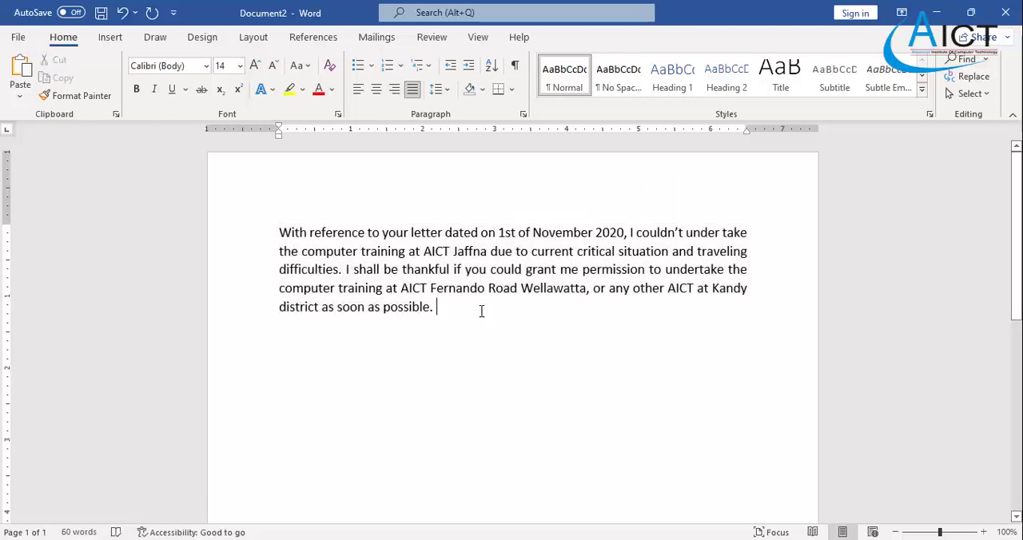
key("Return")
key("Return")
type("fffjsdifjsd")
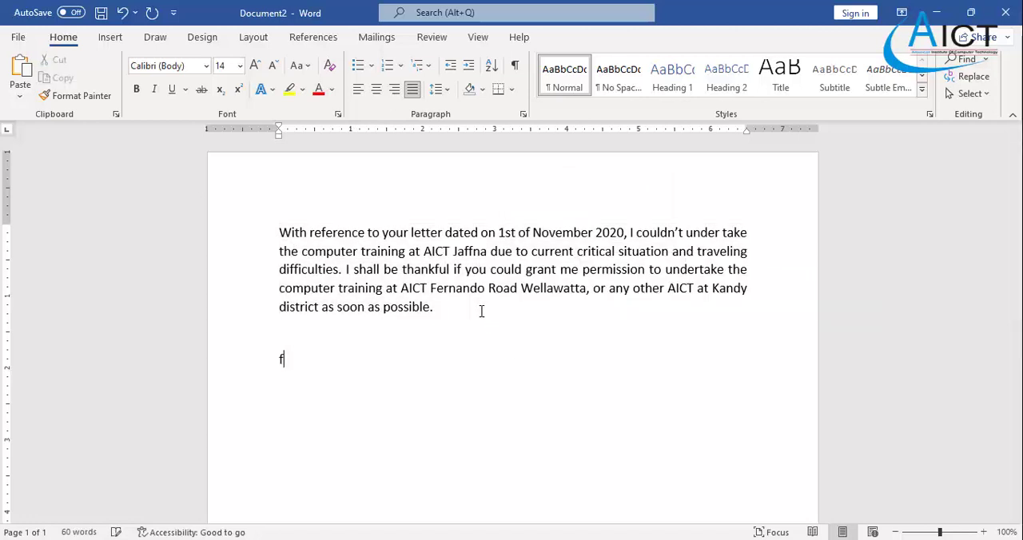
key("Return")
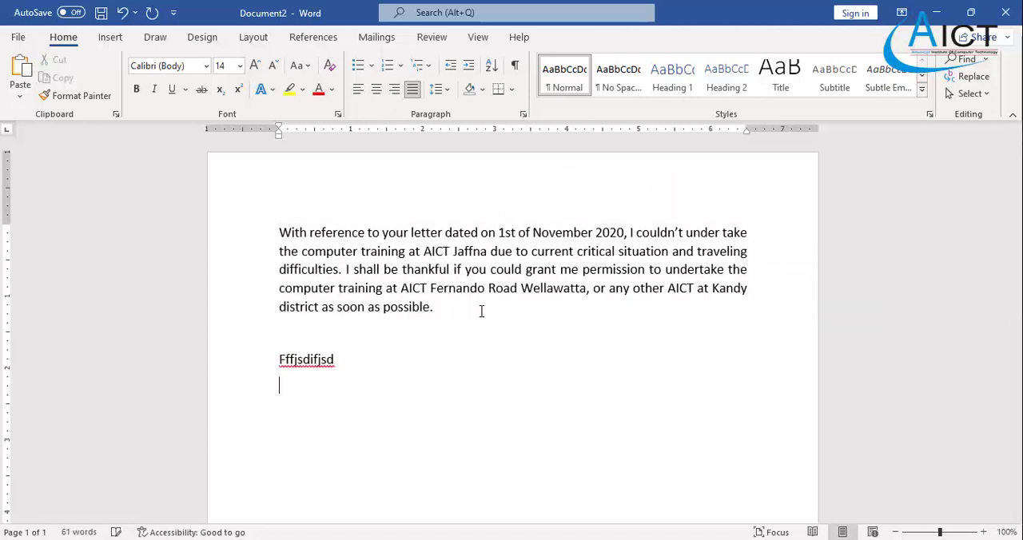
type("sdfdsif jiosdfj iosdfsdifj siodfj iosdfj")
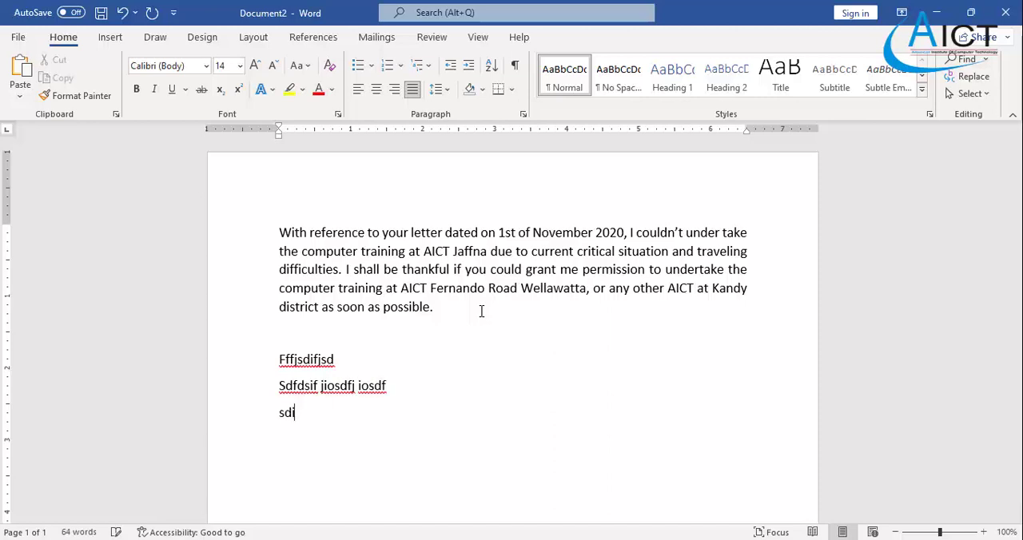
key("Return")
type("siopdf isdopf iosdf")
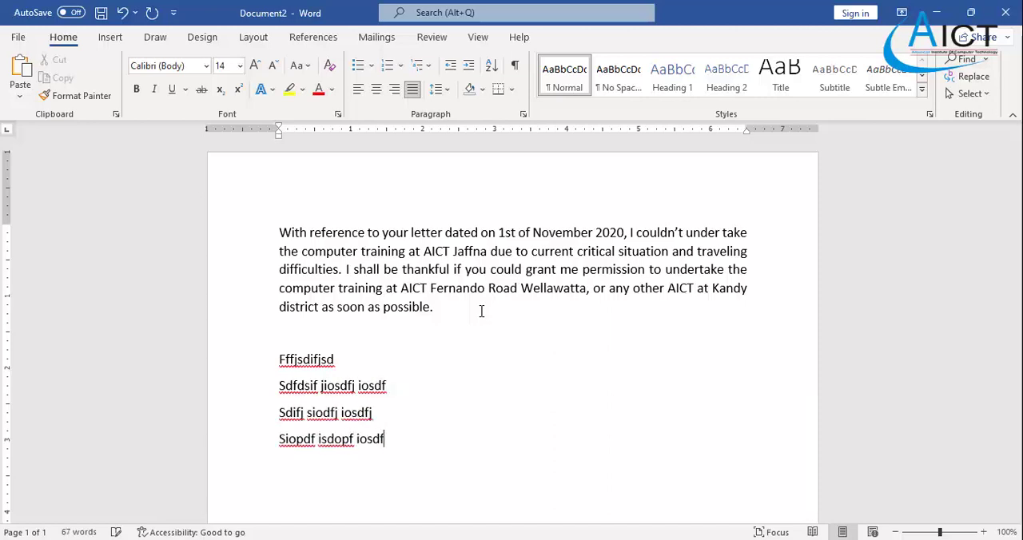
key("Return")
type("opsidfop dsifopdsf")
key("Return")
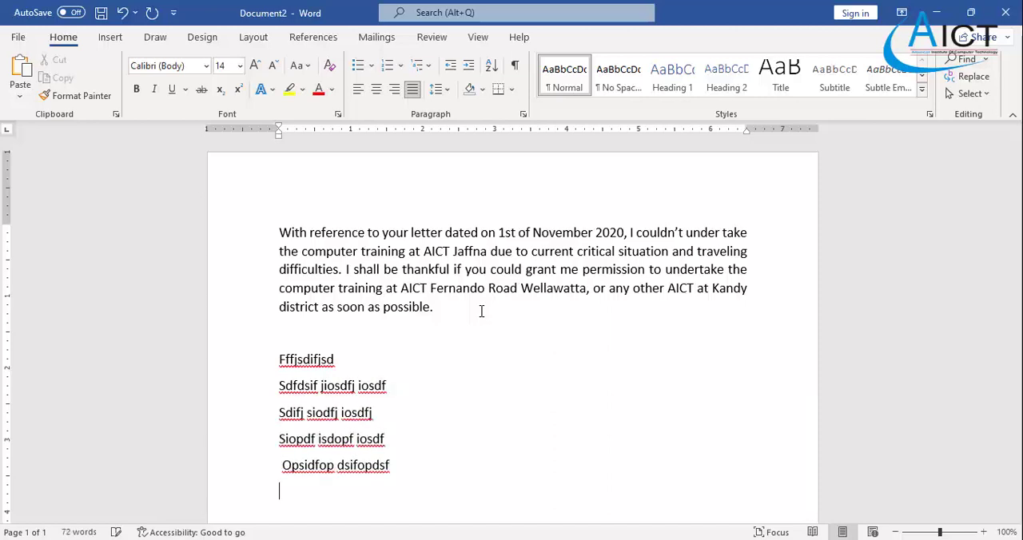
type("sdo fopsdf iopsdf")
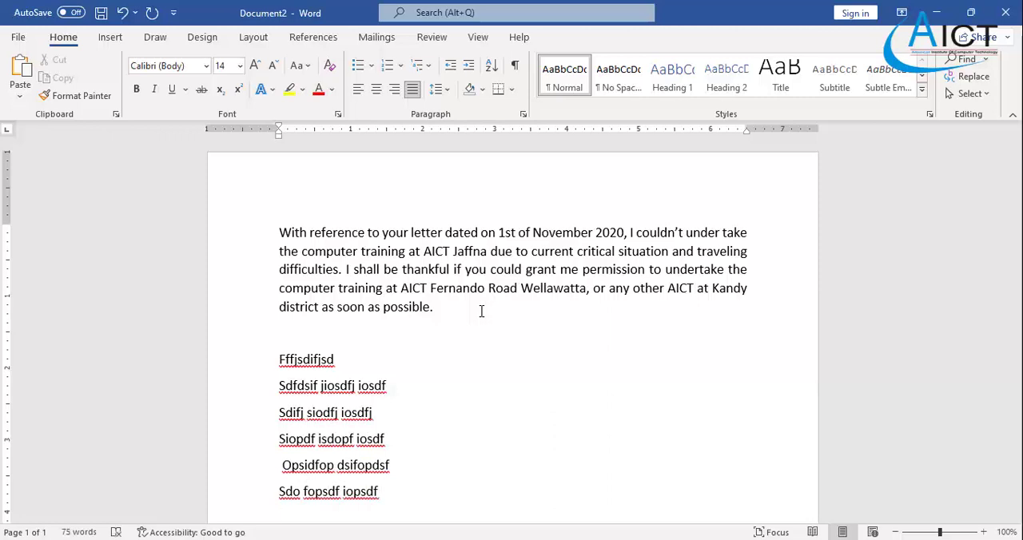
- Align the six filler lines below the letter paragraph to the left margin
left_click_drag(413, 485, 203, 358)
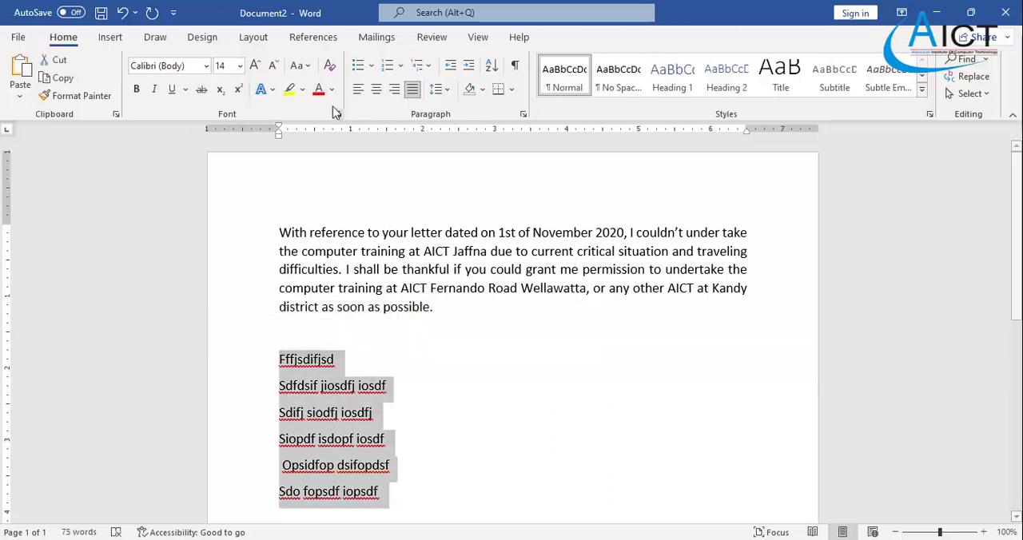
left_click(359, 89)
left_click(449, 465)
- Add the line "Welcome to AICT" below the filler lines, correcting the misspelled first word with the spelling suggestion
scroll(432, 432, "down", 2)
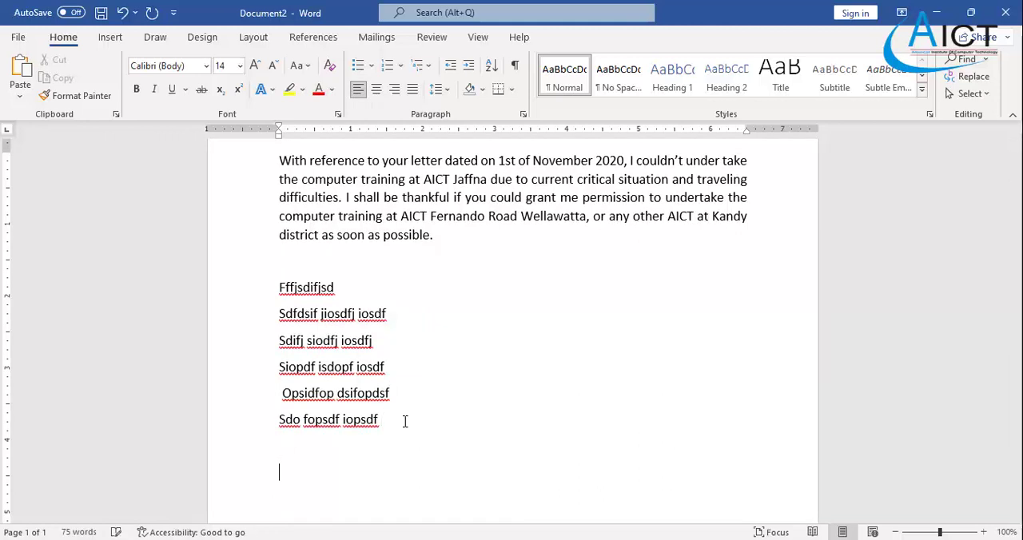
type("Welocme to ")
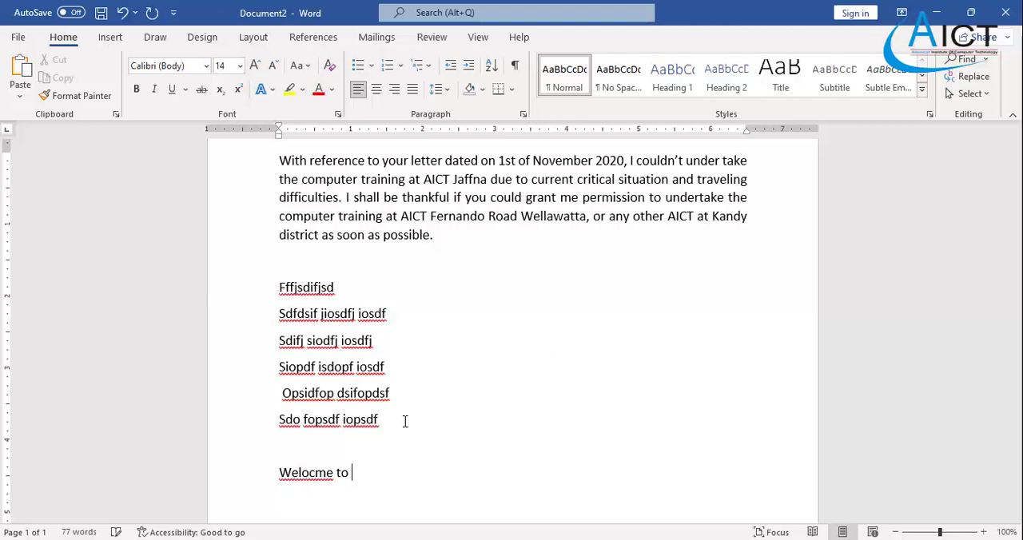
type("AICT")
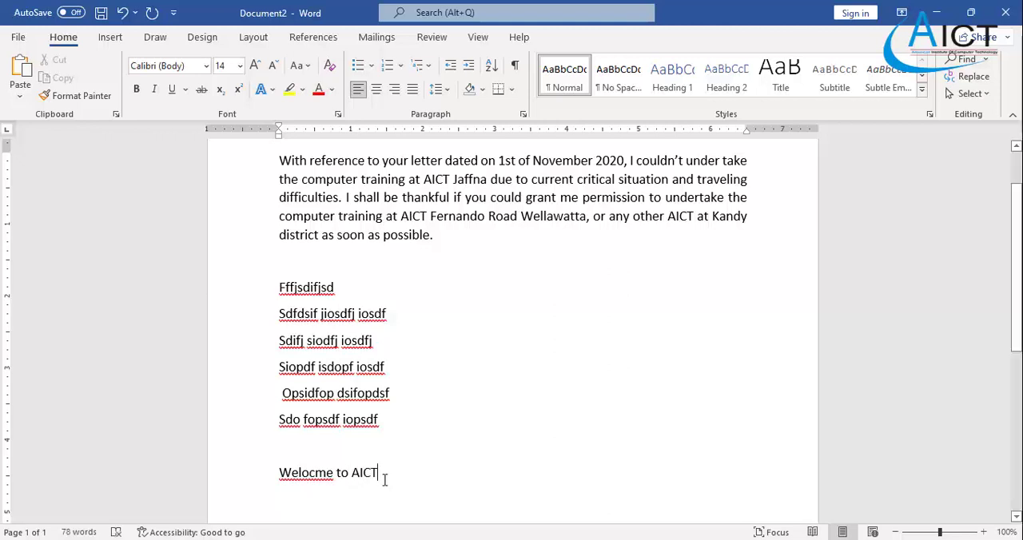
right_click(304, 478)
left_click(258, 139)
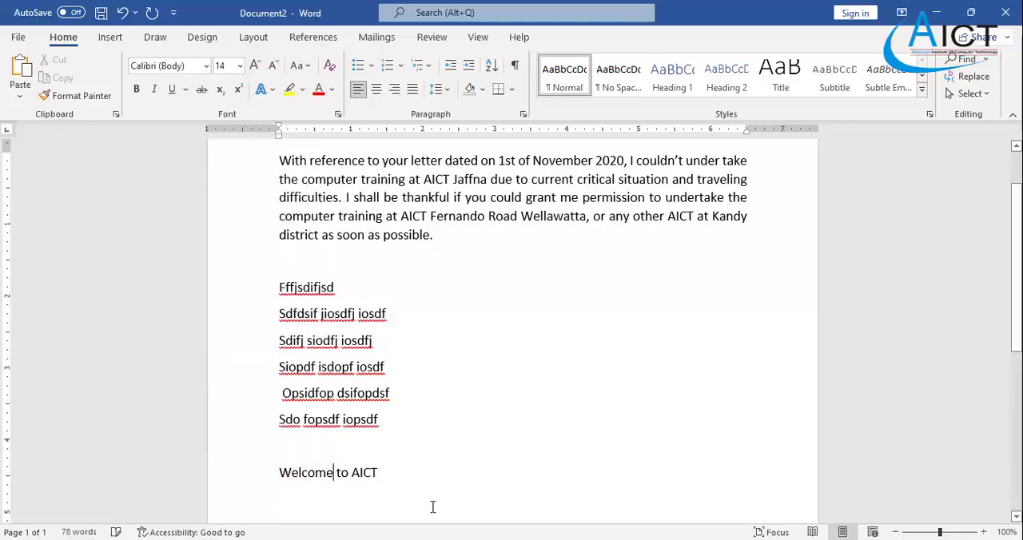
- Make the "Welcome to AICT" line bold and centre it on the page
left_click(247, 472)
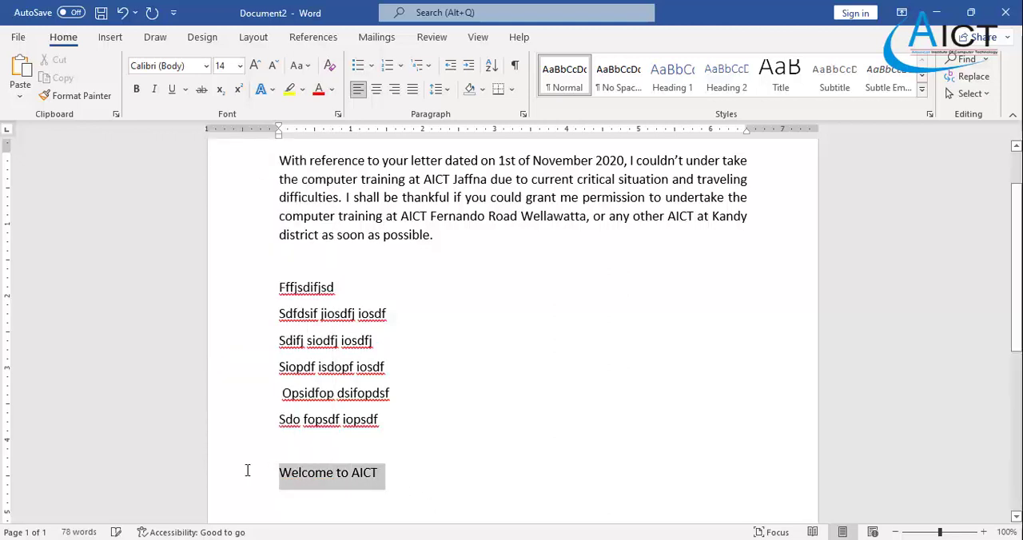
left_click(137, 89)
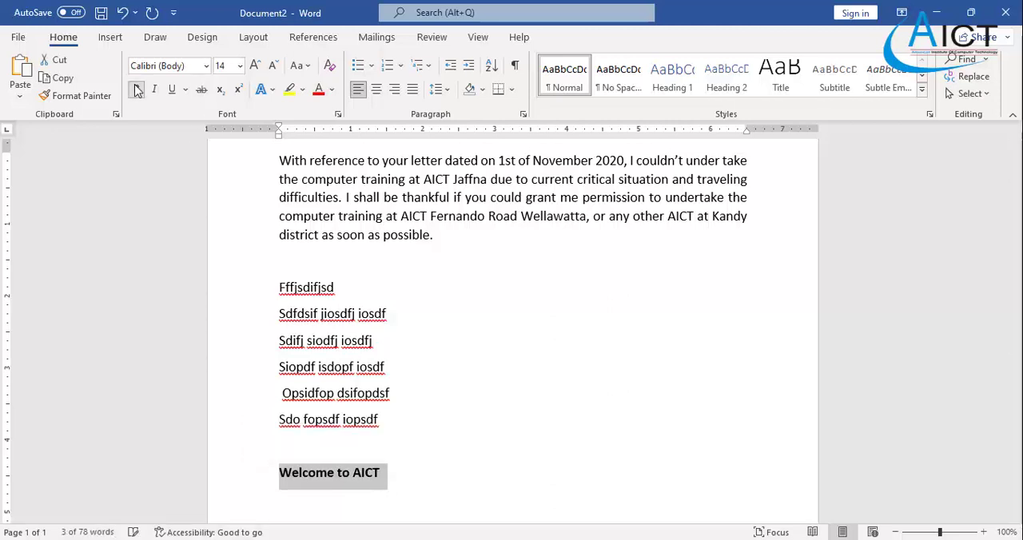
left_click(375, 90)
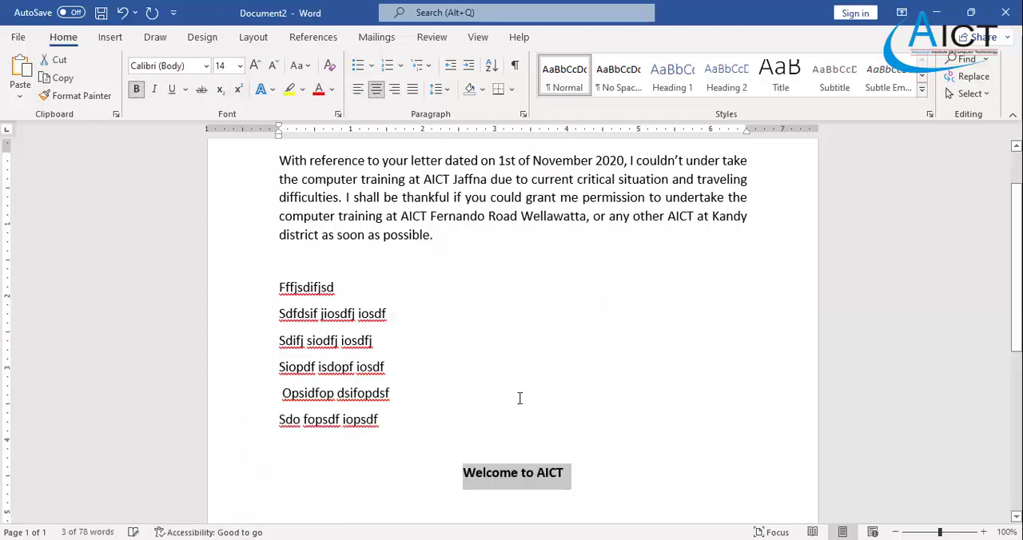
- Add two centred filler lines below the heading: "Sdfiods fiodsfiosd fdsf" and "Sdifo sdiof siodf iosdfu iosdf"
left_click(518, 472)
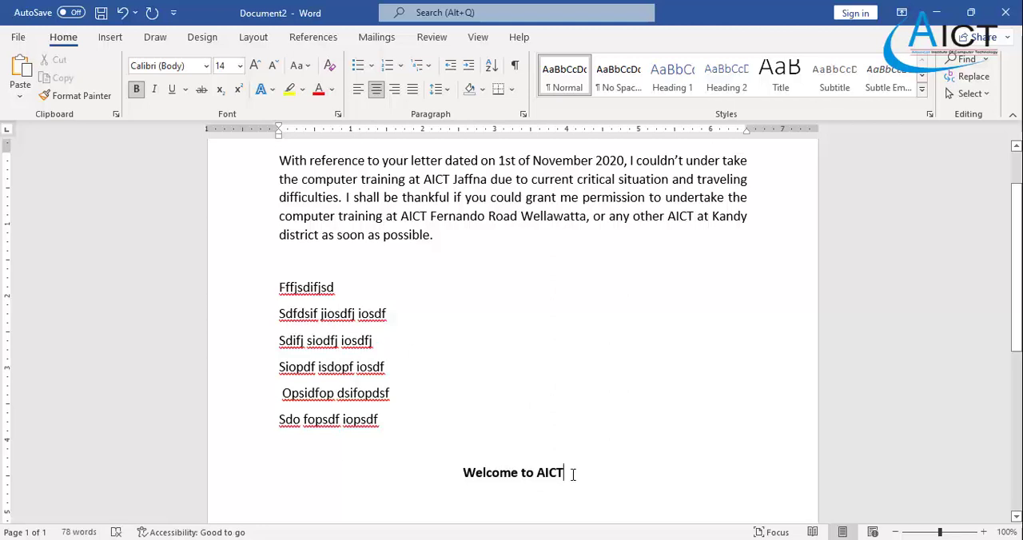
key("Return")
type("Sdfiods fiodsfiosd fdsf")
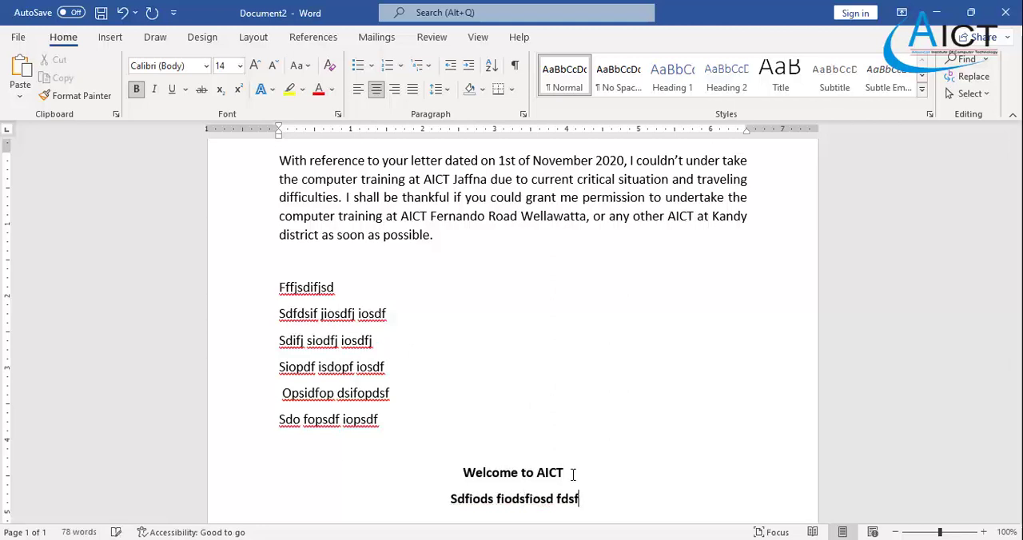
key("Return")
type("Sdifo sdiof siodf iosdfu iosdf")
key("Return")
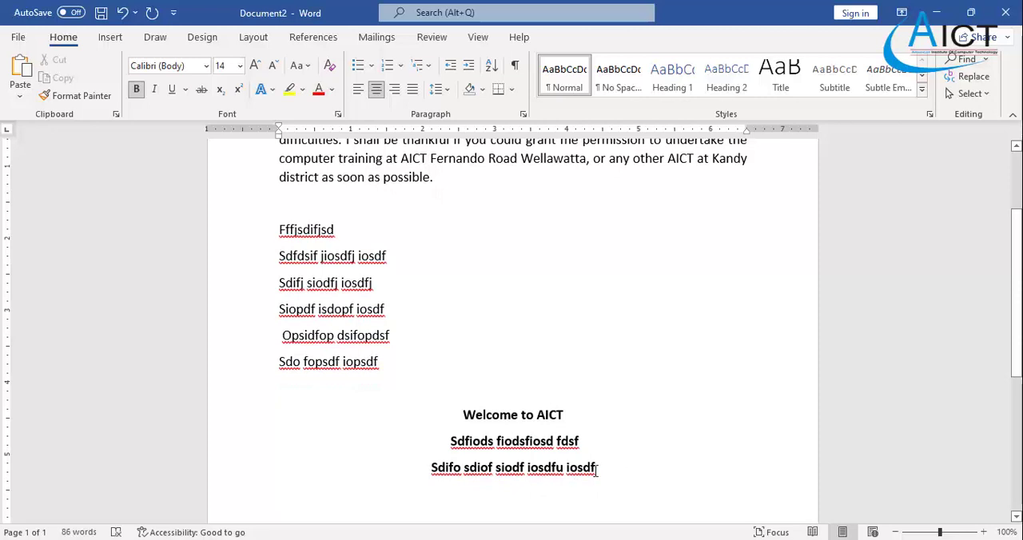
- Replace the two filler lines below the heading with the right-aligned numbers 2500, 150 and 25000 on separate lines
left_click_drag(596, 476, 433, 447)
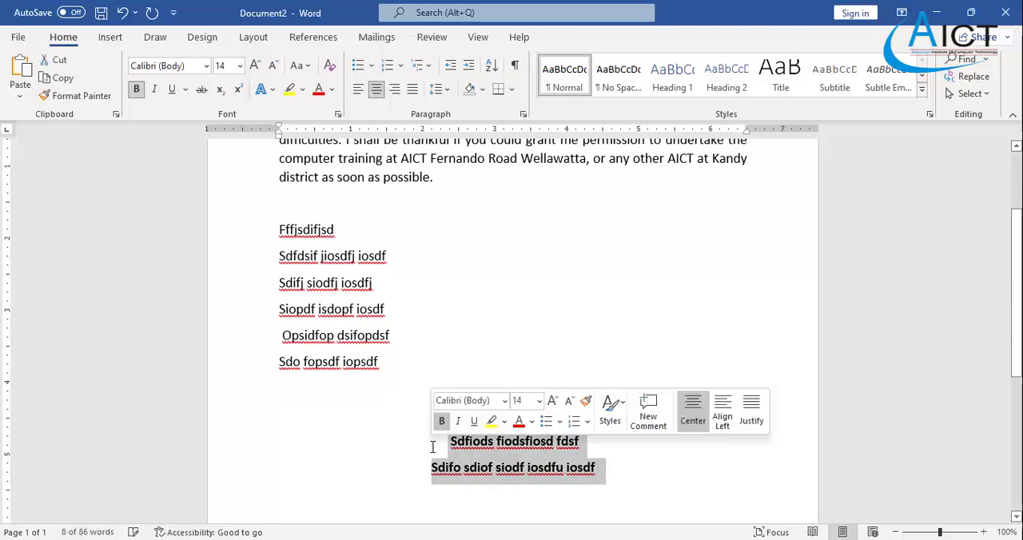
key("Delete")
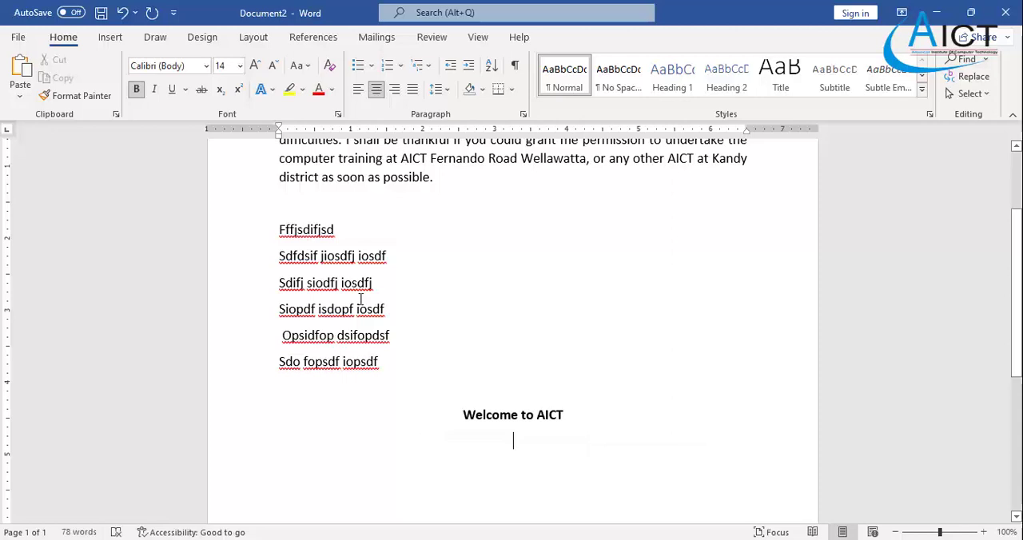
left_click(395, 94)
type("2500")
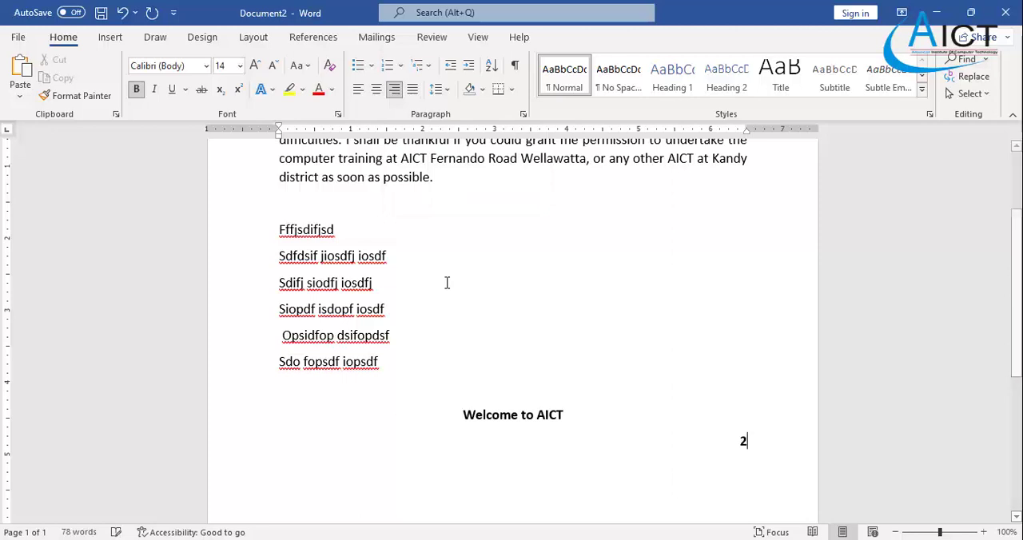
key("Return")
key("Return")
type("150")
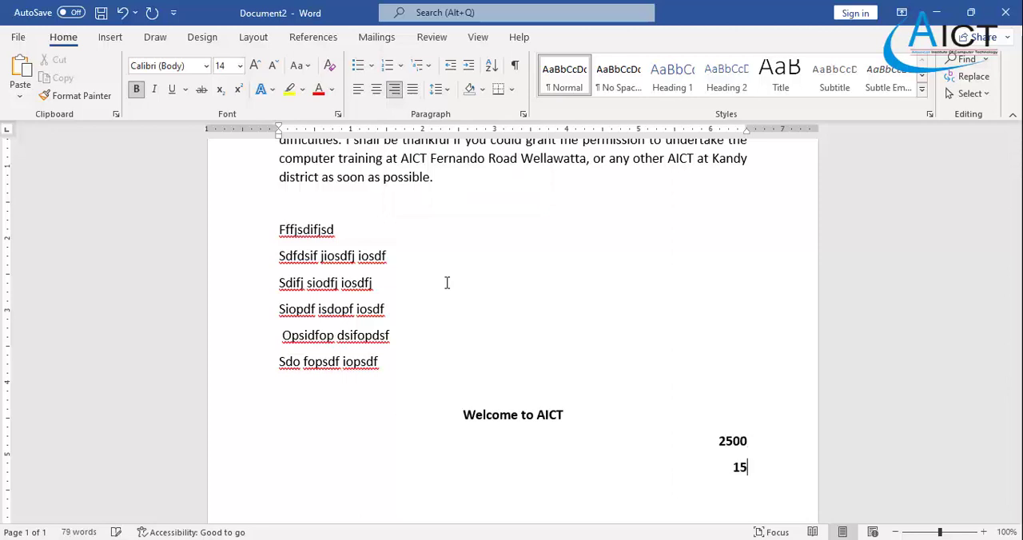
key("Return")
type("25000")
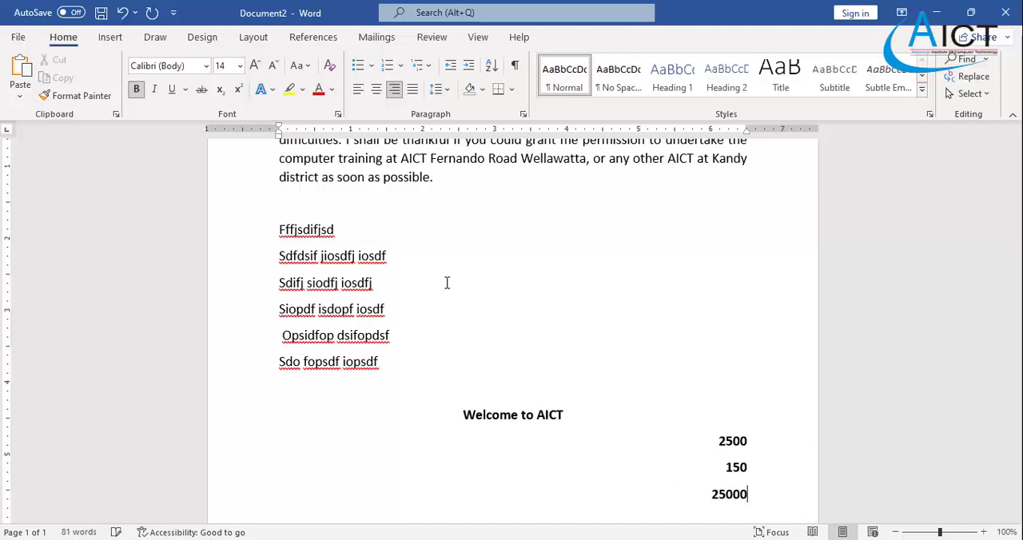
key("Return")
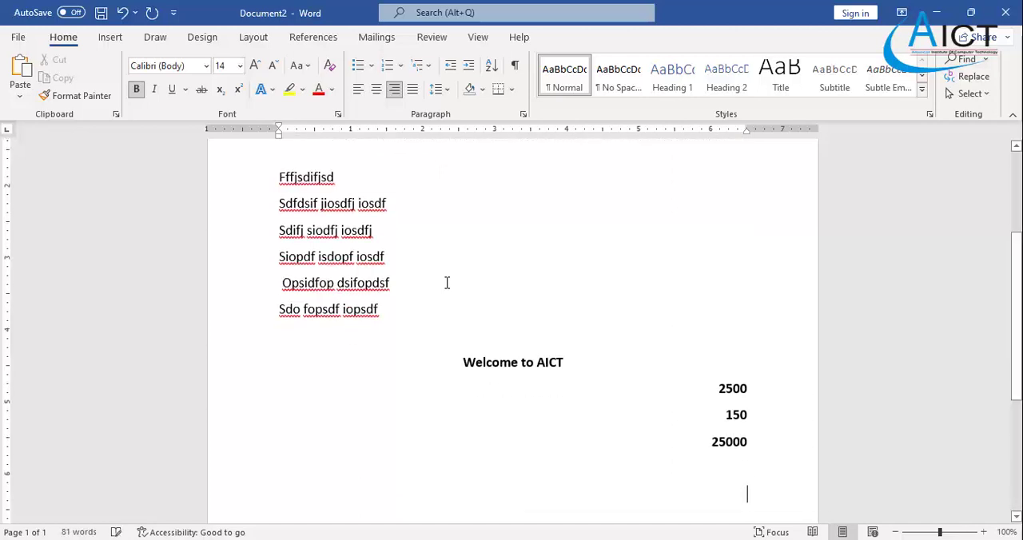
- Align the three numbers to the left margin, and return them to the right margin
left_click_drag(769, 455, 704, 382)
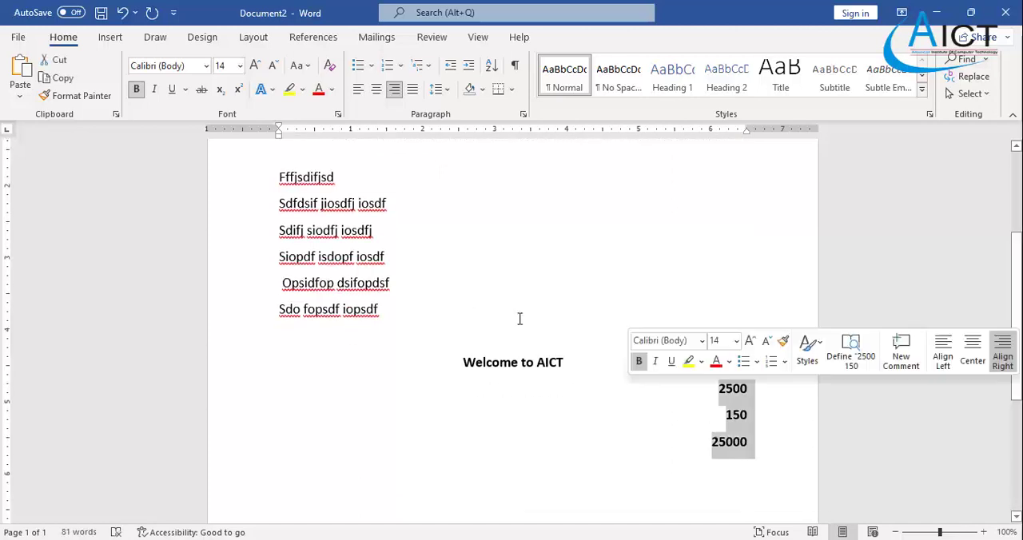
left_click(358, 88)
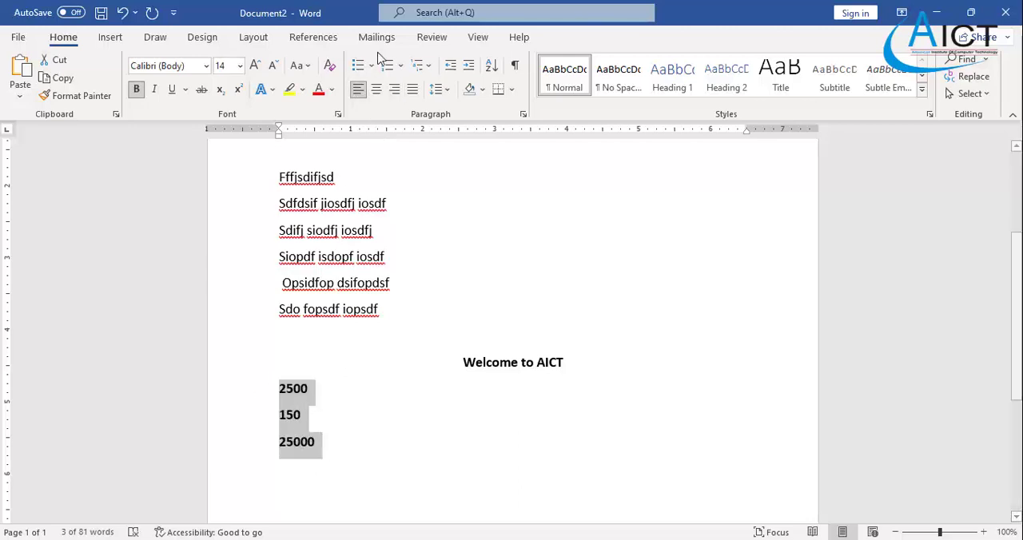
left_click(396, 92)
scroll(635, 418, "up", 3)
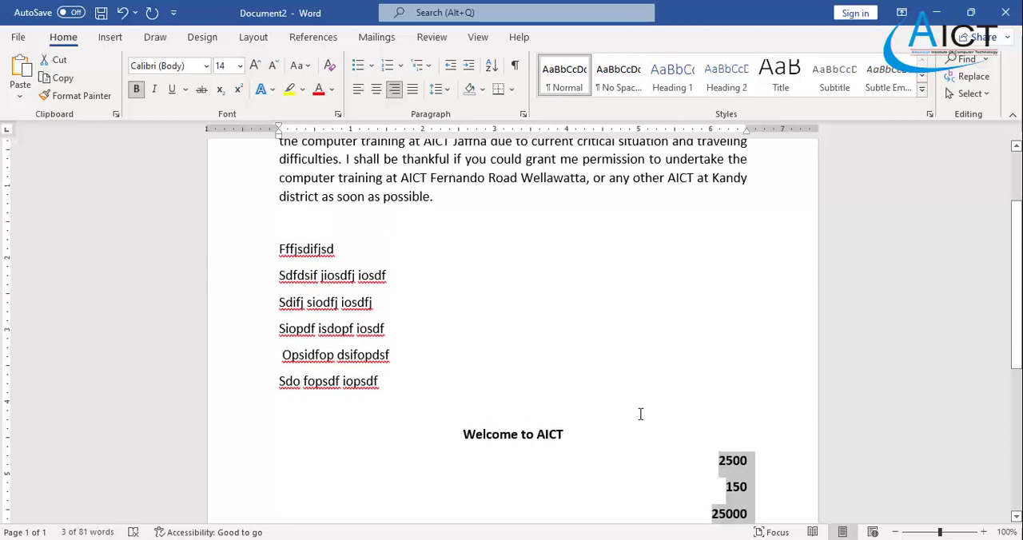
scroll(640, 414, "up", 2)
scroll(641, 414, "down", 3)
left_click(763, 510)
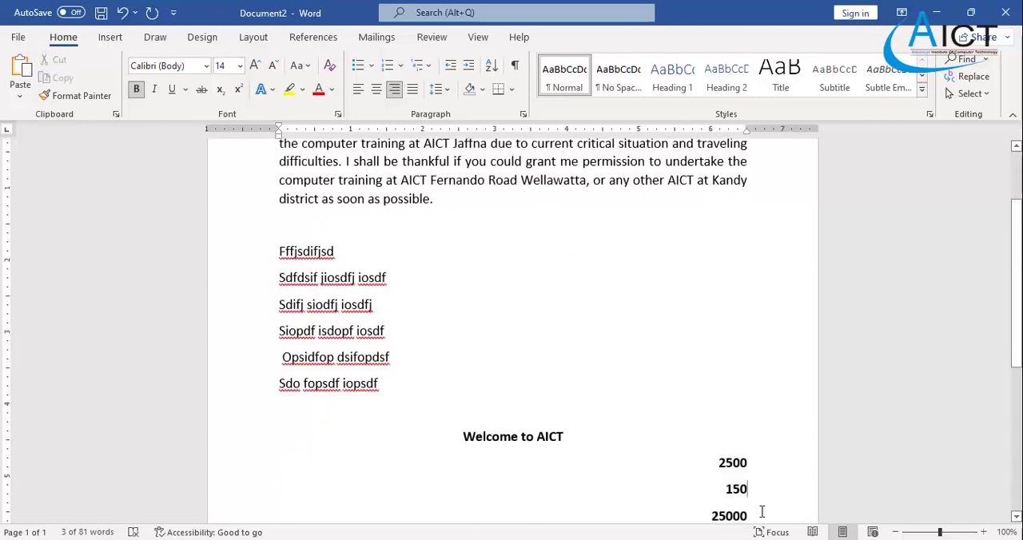
left_click_drag(761, 515, 685, 440)
scroll(475, 389, "up", 3)
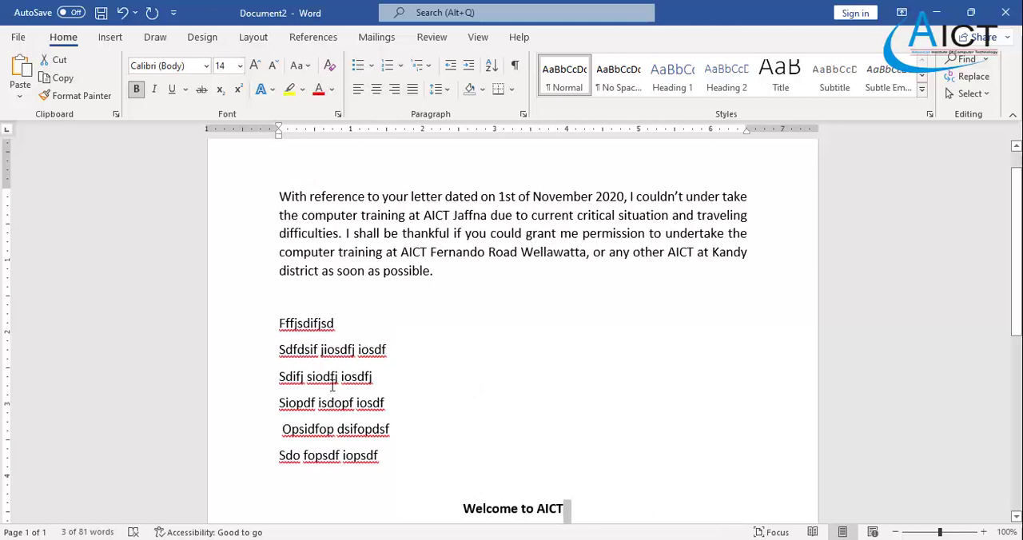
scroll(388, 333, "up", 1)
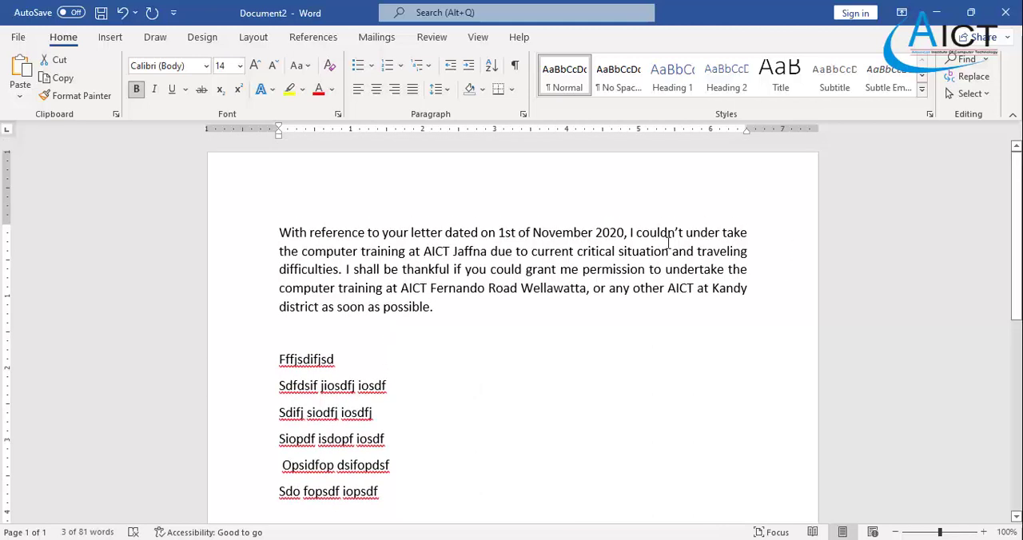
- Undo the number entries, their alignment changes and the second filler line below the "Welcome to AICT" heading
scroll(668, 243, "down", 2)
key("ctrl+z")
key("ctrl+z")
key("ctrl+z")
key("ctrl+z")
key("ctrl+z")
key("ctrl+z")
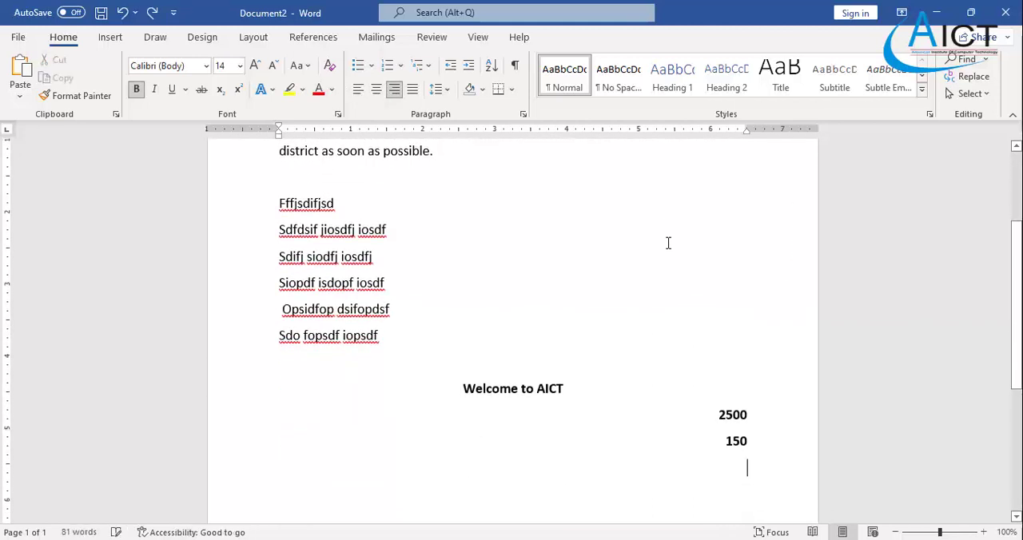
key("ctrl+z")
key("ctrl+z")
key("ctrl+z")
key("ctrl+z")
key("ctrl+z")
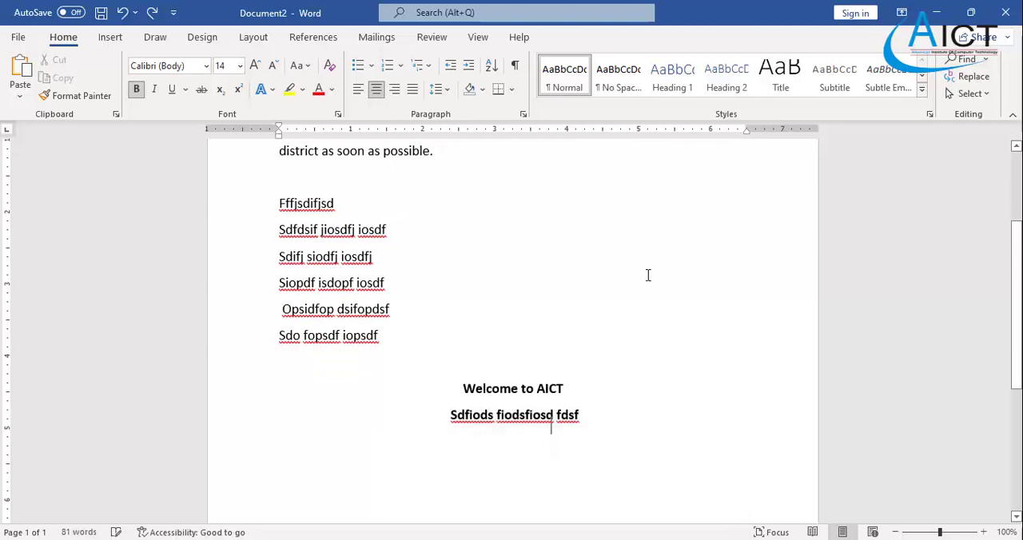
- Look through the preset page sizes offered for the document, from A4 to 17 x 22 in
scroll(627, 320, "up", 4)
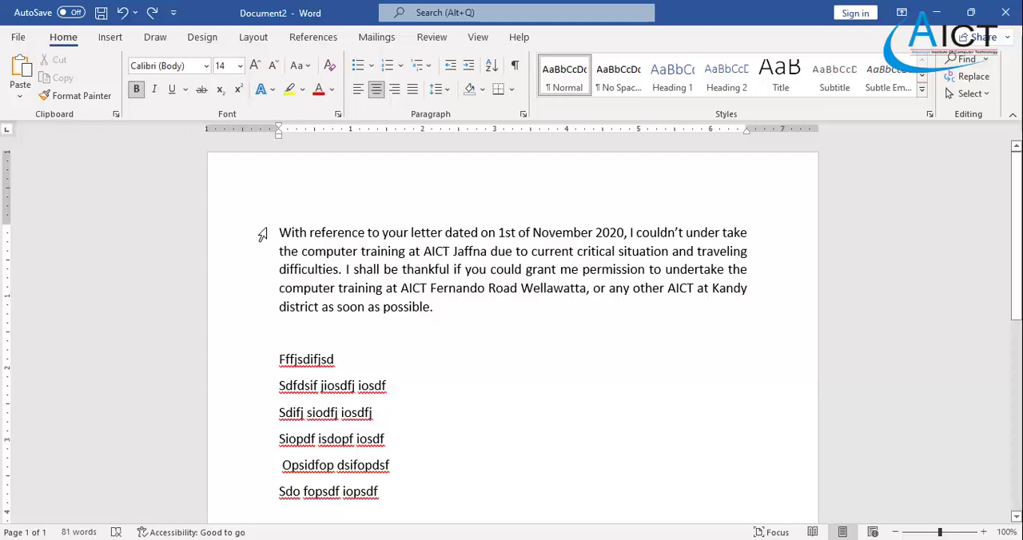
scroll(258, 228, "down", 1)
scroll(260, 228, "up", 1)
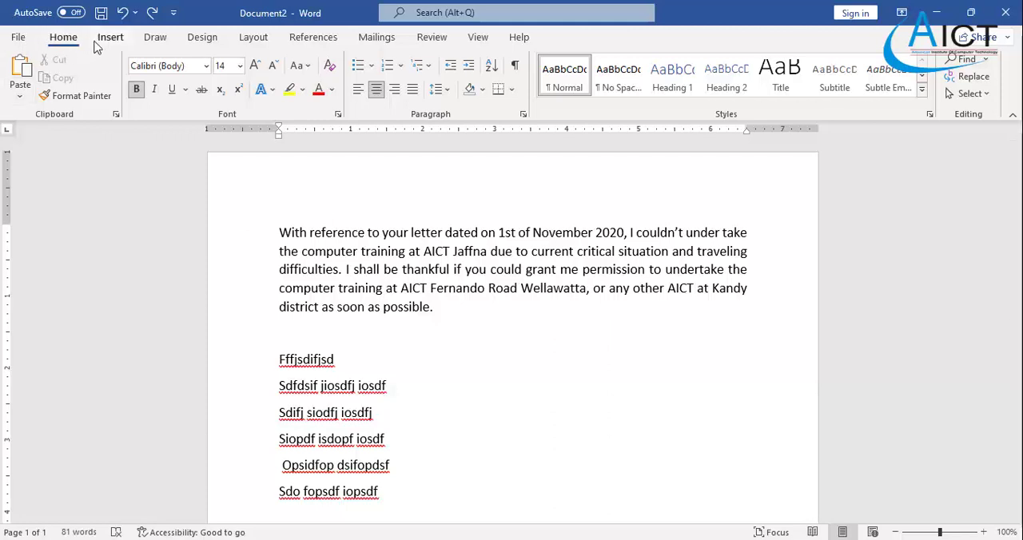
left_click(254, 38)
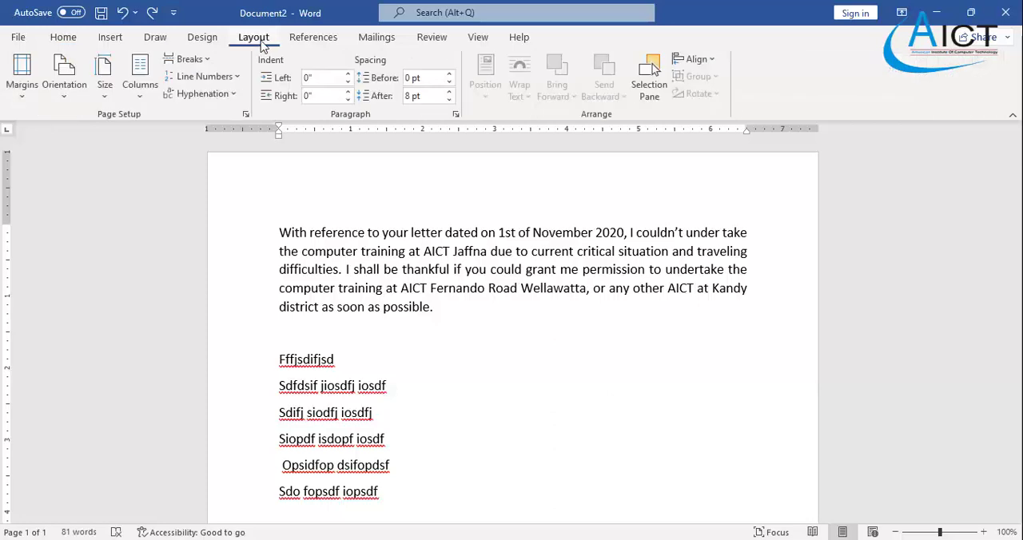
left_click(103, 101)
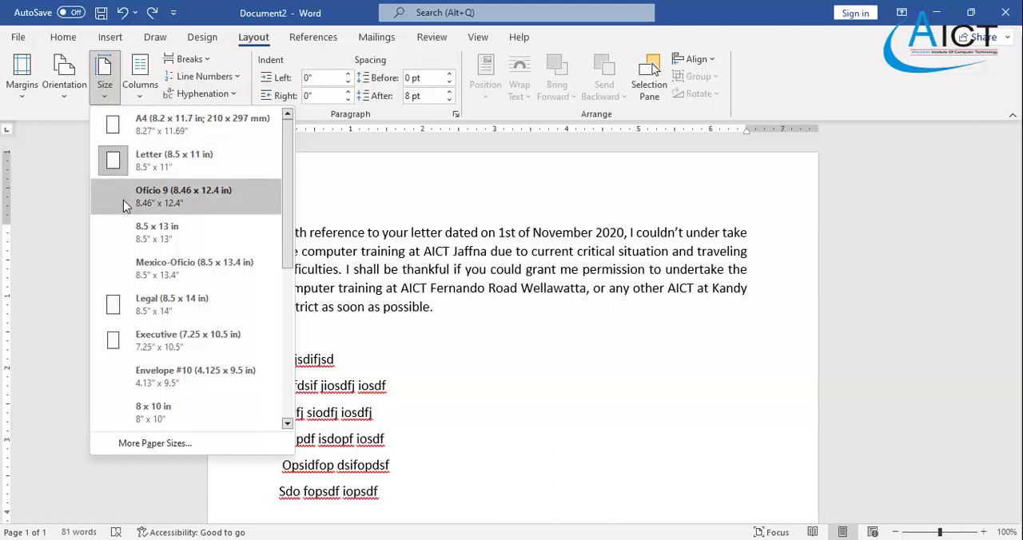
scroll(123, 234, "down", 1)
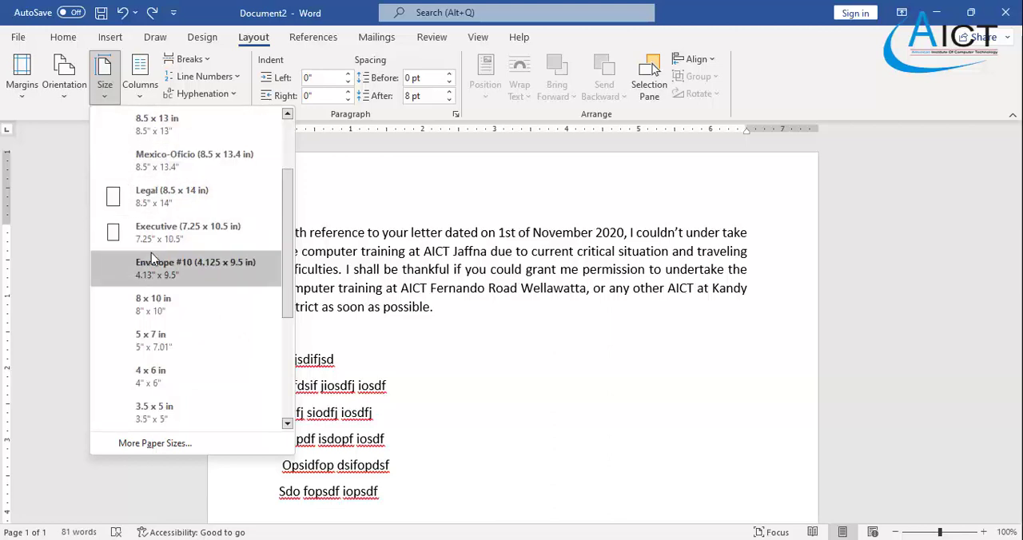
scroll(151, 256, "down", 2)
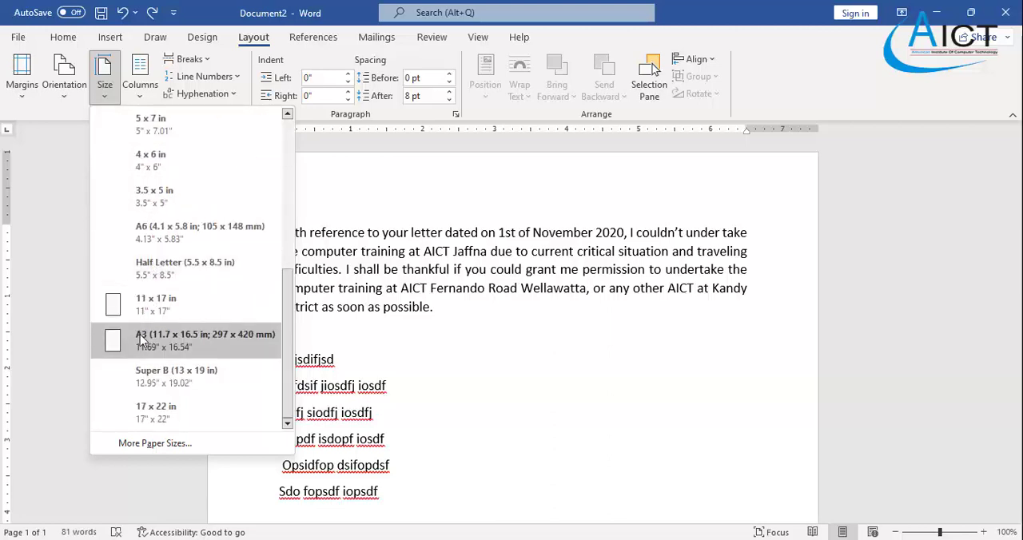
scroll(120, 339, "up", 3)
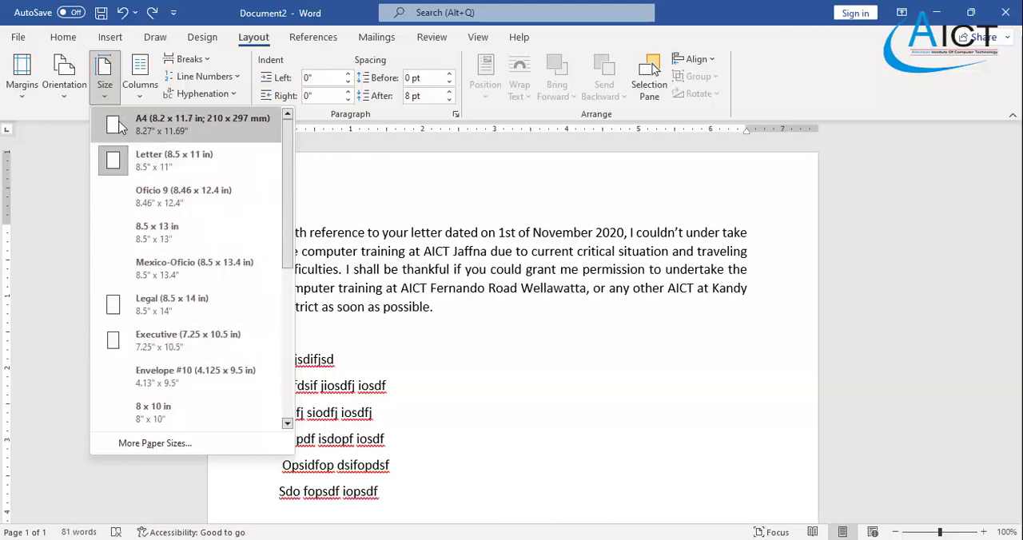
scroll(117, 196, "down", 3)
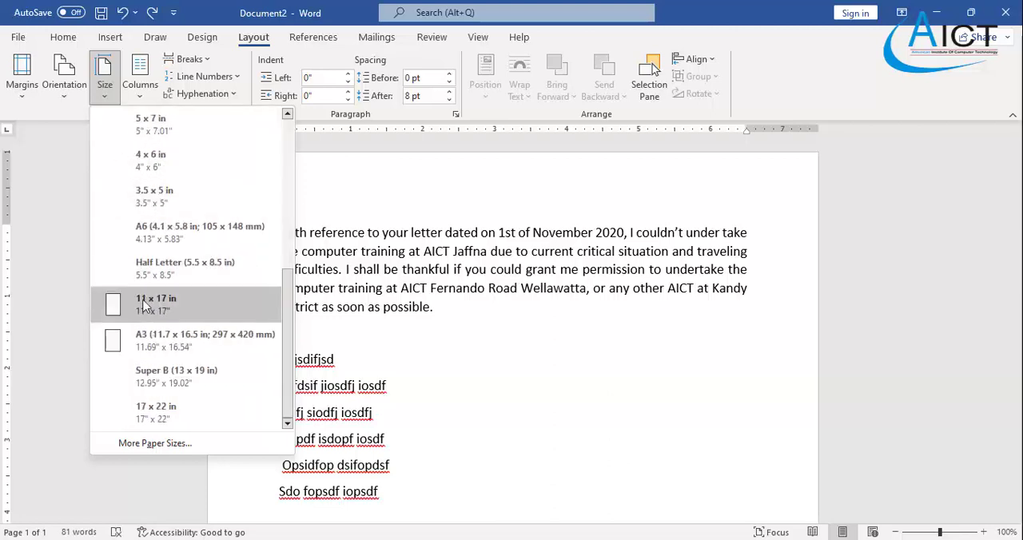
- Give the whole document a custom paper size 9" wide and about 11.8" high
left_click(153, 443)
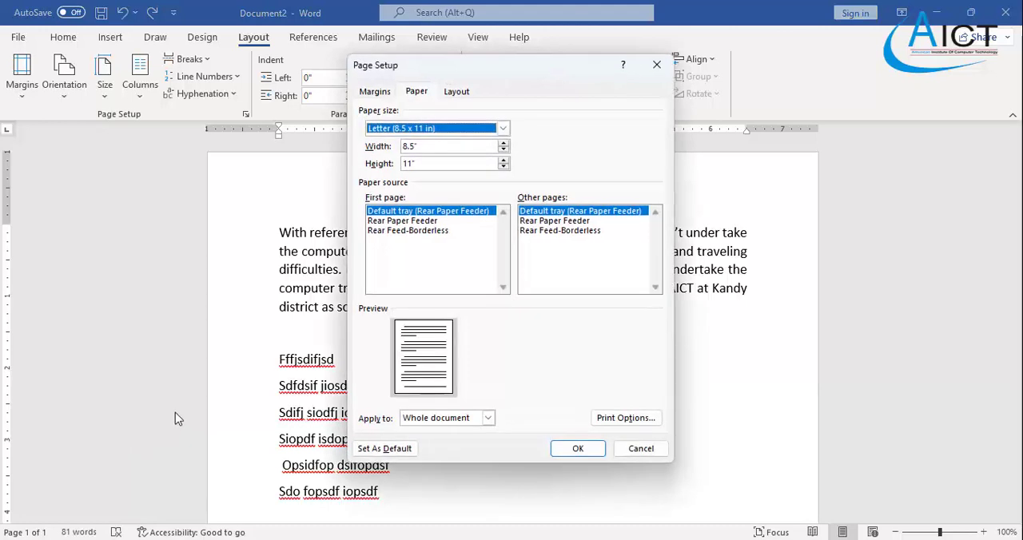
left_click(458, 128)
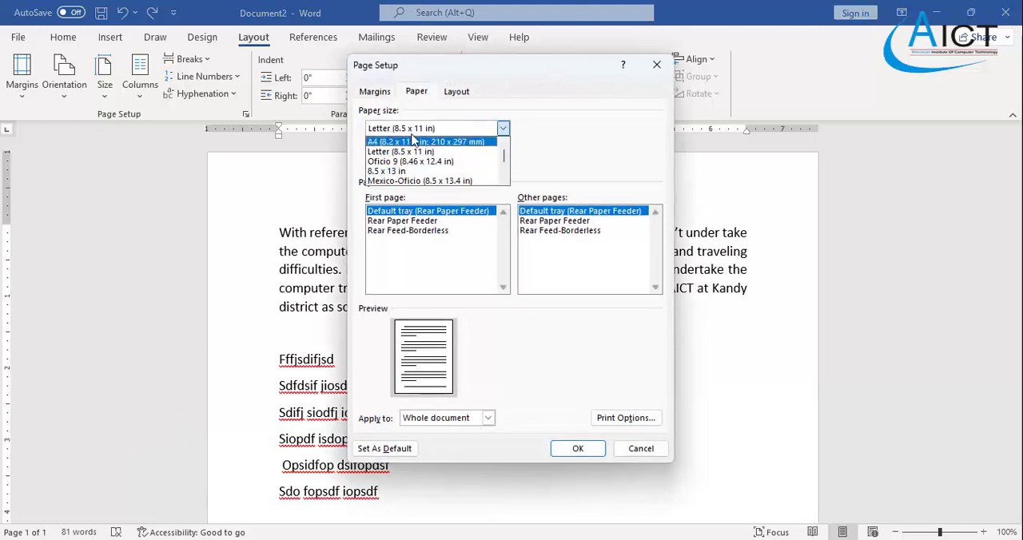
left_click(404, 152)
left_click(431, 147)
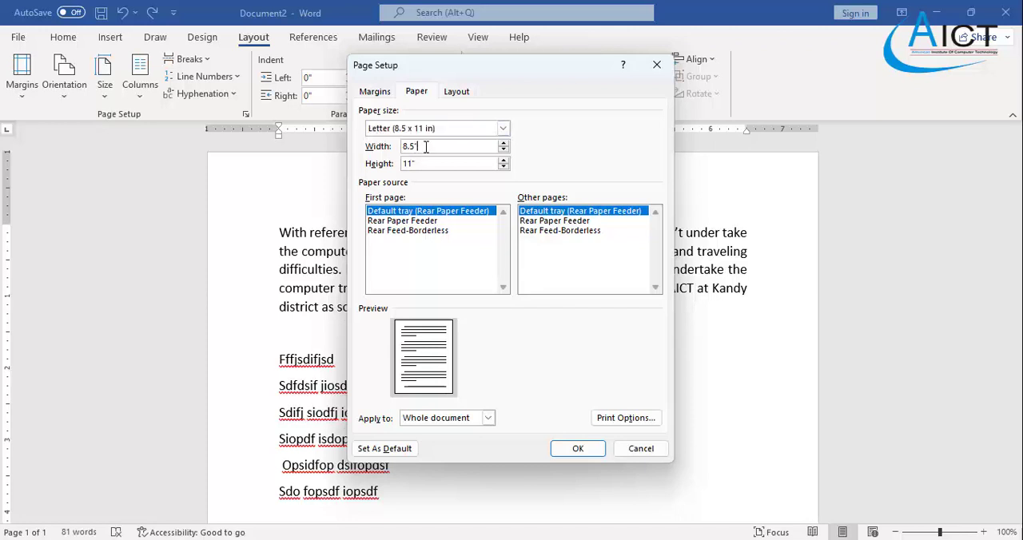
left_click(504, 144)
left_click(504, 144)
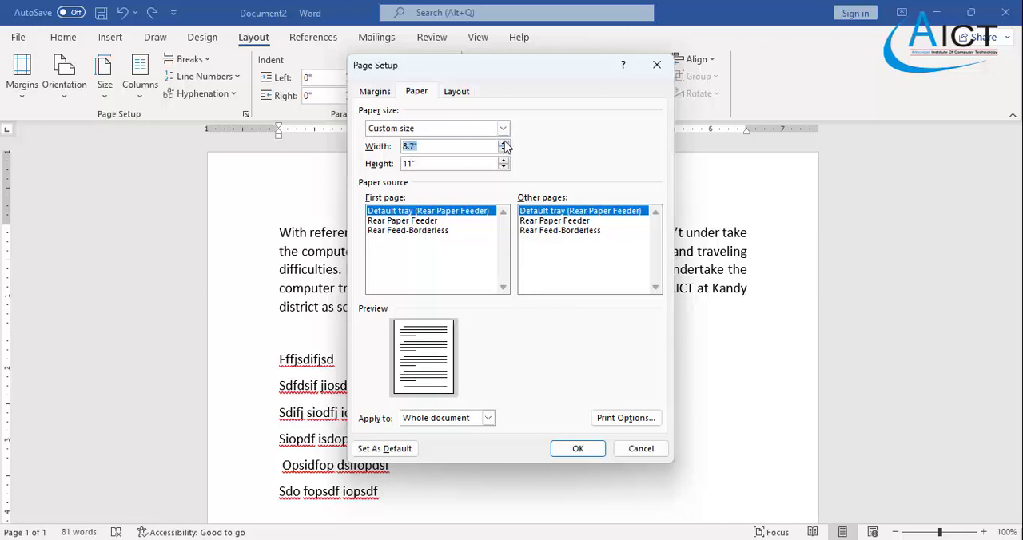
left_click(503, 144)
left_click(504, 144)
left_click(504, 144)
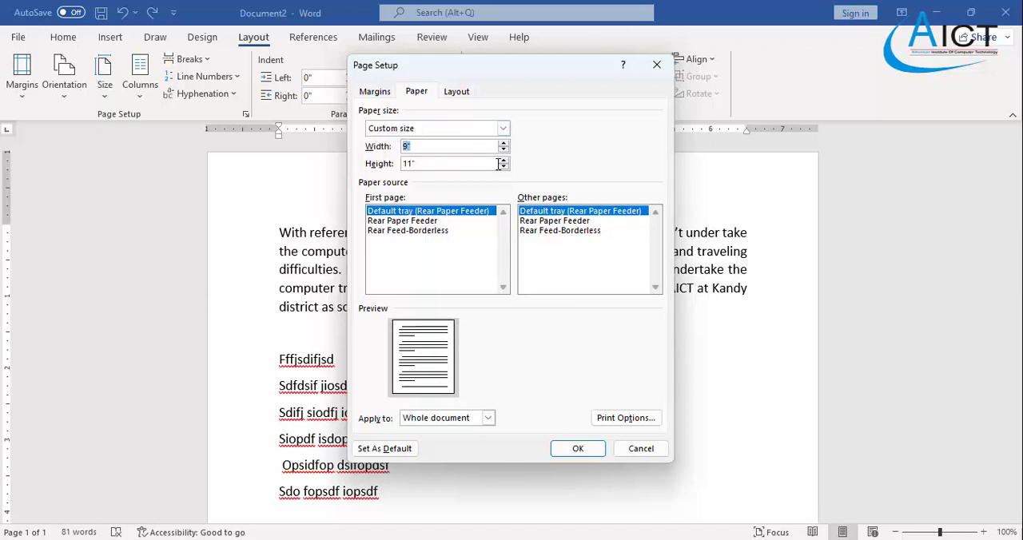
left_click(504, 160)
left_click(504, 160)
left_click(503, 159)
left_click(504, 160)
left_click(504, 161)
left_click(504, 161)
left_click(504, 161)
left_click(504, 161)
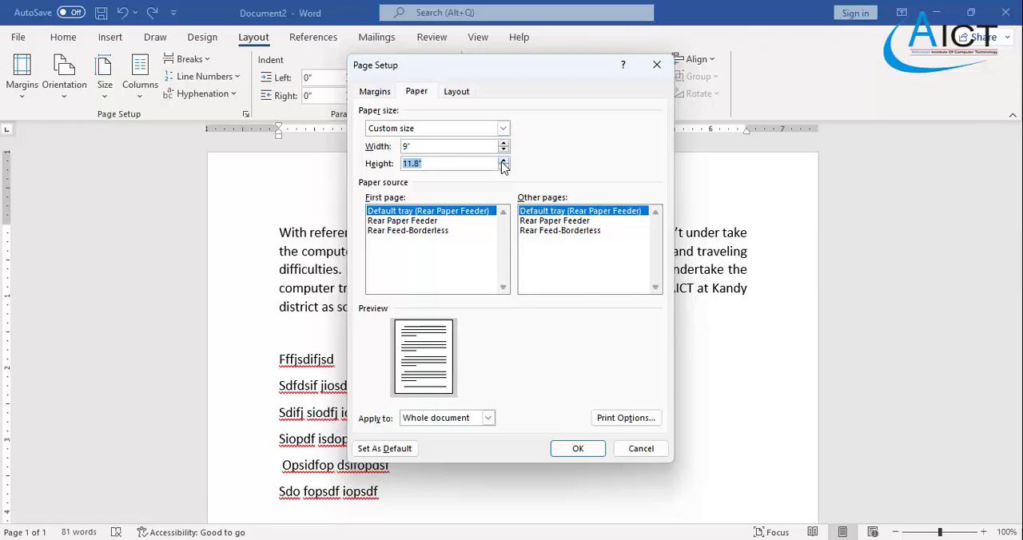
left_click(504, 161)
left_click(504, 161)
left_click(504, 160)
left_click(578, 448)
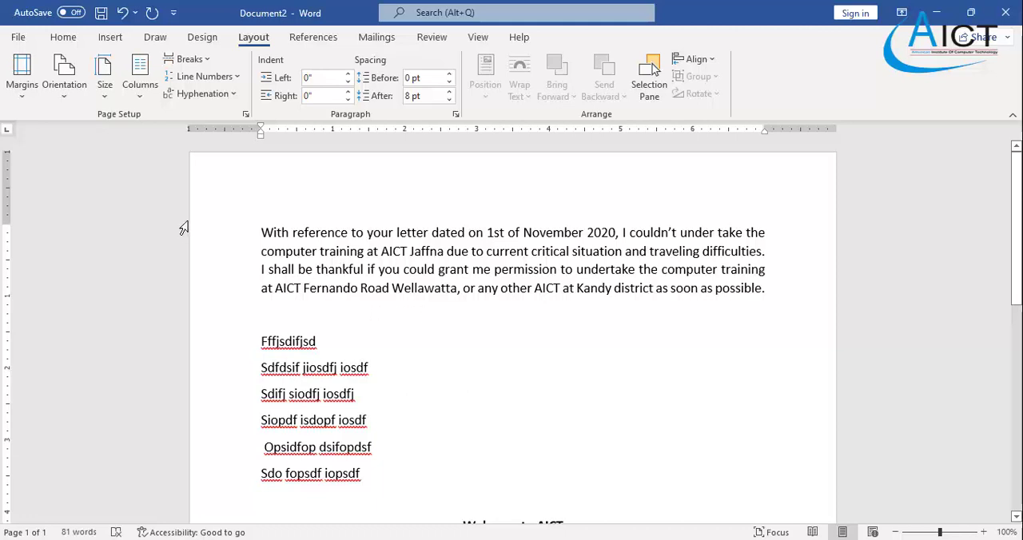
- Set custom page margins of 0.5" at the top and 0.5" at the left for the whole document
left_click(23, 96)
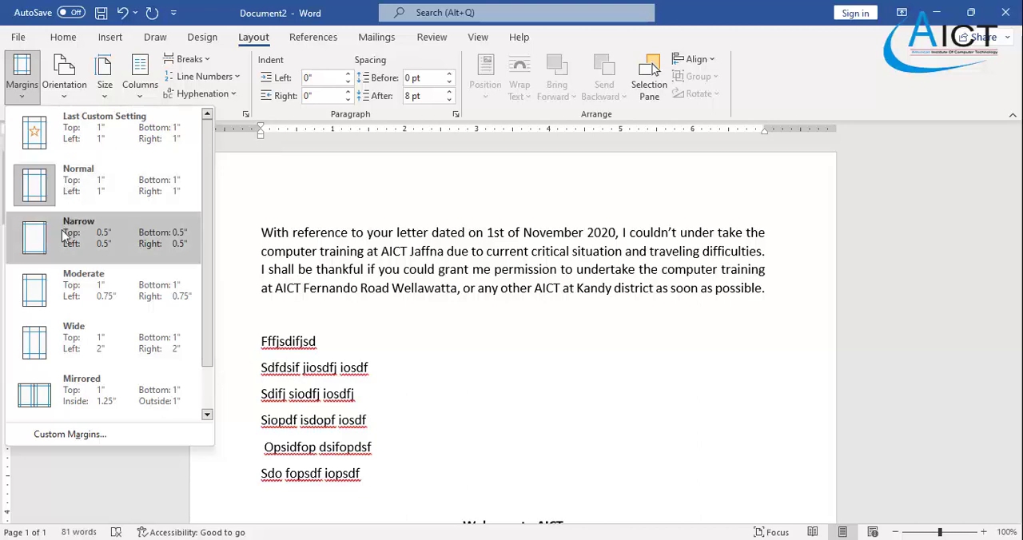
left_click(79, 435)
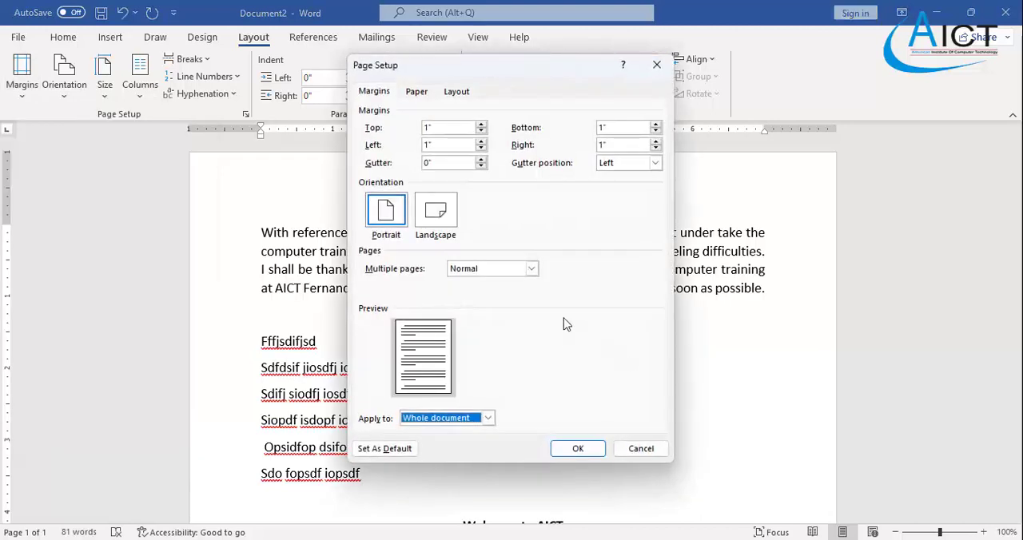
left_click(450, 129)
left_click_drag(477, 72, 754, 117)
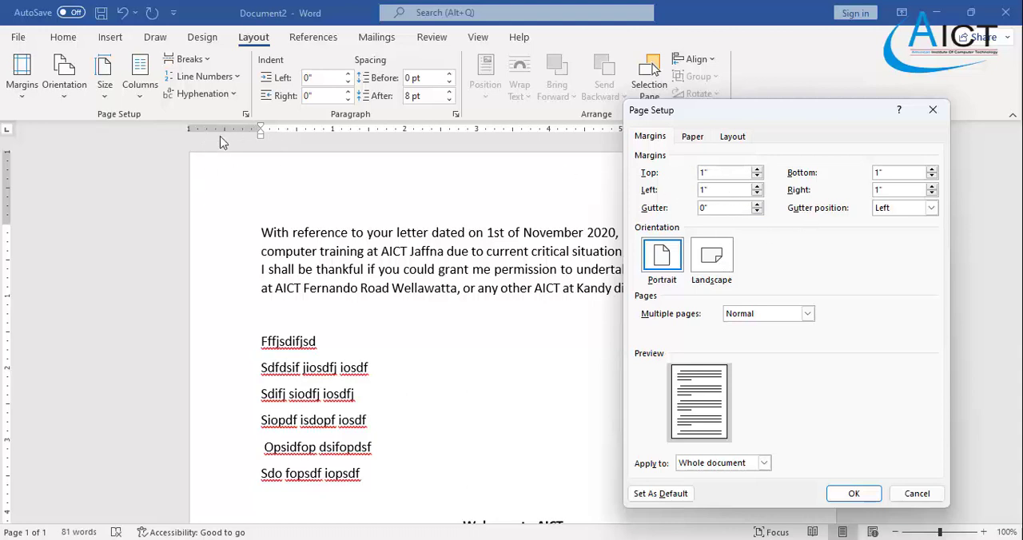
left_click(735, 193)
left_click(758, 194)
left_click(757, 194)
left_click(757, 194)
left_click(757, 178)
left_click(757, 179)
left_click(757, 179)
left_click(757, 178)
left_click(757, 178)
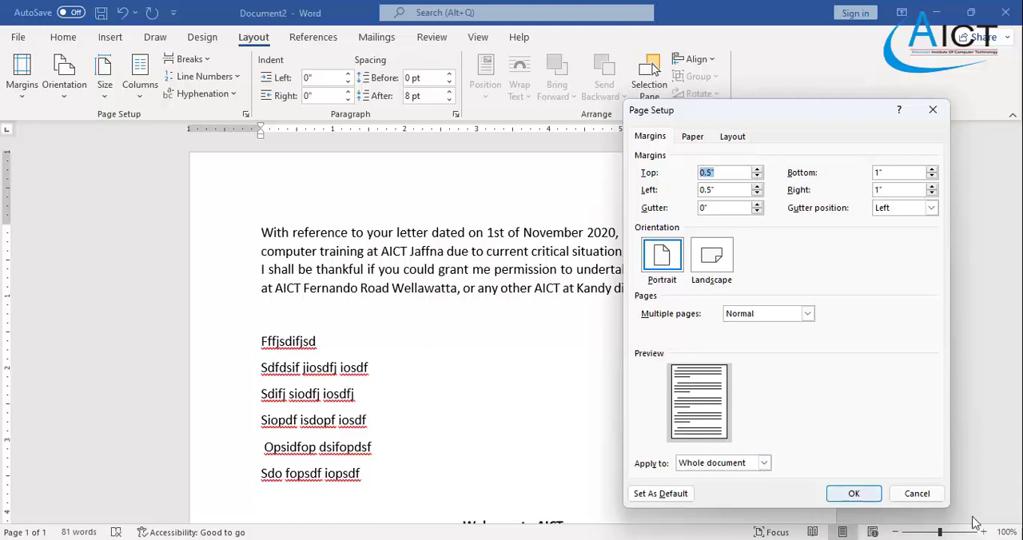
left_click(853, 495)
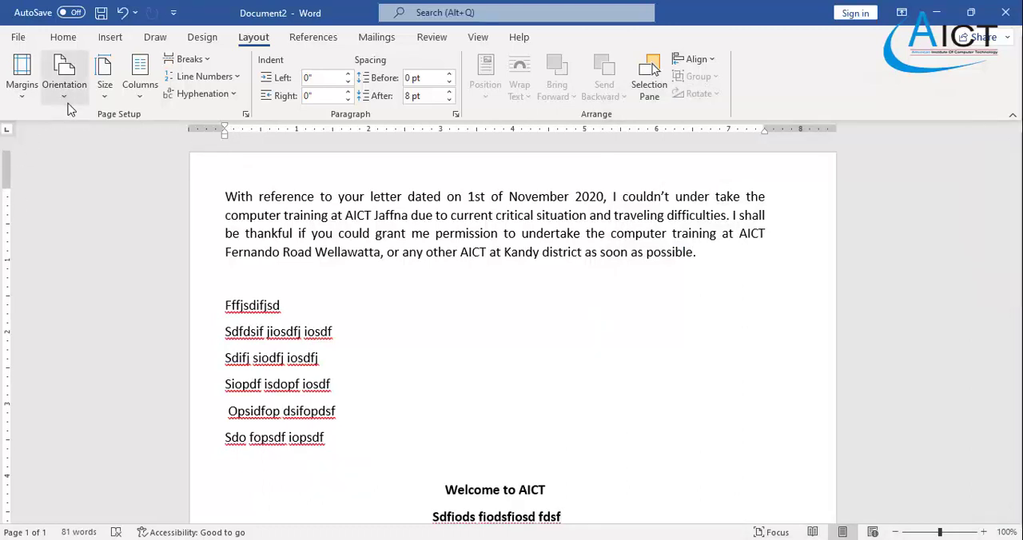
- Switch the page margins to the Normal preset, and return them to the last custom setting
left_click(17, 98)
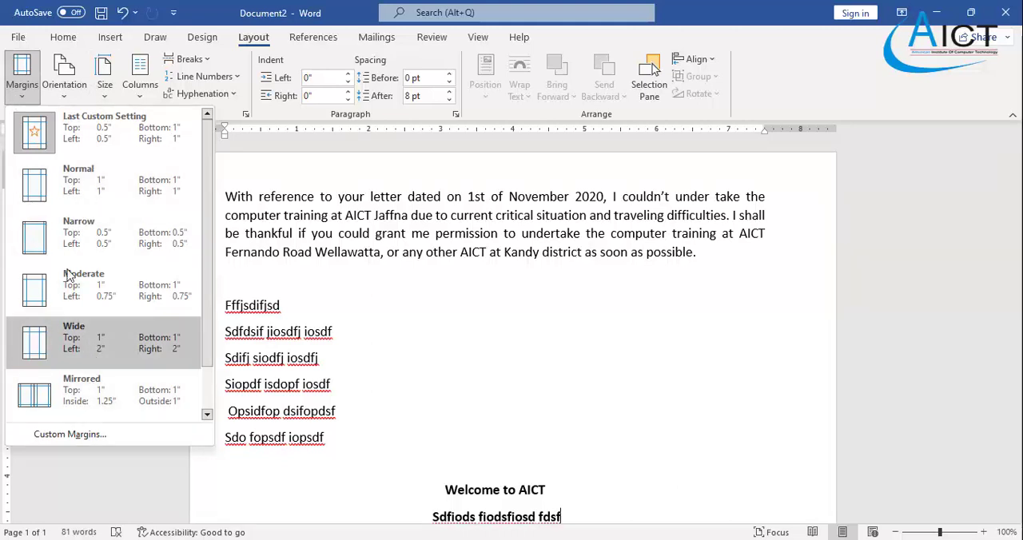
left_click(74, 193)
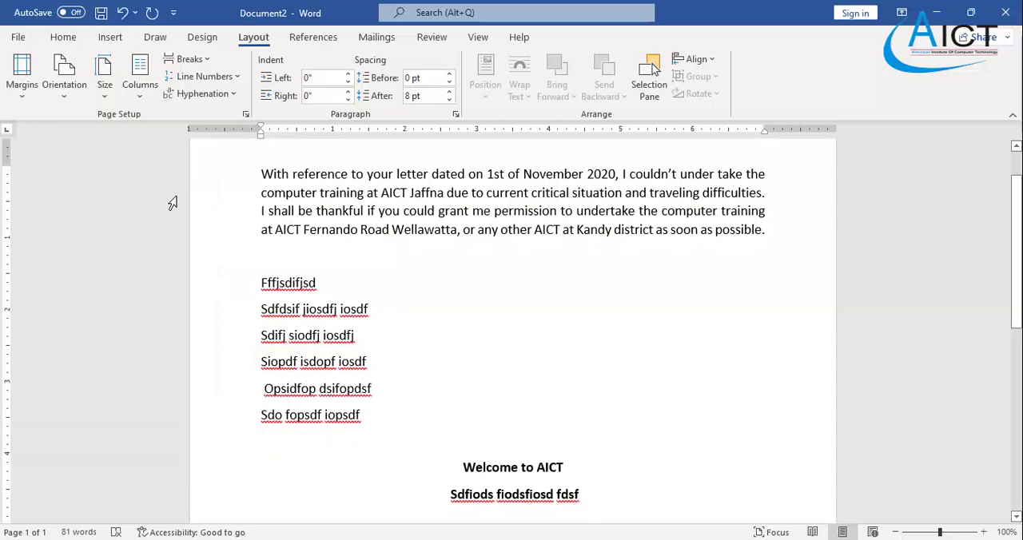
left_click(28, 98)
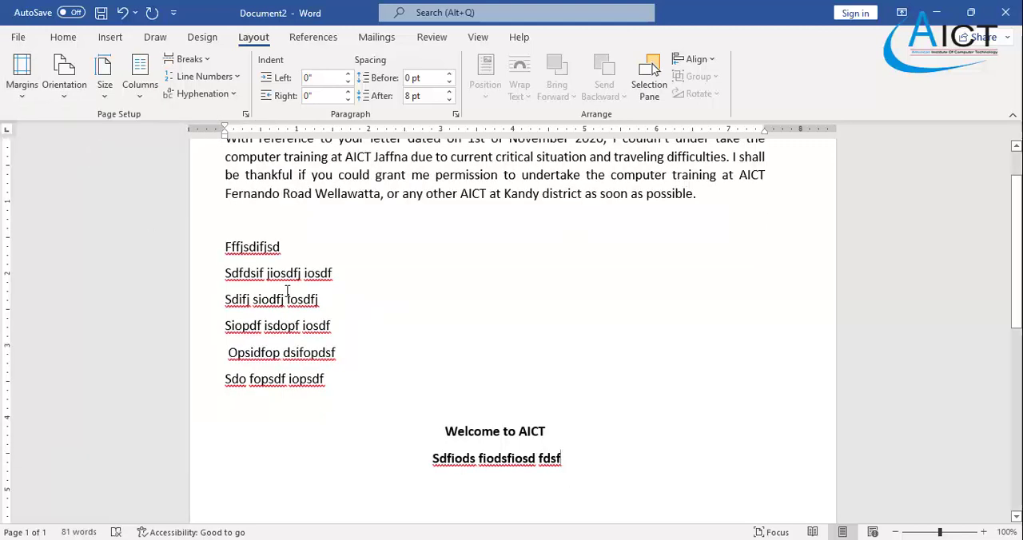
scroll(287, 292, "up", 1)
- Check the values in the custom margin settings, and reapply the last custom margin setting to the document
left_click(22, 76)
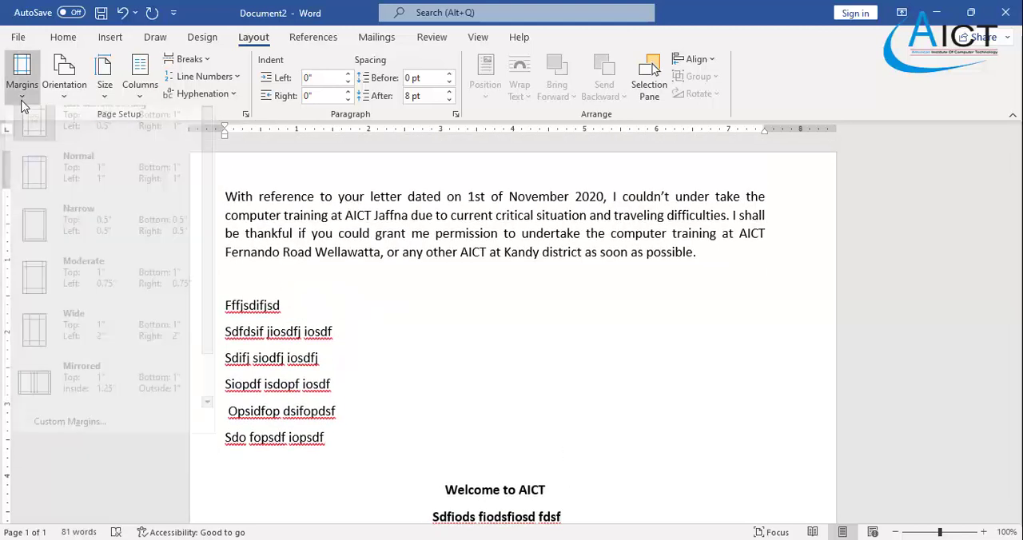
left_click(71, 435)
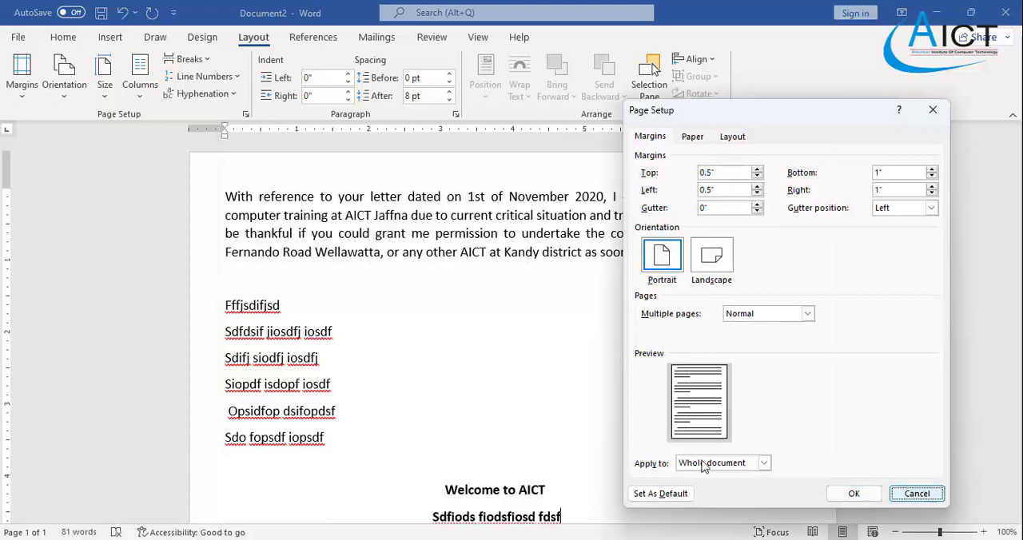
left_click(927, 497)
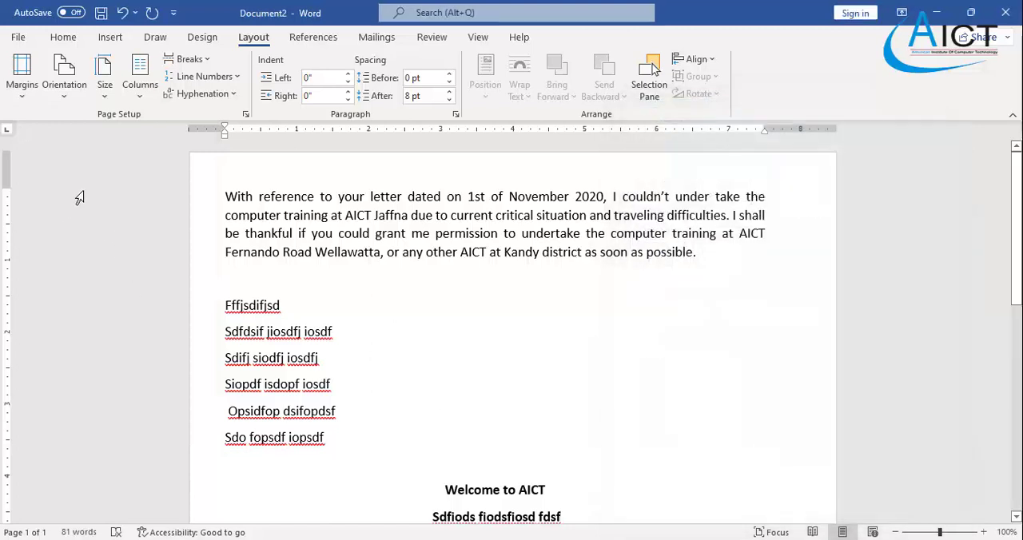
left_click(22, 76)
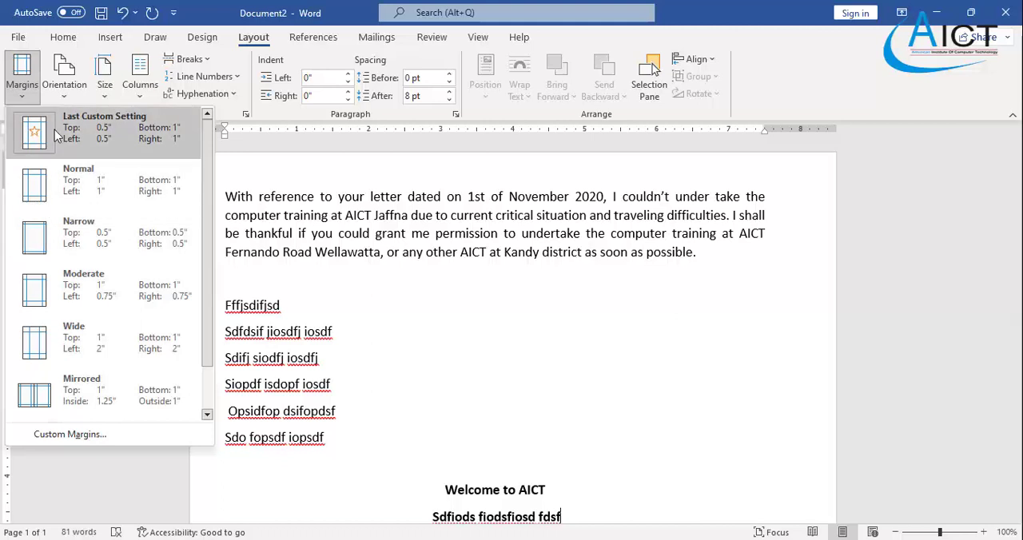
left_click(54, 130)
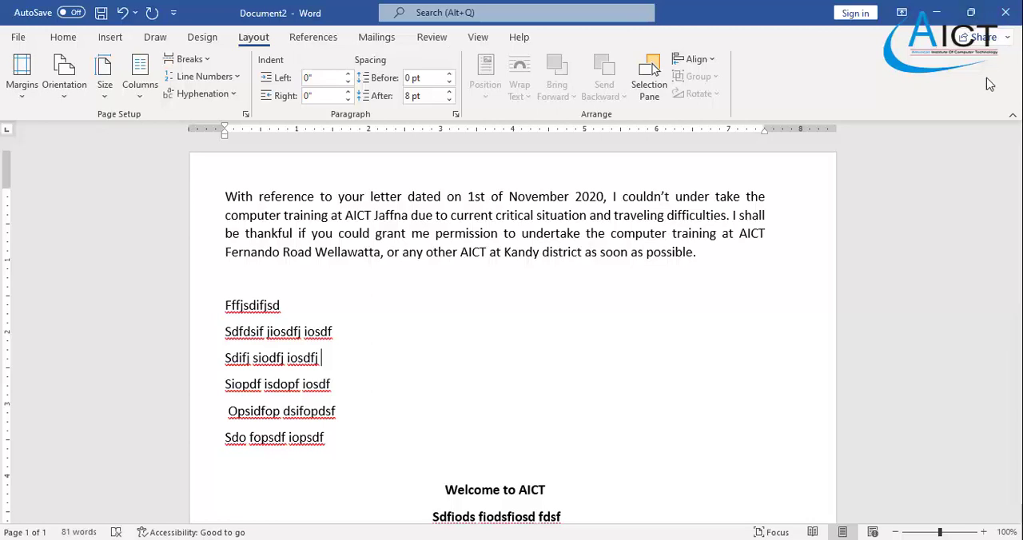
- Close the document without saving it, and return to the top of Exercise 1.pdf in the browser
left_click(1006, 13)
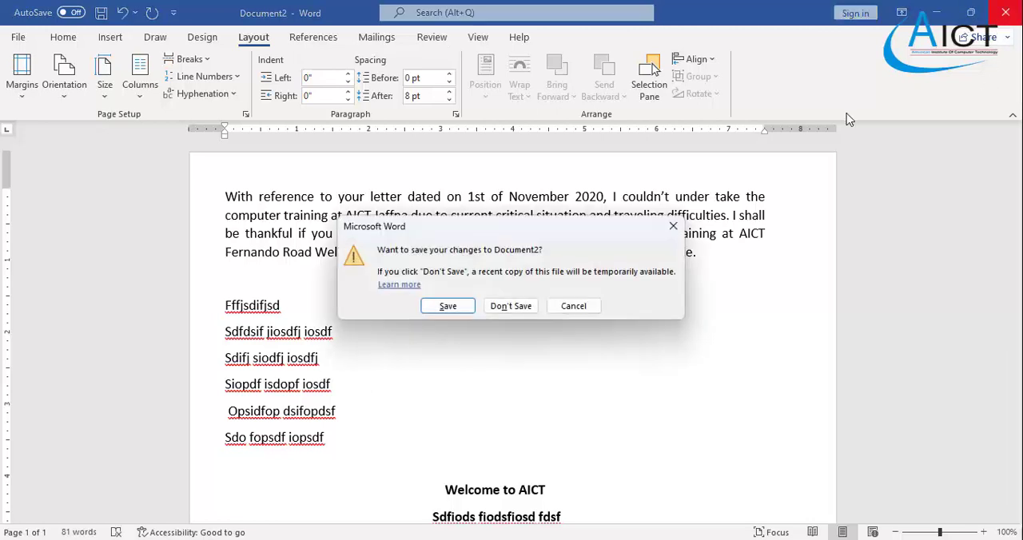
left_click(502, 311)
scroll(502, 313, "up", 3)
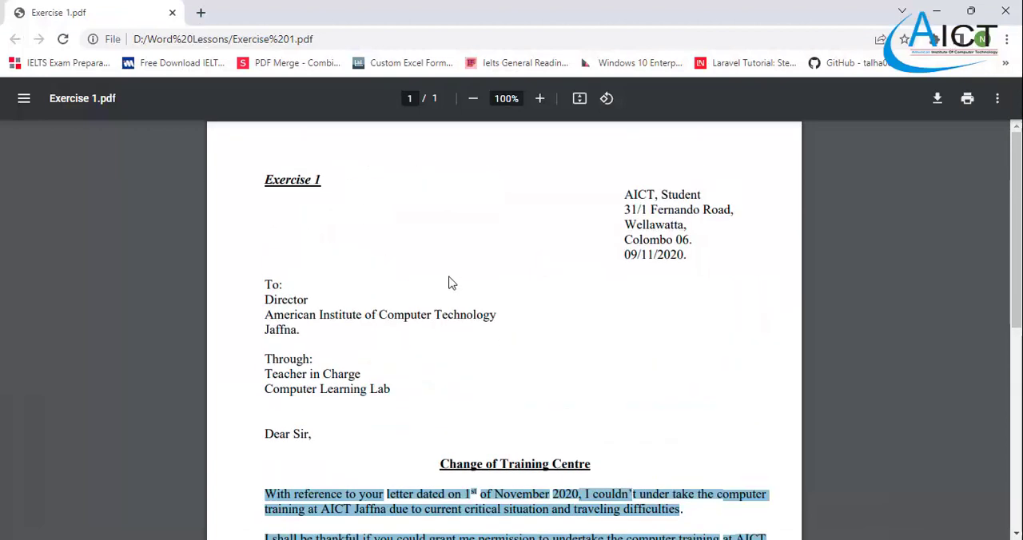
- Read through the Exercise 1 letter and the page size, margin and file name instructions below it
left_click(448, 283)
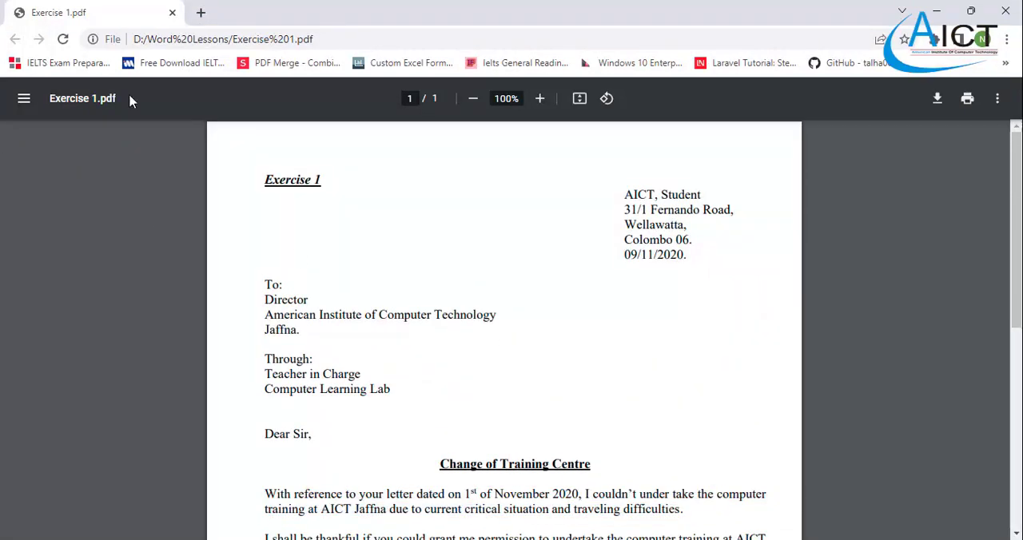
left_click(539, 98)
left_click(540, 99)
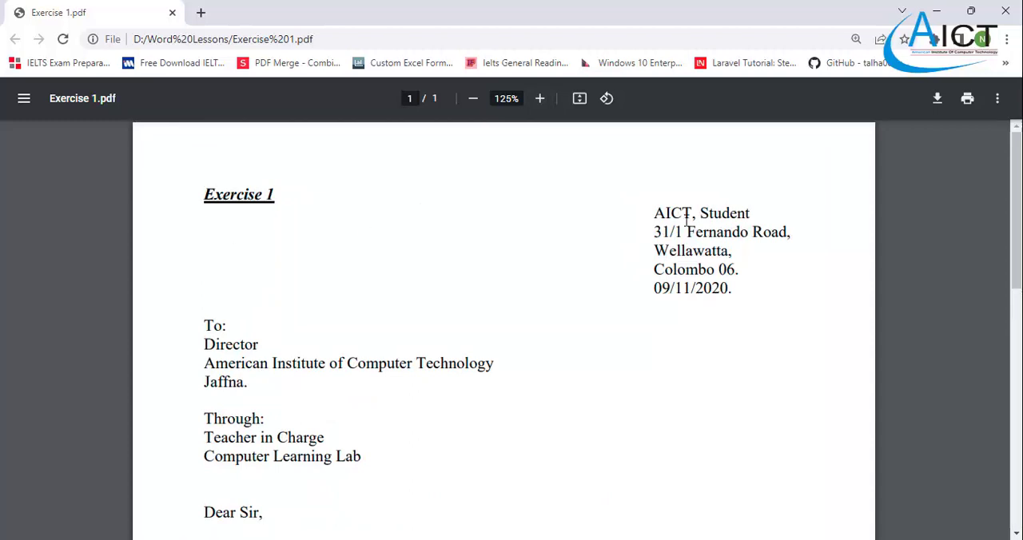
scroll(664, 236, "down", 5)
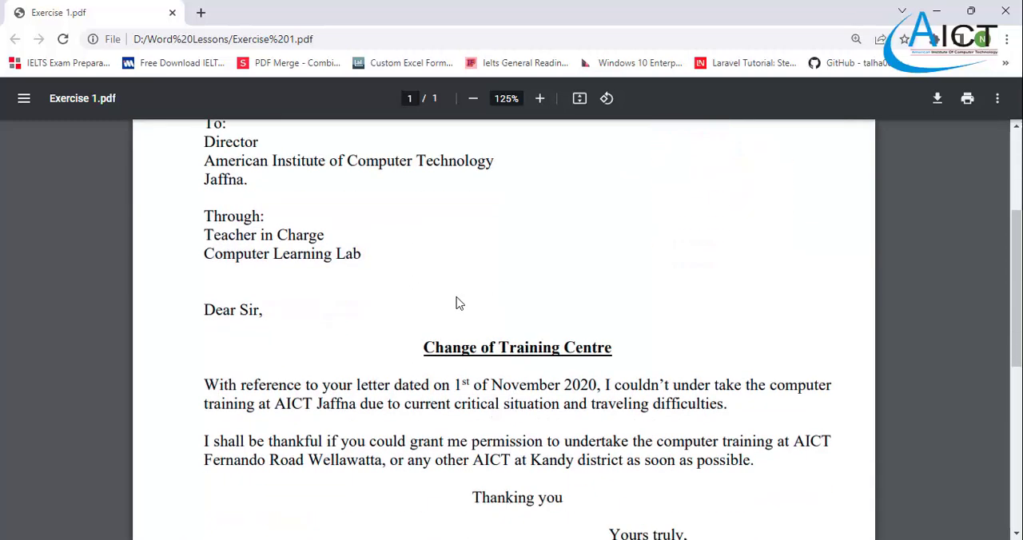
scroll(457, 303, "down", 3)
scroll(458, 304, "up", 3)
scroll(459, 304, "down", 3)
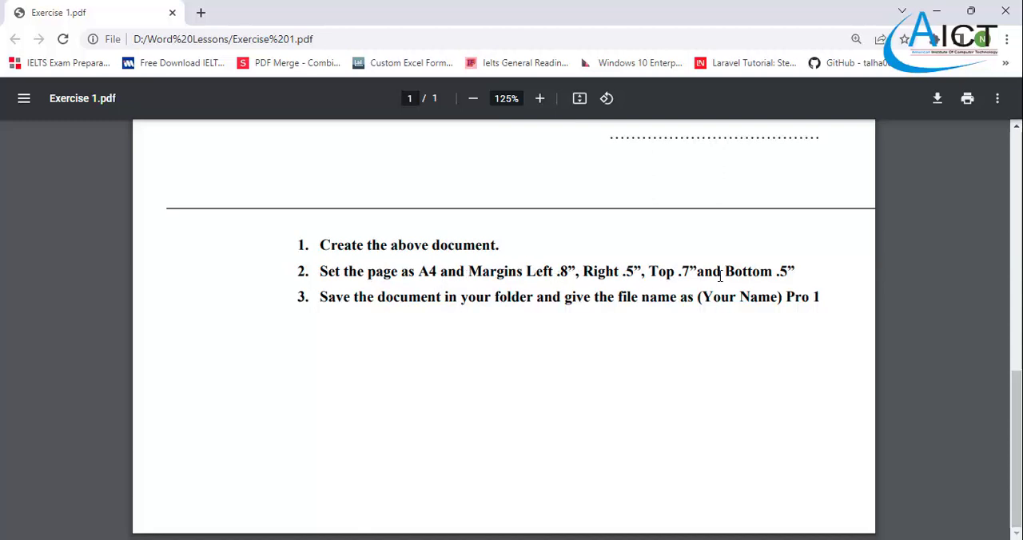
scroll(502, 303, "up", 8)
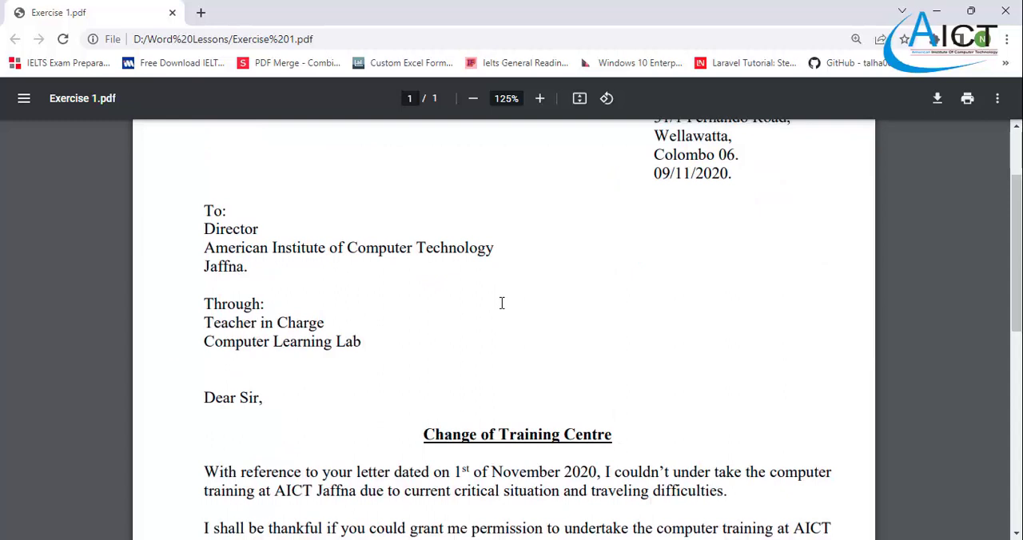
scroll(502, 303, "up", 1)
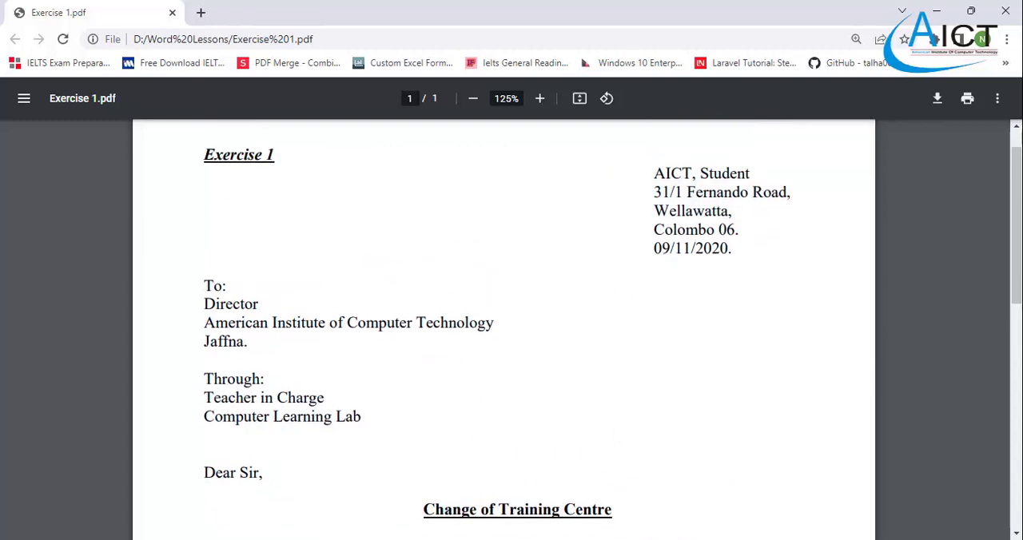
- Launch Word and create a new blank document
key("super")
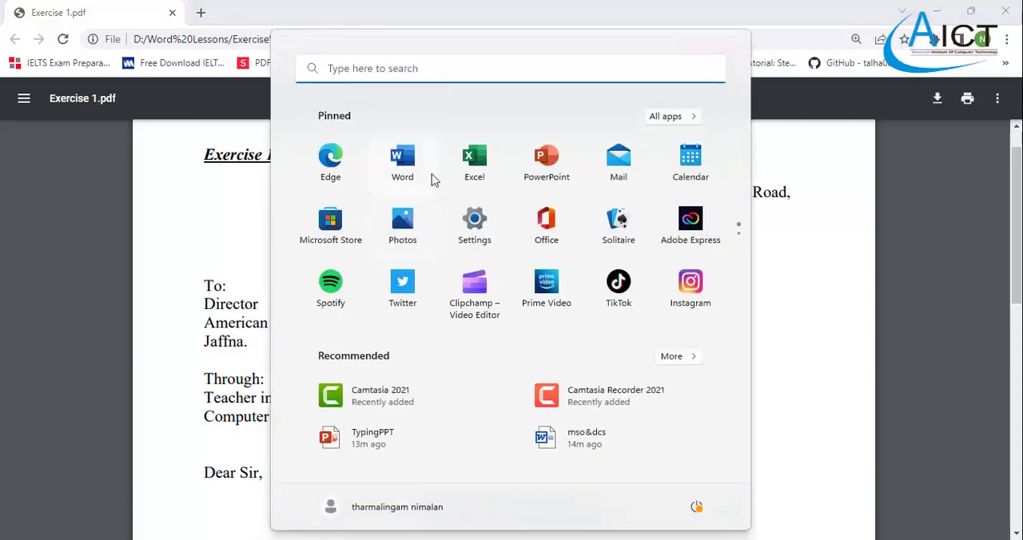
left_click(403, 160)
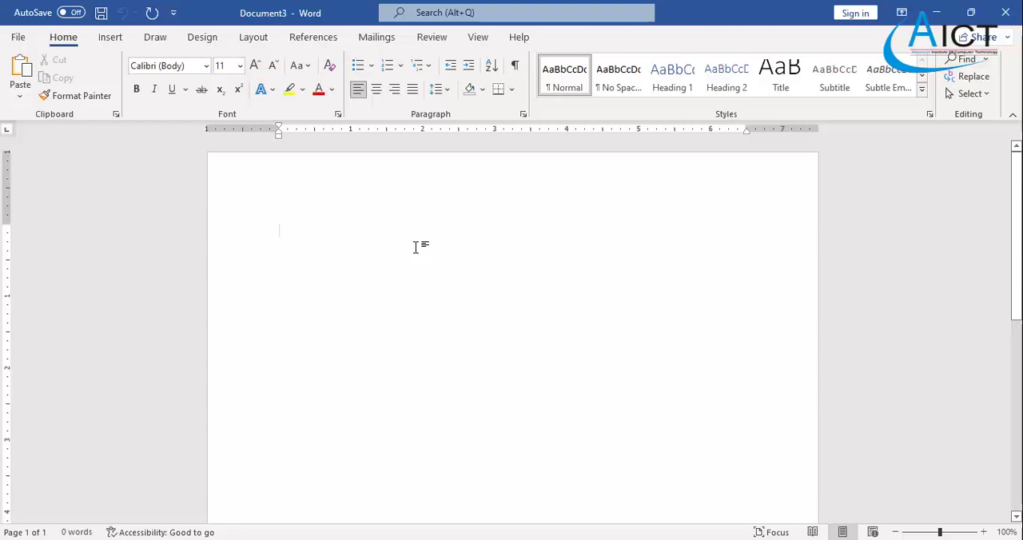
- Switch to the Exercise 1 PDF to review the layout of the letter, and return to the blank Word document
left_click(661, 539)
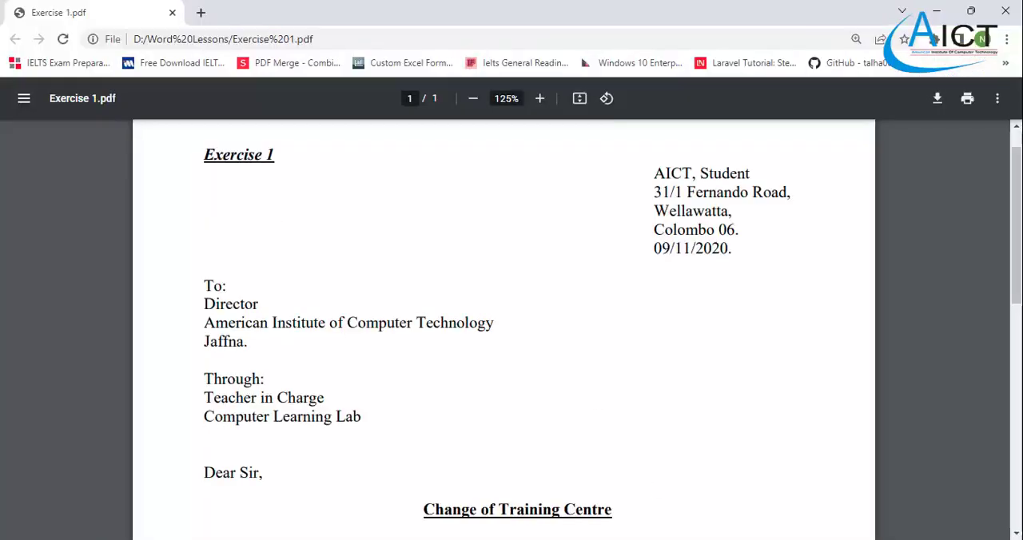
scroll(354, 160, "down", 2)
scroll(466, 371, "up", 2)
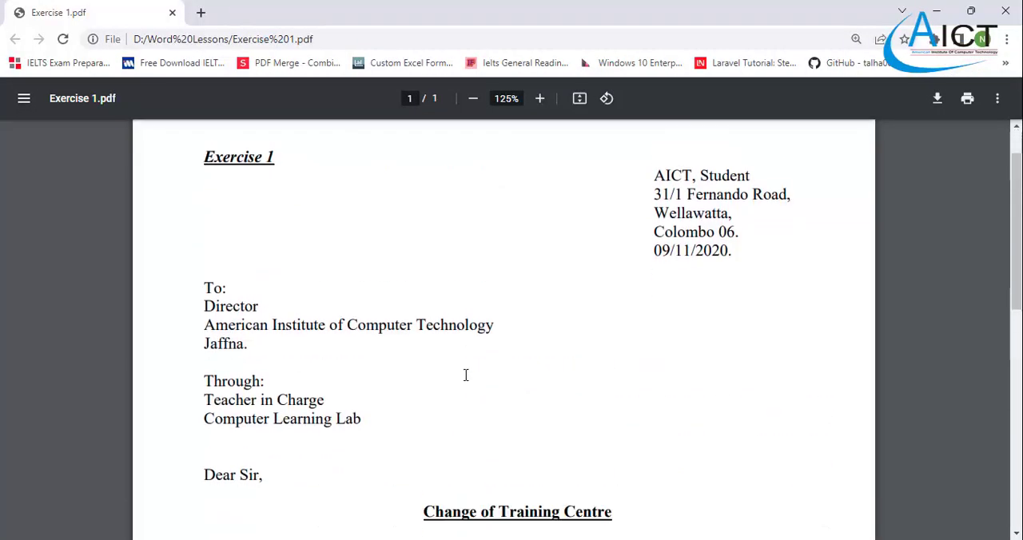
scroll(466, 375, "down", 2)
scroll(468, 372, "up", 3)
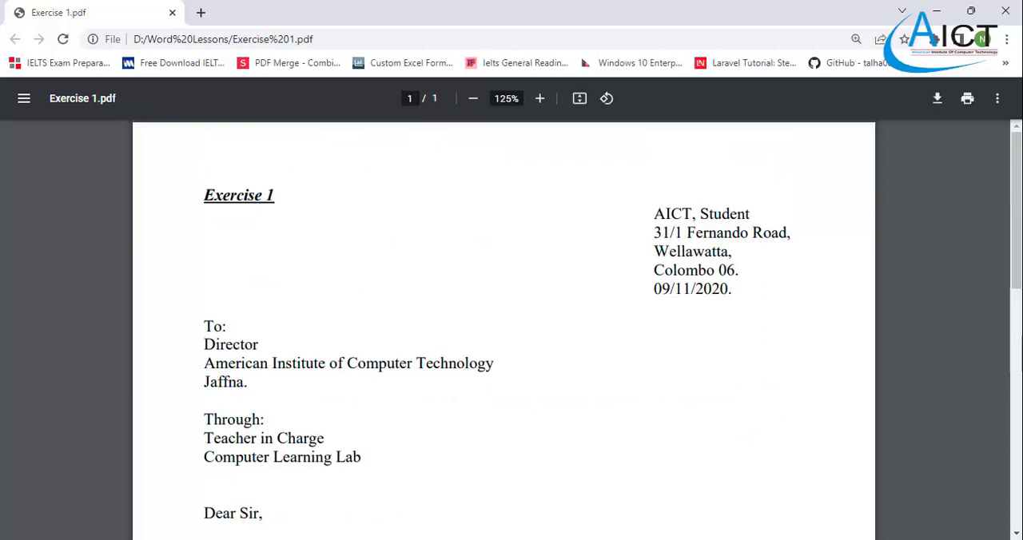
left_click(613, 458)
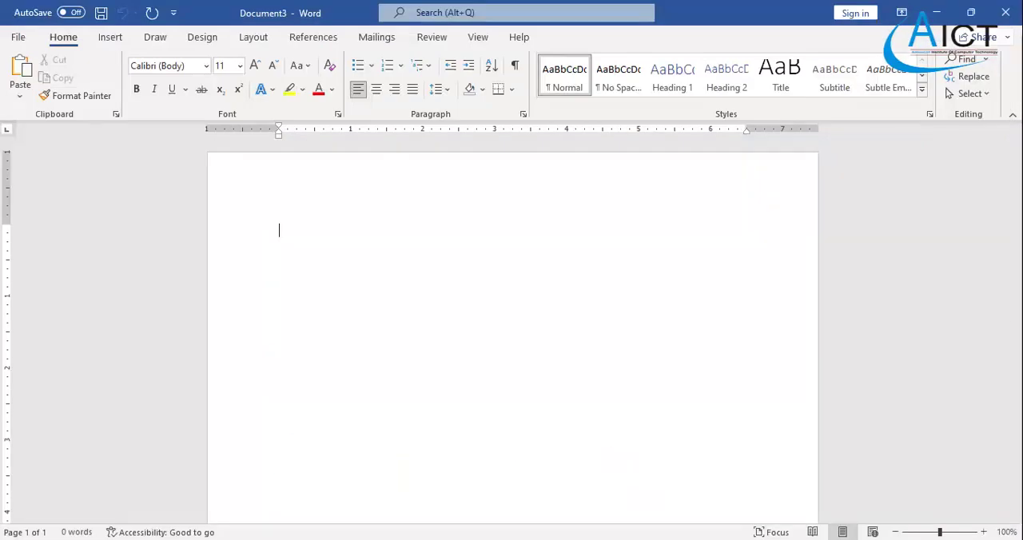
left_click(663, 479)
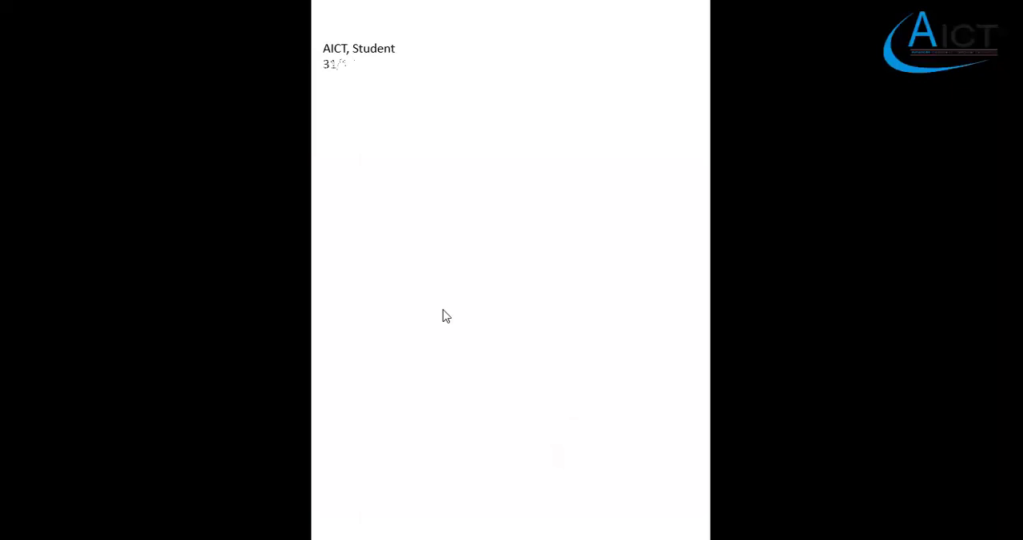
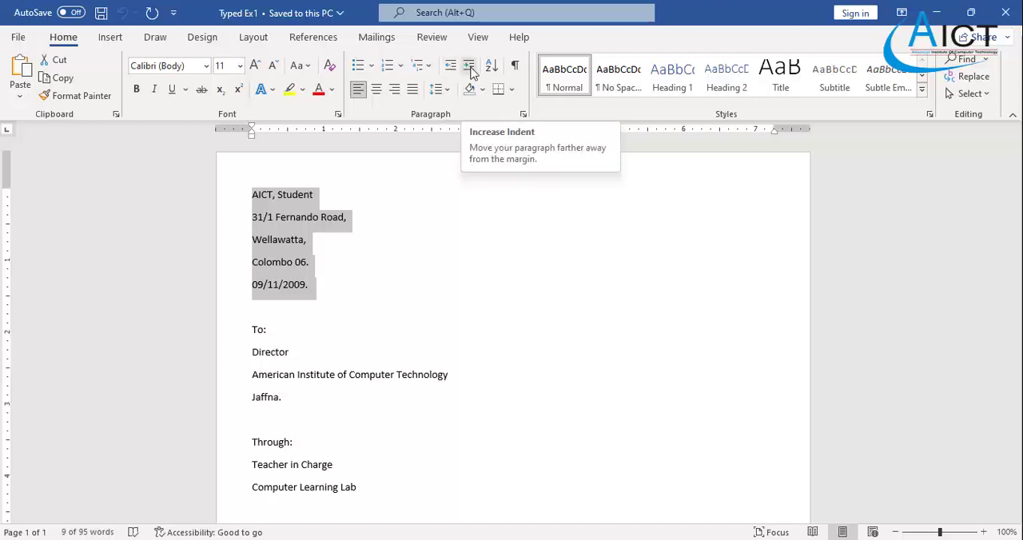
- Indent the sender's address and date block at the start of the letter to 5.5 inches
left_click(470, 70)
left_click(470, 67)
left_click(470, 67)
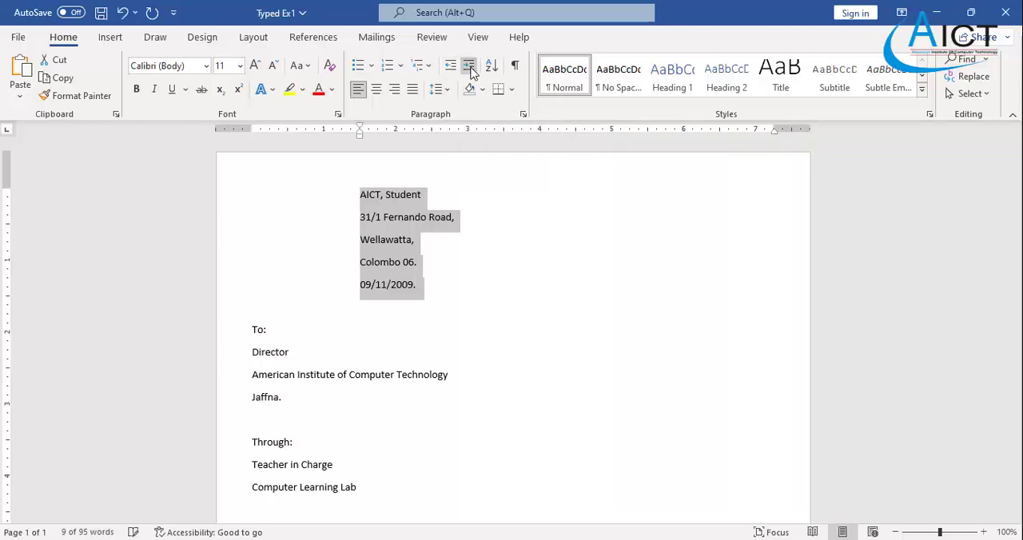
left_click(470, 68)
left_click(470, 68)
left_click(470, 67)
left_click(470, 69)
left_click(470, 69)
left_click(470, 68)
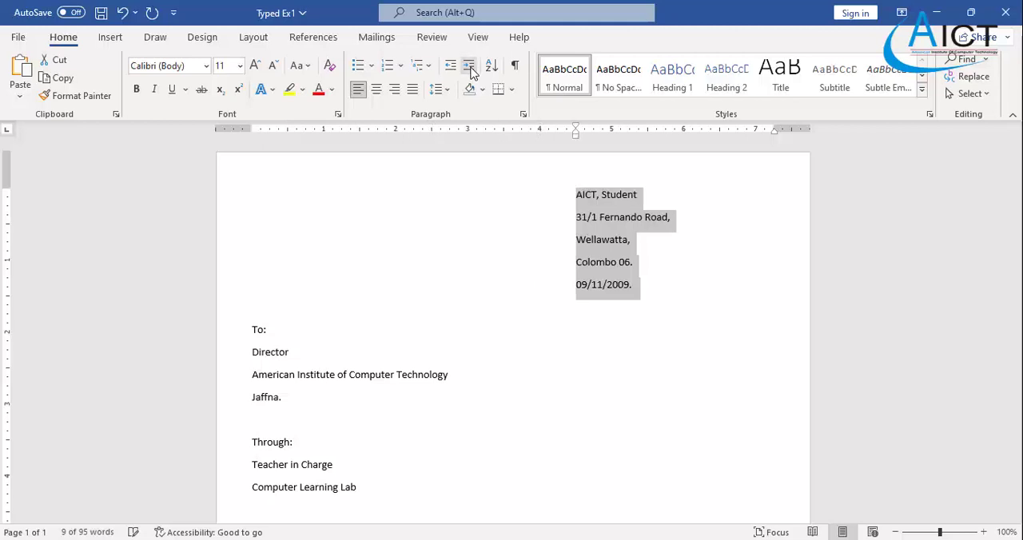
left_click(470, 69)
left_click(471, 68)
left_click(470, 69)
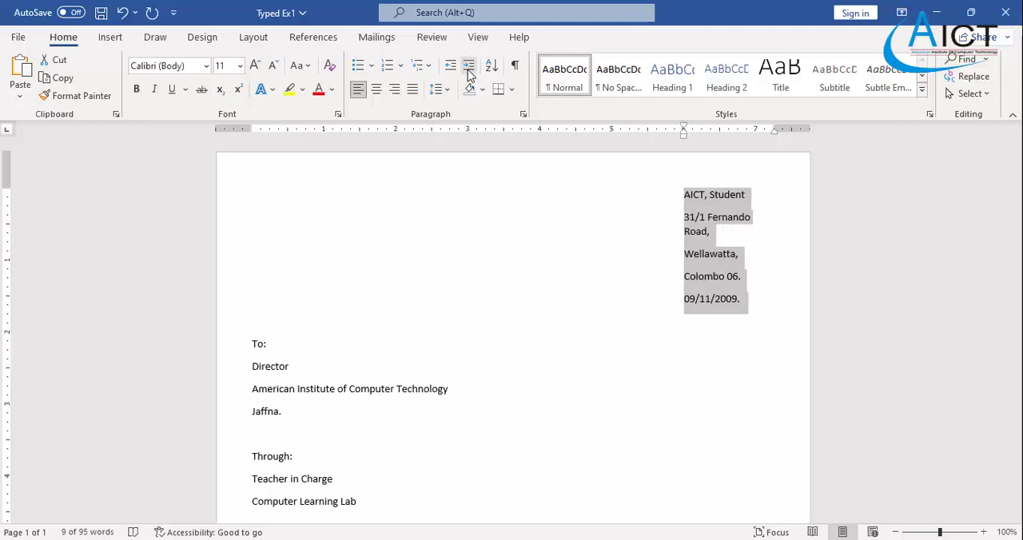
left_click(452, 69)
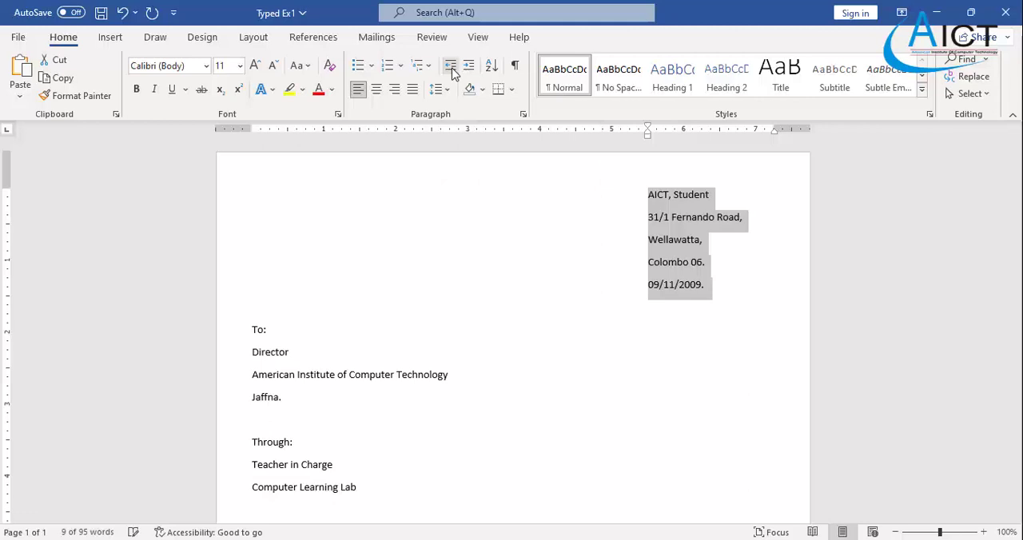
- Set the sender's address and date block to 14 pt and remove the space after its paragraphs
left_click(240, 66)
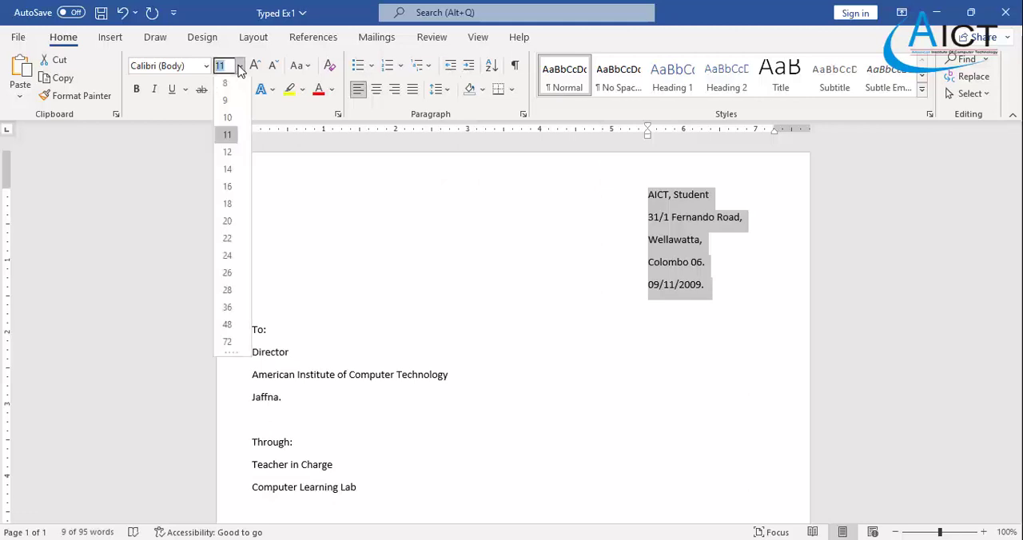
left_click(229, 171)
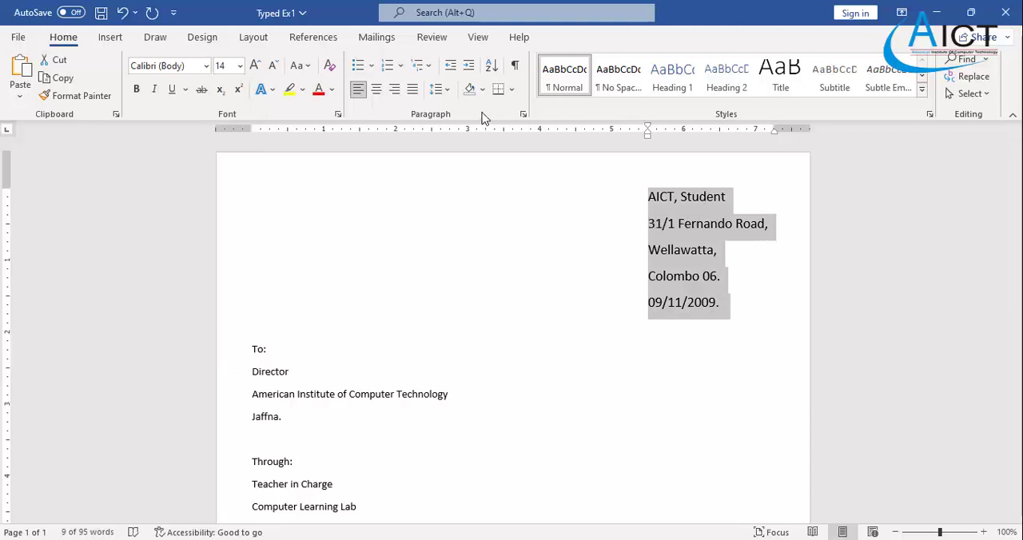
left_click(448, 91)
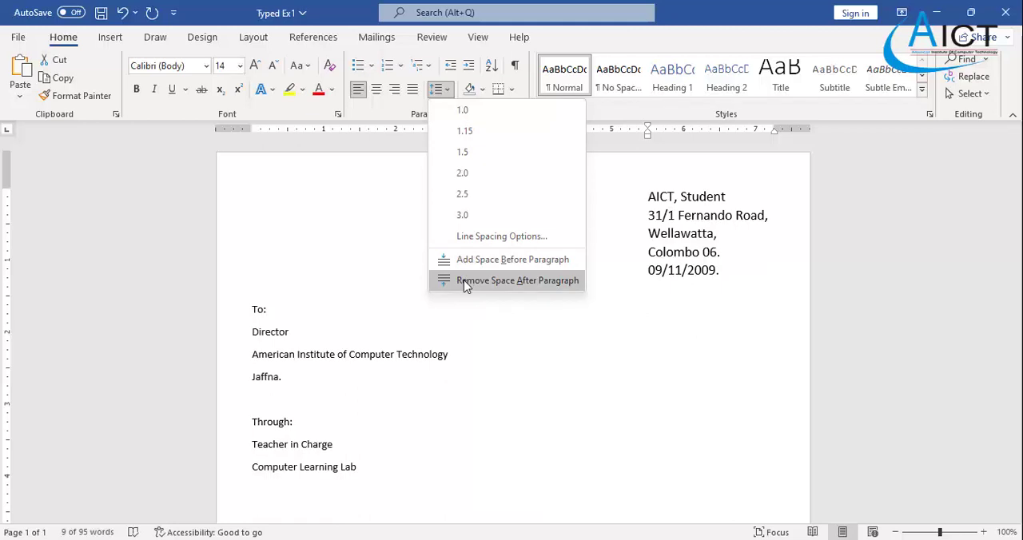
left_click(463, 279)
left_click(463, 308)
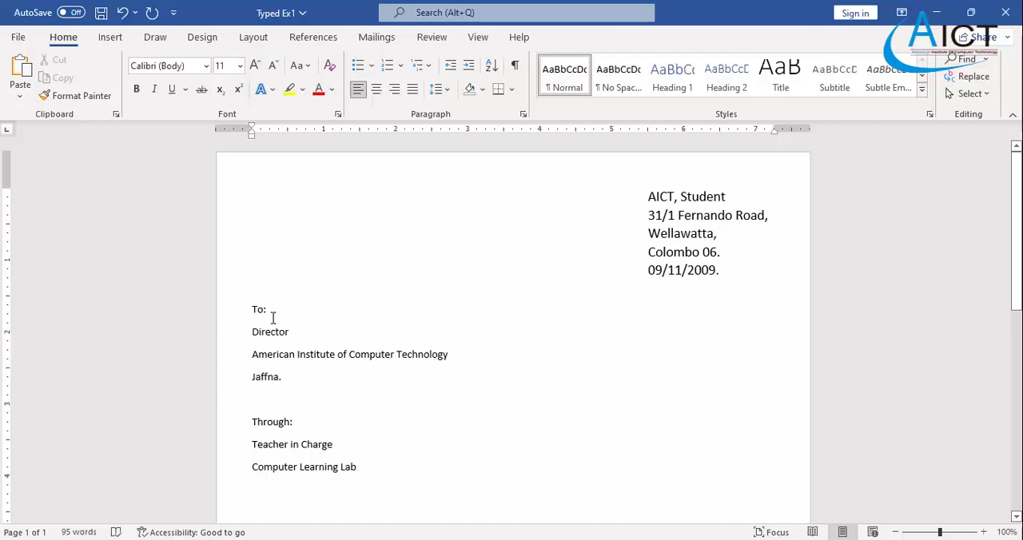
- Set the recipient and "Through" lines, from "To:" to "Computer Learning Lab", to font size 14
scroll(254, 311, "down", 2)
left_click_drag(253, 237, 361, 398)
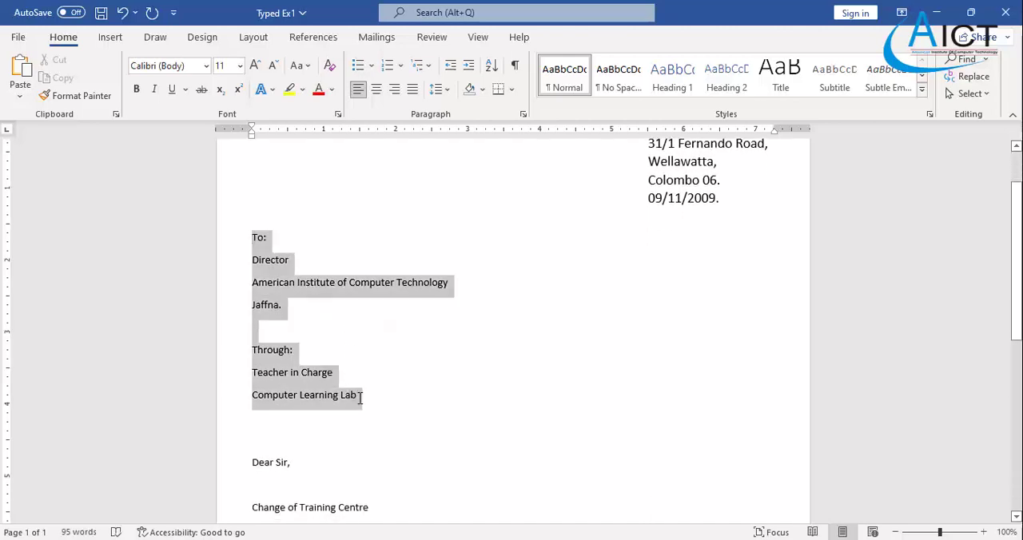
left_click(239, 66)
left_click(228, 170)
left_click(468, 375)
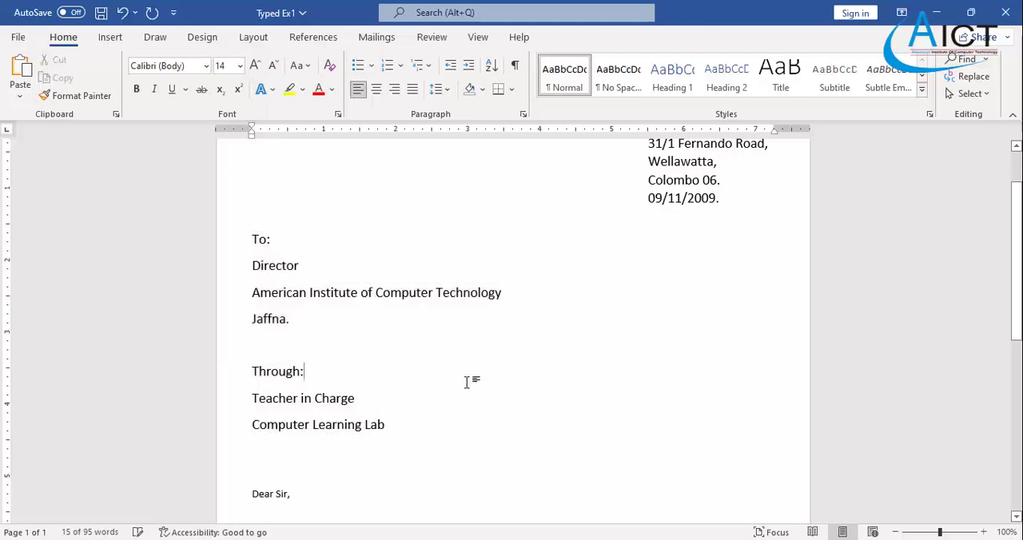
- Check the Exercise 1 PDF, then in Word set the text from "Dear Sir," to the dotted signature line to font size 14
key("alt+Tab")
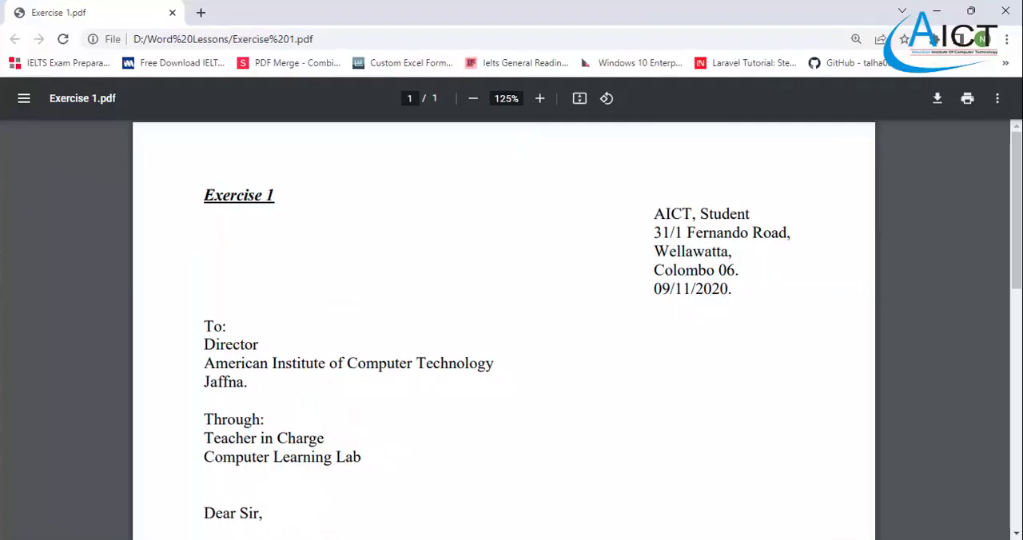
key("alt+Tab")
scroll(482, 365, "down", 5)
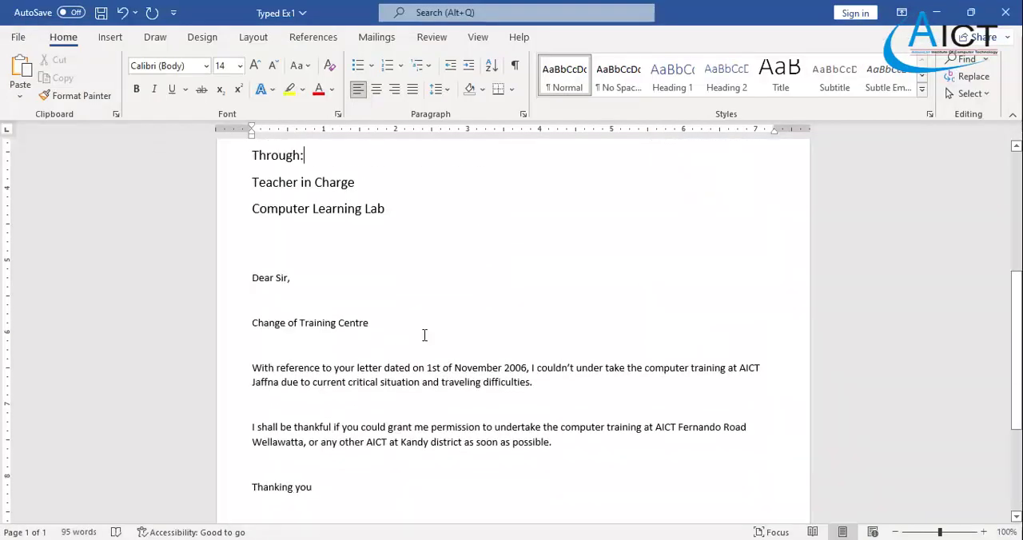
left_click_drag(254, 281, 369, 454)
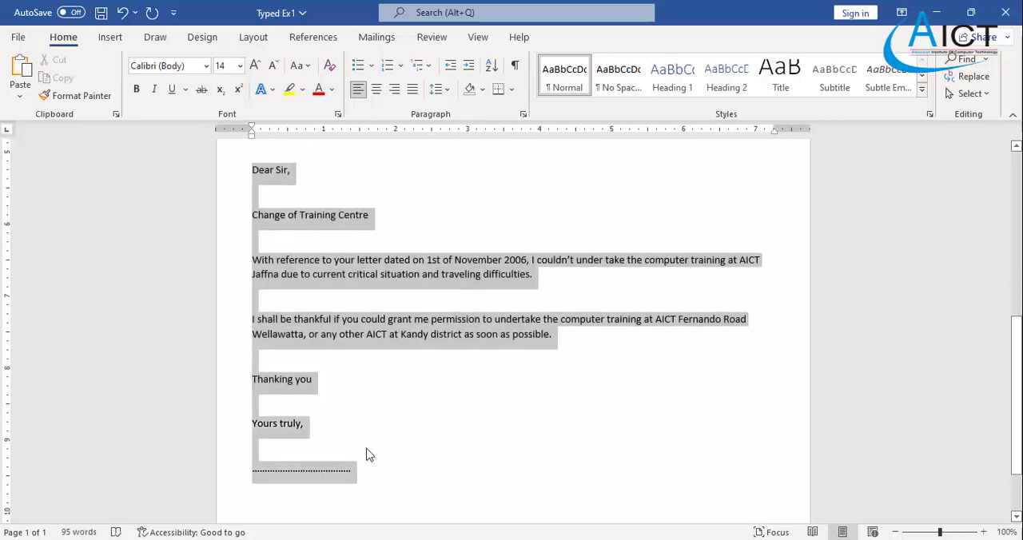
left_click(240, 66)
left_click(227, 170)
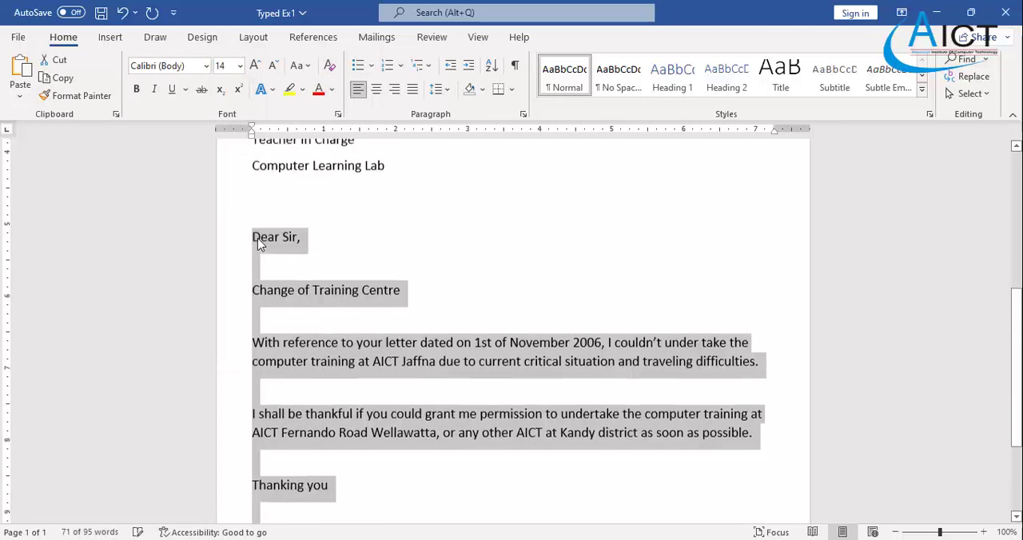
scroll(257, 238, "up", 3)
scroll(334, 287, "down", 3)
left_click(333, 287)
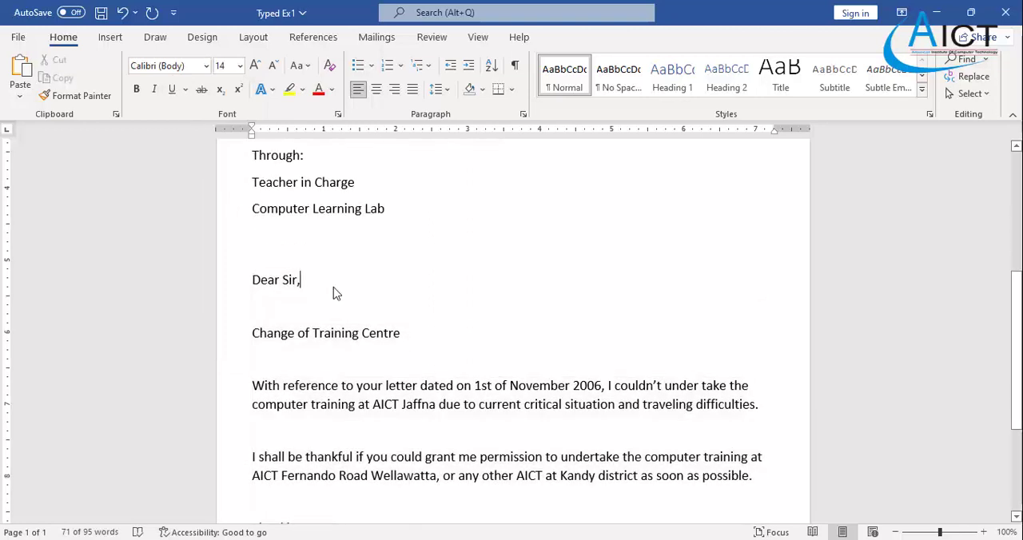
- Make the heading "Change of Training Centre" bold, underlined and centred
scroll(333, 287, "down", 3)
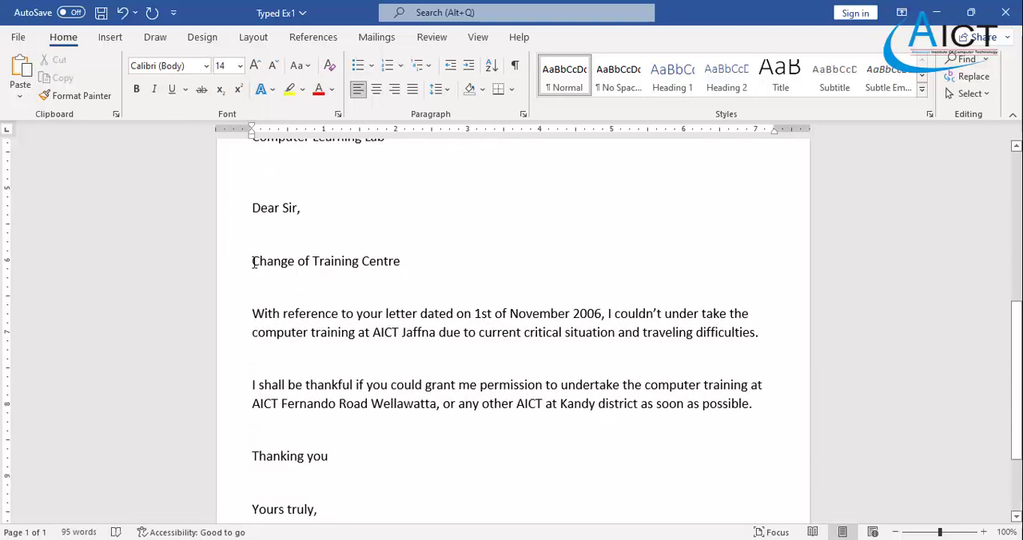
left_click_drag(253, 263, 395, 262)
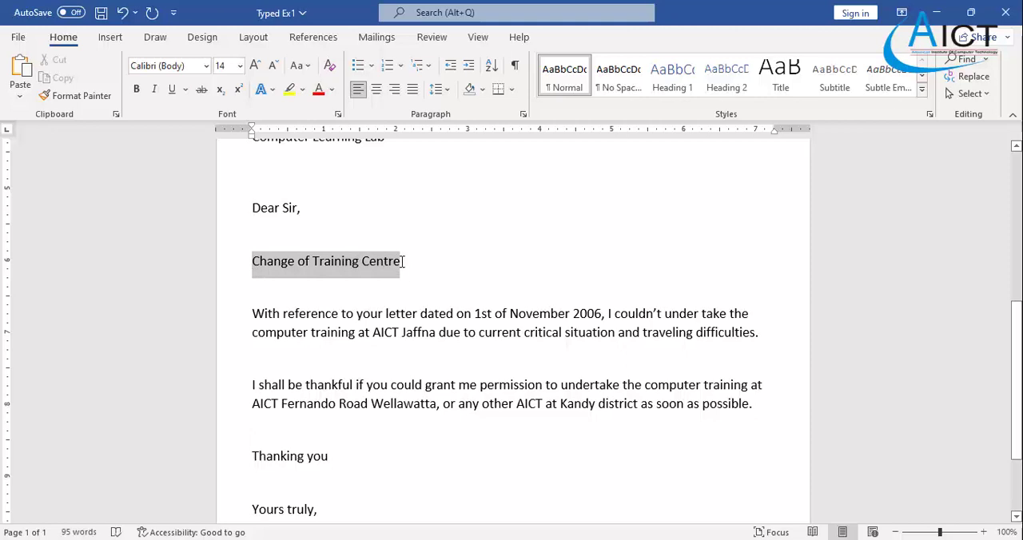
left_click(137, 90)
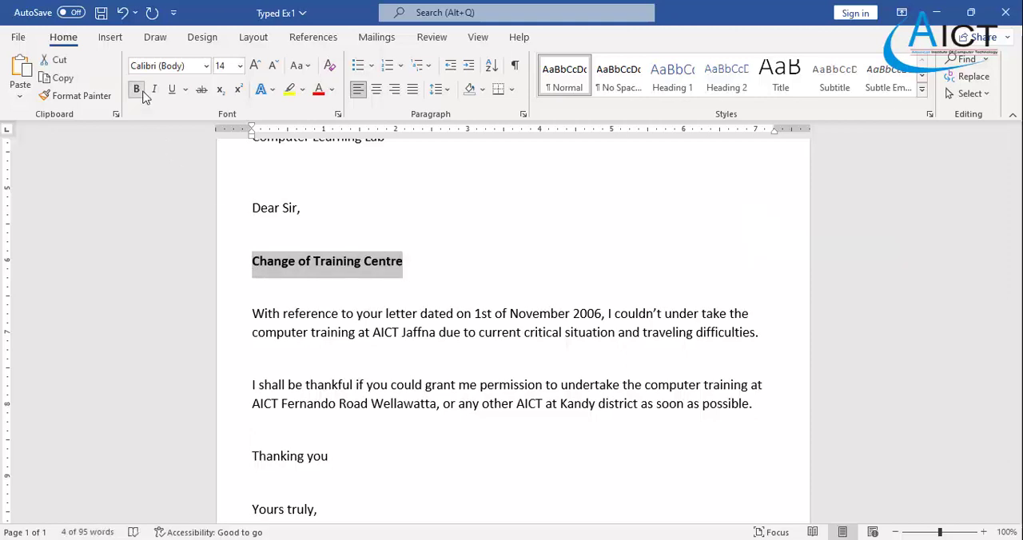
left_click(169, 91)
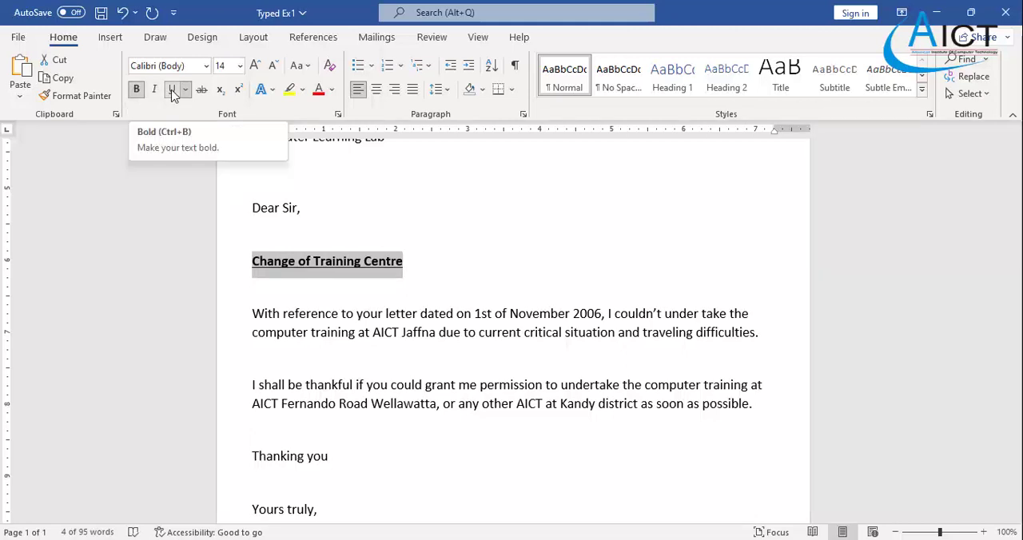
left_click(377, 89)
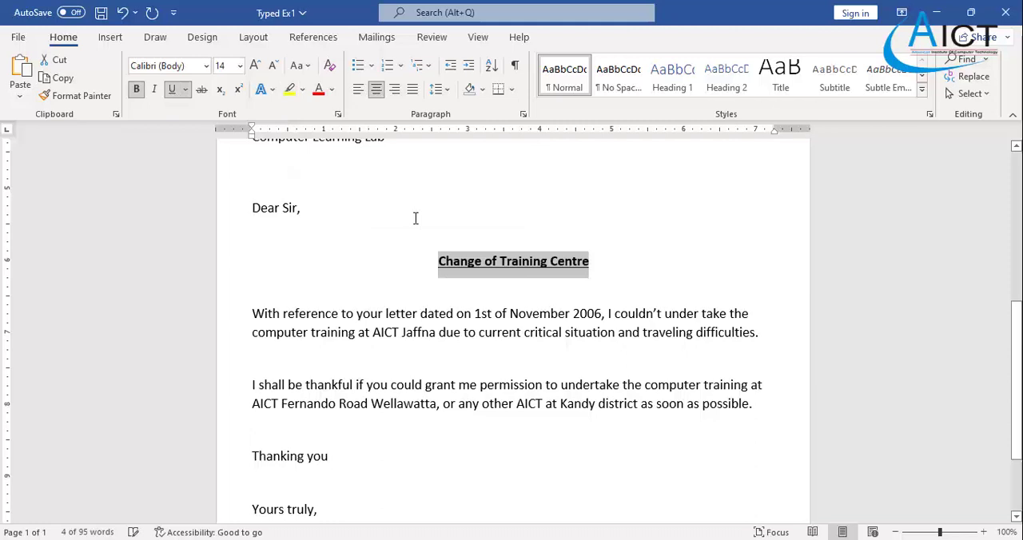
left_click(422, 294)
- Compare the letter's ending with the Exercise 1 PDF and centre the "Thanking you" line in Word
scroll(422, 288, "down", 2)
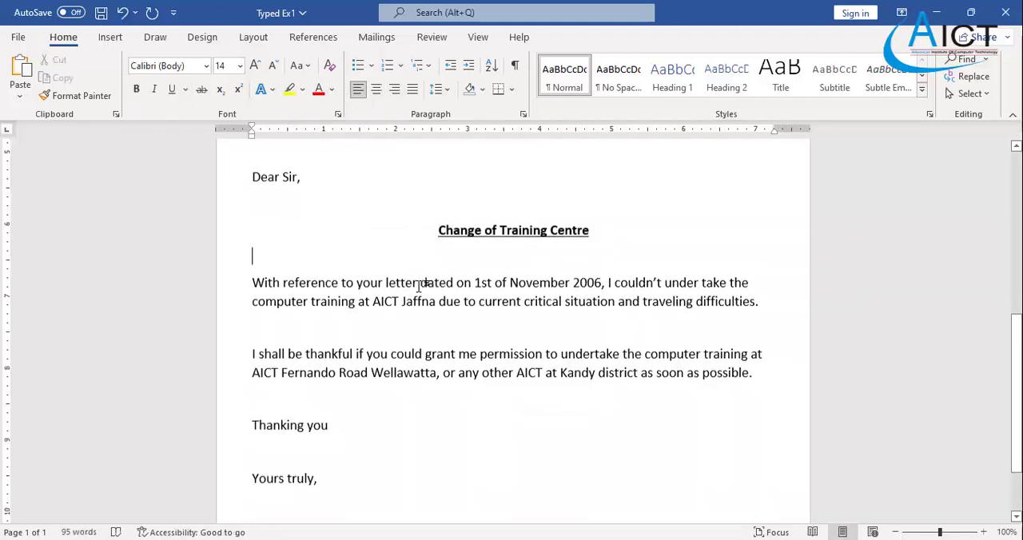
scroll(420, 286, "down", 2)
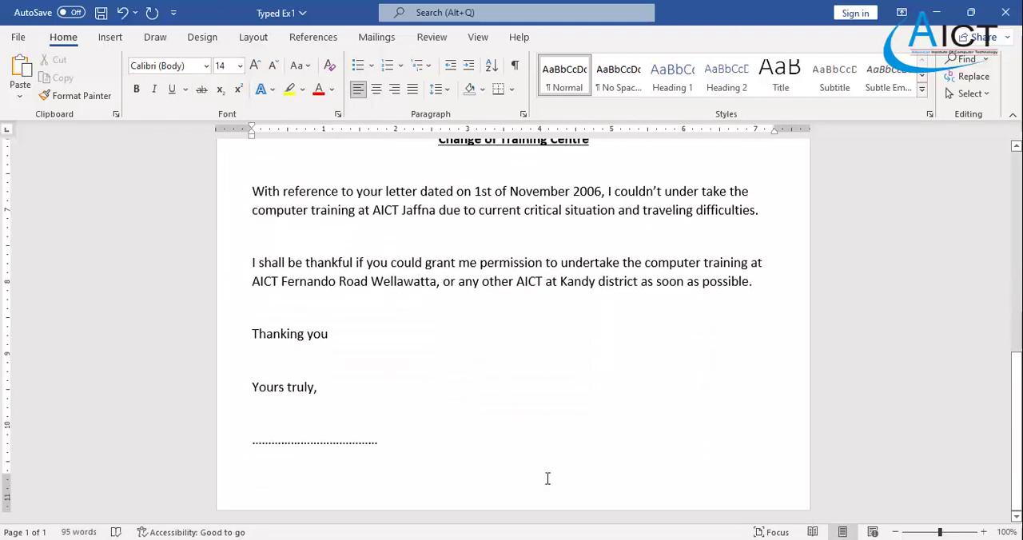
key("alt+Tab")
scroll(452, 331, "down", 6)
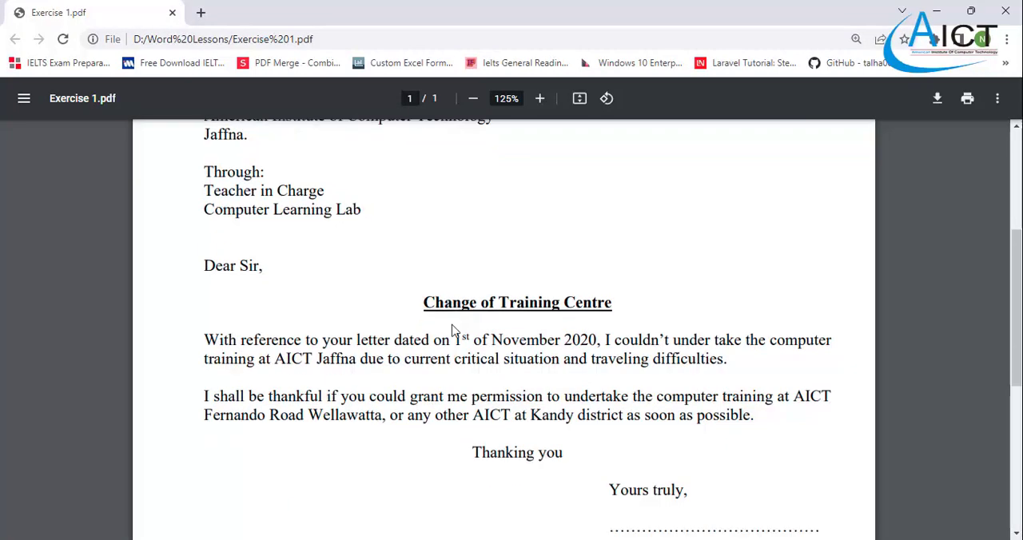
scroll(451, 331, "up", 2)
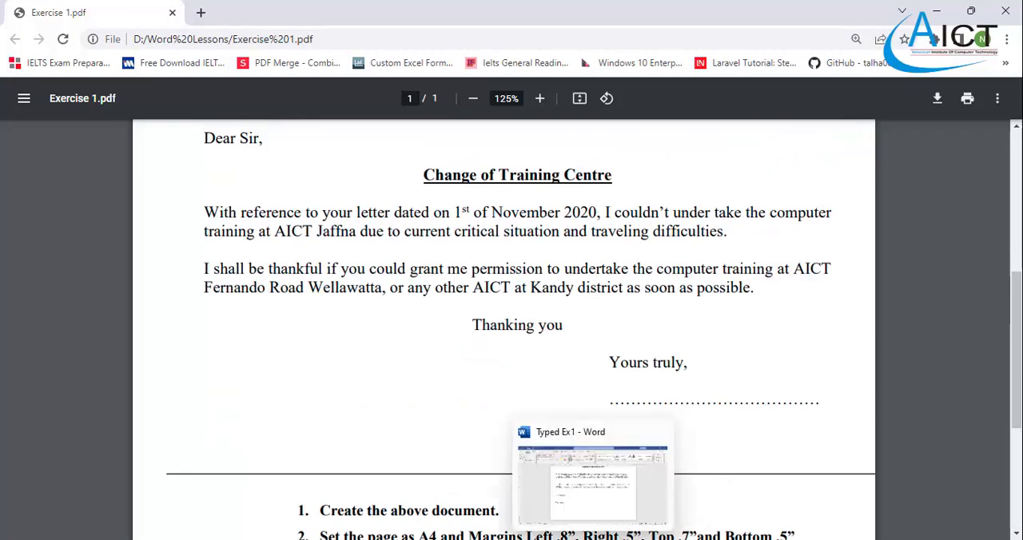
left_click(594, 539)
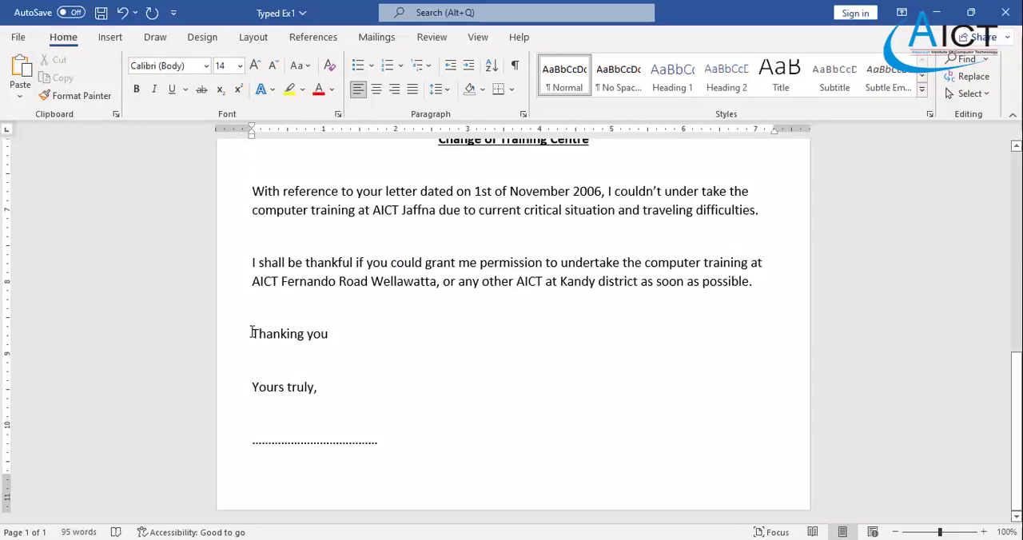
left_click_drag(251, 333, 338, 333)
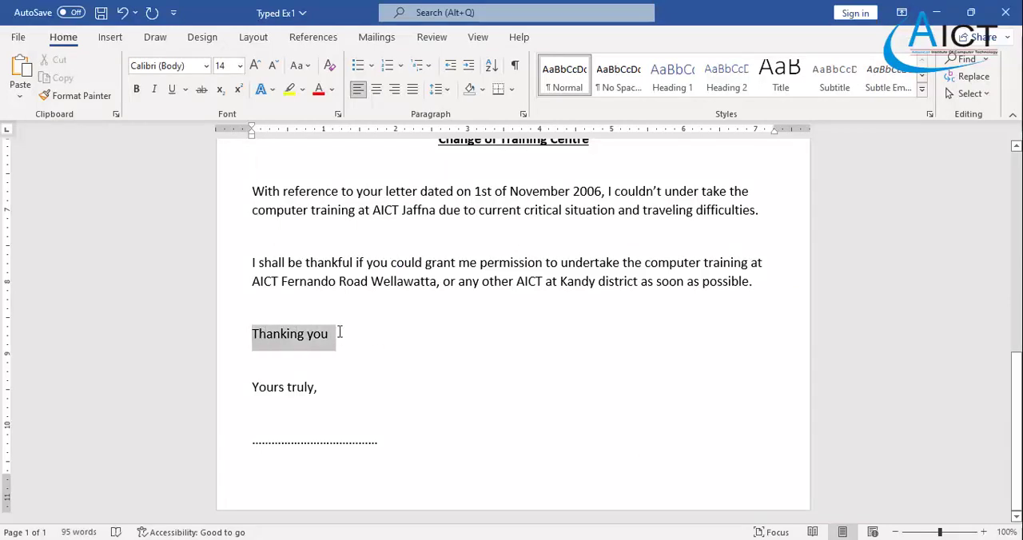
left_click(381, 92)
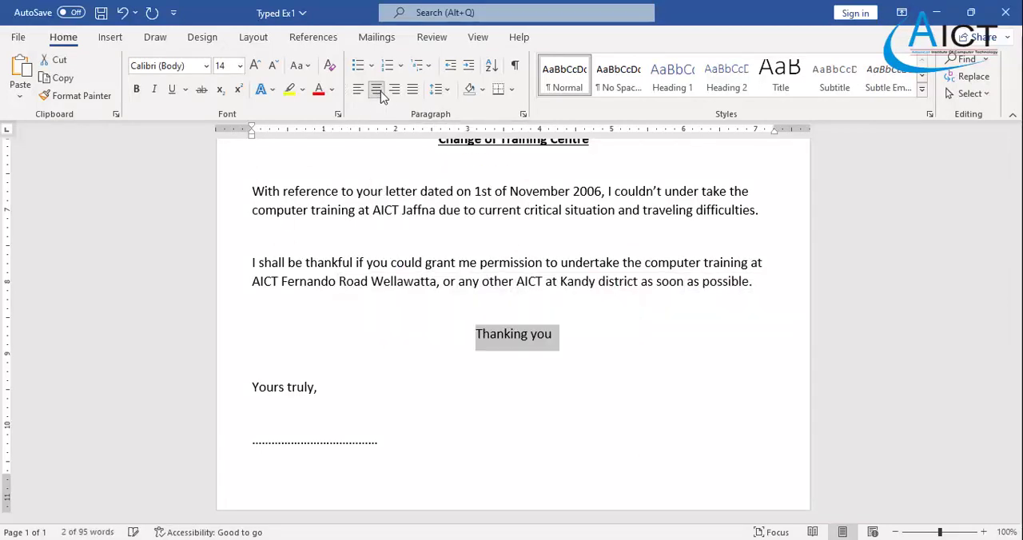
left_click(319, 388)
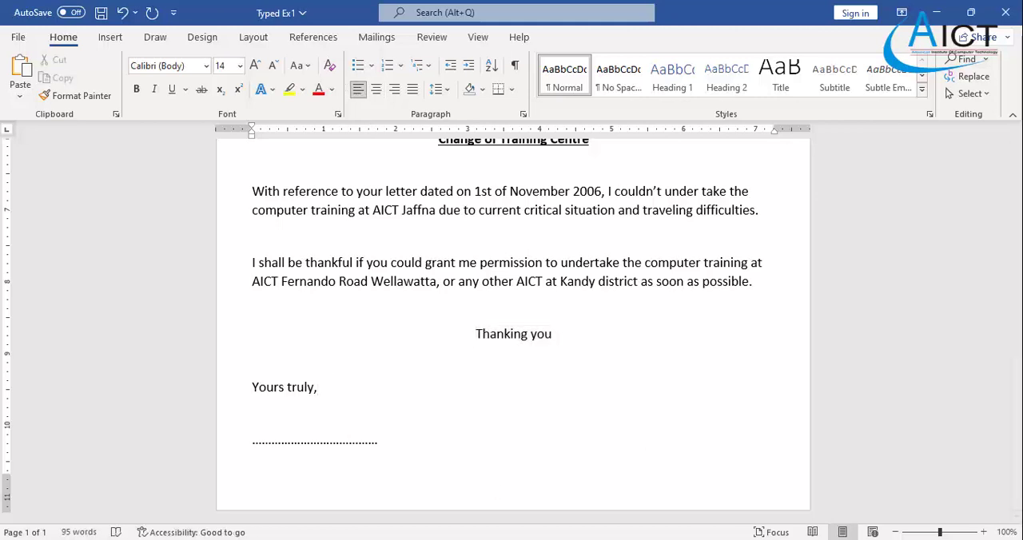
- Check the closing's placement in the PDF, then indent "Yours truly," and the dotted signature line to 5.5 inches in Word
key("alt+Tab")
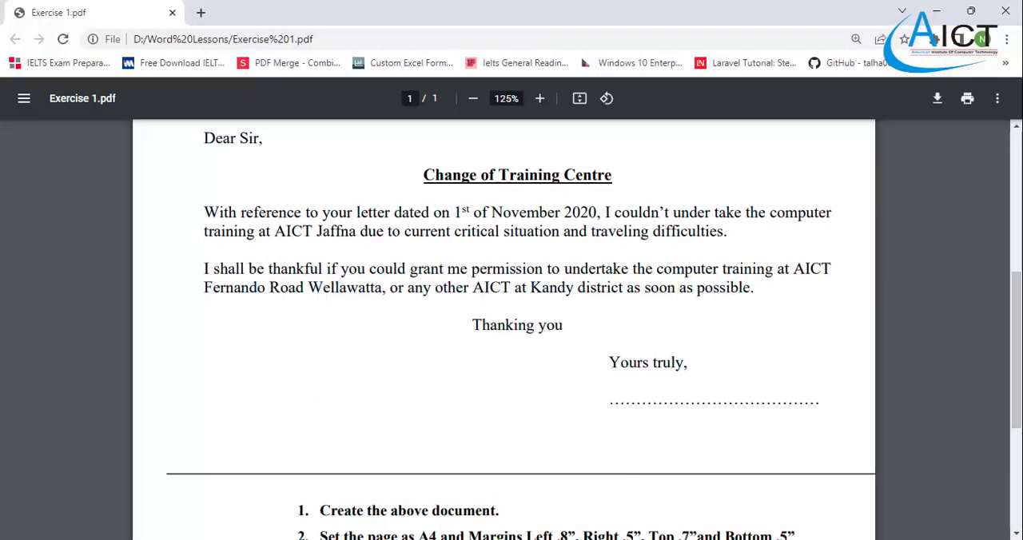
key("alt+Tab")
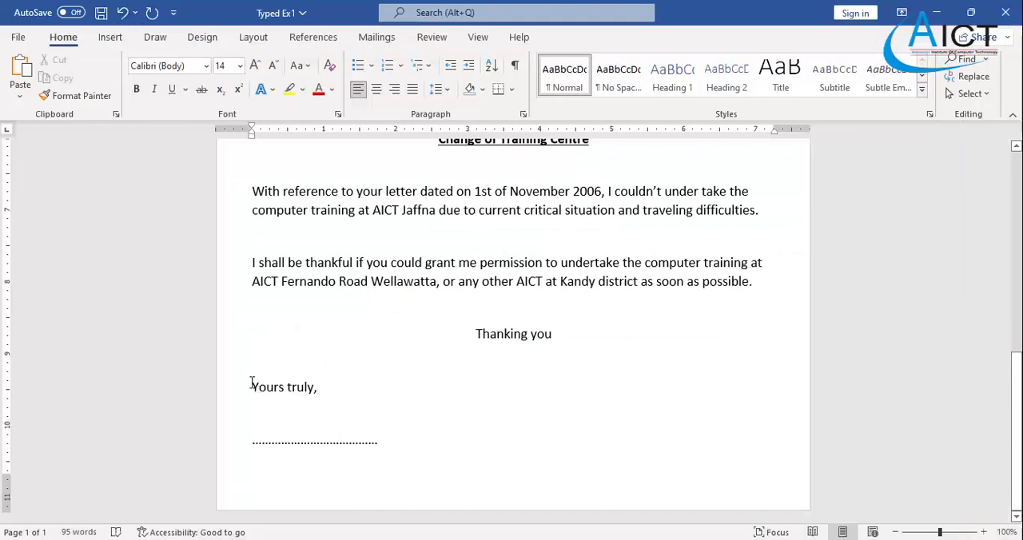
mouse_move(248, 387)
left_mouse_down()
mouse_move(336, 412)
mouse_move(391, 447)
left_mouse_up()
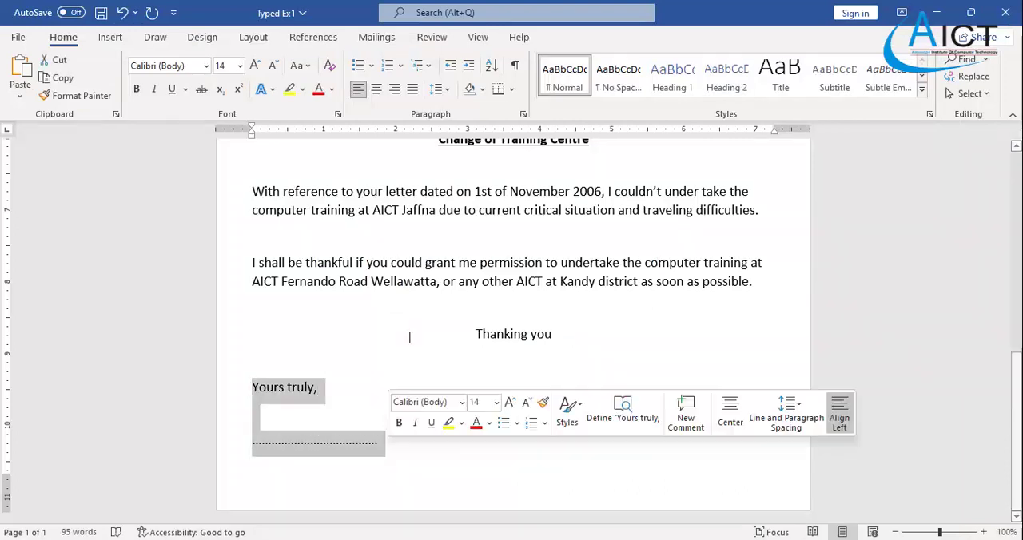
left_click(469, 70)
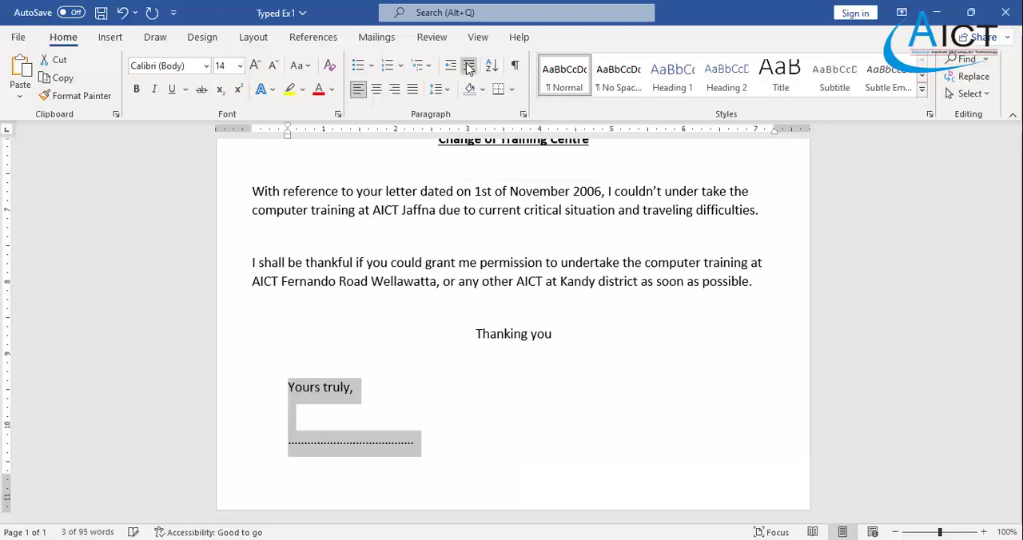
left_click(470, 70)
left_click(469, 69)
left_click(470, 69)
left_click(469, 70)
left_click(469, 69)
left_click(470, 70)
left_click(469, 69)
left_click(469, 69)
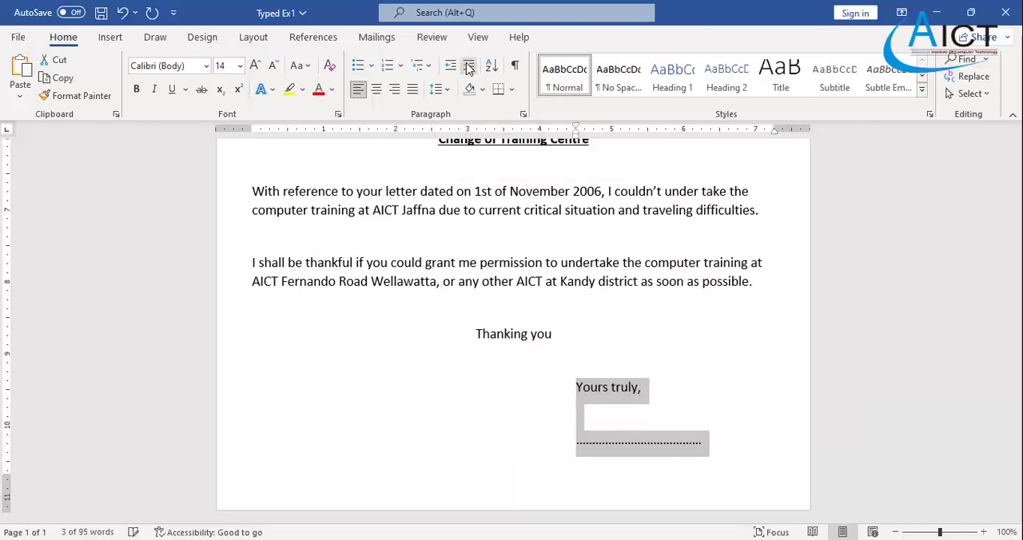
left_click(470, 69)
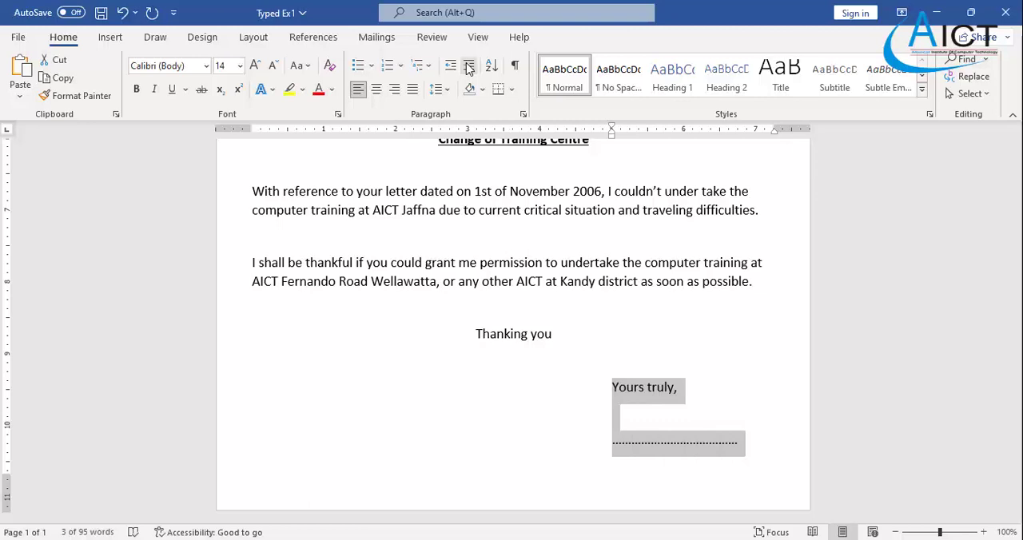
left_click(469, 70)
left_click(422, 283)
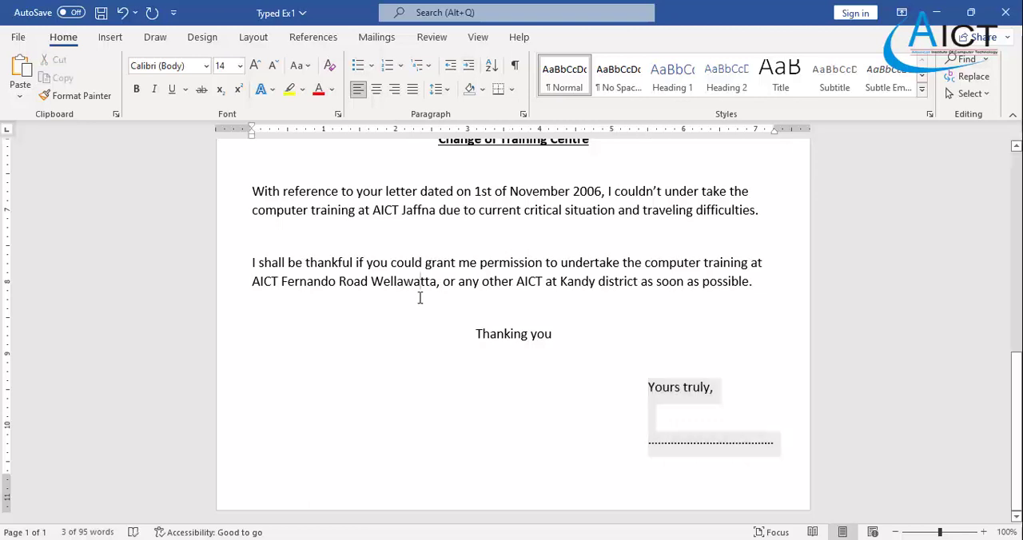
- Justify the two body paragraphs, from "With reference to your letter" to "as soon as possible."
scroll(312, 234, "up", 1)
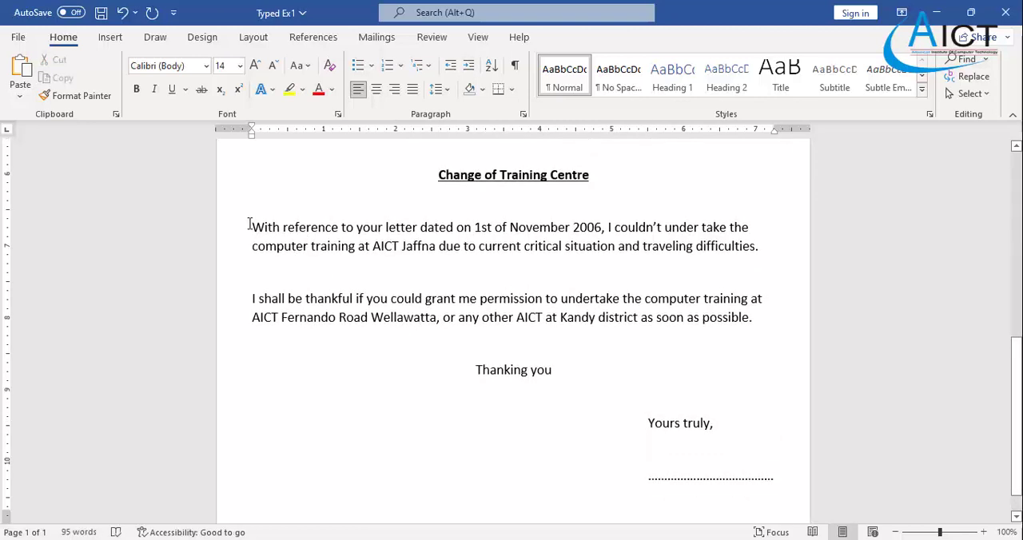
left_click_drag(249, 225, 780, 322)
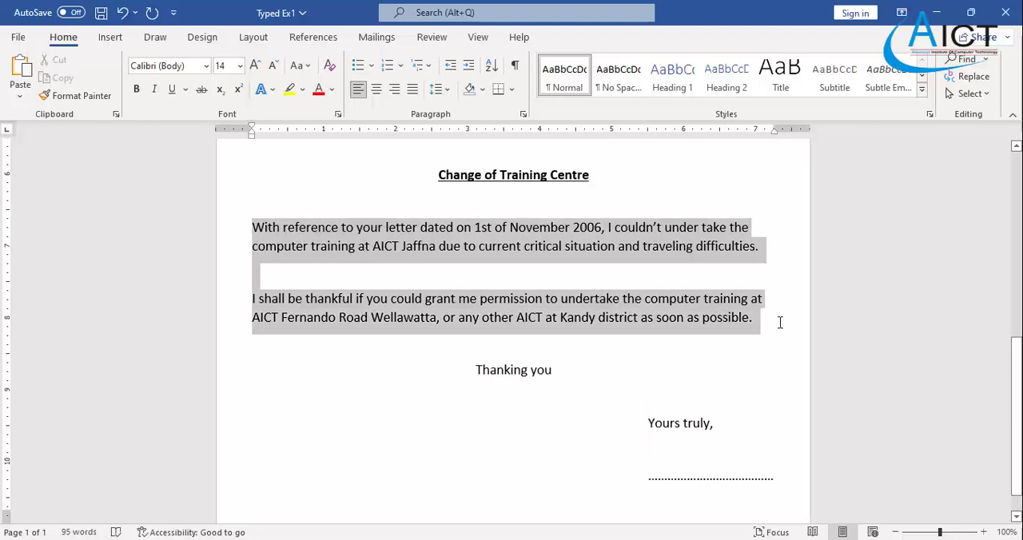
left_click(411, 94)
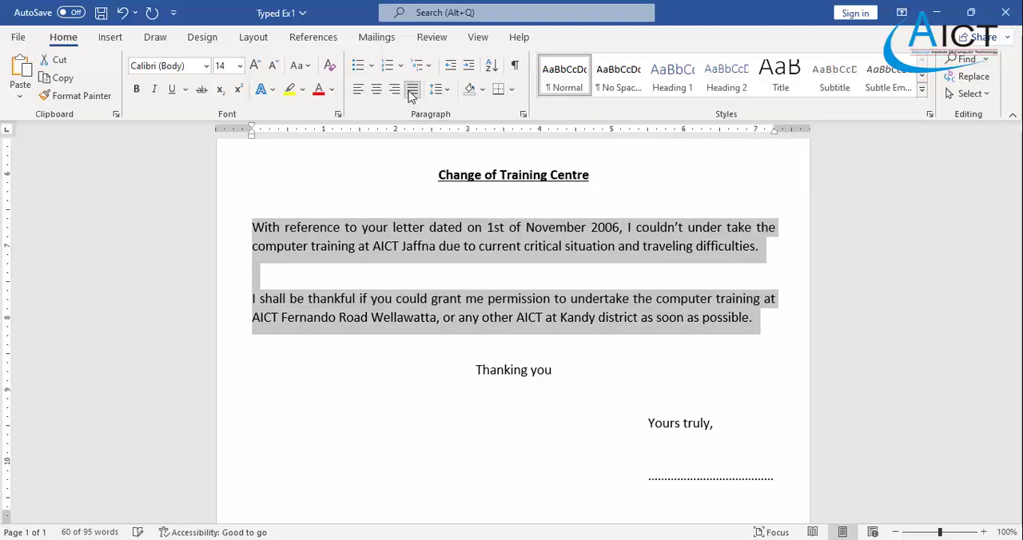
left_click(369, 386)
scroll(369, 386, "down", 1)
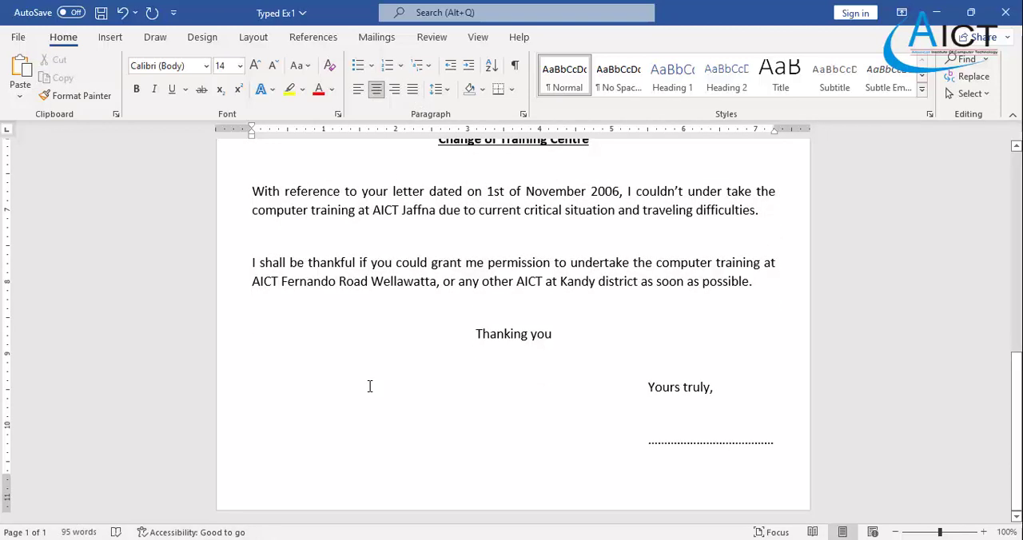
- Check the page setup and saving instructions below the letter in the Exercise 1 PDF, then return to Word
scroll(368, 387, "up", 1)
scroll(368, 386, "up", 5)
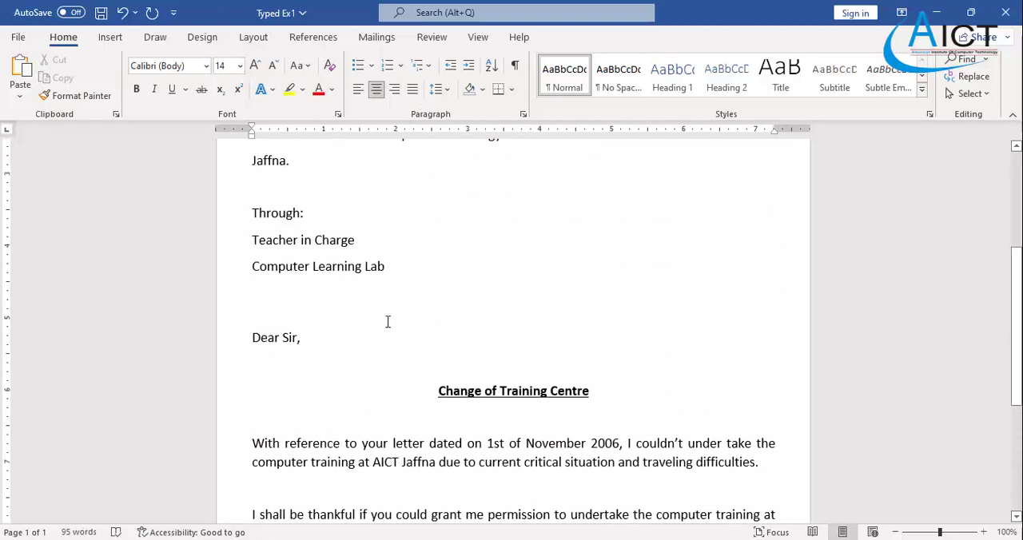
key("alt+Tab")
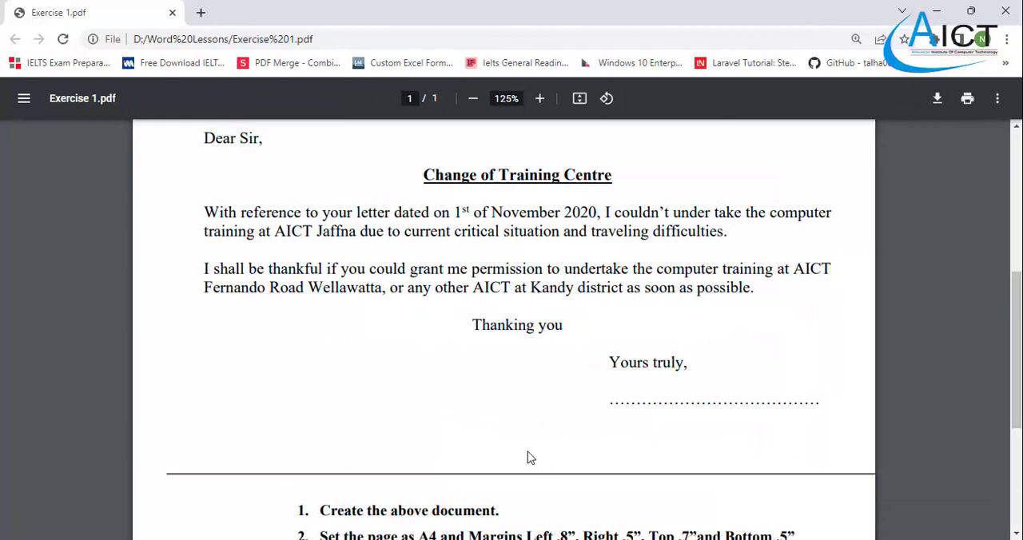
scroll(525, 450, "down", 4)
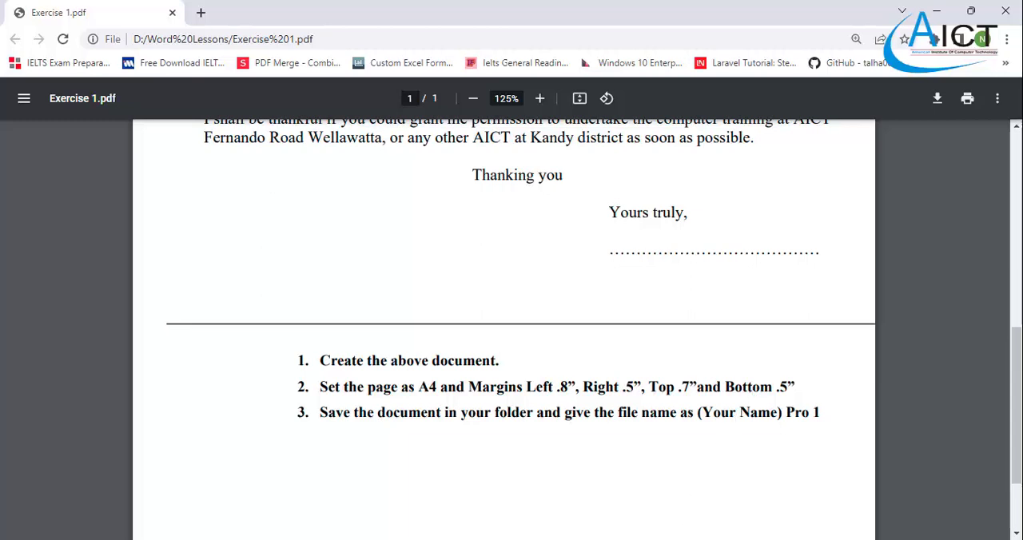
key("alt+Tab")
scroll(206, 253, "up", 6)
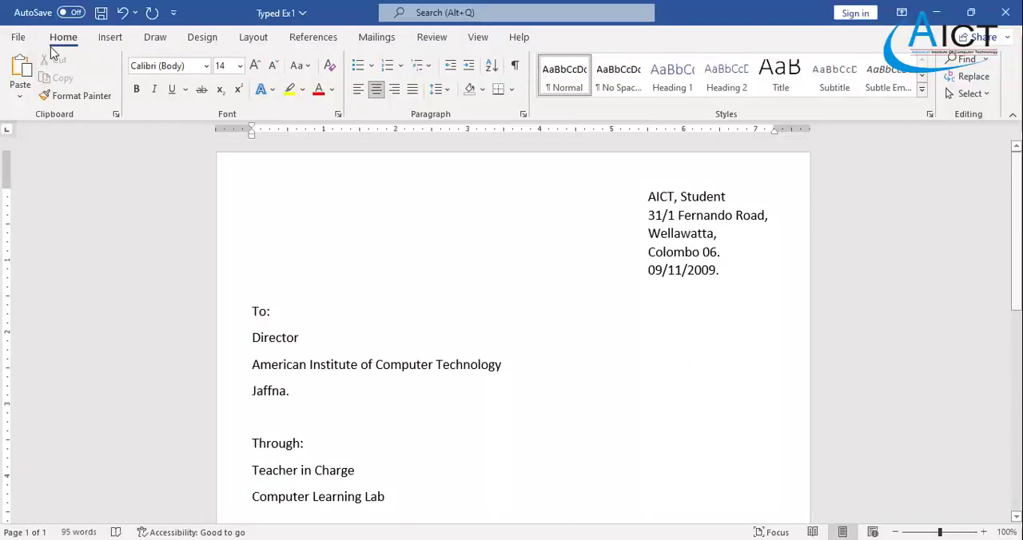
left_click(16, 39)
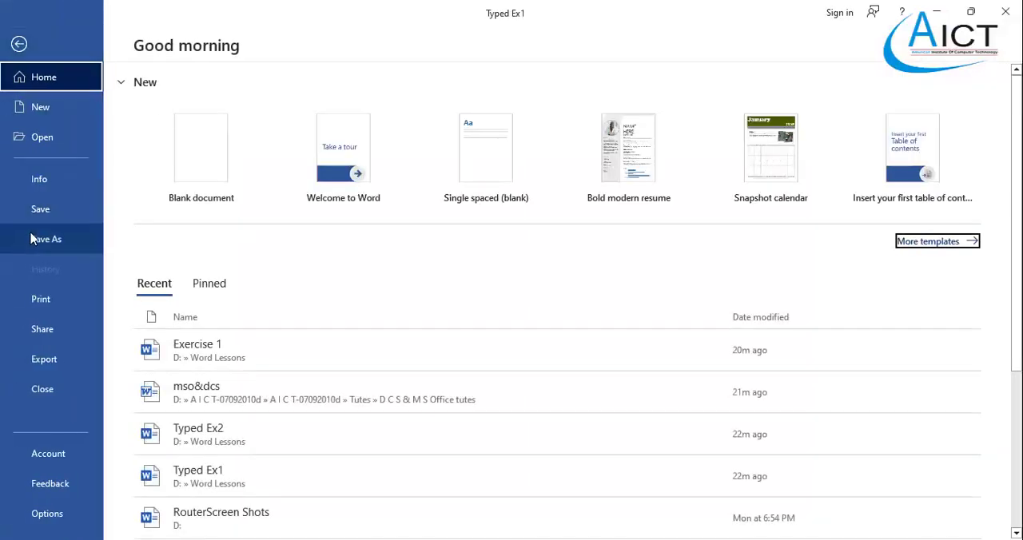
left_click(32, 239)
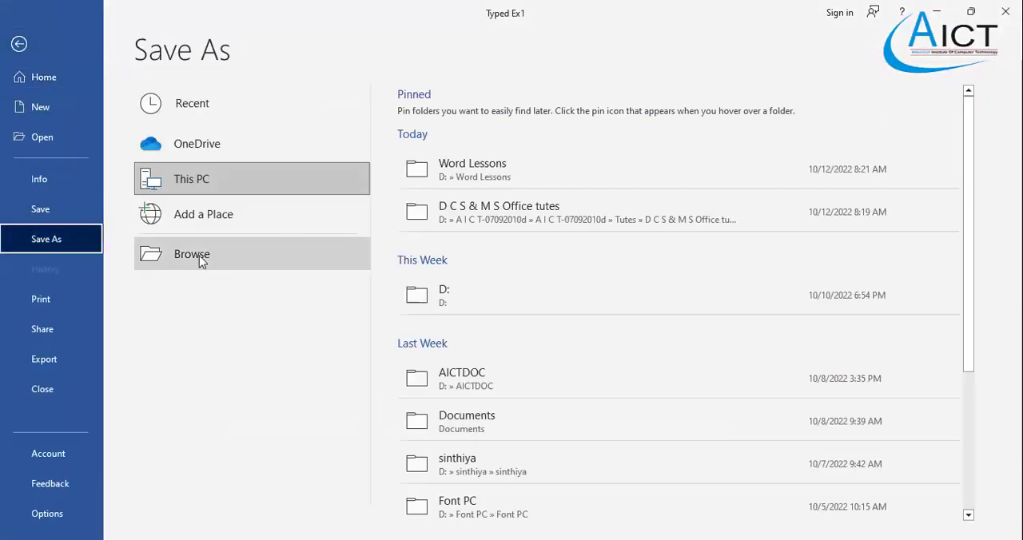
left_click(17, 45)
- Set custom page margins of 0.8" top and 0.7" left for the whole document, and check that the paper size is A4
left_click(260, 38)
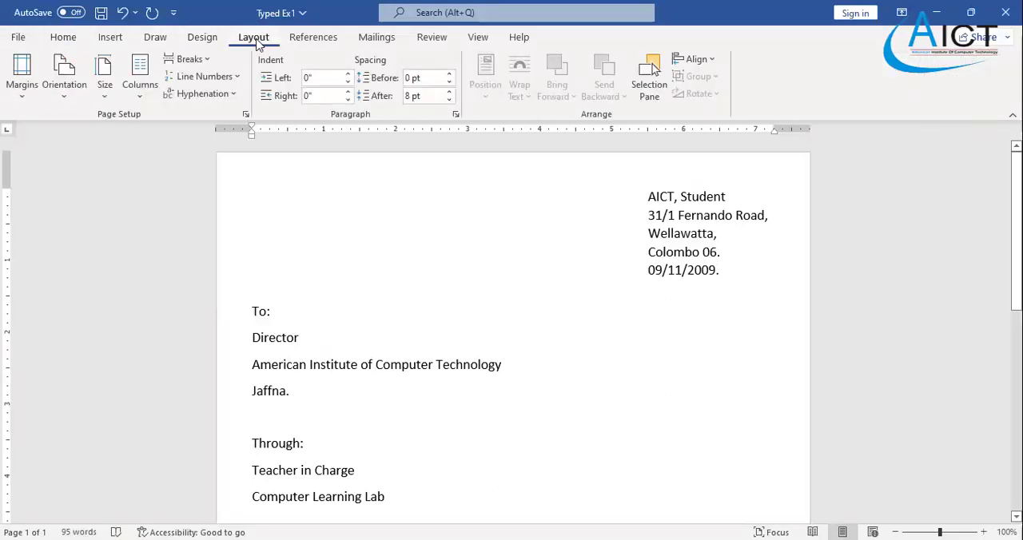
left_click(18, 96)
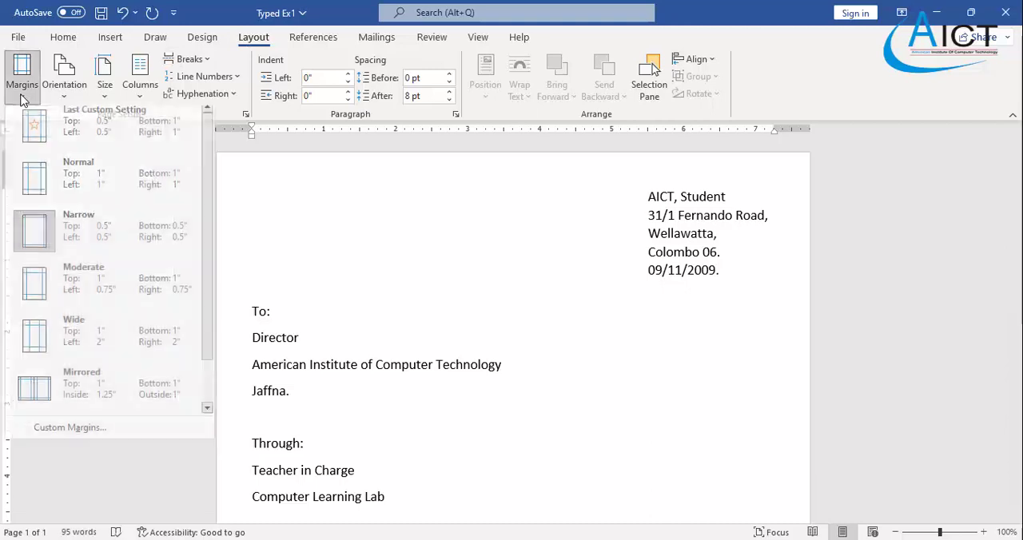
left_click(77, 432)
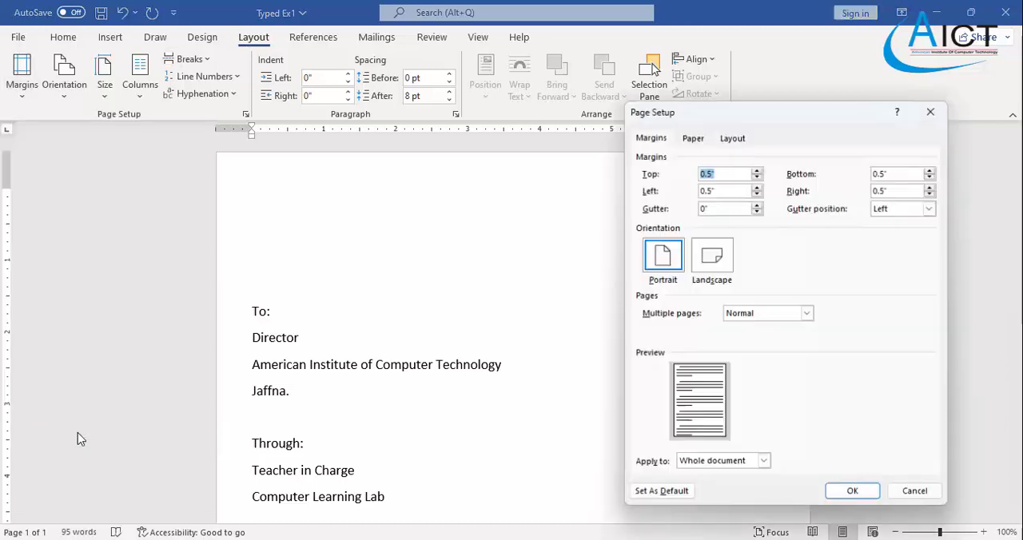
left_click(757, 171)
left_click(758, 171)
left_click(757, 171)
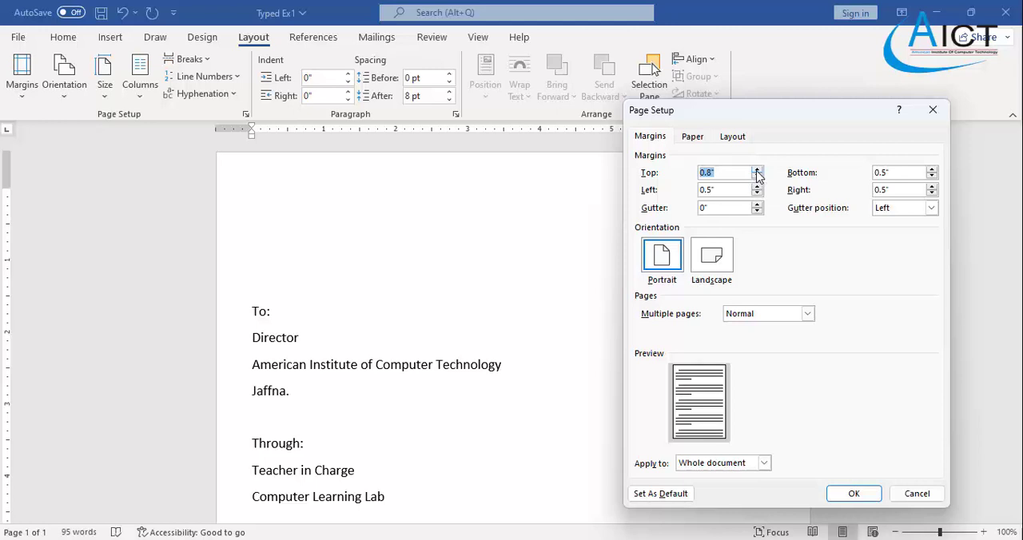
left_click(757, 186)
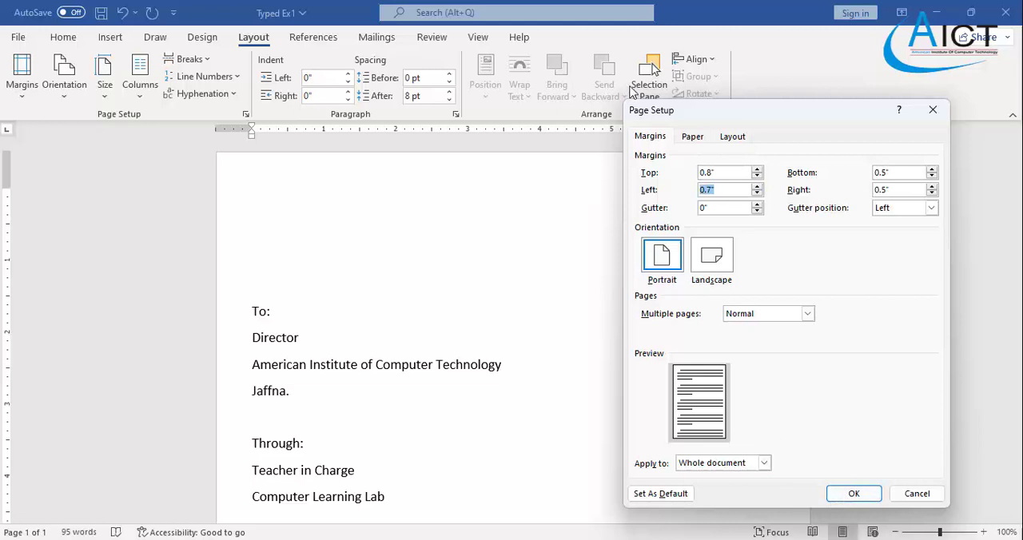
left_click(692, 137)
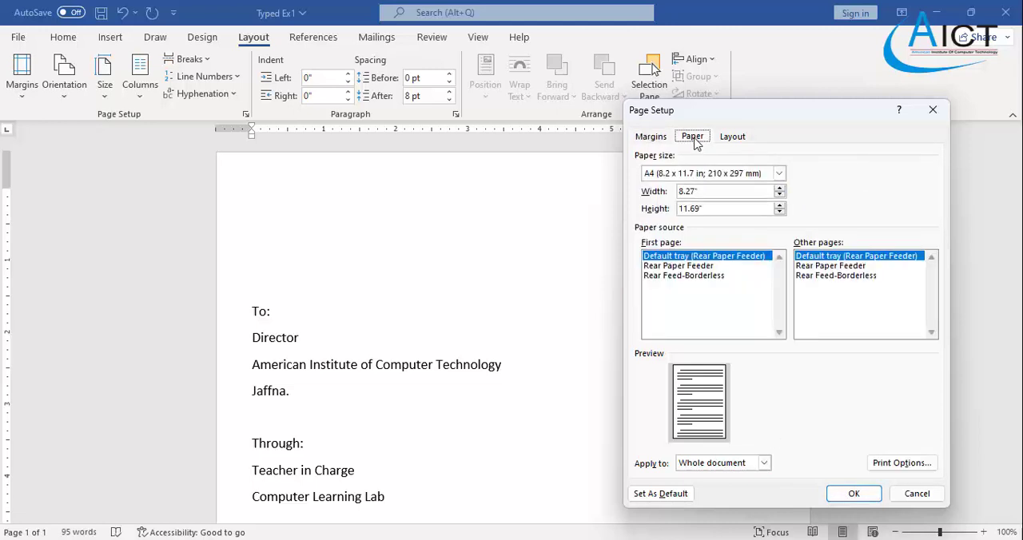
left_click(851, 494)
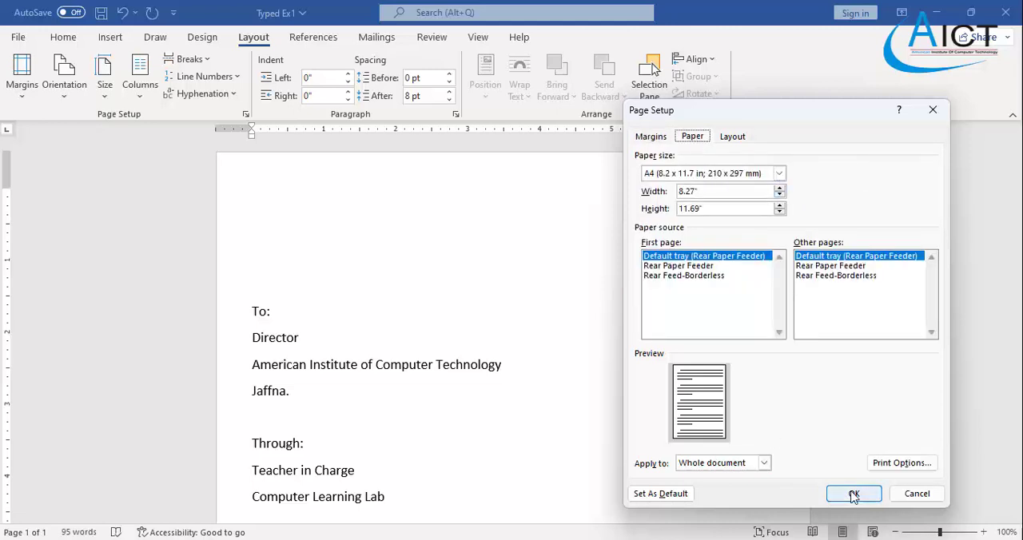
- Check the paper size options, then examine how the letter is laid out across its pages with the new margins
left_click(104, 88)
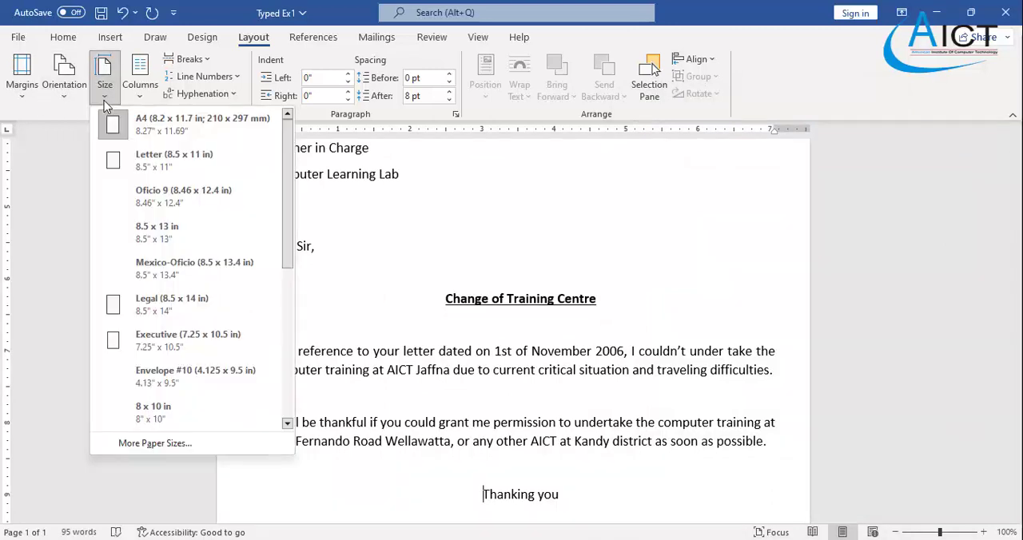
left_click(148, 157)
scroll(347, 277, "up", 8)
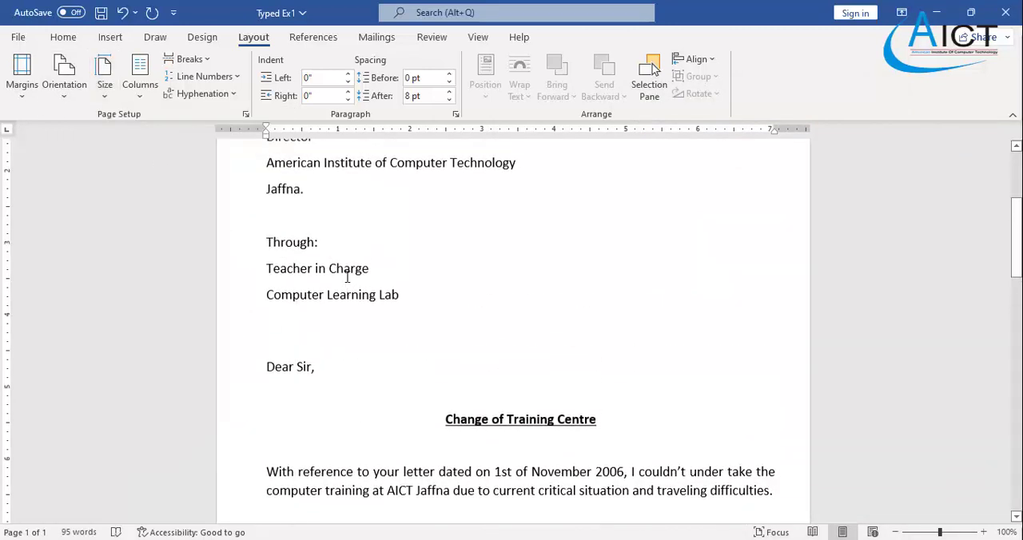
scroll(347, 276, "down", 8)
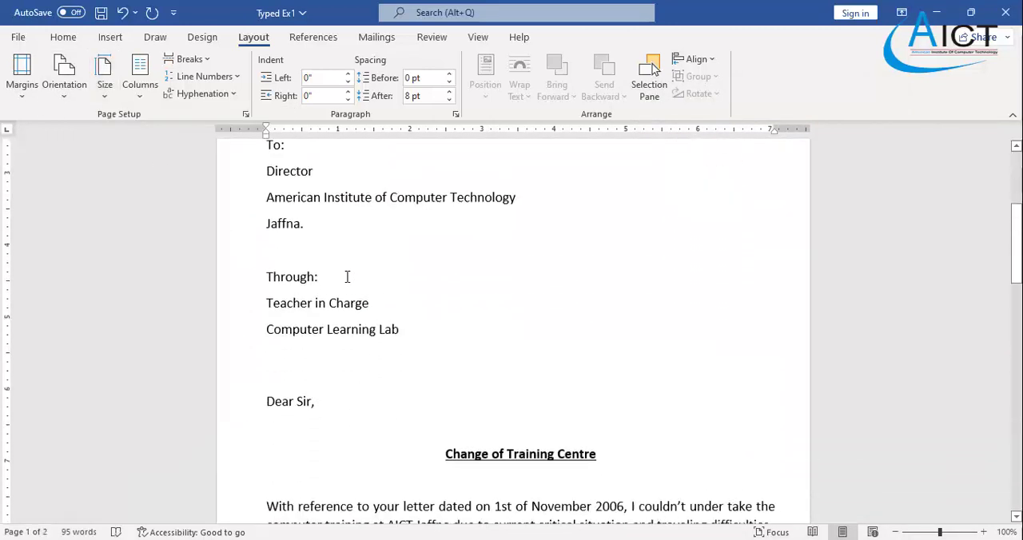
scroll(347, 276, "down", 2)
scroll(554, 304, "up", 6)
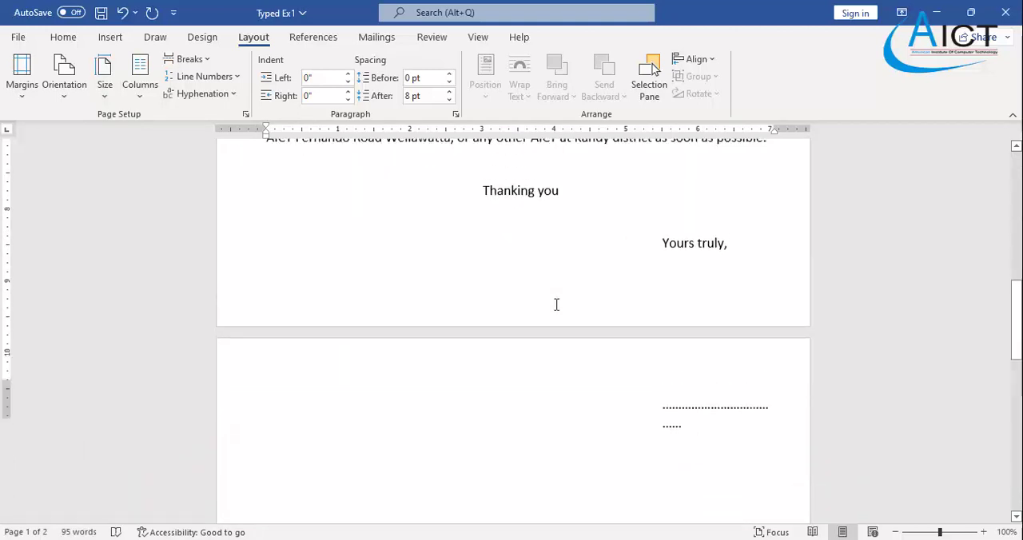
scroll(652, 339, "down", 2)
scroll(652, 339, "up", 5)
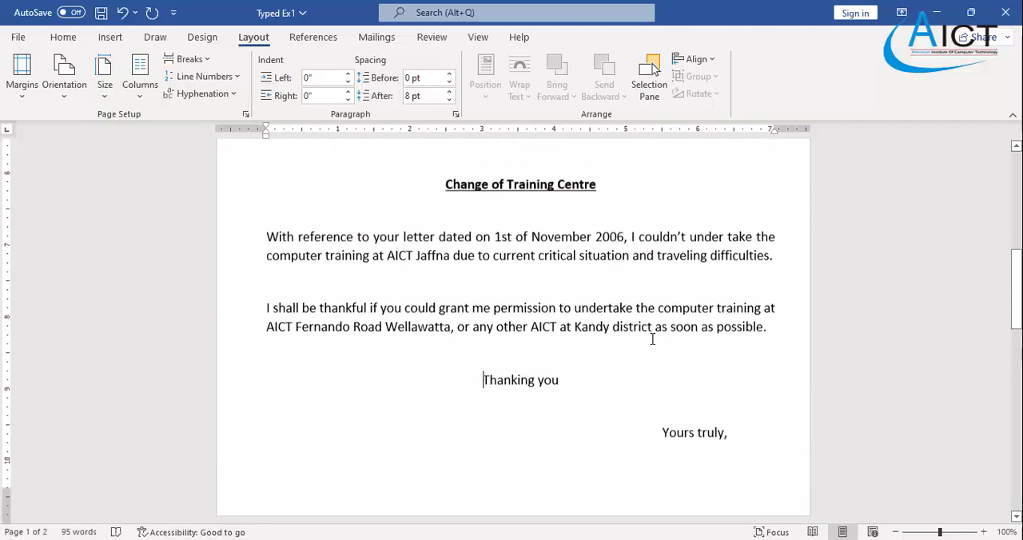
scroll(652, 339, "up", 6)
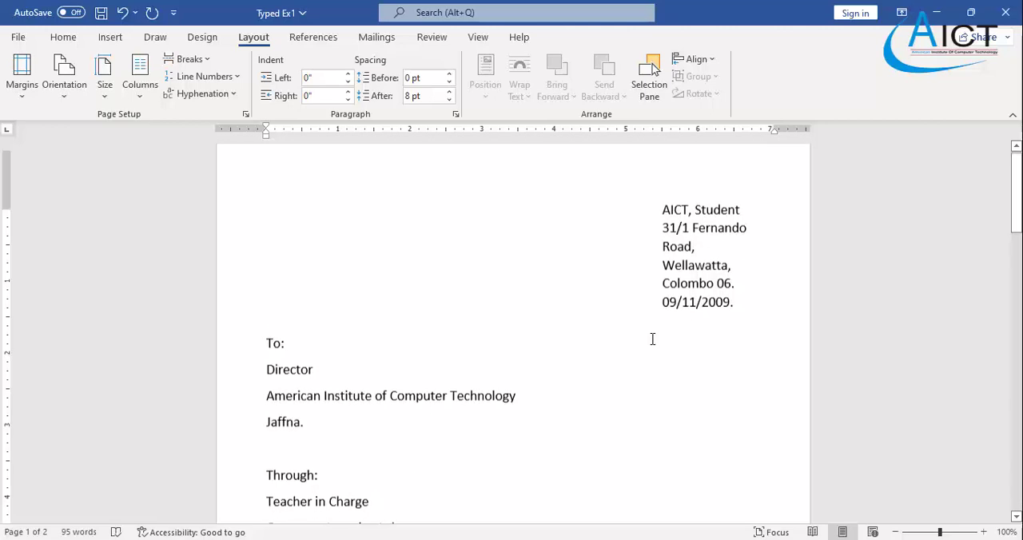
scroll(652, 339, "down", 4)
scroll(652, 339, "down", 6)
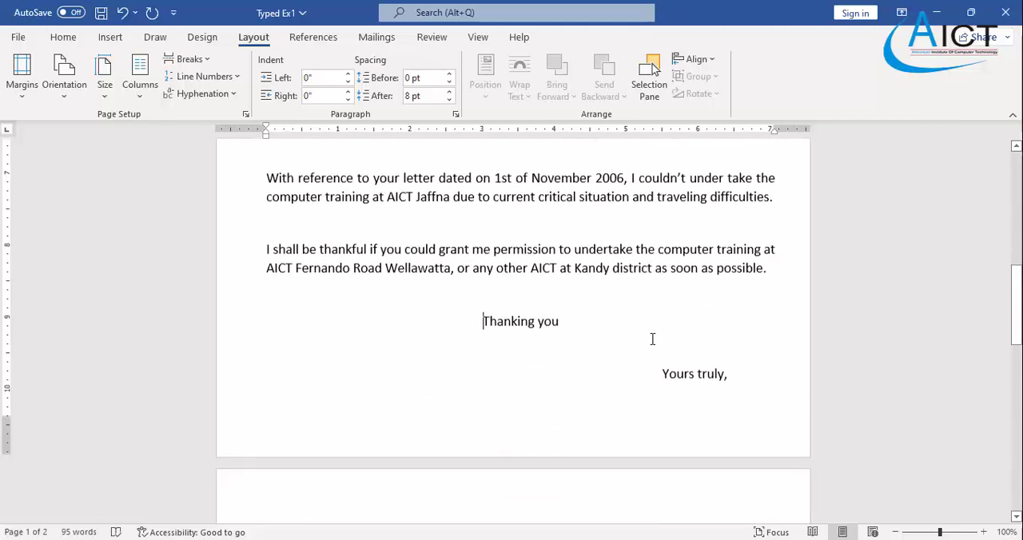
- Reduce the left indent of "Yours truly," and the dotted signature line to 5 inches
left_click_drag(661, 367, 712, 390)
scroll(713, 391, "down", 2)
left_click(715, 464, "ctrl")
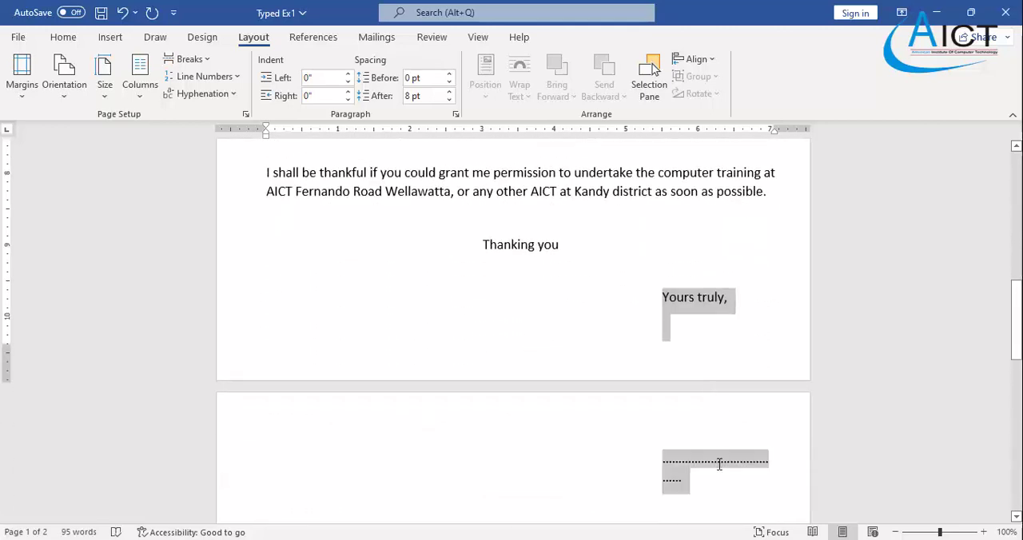
left_click(73, 37)
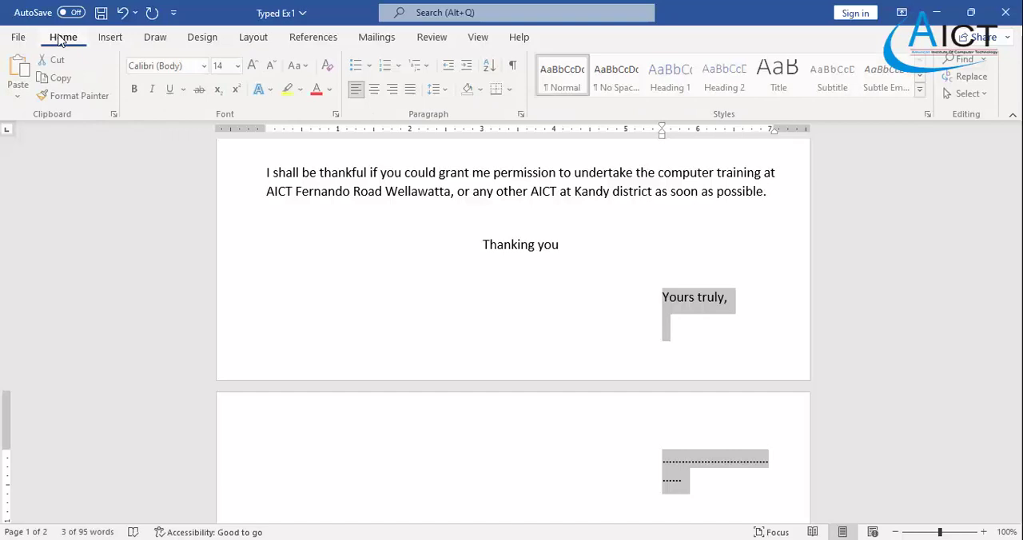
left_click(450, 71)
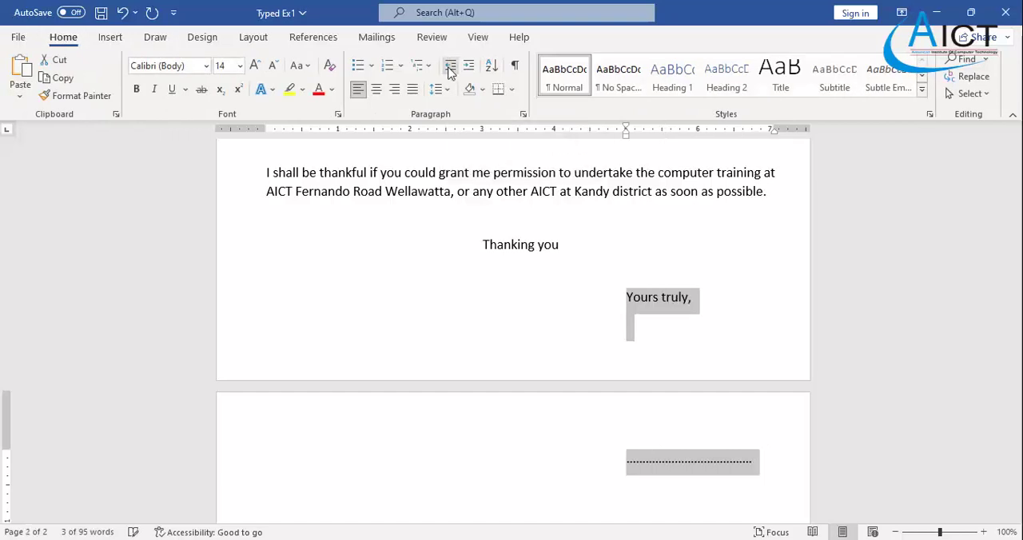
- Remove the space after paragraphs from "To:" to "Computer Learning Lab", then check the letter's page layout
scroll(530, 288, "up", 4)
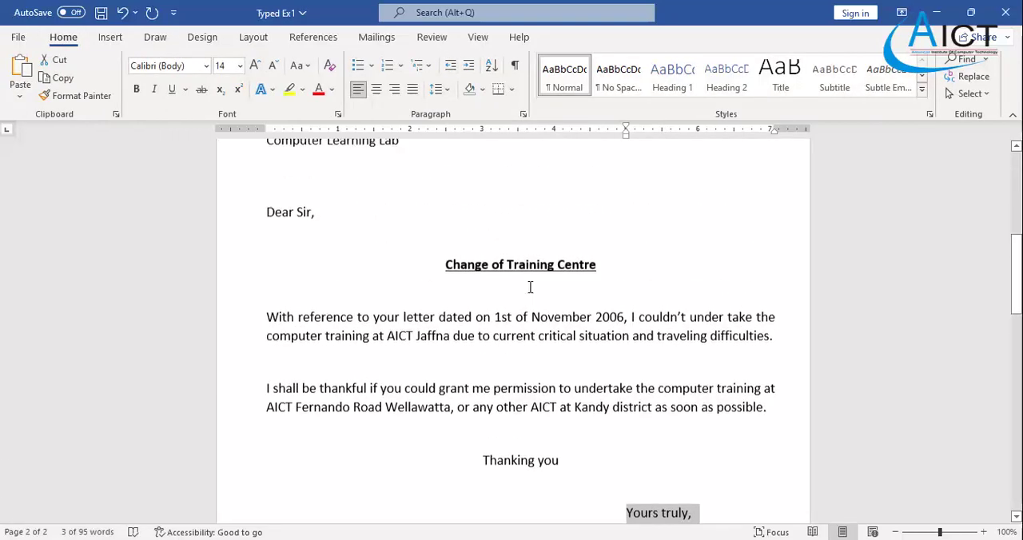
scroll(438, 310, "down", 1)
scroll(438, 311, "up", 1)
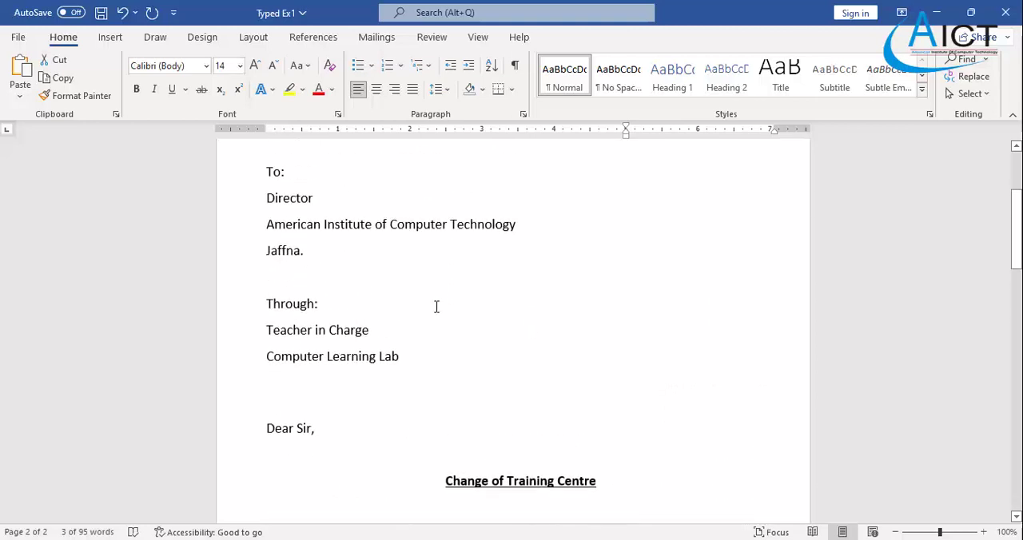
scroll(378, 294, "up", 1)
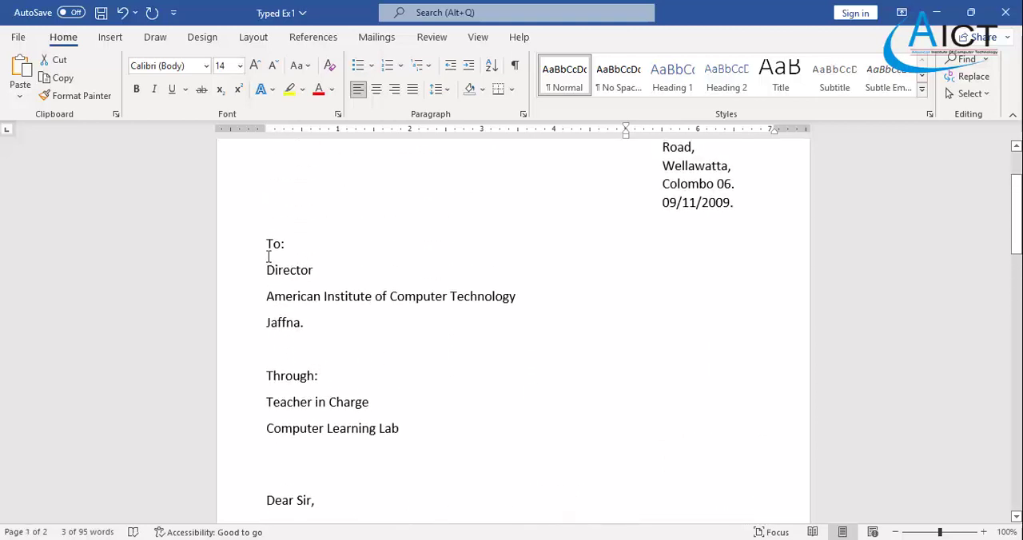
left_click_drag(266, 244, 402, 431)
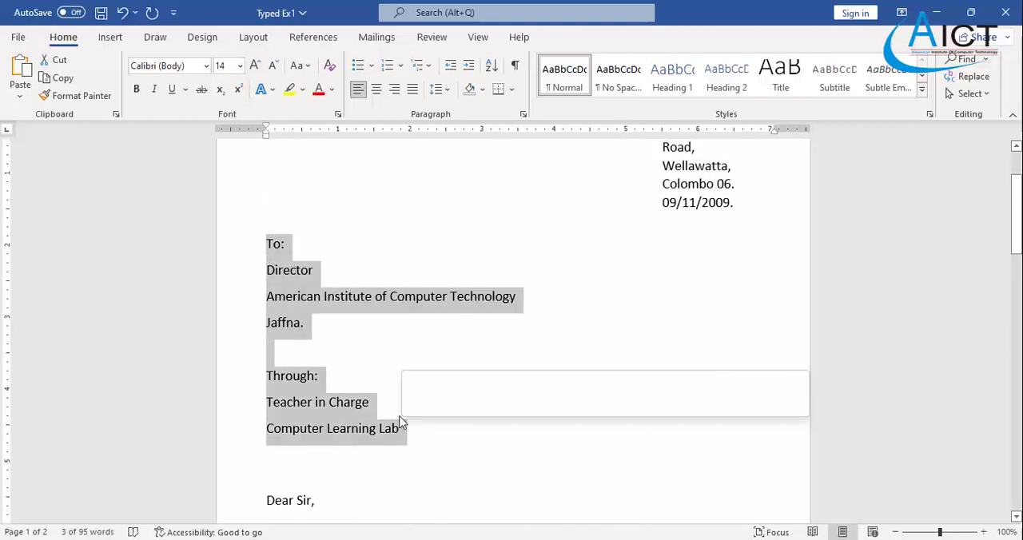
left_click(448, 90)
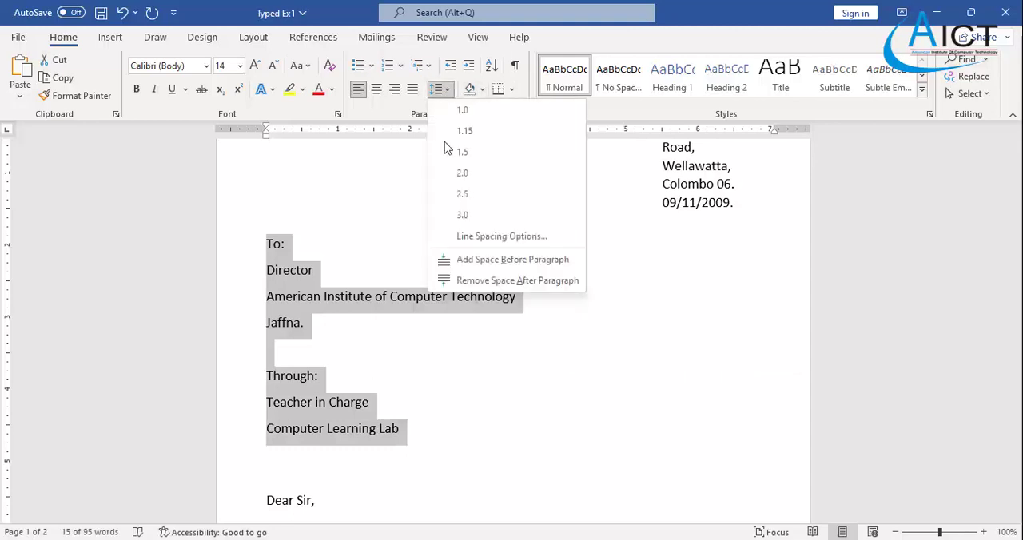
left_click(470, 281)
scroll(468, 317, "down", 5)
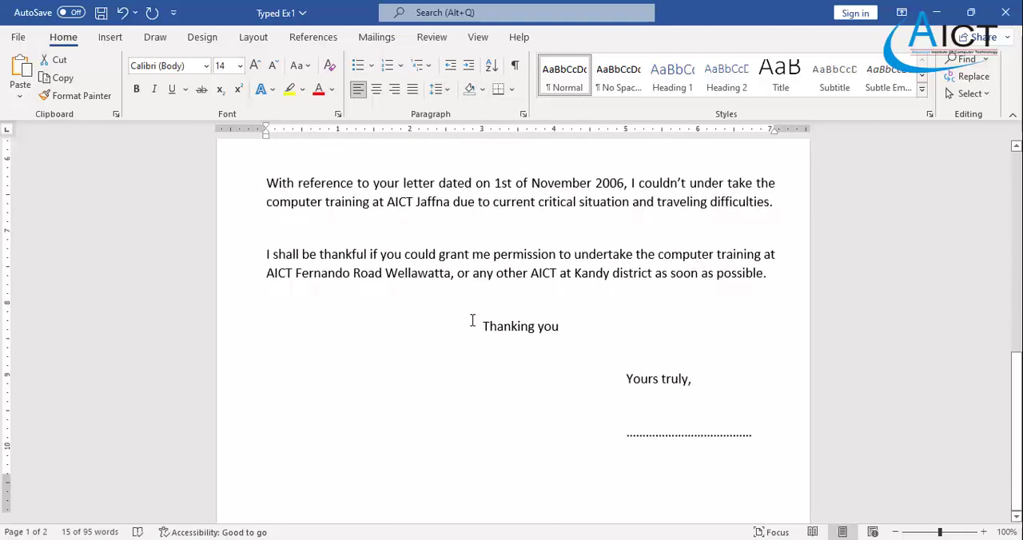
left_click(438, 380)
scroll(434, 380, "up", 5)
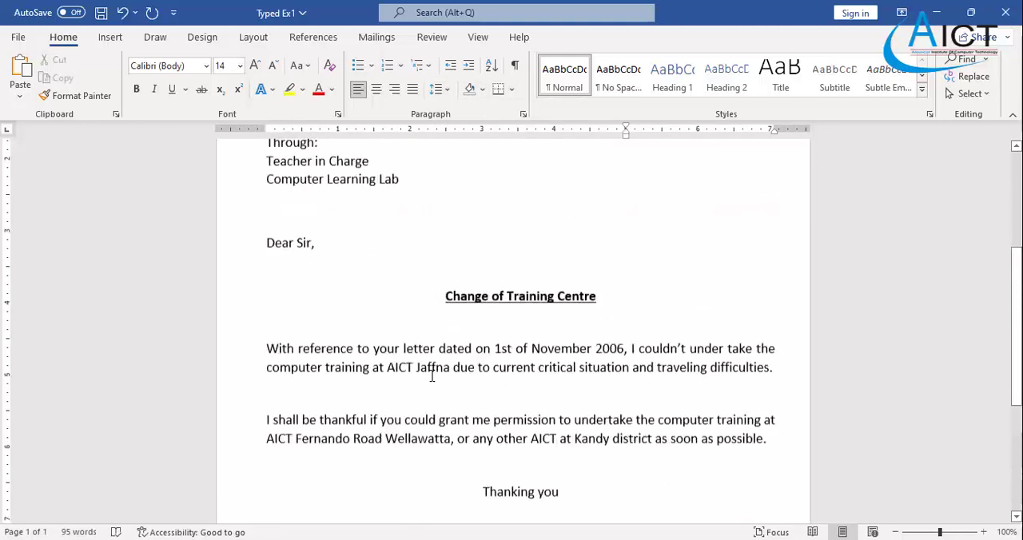
scroll(429, 372, "down", 3)
scroll(431, 371, "down", 2)
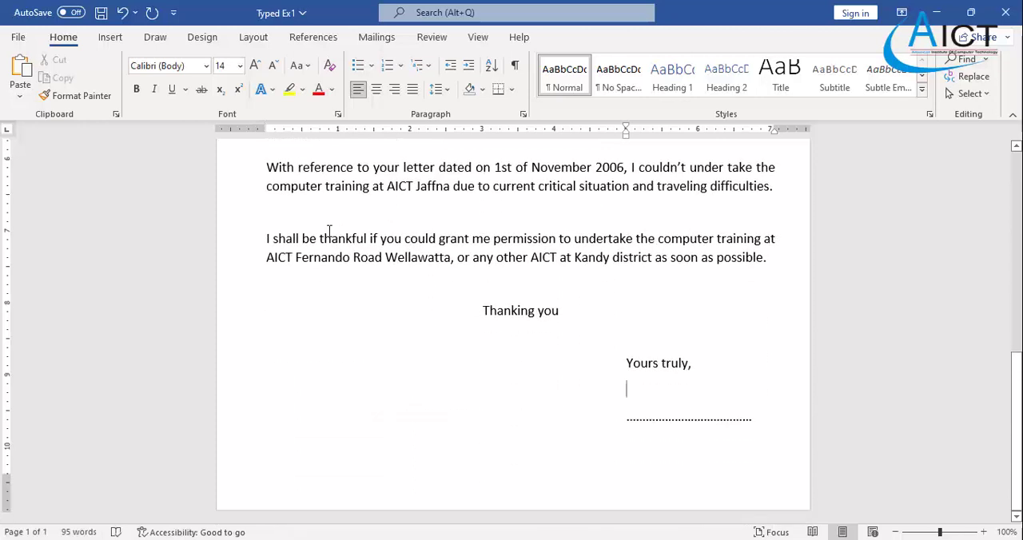
- Examine the letter's body paragraphs and closing, and check the page setup and saving instructions in the Exercise 1 PDF
left_click(300, 215)
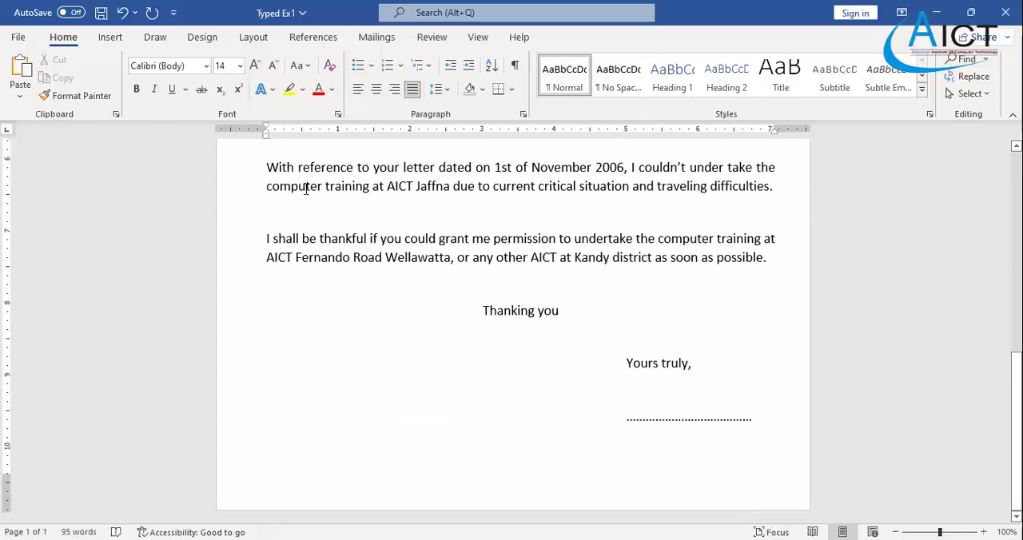
left_click_drag(268, 168, 768, 256)
left_click(468, 311)
scroll(447, 332, "up", 2)
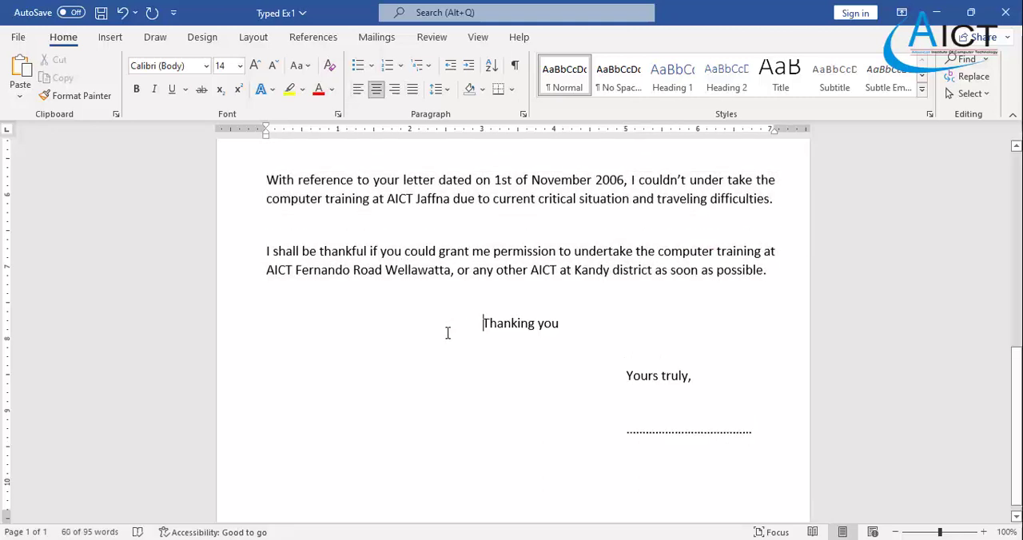
left_click(405, 328)
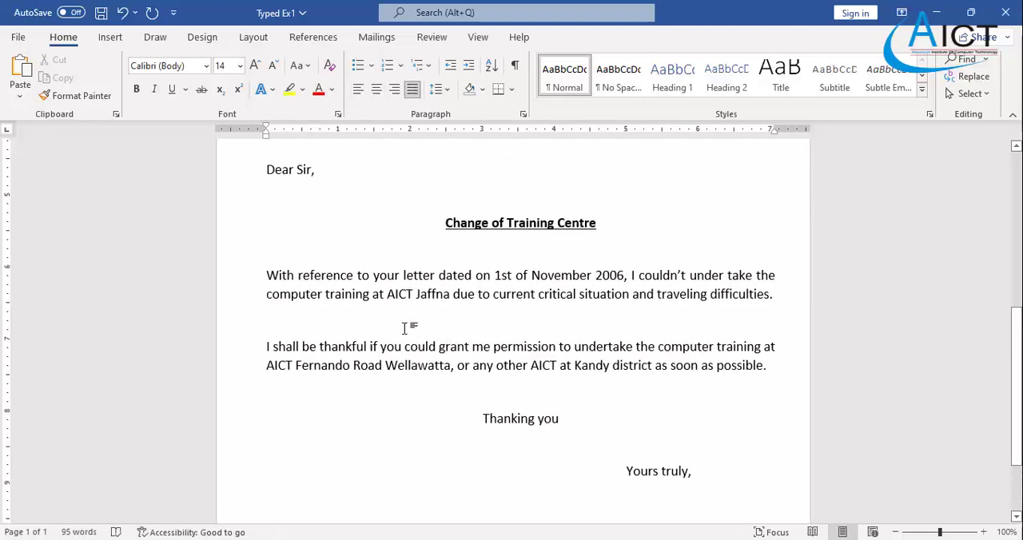
scroll(405, 328, "down", 3)
scroll(406, 326, "up", 4)
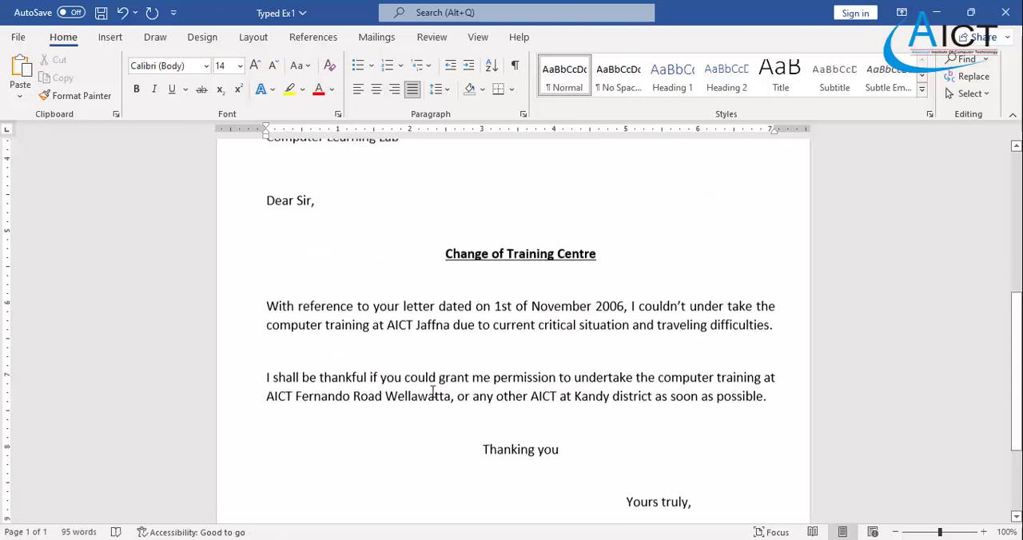
key("alt+Tab")
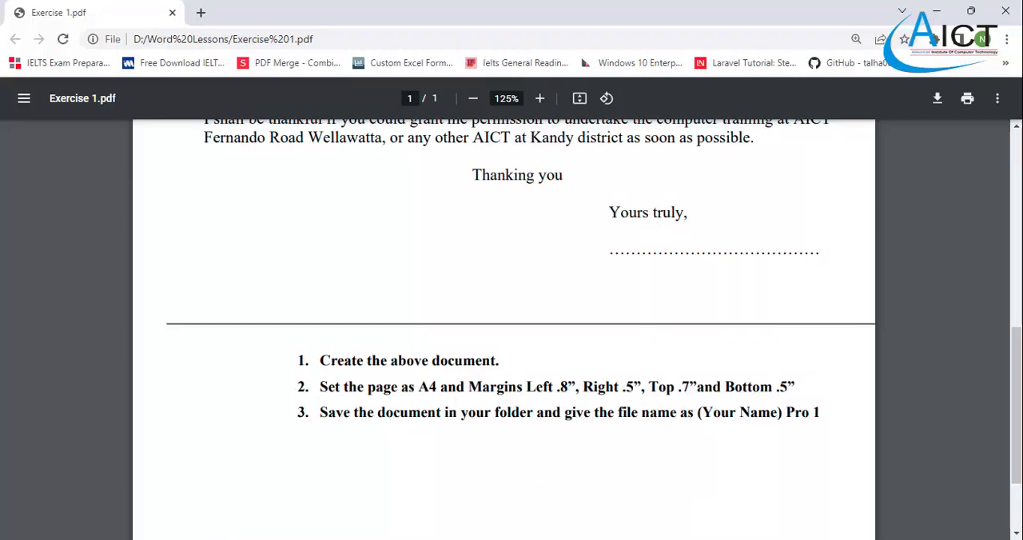
key("alt+Tab")
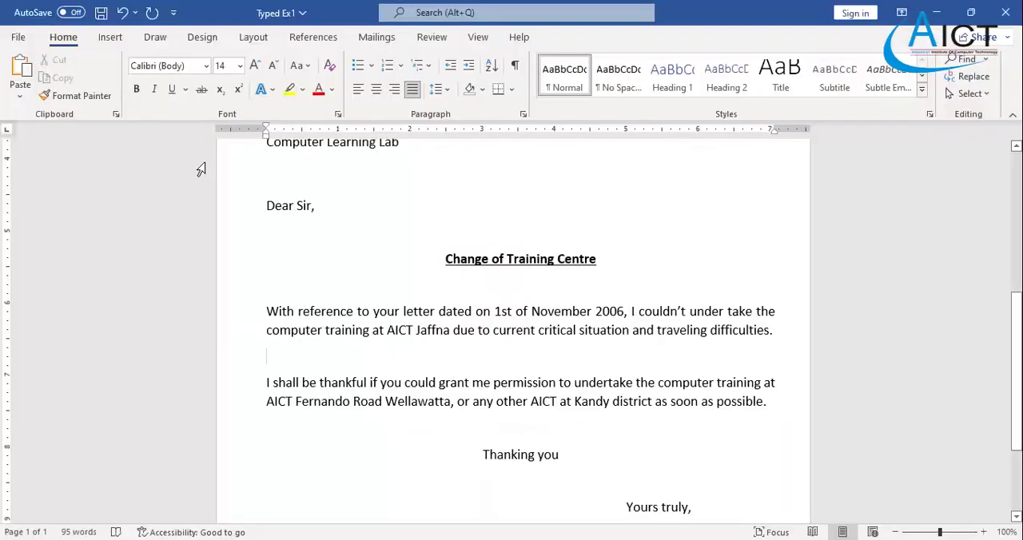
- Start saving the letter as a new file and browse to Local Disk (D:) as the location
left_click(17, 37)
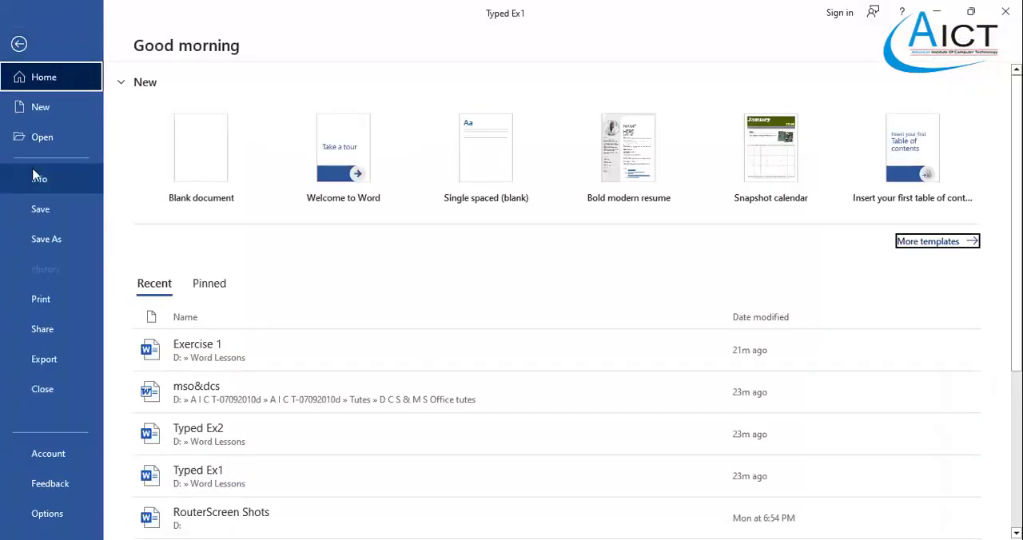
left_click(46, 239)
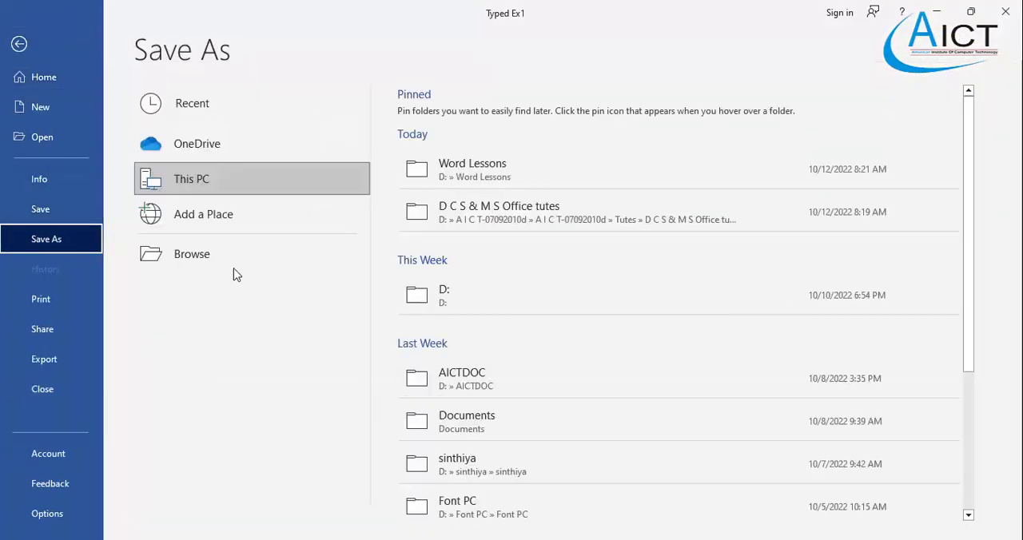
left_click(182, 266)
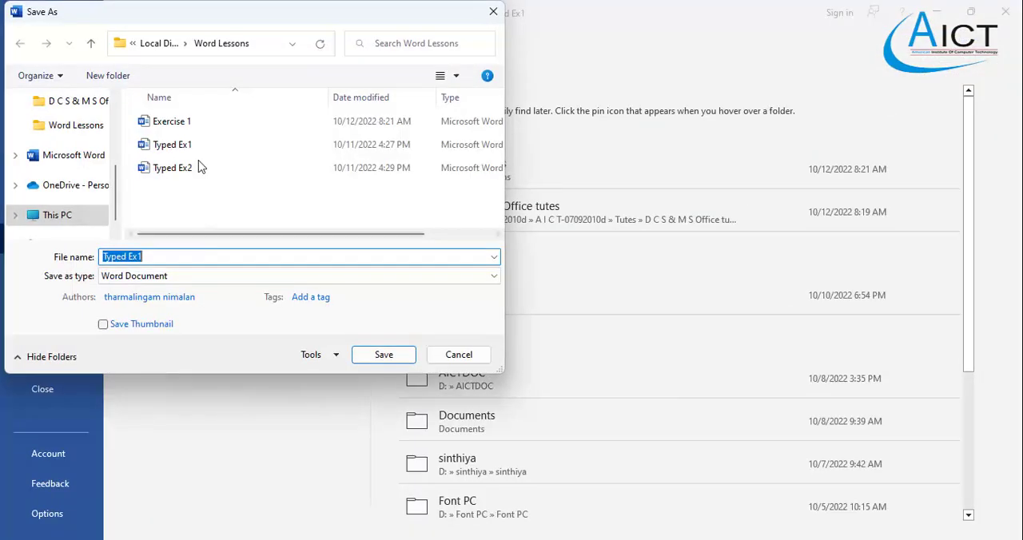
left_click_drag(217, 24, 462, 67)
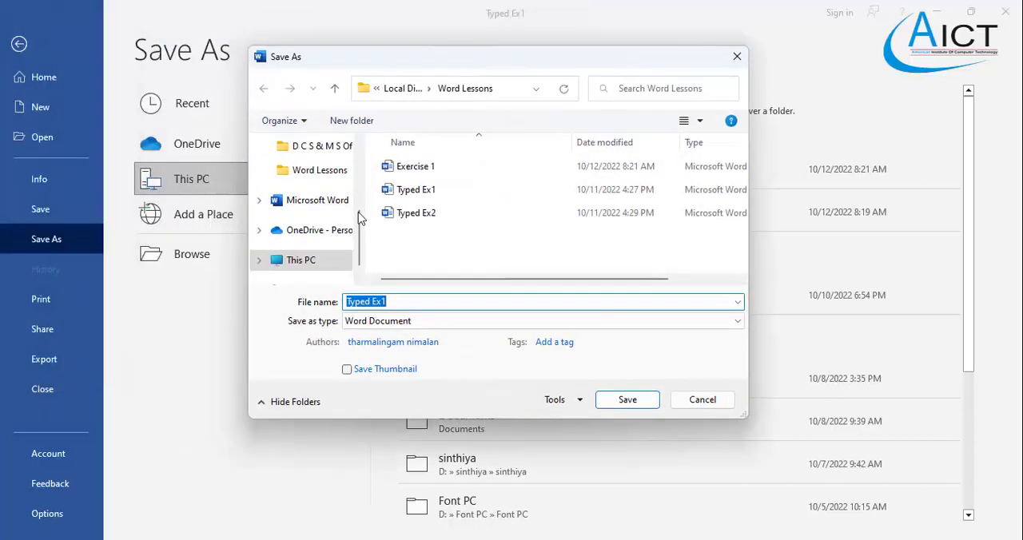
left_click(280, 264)
scroll(528, 231, "down", 3)
scroll(527, 230, "down", 2)
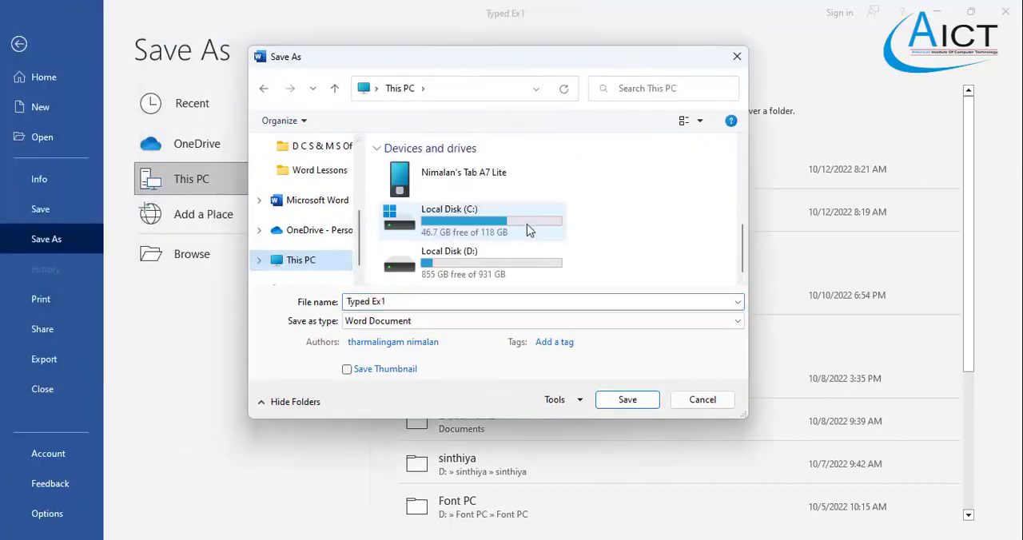
double_click(482, 265)
scroll(477, 264, "down", 5)
scroll(477, 265, "down", 1)
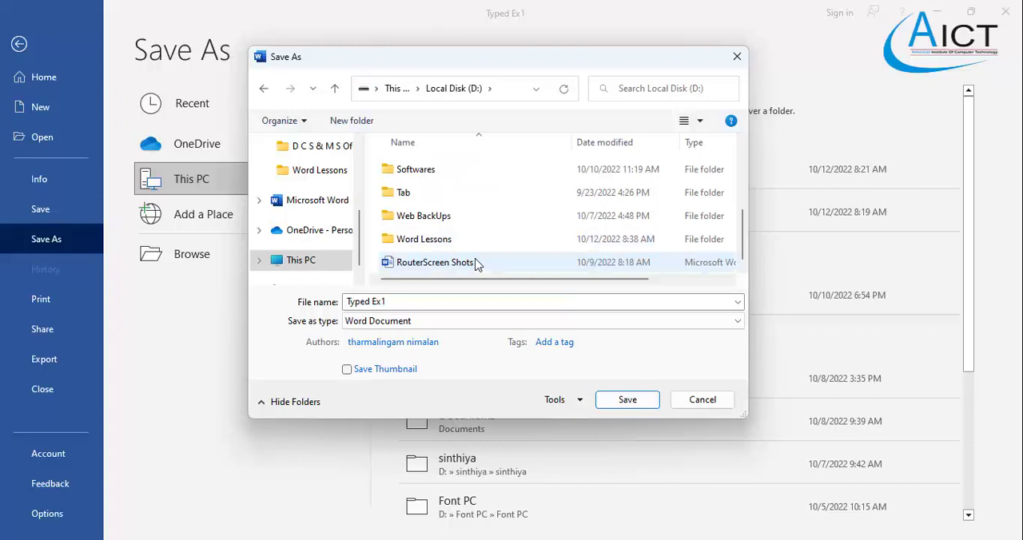
scroll(482, 235, "up", 3)
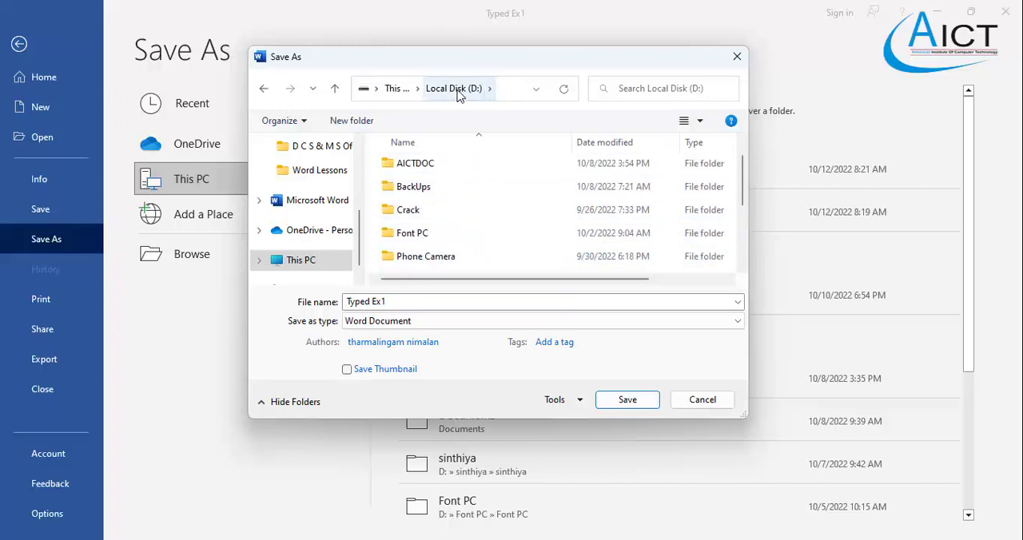
- Create a folder named "MS Office" on Local Disk (D:) and open it
right_click(474, 200)
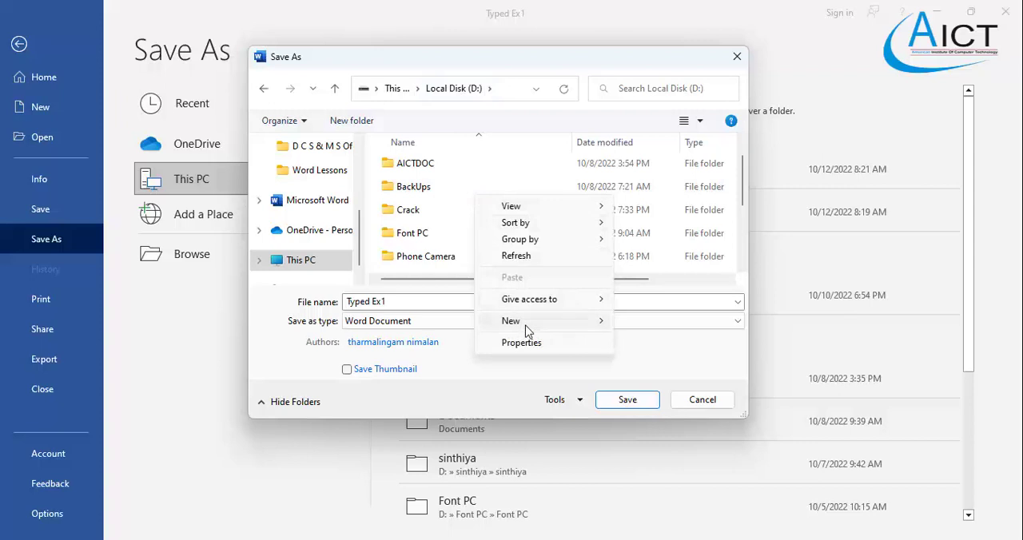
mouse_move(527, 331)
left_click(670, 323)
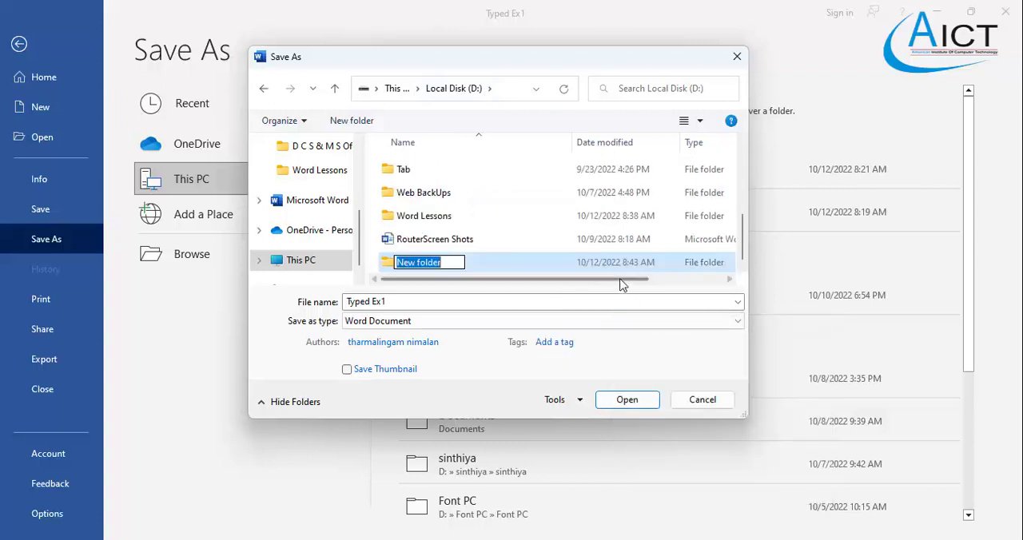
type("MS Office")
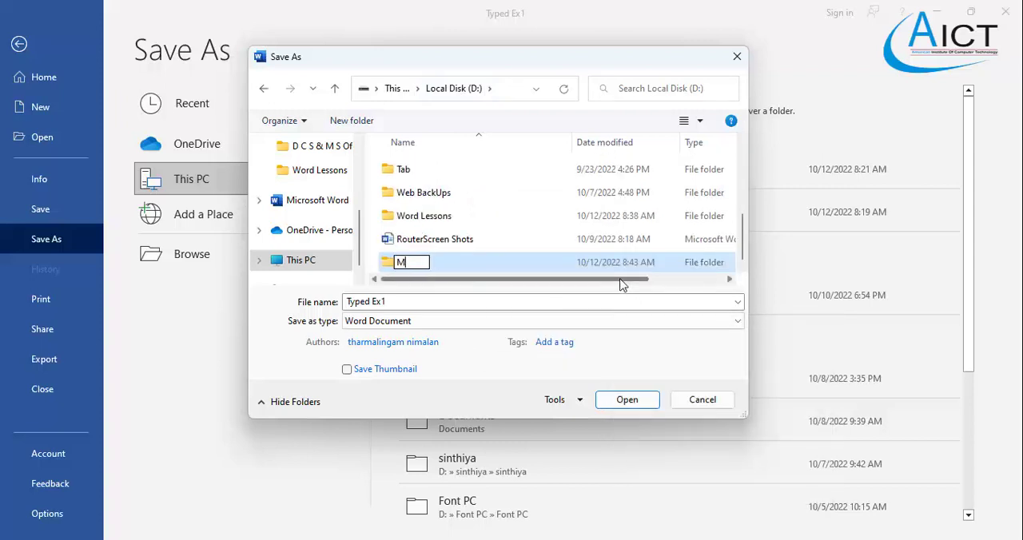
left_click(570, 242)
double_click(430, 264)
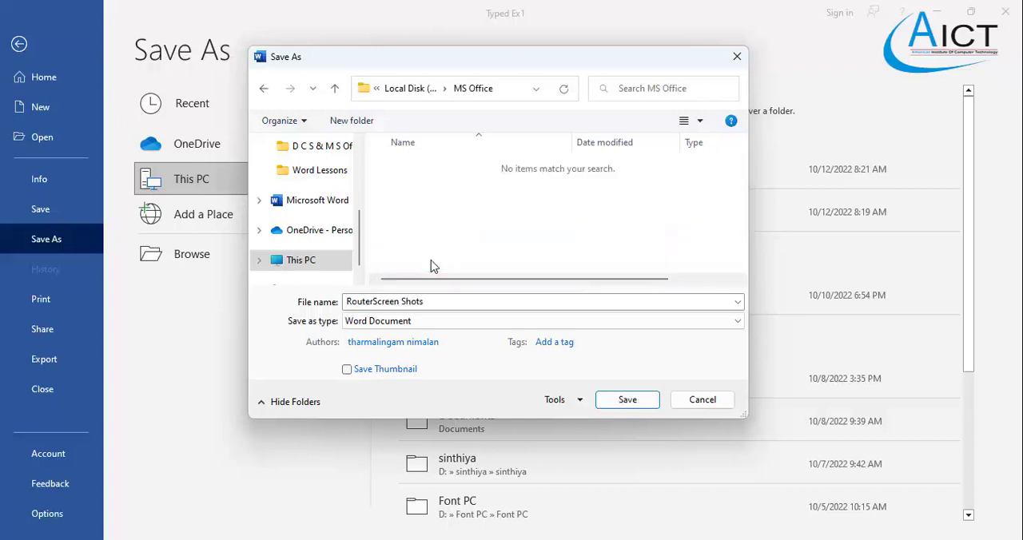
- Create a subfolder named "Word" inside the MS Office folder and open it as the save location
right_click(428, 213)
mouse_move(474, 367)
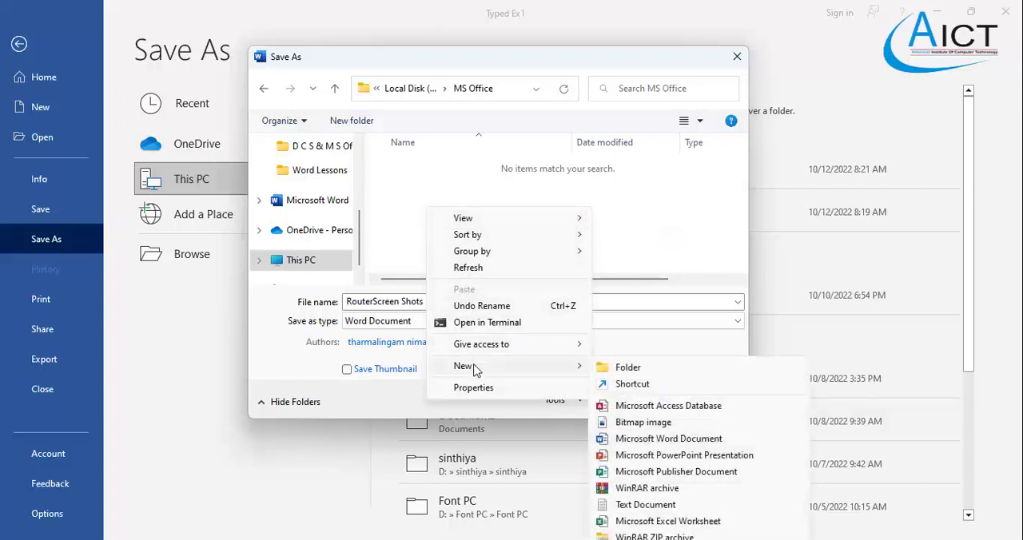
left_click(416, 188)
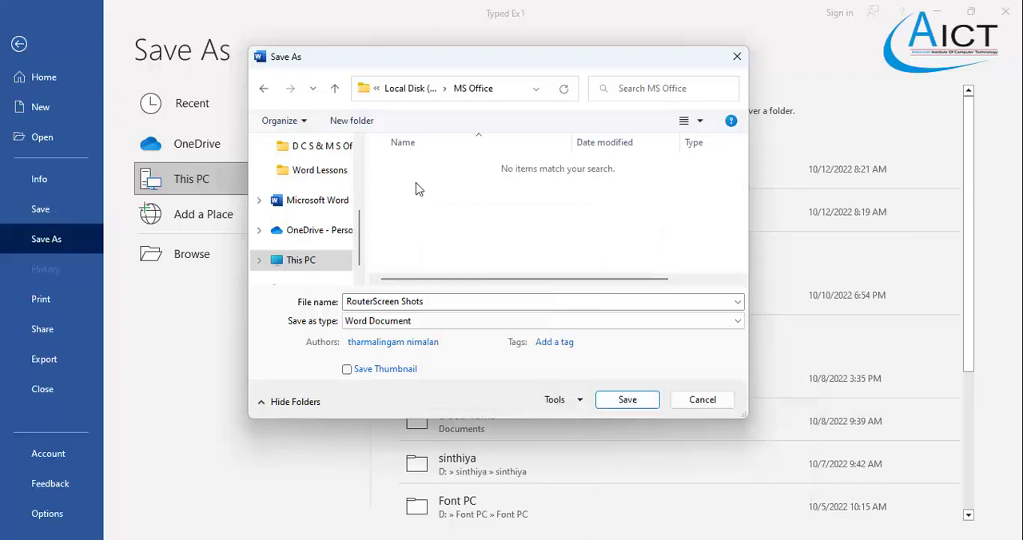
right_click(466, 174)
mouse_move(564, 328)
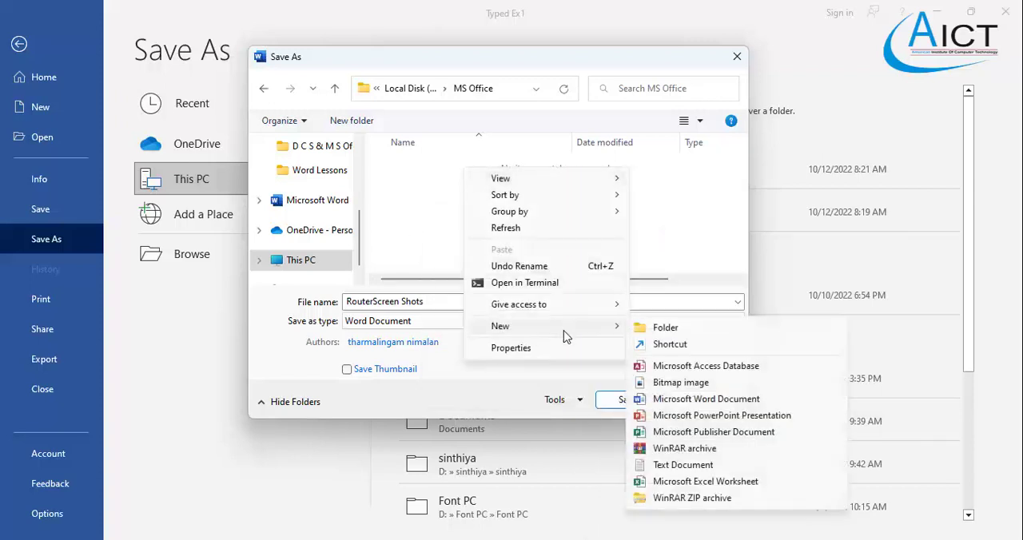
left_click(672, 330)
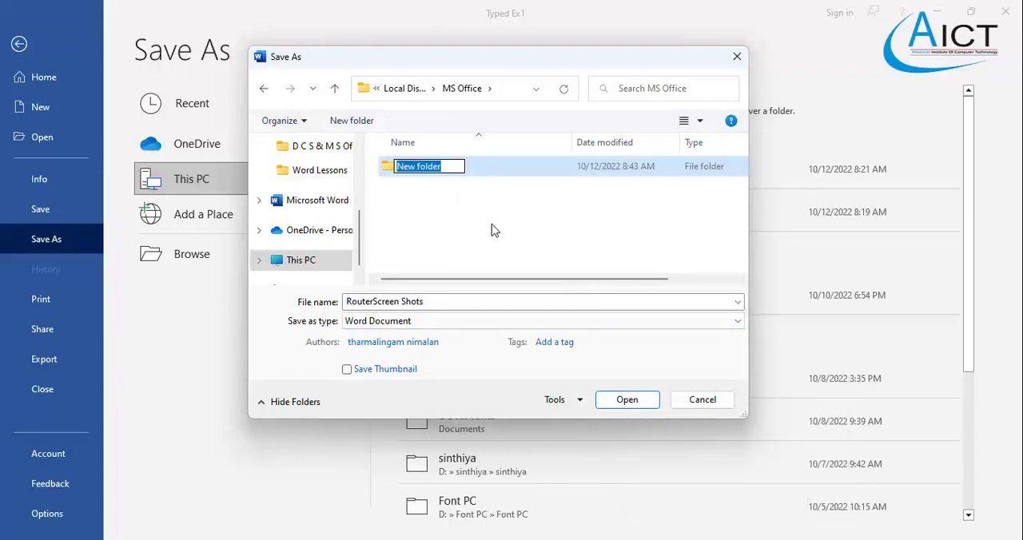
type("Word")
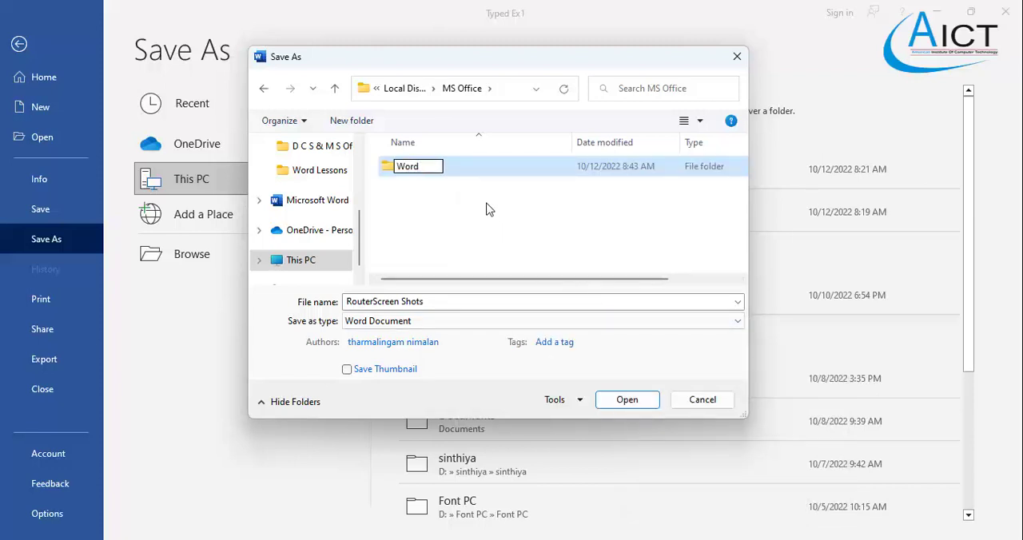
left_click(489, 210)
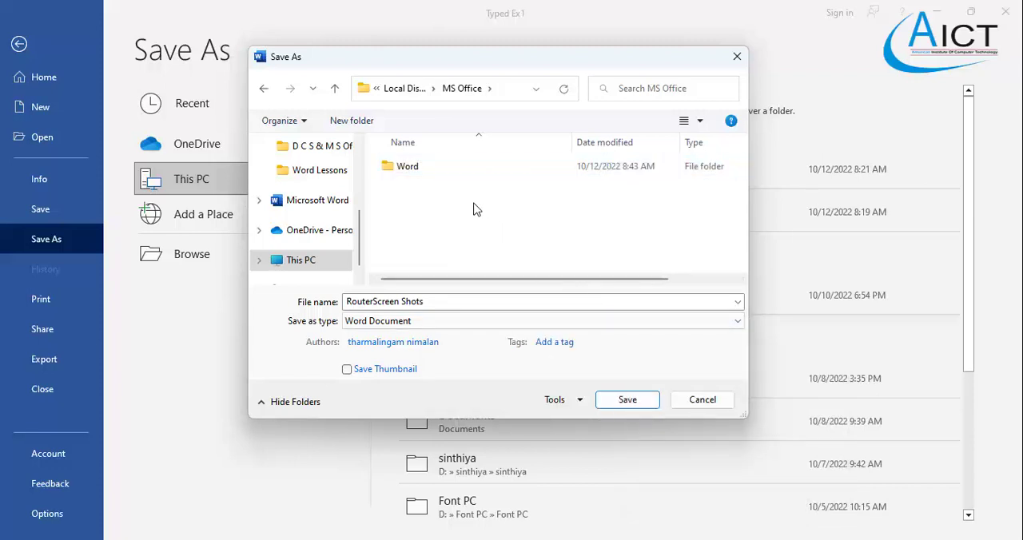
double_click(406, 166)
- Save the letter as a Word document named "AICTExercise1" in the Word folder
triple_click(429, 301)
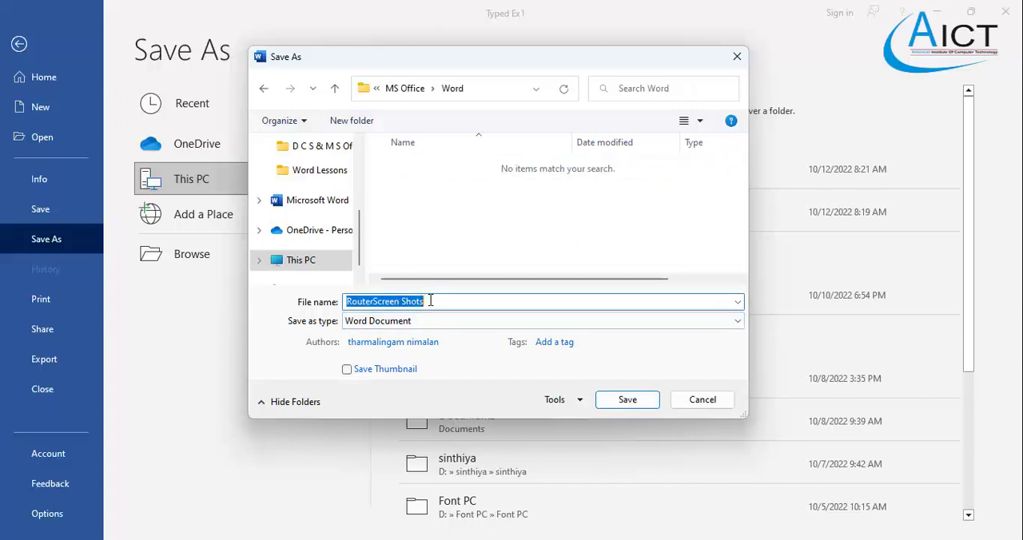
type("AICTExercise1")
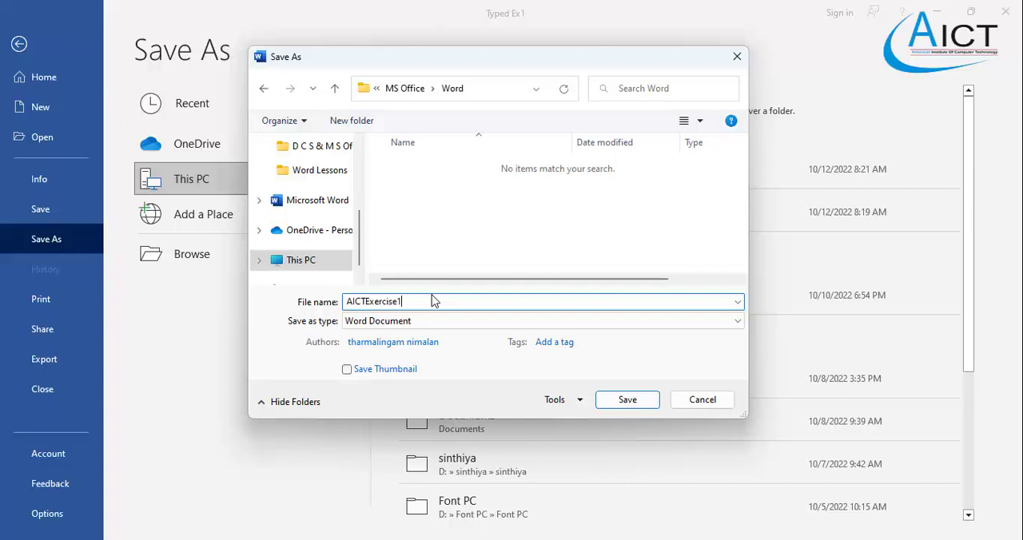
left_click(640, 399)
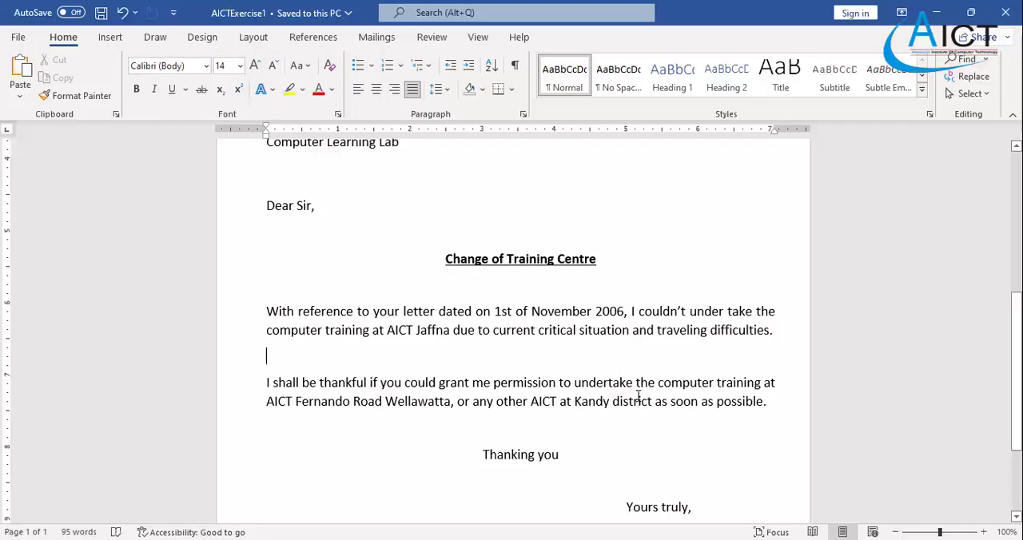
- Review the saved letter's layout and read through the Exercise 2 PDF in the browser, including its page setup and file name instructions
scroll(614, 364, "down", 3)
scroll(614, 364, "up", 7)
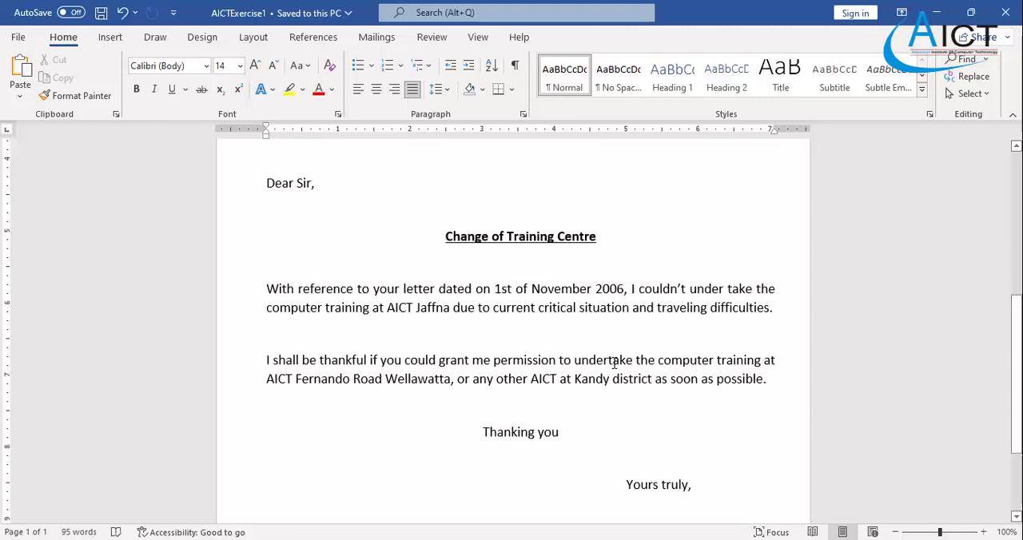
scroll(614, 364, "up", 3)
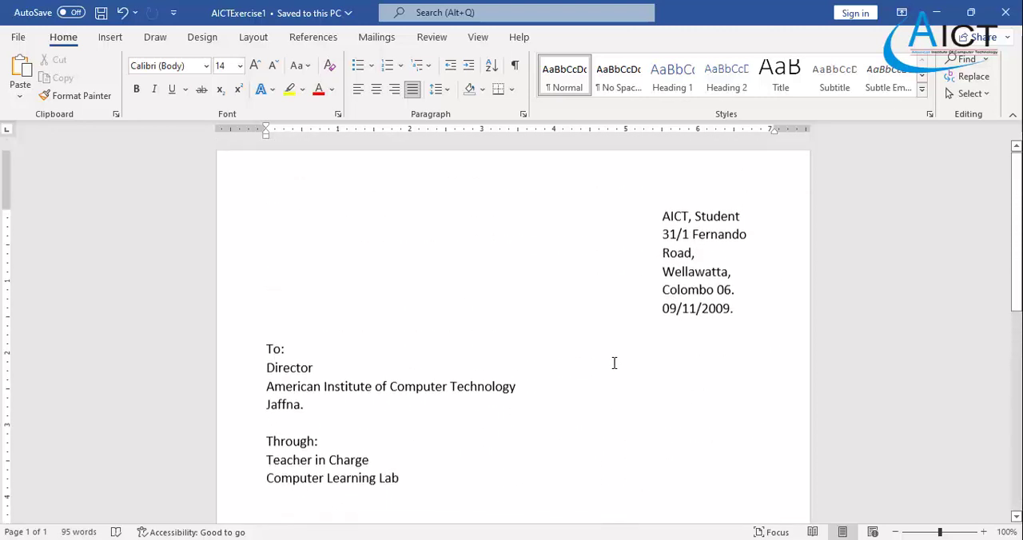
scroll(296, 243, "down", 7)
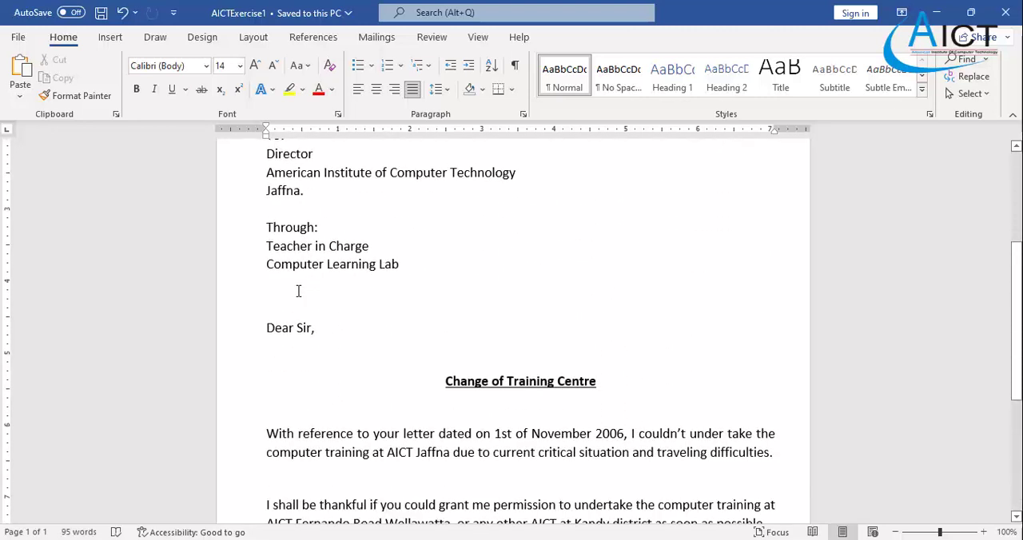
scroll(297, 291, "down", 2)
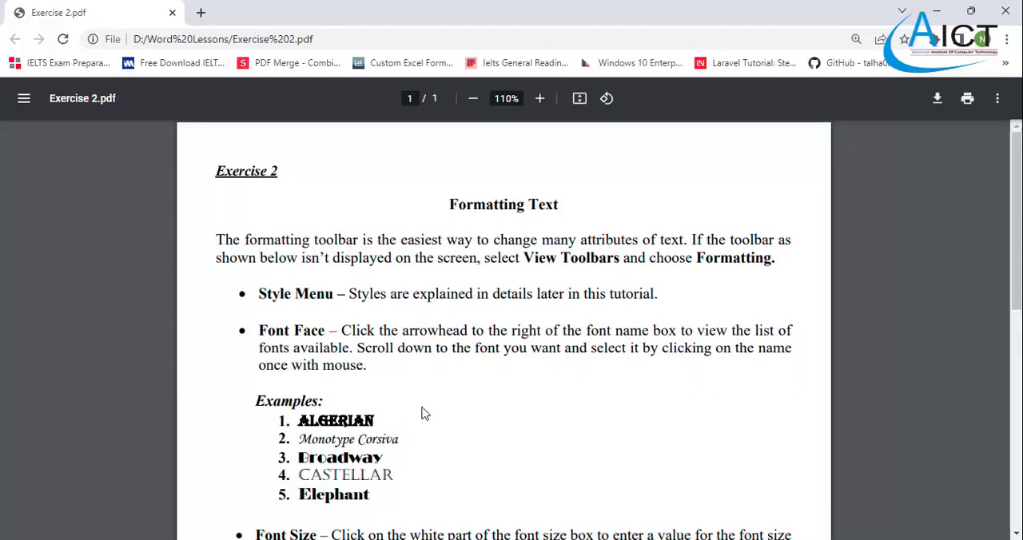
scroll(425, 413, "down", 2)
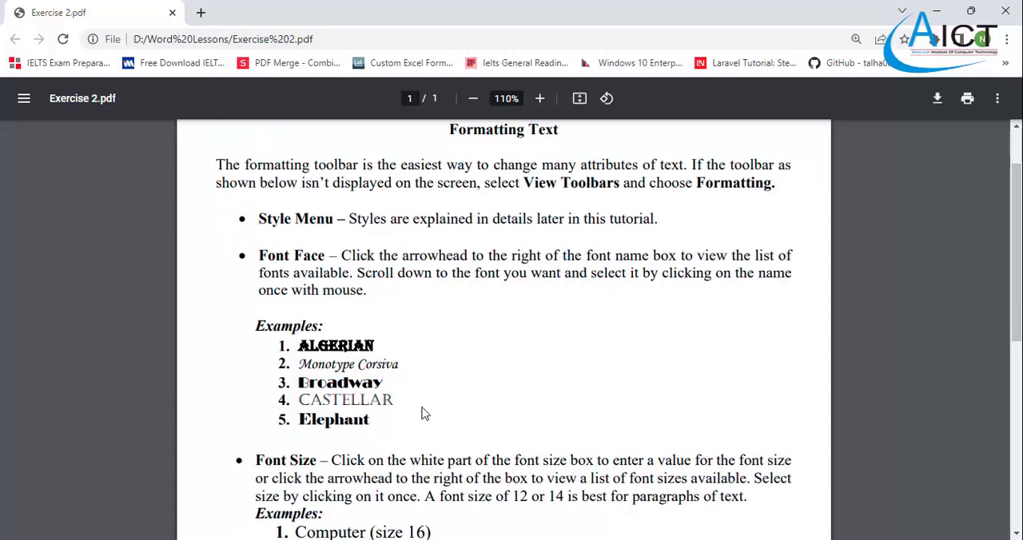
scroll(425, 414, "up", 2)
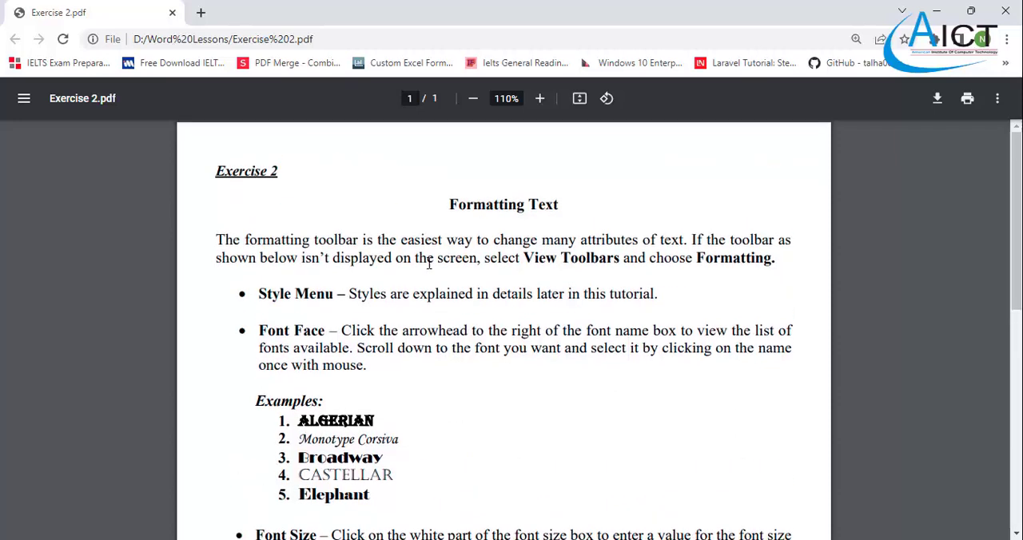
scroll(429, 263, "down", 2)
scroll(411, 323, "up", 2)
scroll(411, 323, "down", 6)
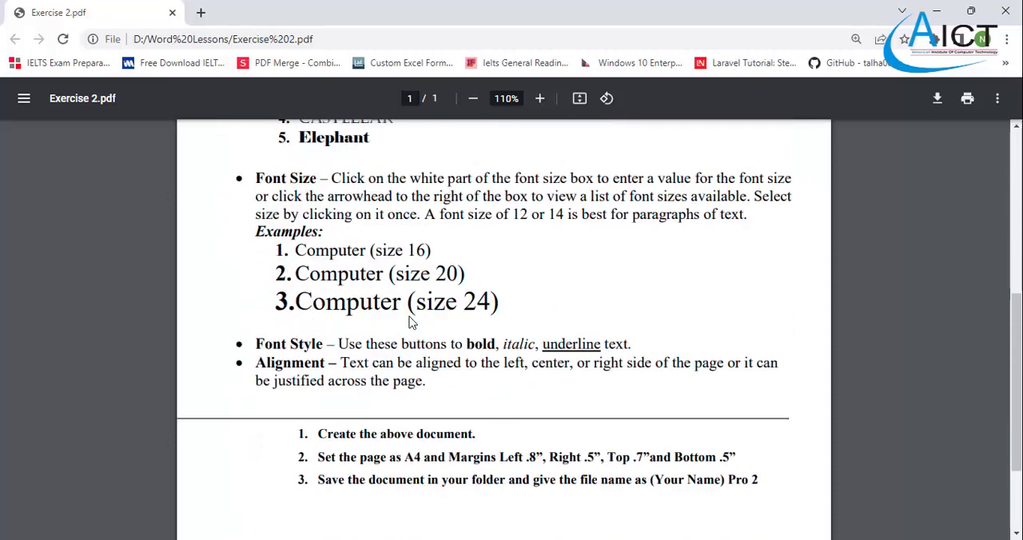
scroll(410, 323, "up", 6)
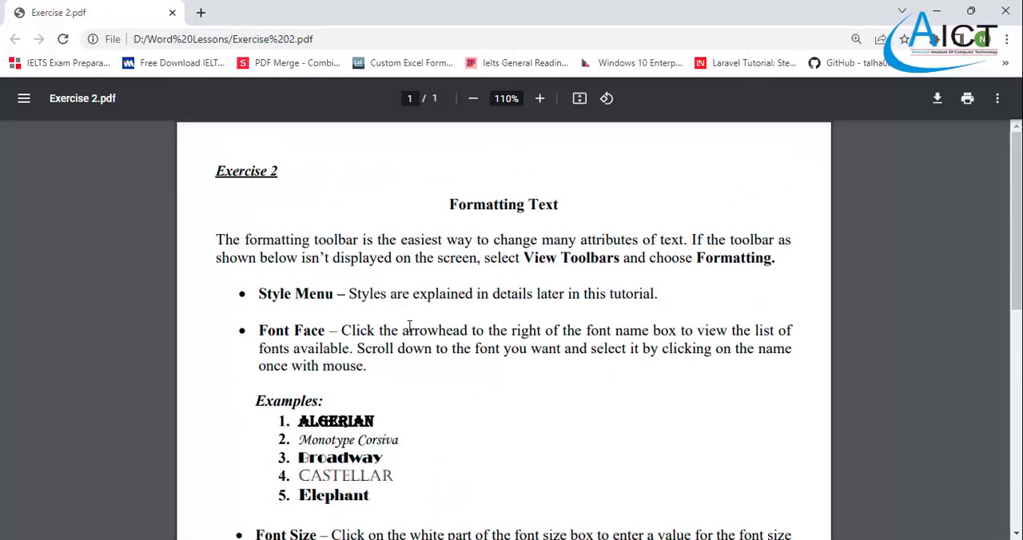
- Open Word with a new blank document and maximize its window
key("super")
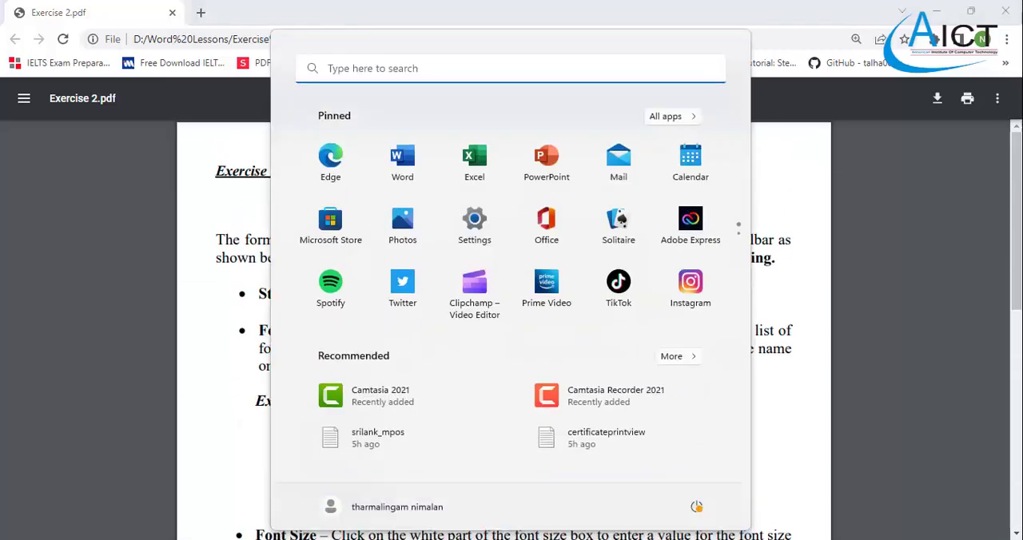
left_click(405, 169)
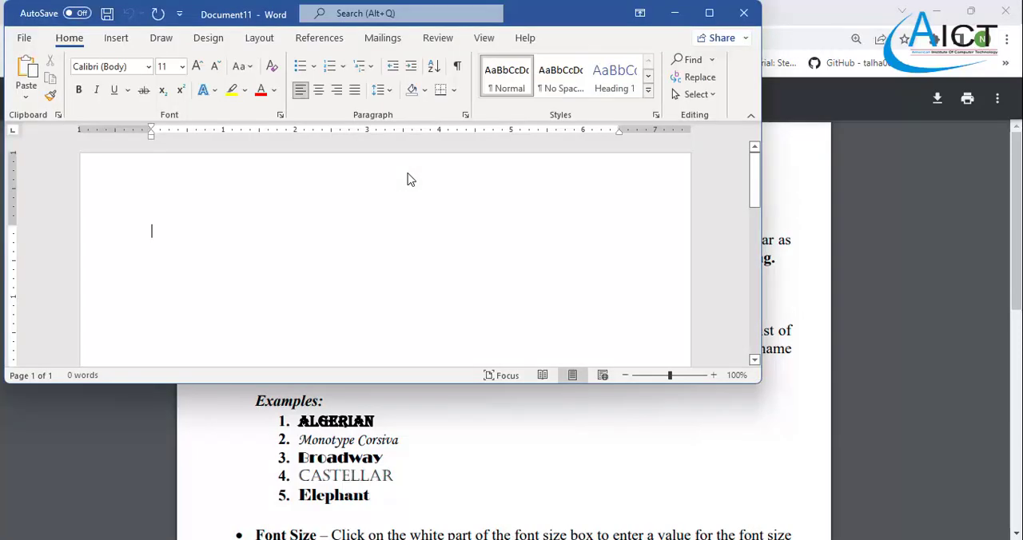
left_click(710, 12)
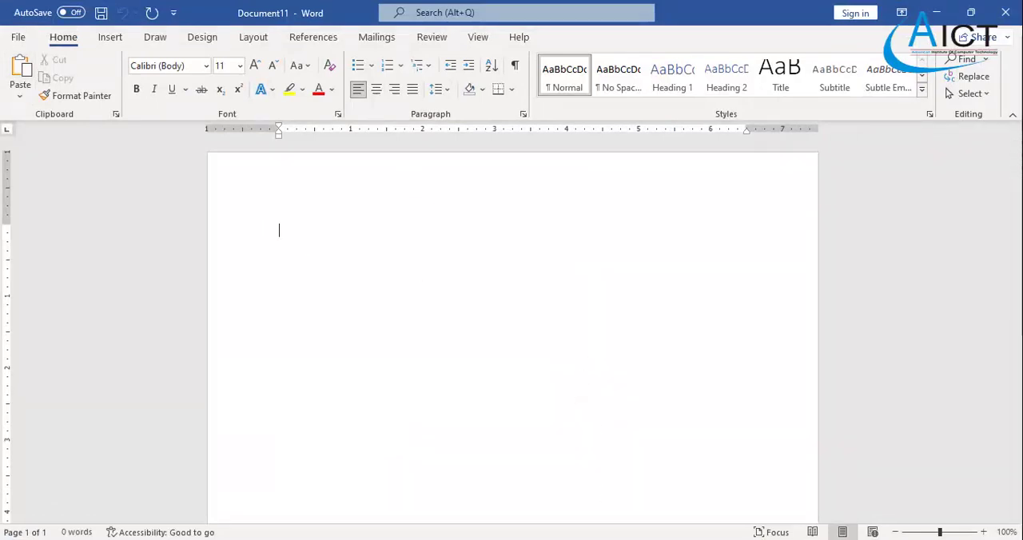
- Compare the plain text of the Typed Ex2 document with the formatting shown in the Exercise 2 PDF
key("alt+Tab")
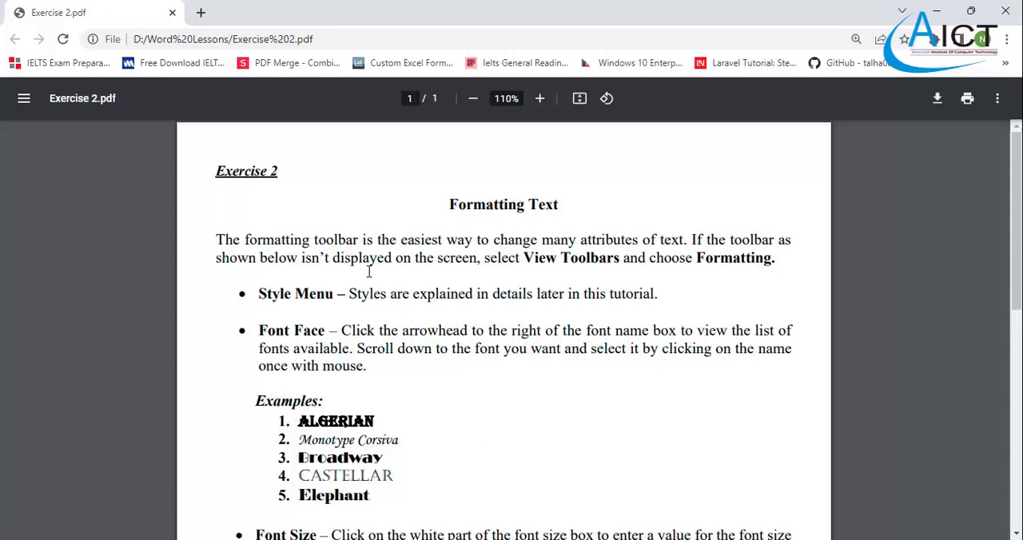
scroll(367, 268, "down", 5)
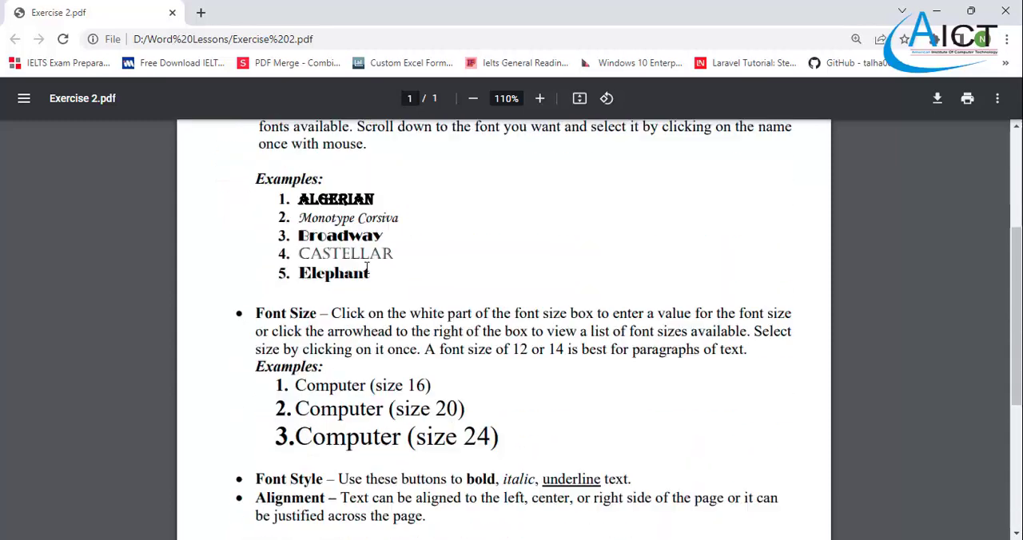
scroll(390, 341, "up", 4)
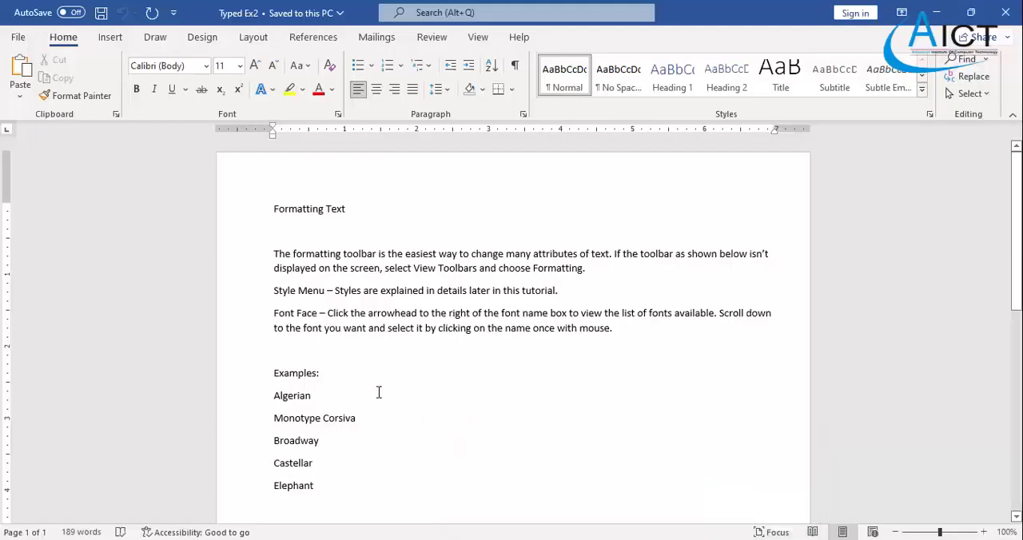
scroll(379, 393, "down", 10)
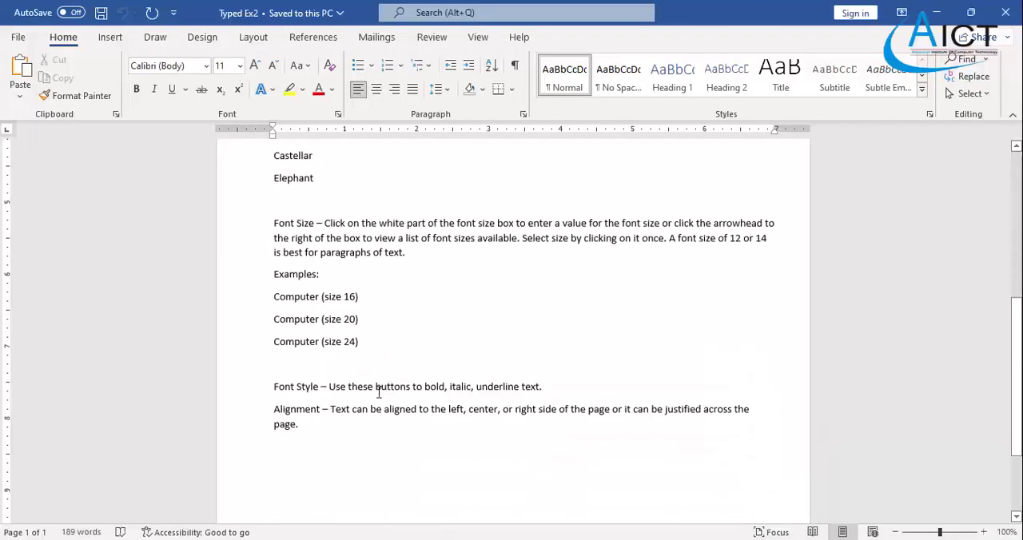
scroll(379, 393, "up", 10)
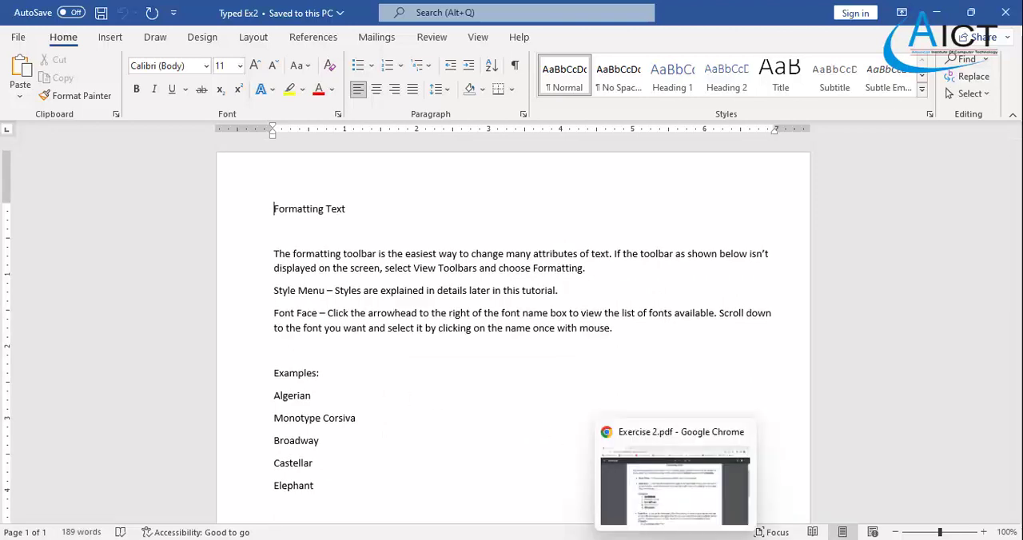
left_click(676, 539)
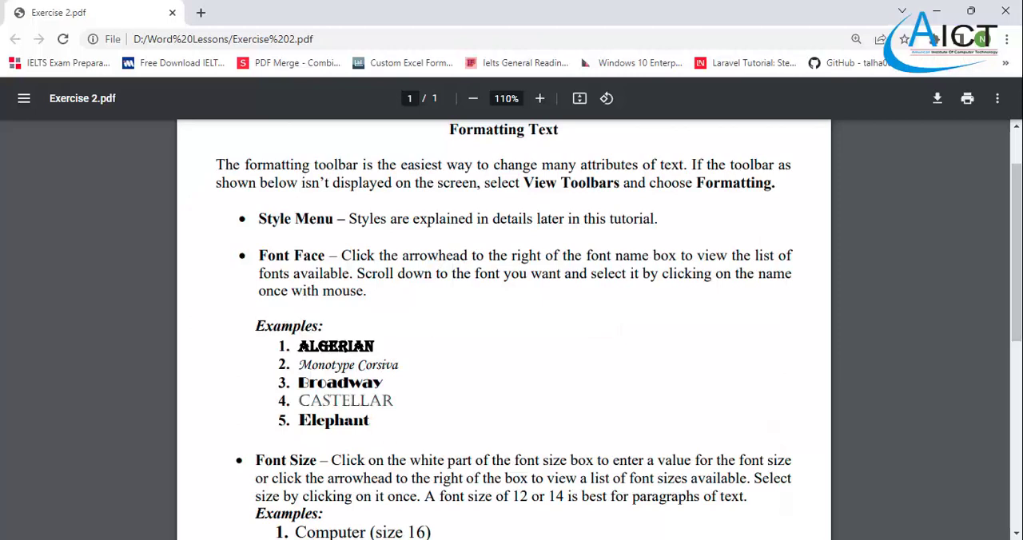
left_click(685, 539)
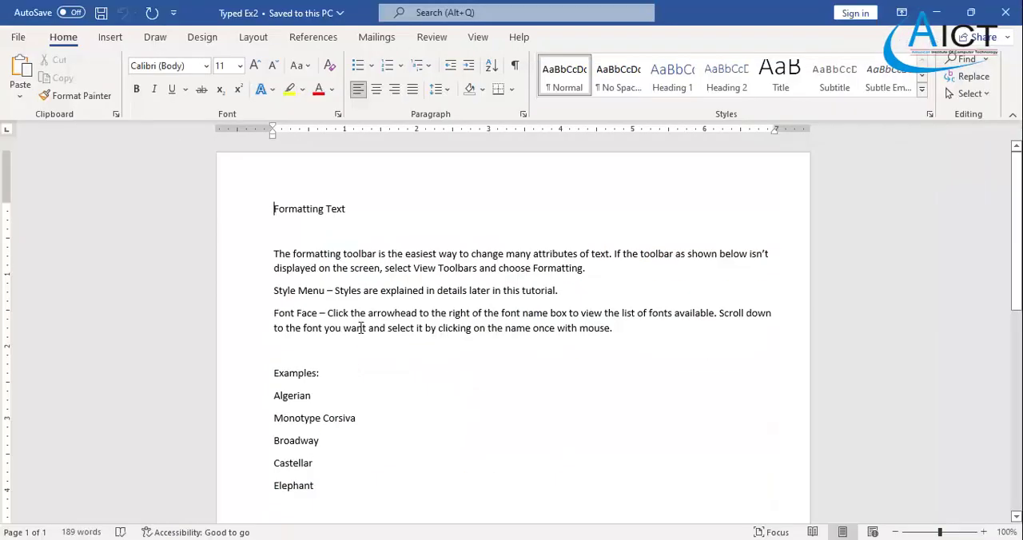
left_click(681, 539)
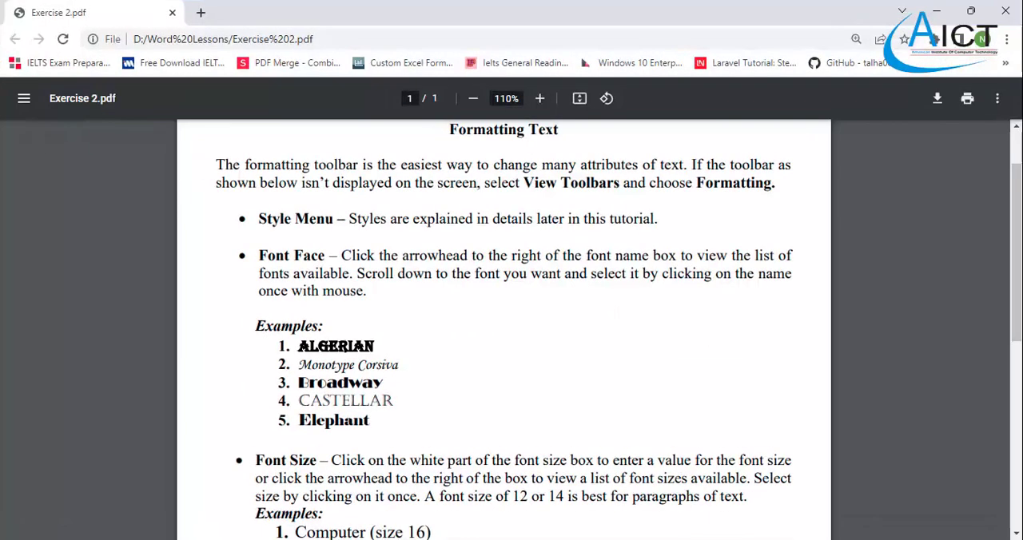
left_click(681, 539)
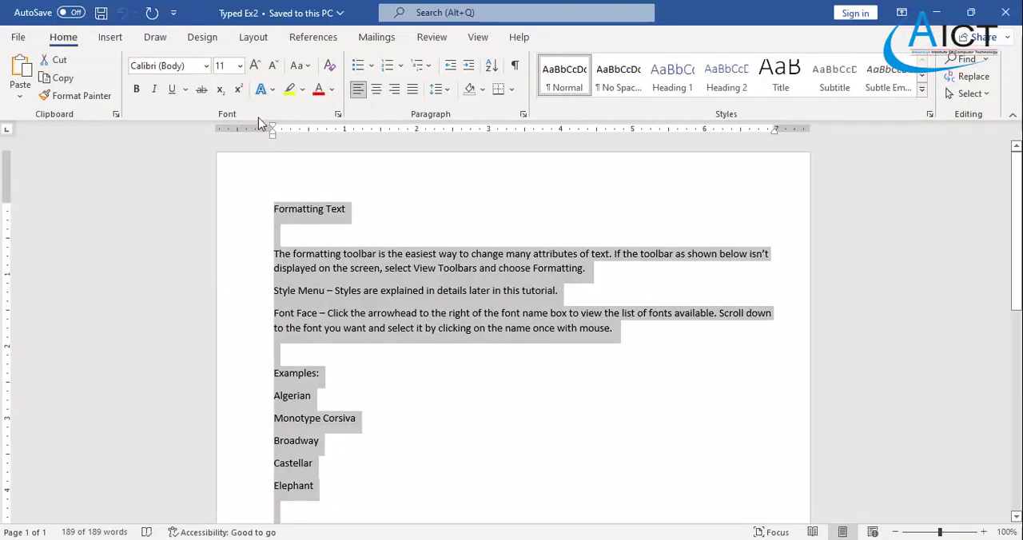
left_click(308, 208)
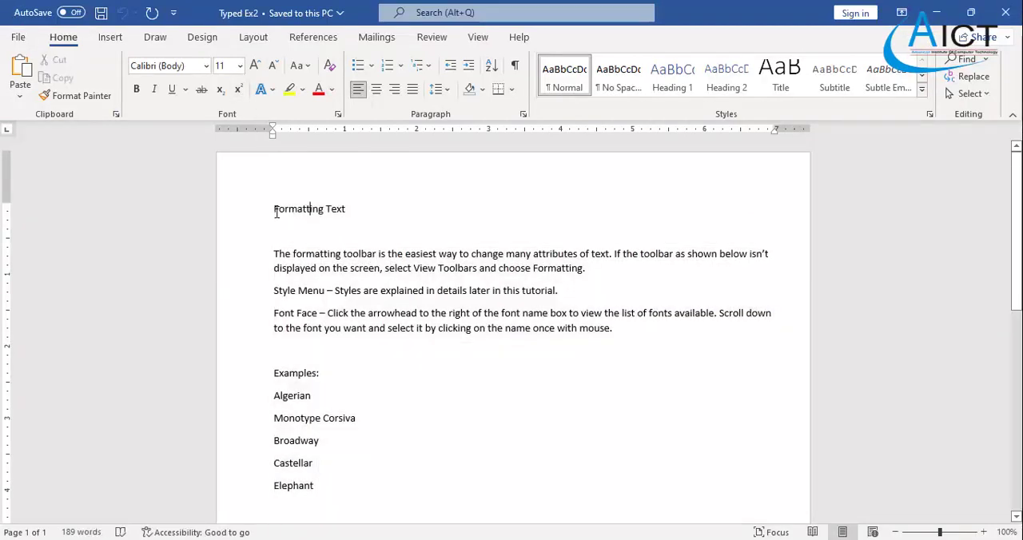
key("ctrl+a")
scroll(393, 293, "down", 10)
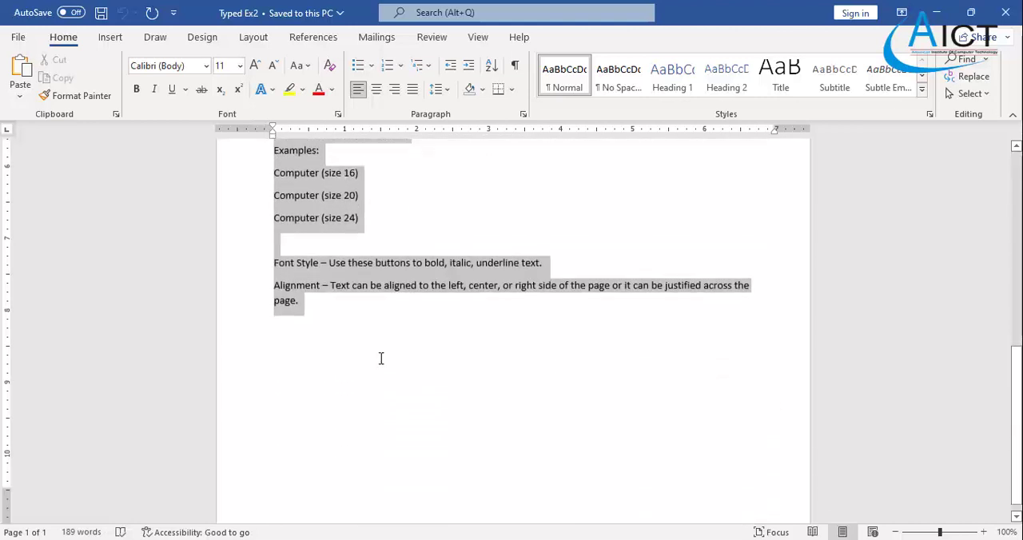
scroll(381, 359, "up", 10)
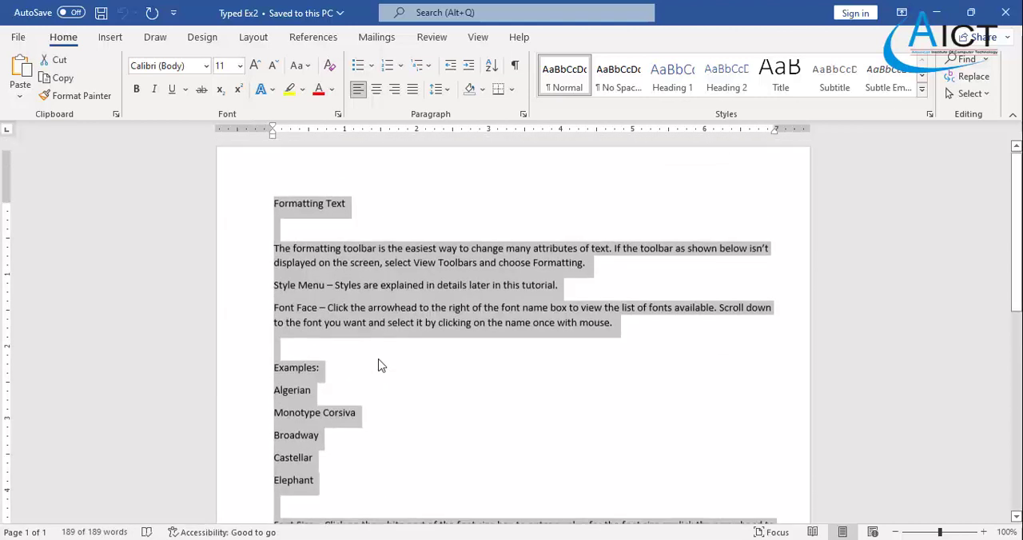
left_click(413, 304)
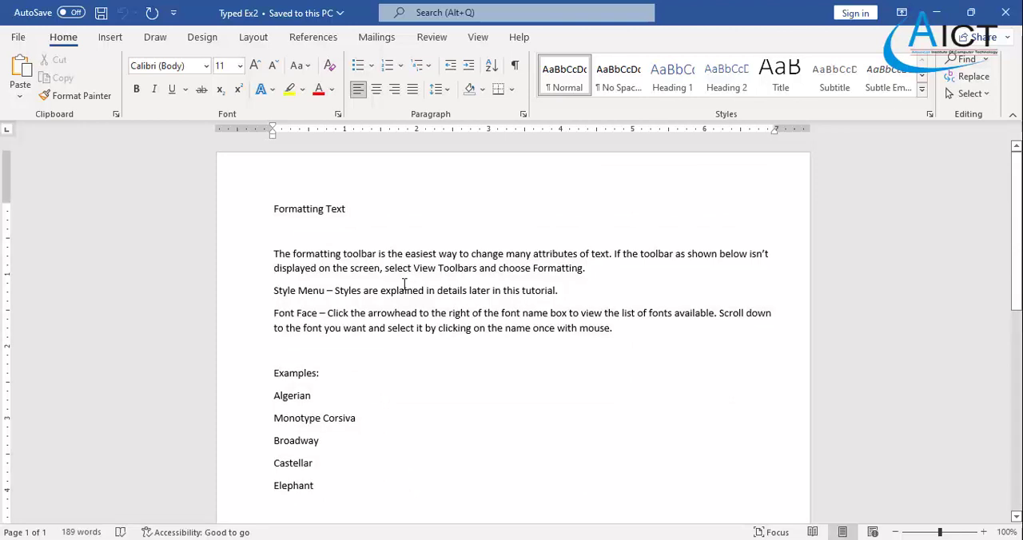
key("ctrl+a")
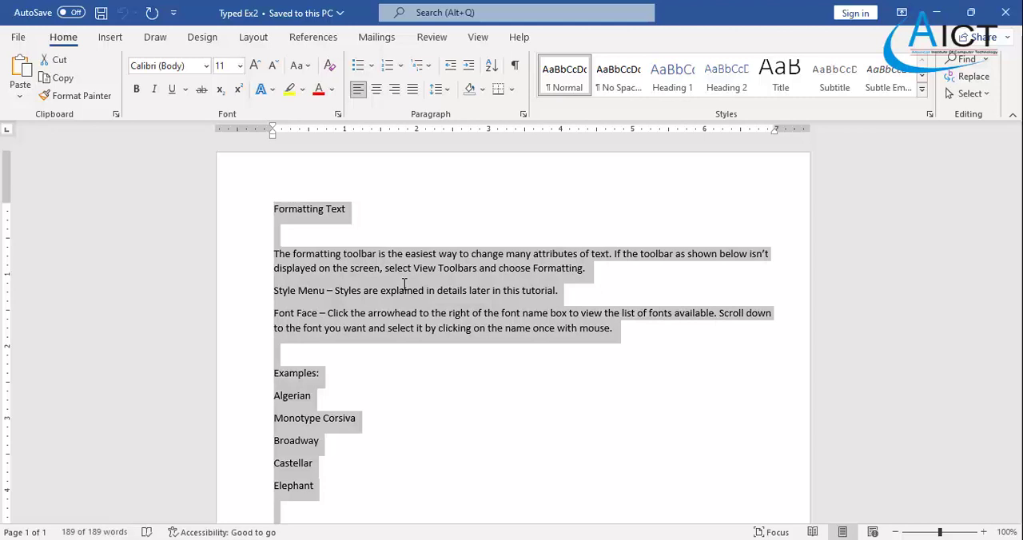
left_click_drag(267, 207, 360, 358)
scroll(367, 286, "down", 9)
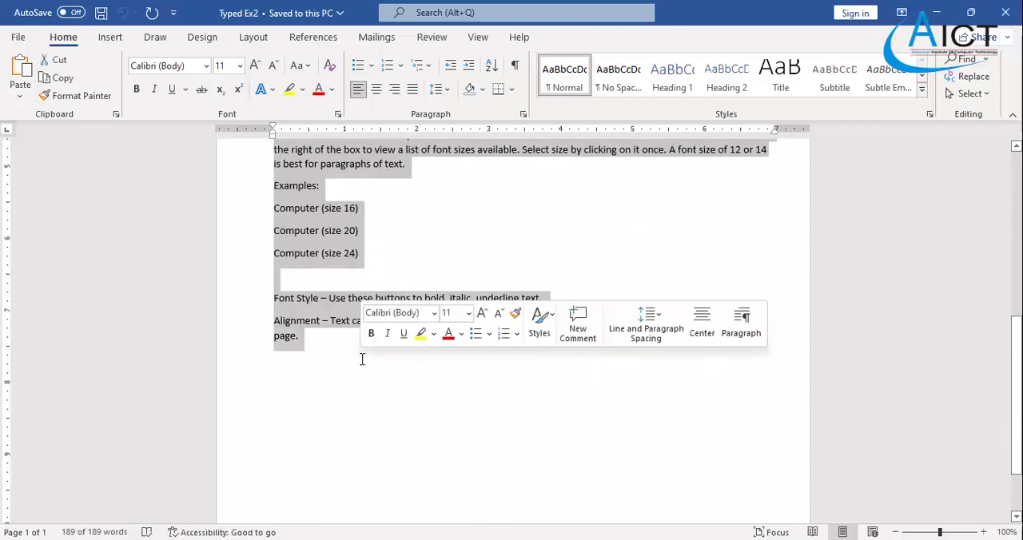
scroll(361, 359, "up", 9)
left_click(392, 353)
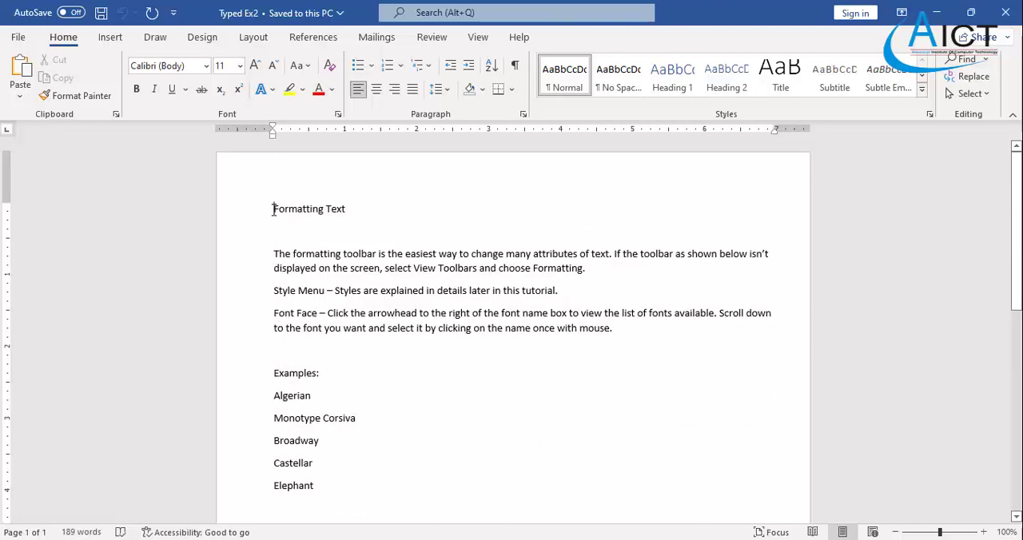
- Set the font size of the entire document text to 14
key("ctrl+a")
left_click(240, 66)
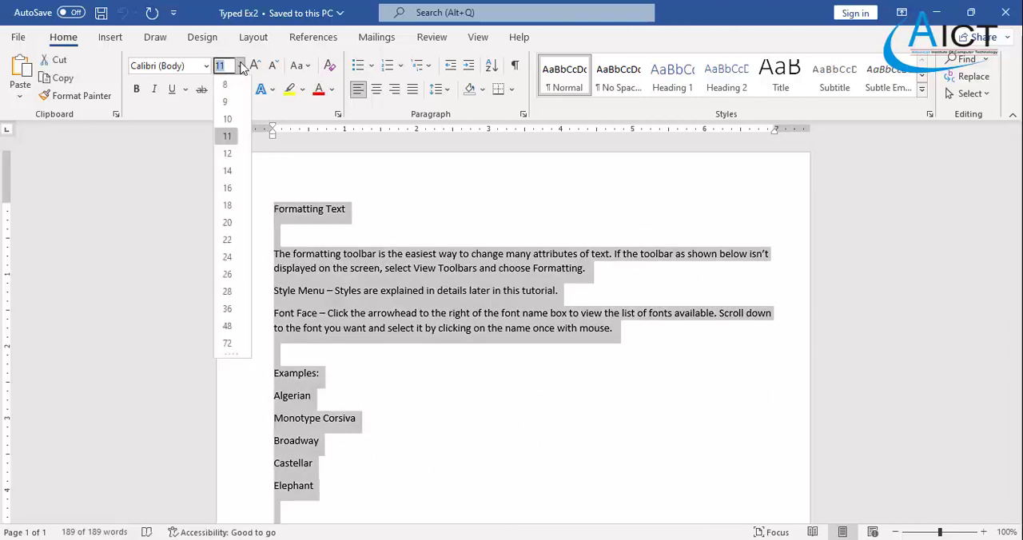
left_click(228, 170)
left_click(311, 248)
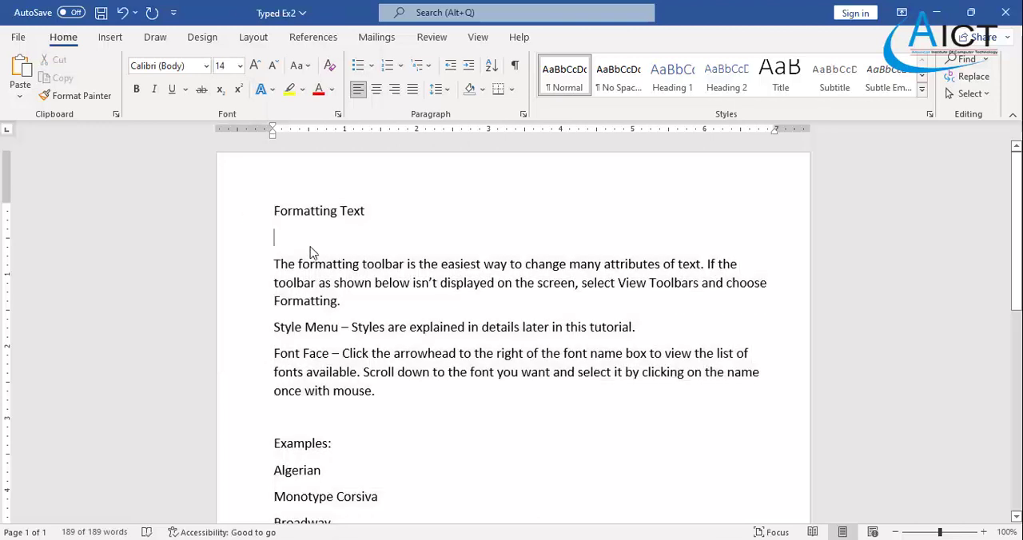
- Center the title "Formatting Text" and make it bold
left_click_drag(284, 214, 377, 211)
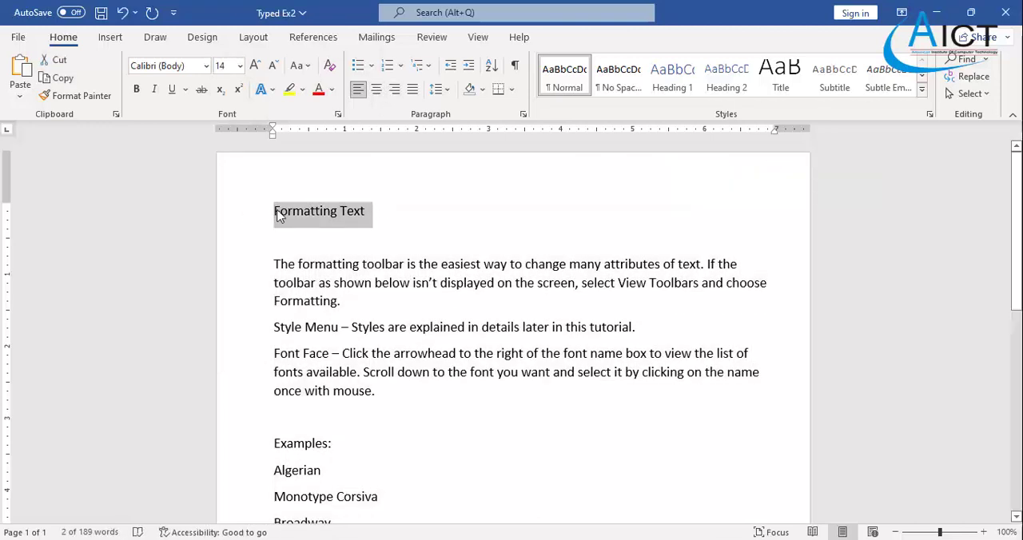
left_click(379, 94)
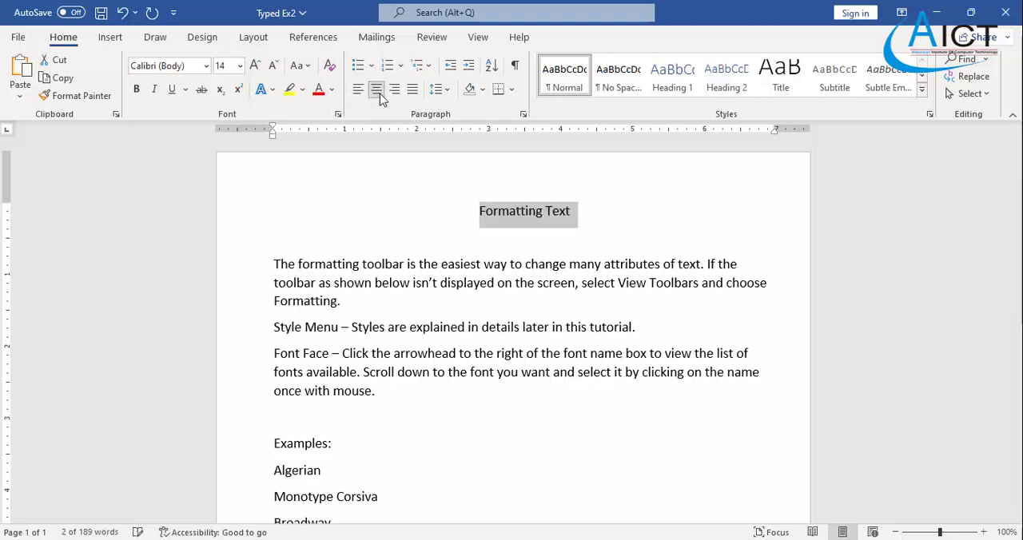
left_click(135, 89)
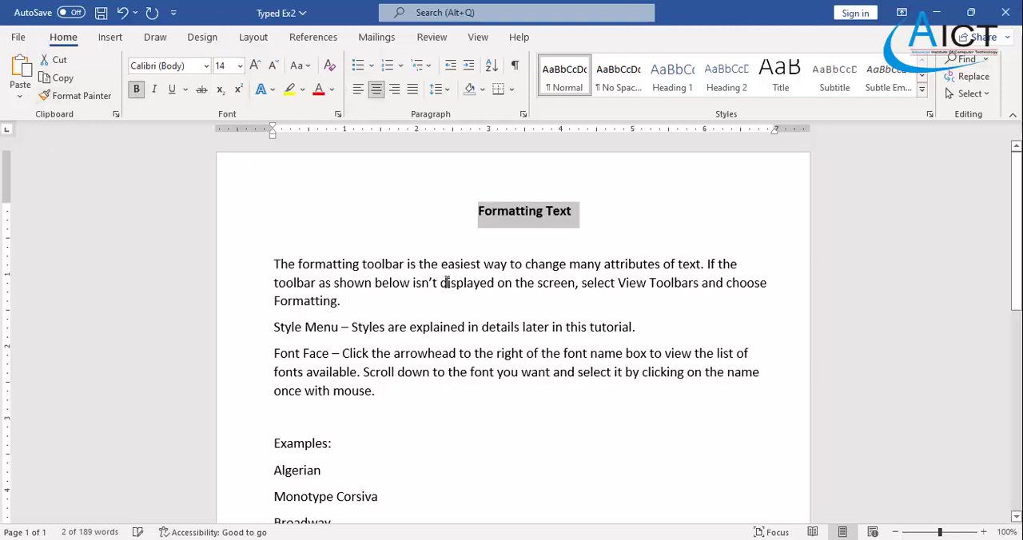
left_click(441, 284)
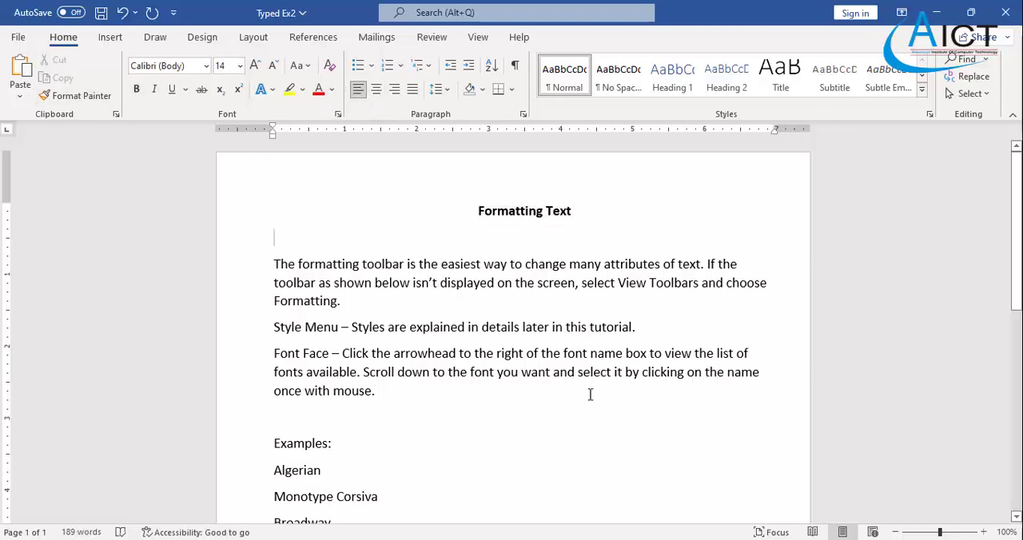
- Make "View Toolbars" and "Formatting." bold in the introductory paragraph, following the Exercise 2 PDF
left_click(603, 539)
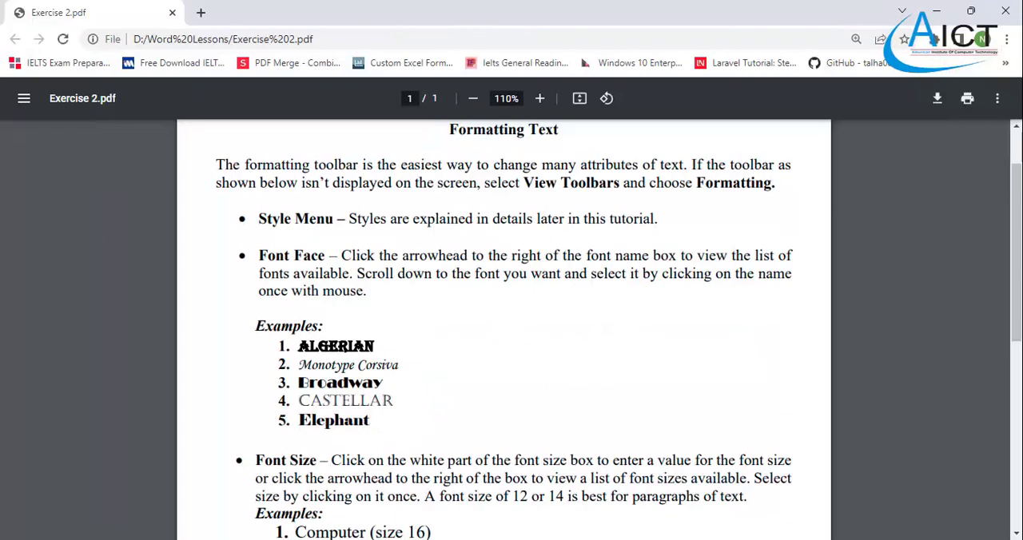
left_click(601, 539)
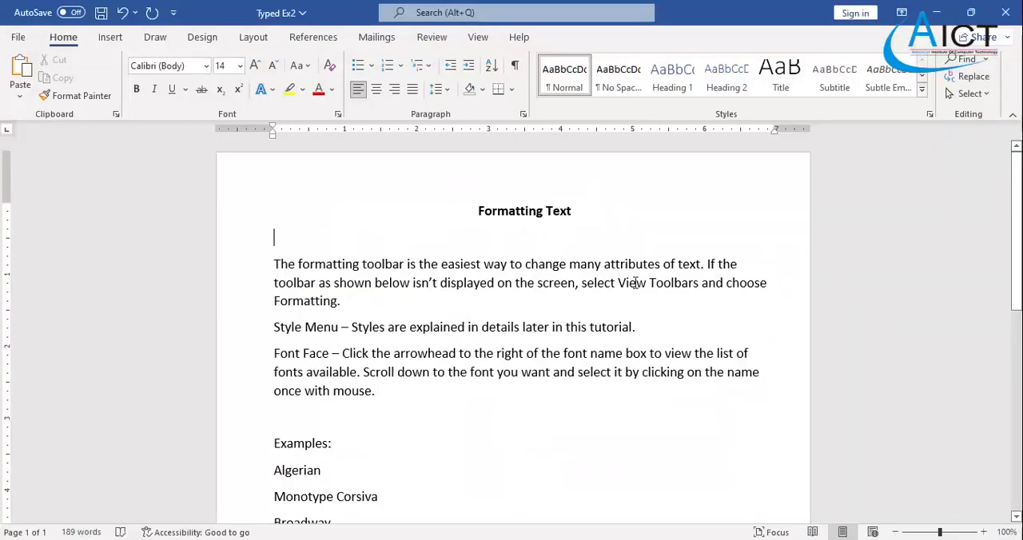
left_click(702, 284, "shift")
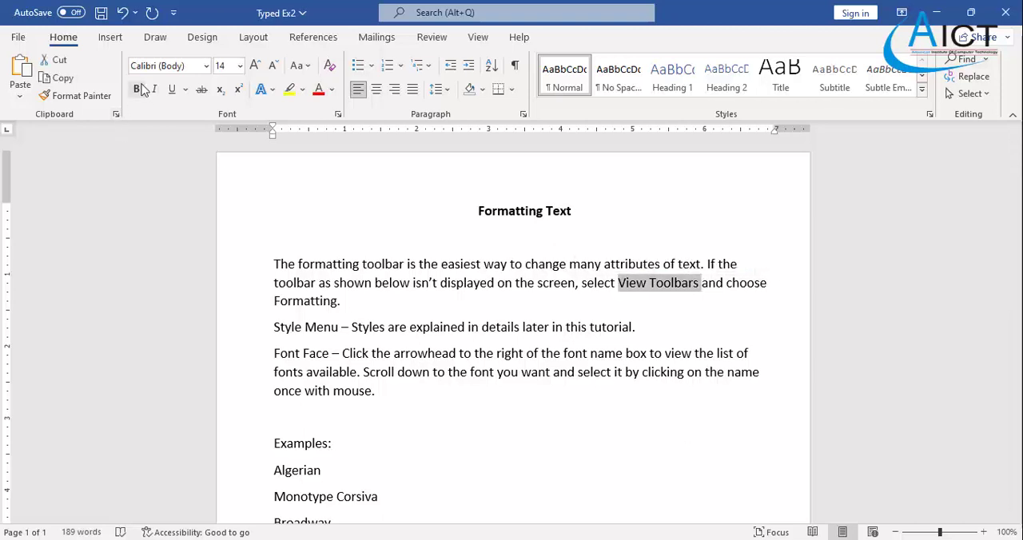
key("ctrl+b")
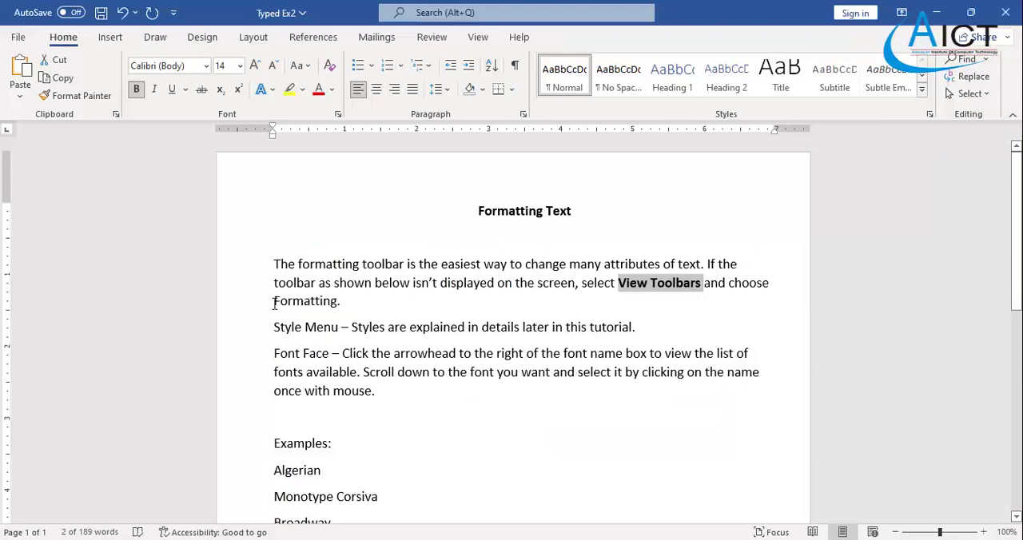
left_click_drag(274, 302, 342, 302)
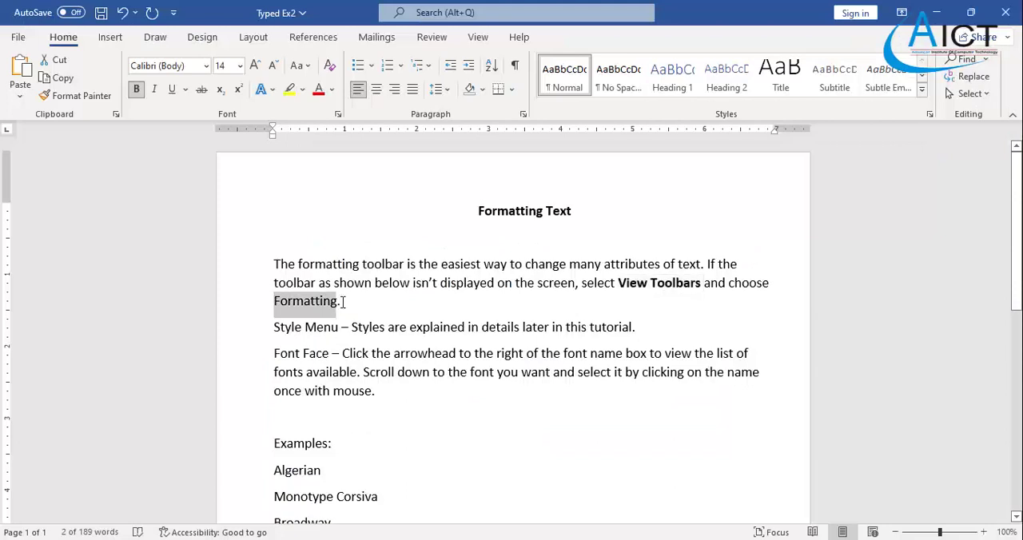
left_click(136, 88)
left_click(495, 426)
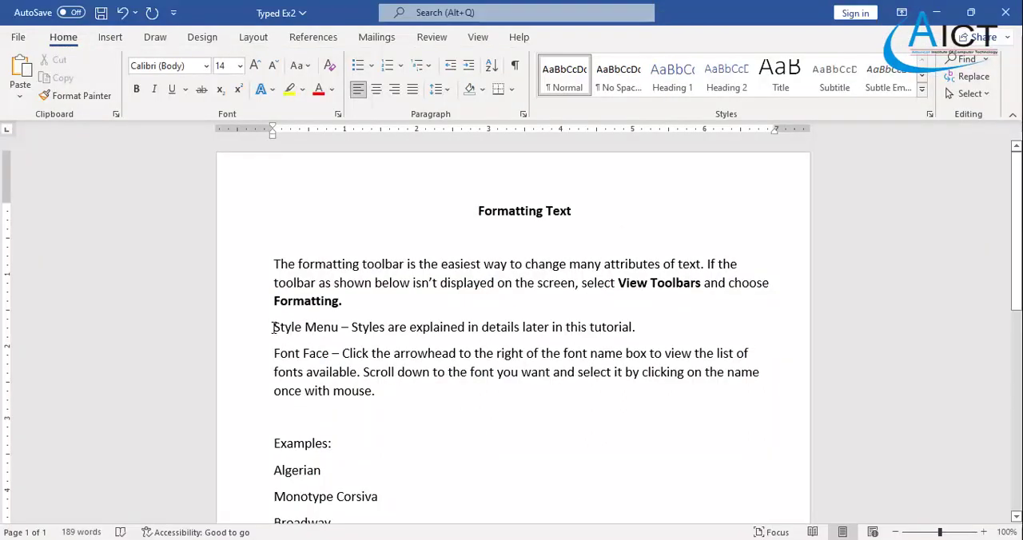
- Turn the Style Menu and Font Face paragraphs into a bulleted list with round bullets
left_click_drag(273, 327, 382, 390)
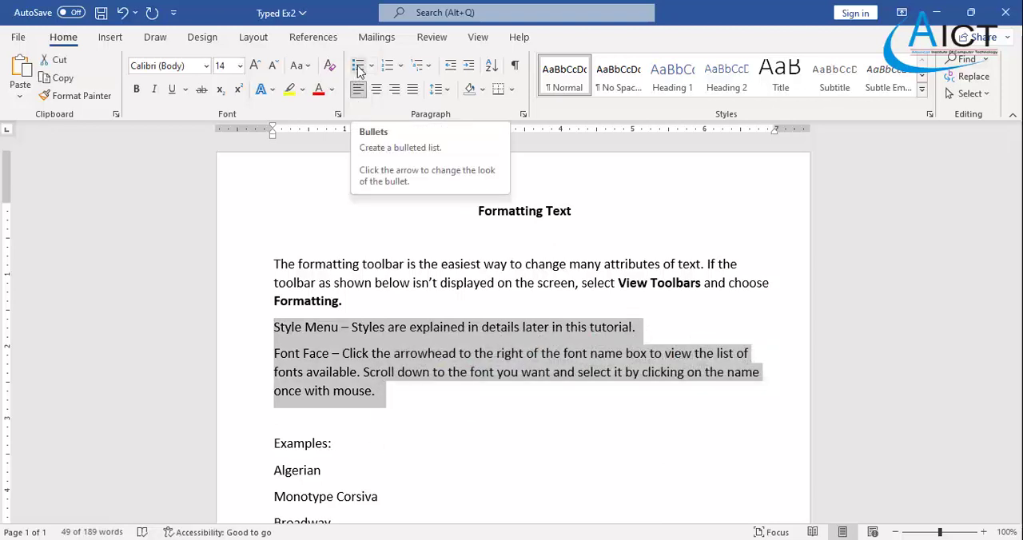
left_click_drag(275, 328, 403, 391)
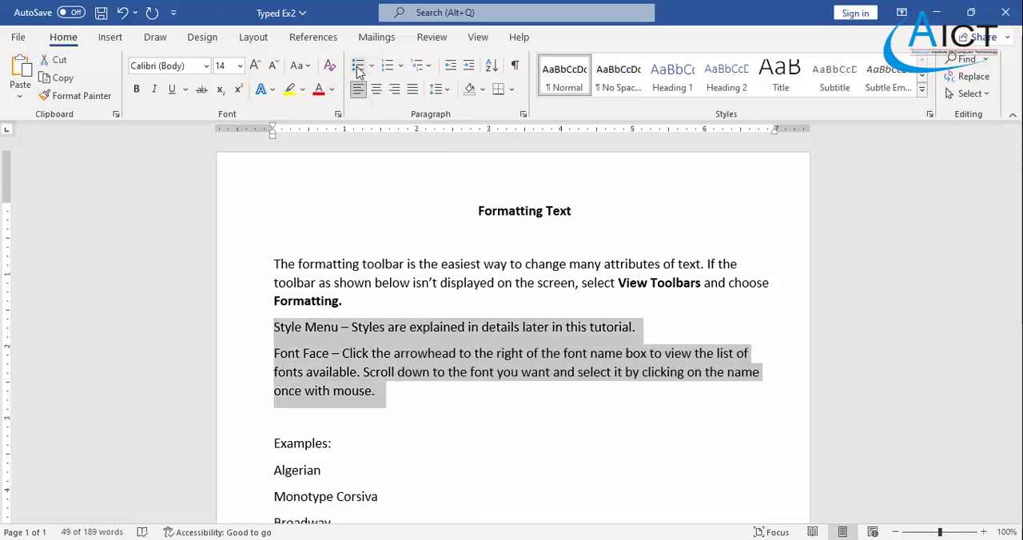
left_click(358, 71)
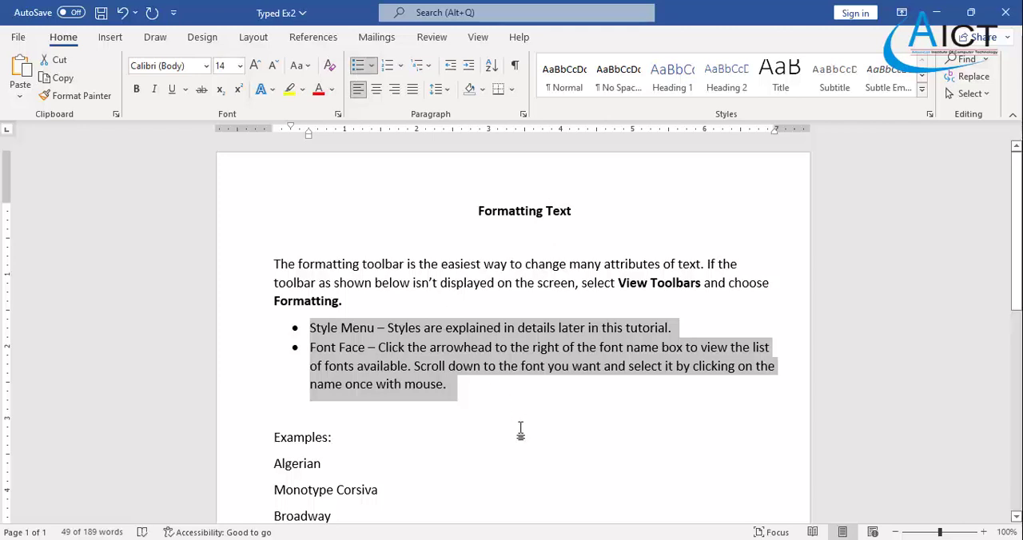
left_click(448, 434)
scroll(383, 415, "down", 1)
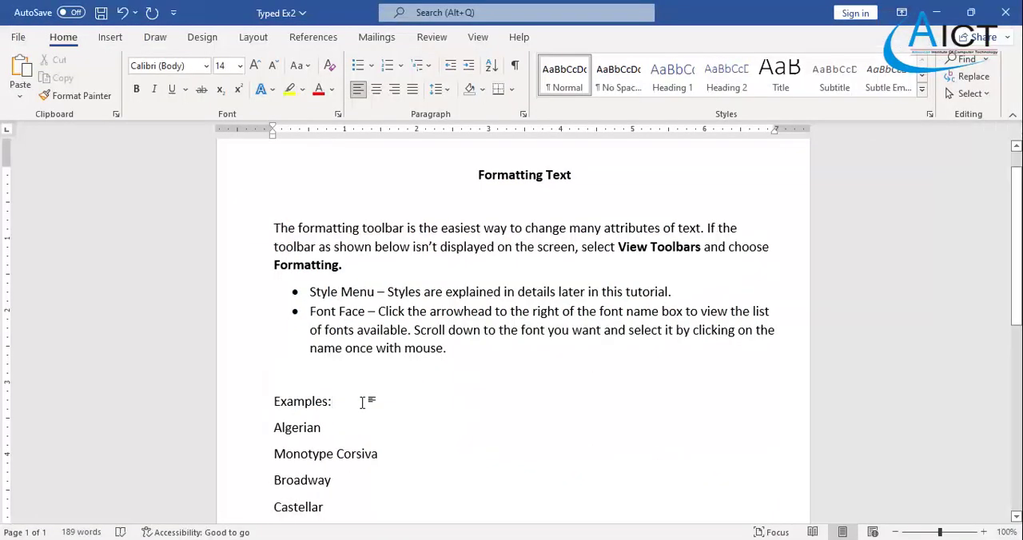
- Make the "Examples:" heading above the font names bold and italic
left_click(255, 402)
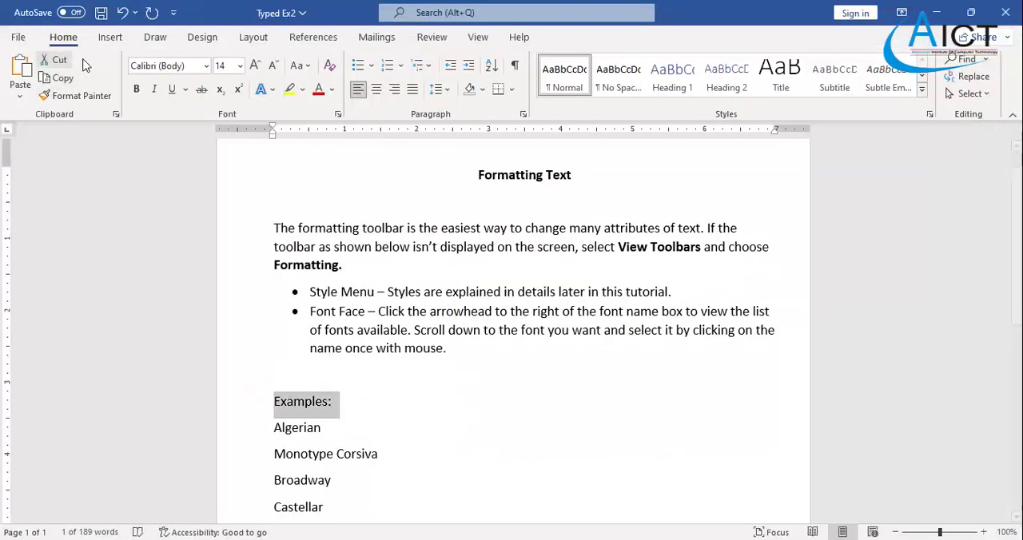
left_click(137, 91)
left_click(155, 90)
- Set the font of the word "Algerian" in the examples to Algerian
scroll(416, 363, "down", 2)
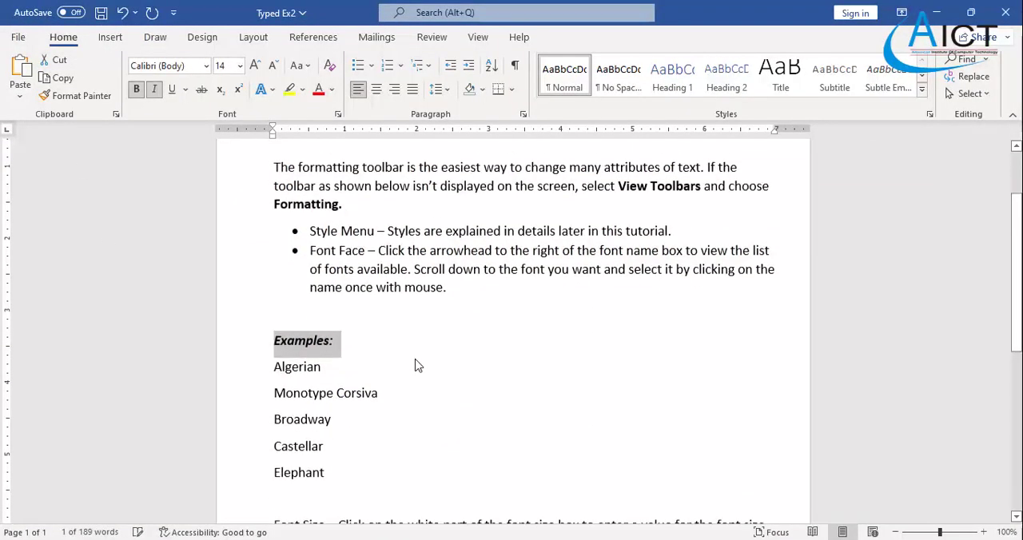
left_click(325, 435)
scroll(312, 384, "down", 1)
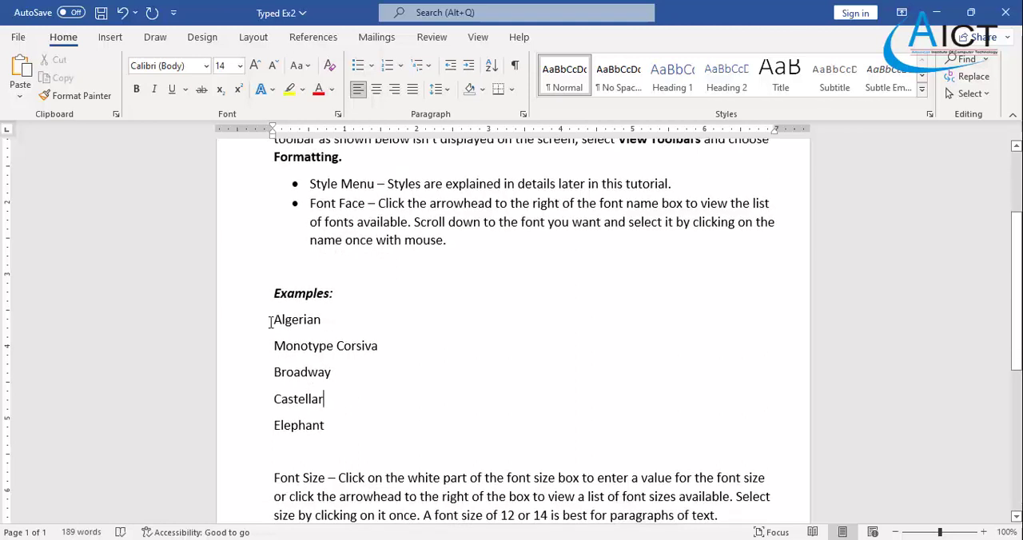
left_click_drag(272, 322, 320, 322)
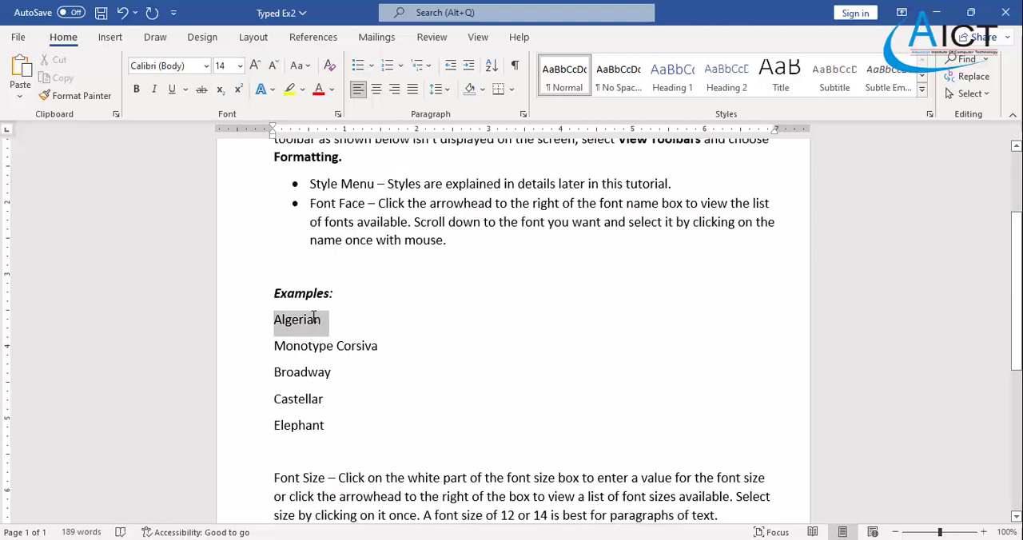
left_click(206, 66)
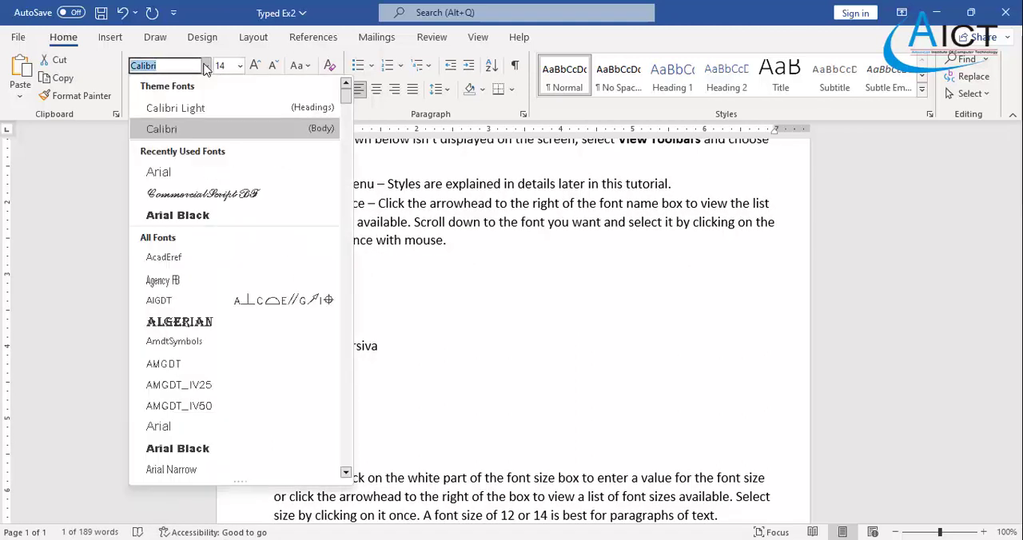
left_click(205, 324)
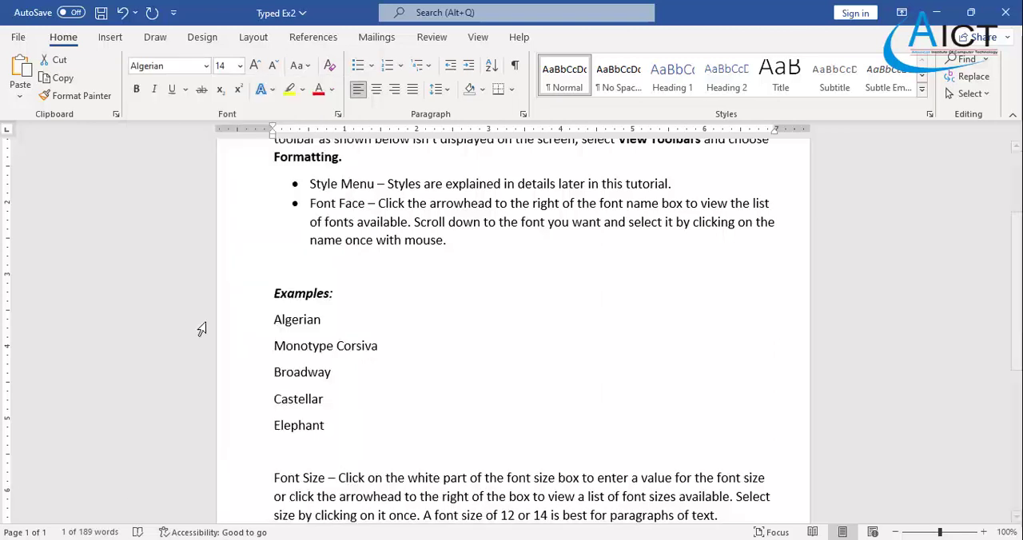
- Set the font of the "Monotype Corsiva" example line to Monotype Corsiva
left_click(371, 374)
left_click_drag(274, 348, 372, 349)
left_click(206, 66)
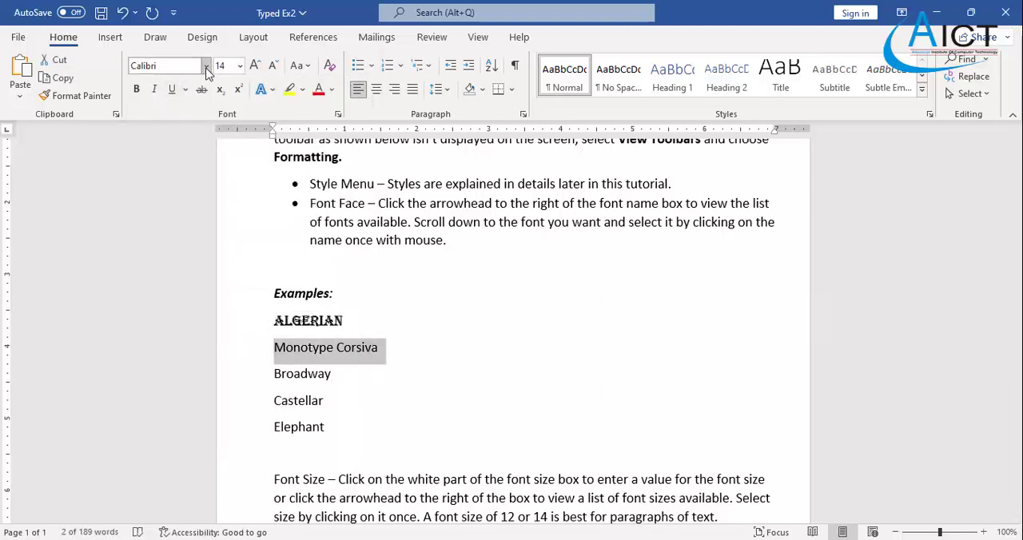
scroll(204, 319, "down", 3)
scroll(204, 318, "down", 6)
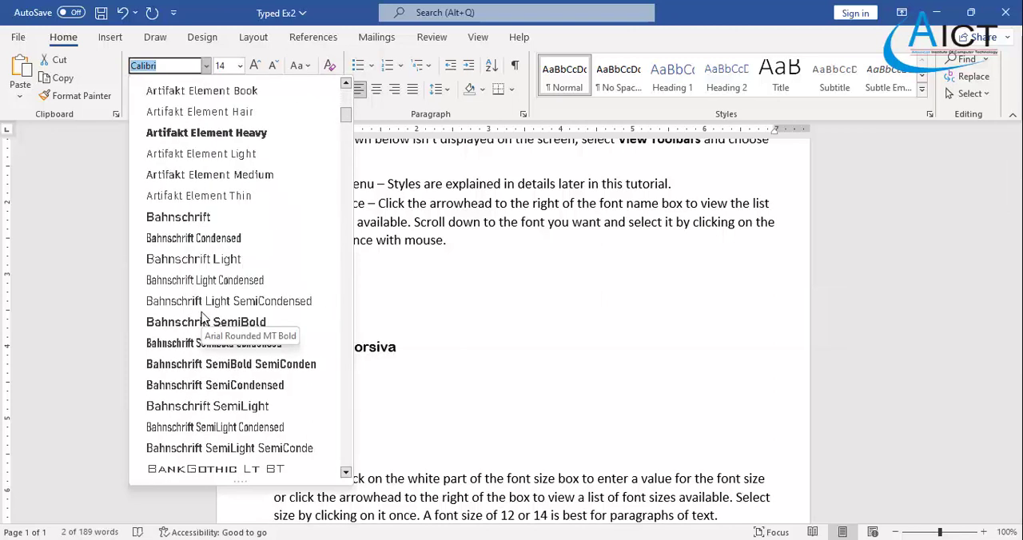
type("Magneto")
scroll(204, 318, "down", 3)
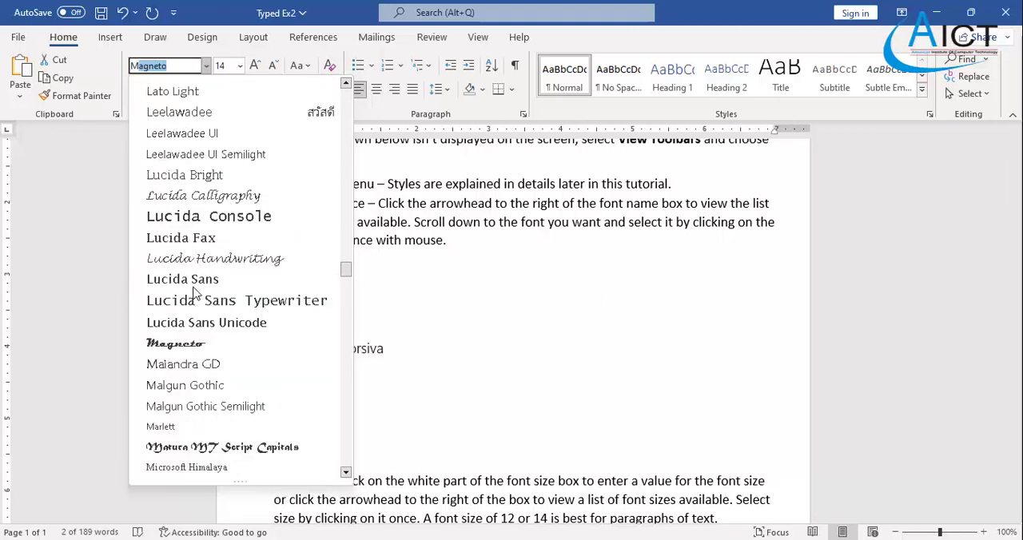
scroll(192, 294, "down", 7)
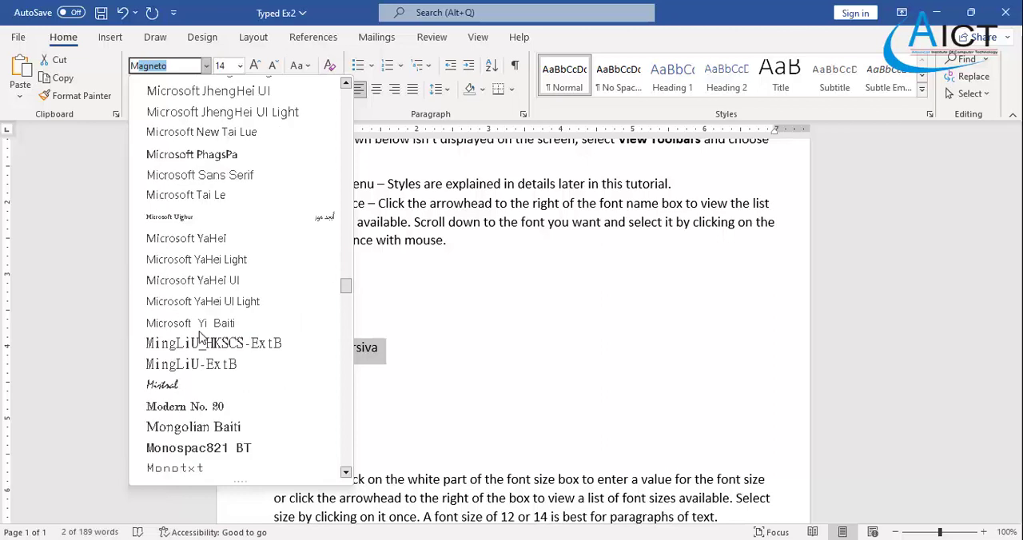
scroll(198, 349, "down", 1)
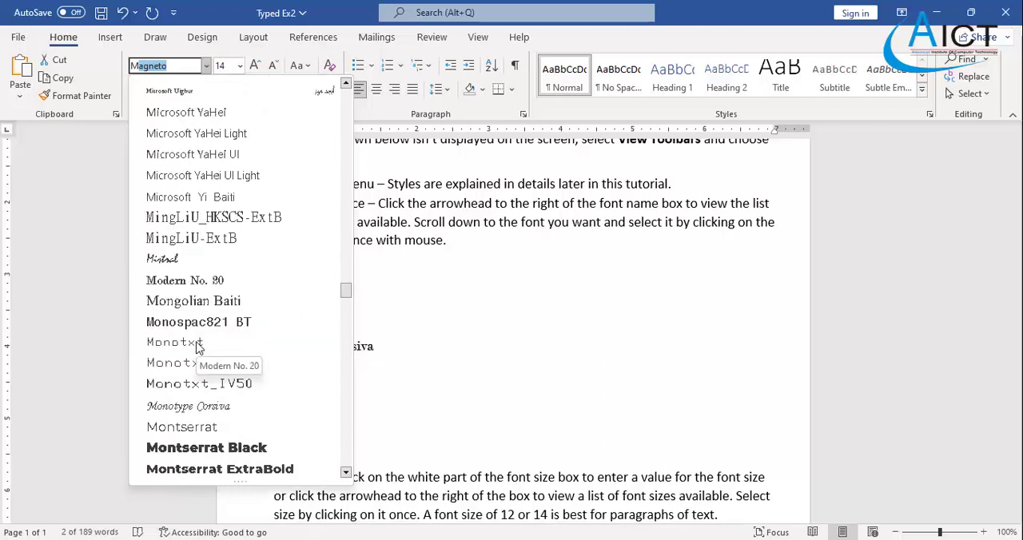
left_click(196, 406)
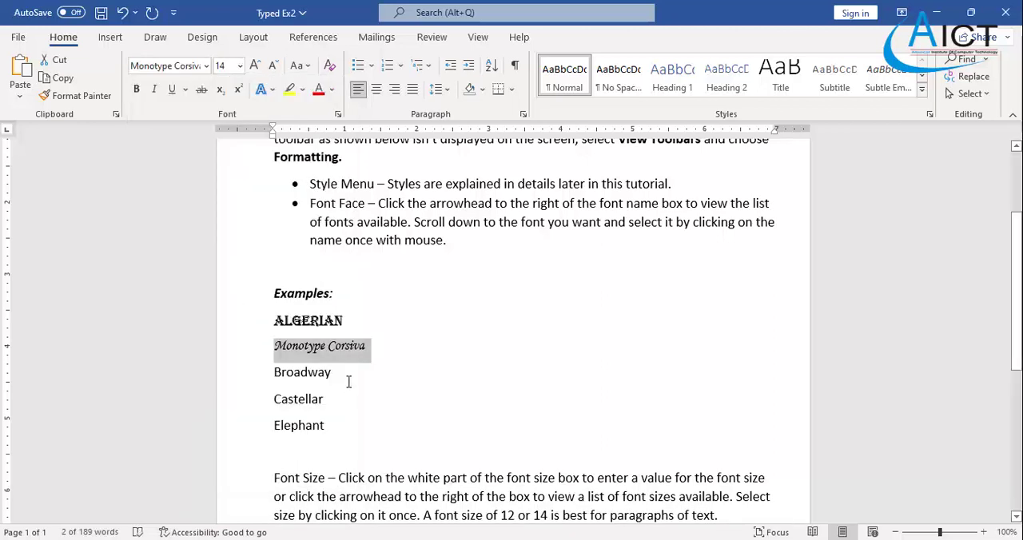
- Set the font of the "Broadway" example line to Broadway
left_click(340, 381)
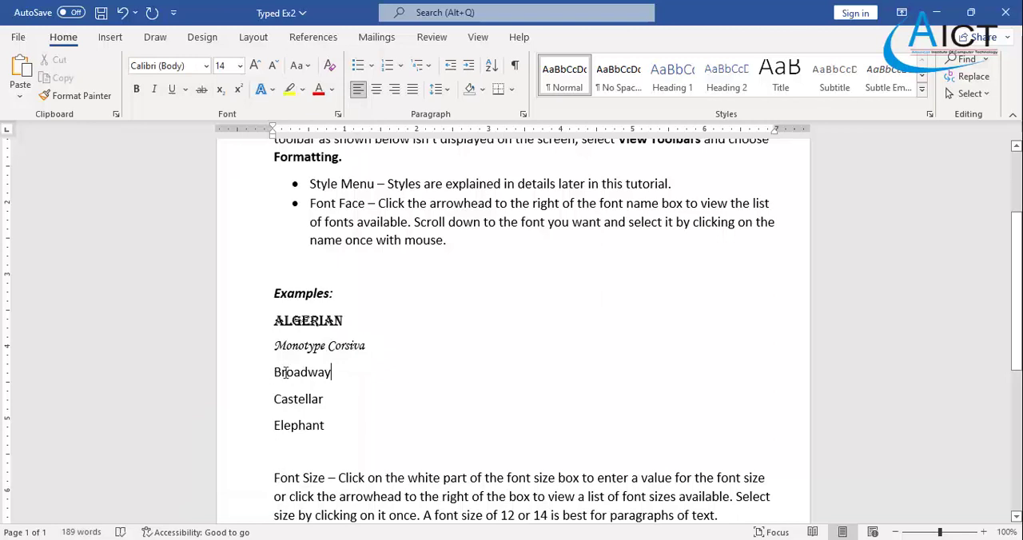
left_click_drag(285, 372, 339, 374)
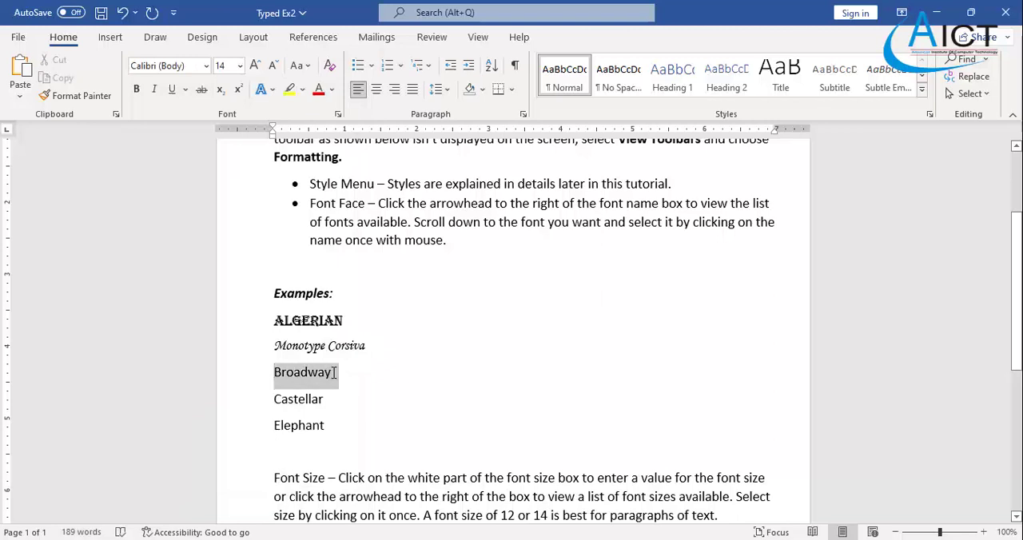
left_click(208, 67)
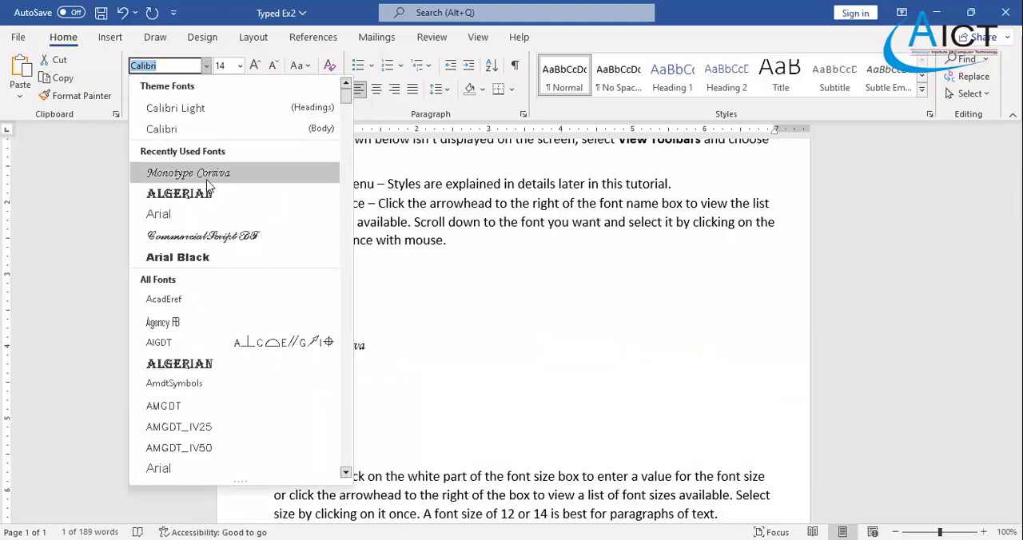
scroll(207, 186, "down", 10)
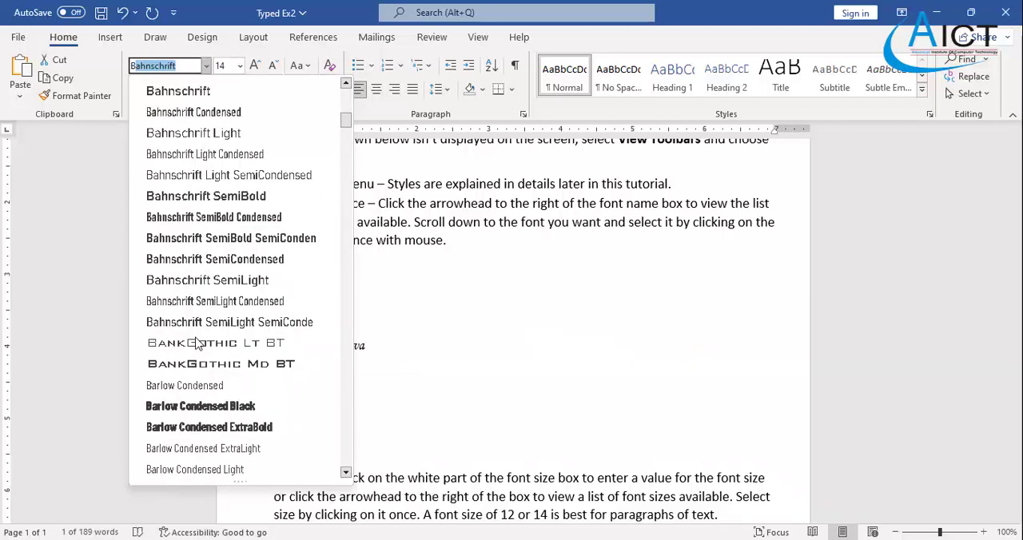
scroll(199, 342, "down", 2)
scroll(198, 342, "down", 3)
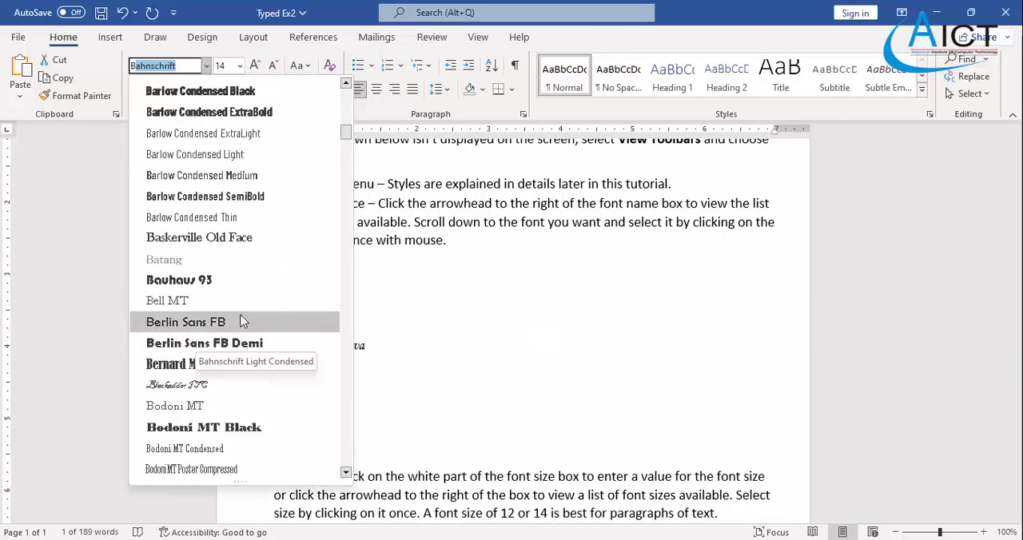
scroll(244, 321, "down", 2)
left_click(256, 406)
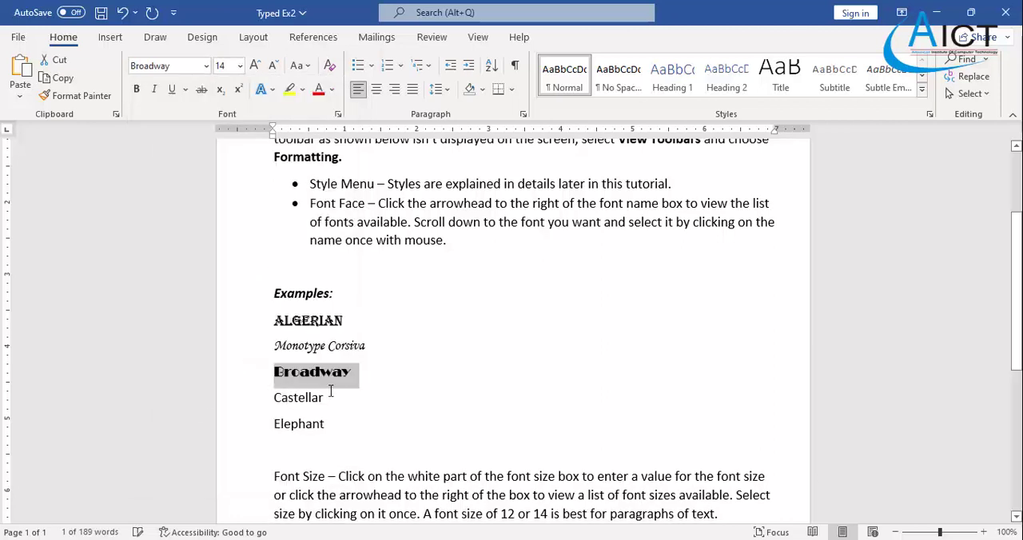
- Set the font of the "Castellar" example line to Castellar
left_click_drag(327, 400, 271, 399)
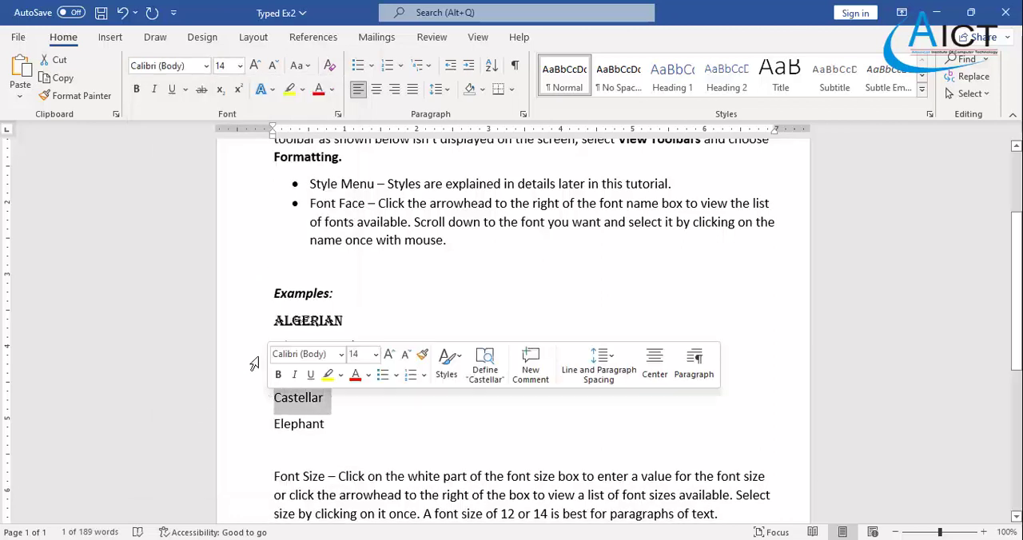
left_click(206, 66)
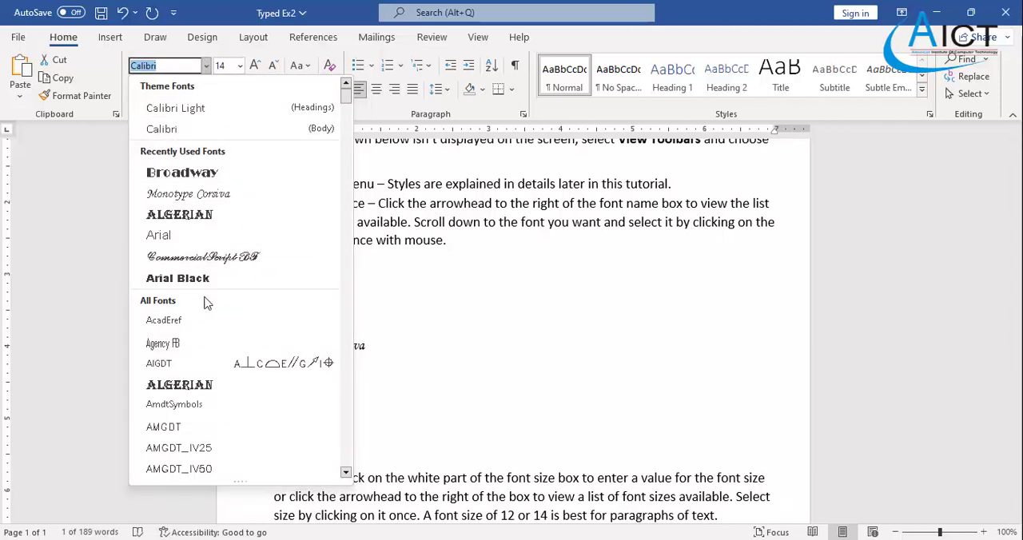
type("Cascadia Code")
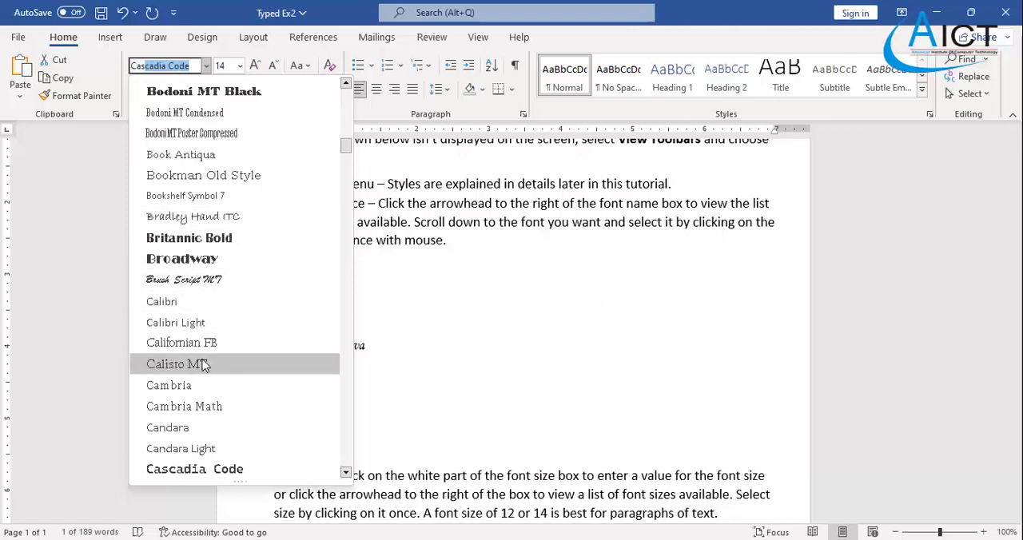
scroll(205, 364, "down", 5)
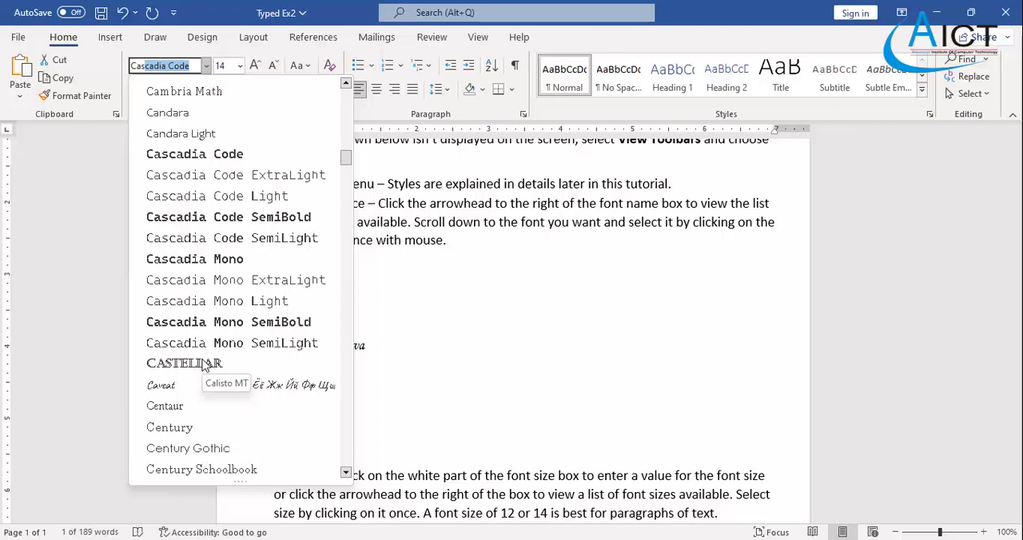
left_click(205, 365)
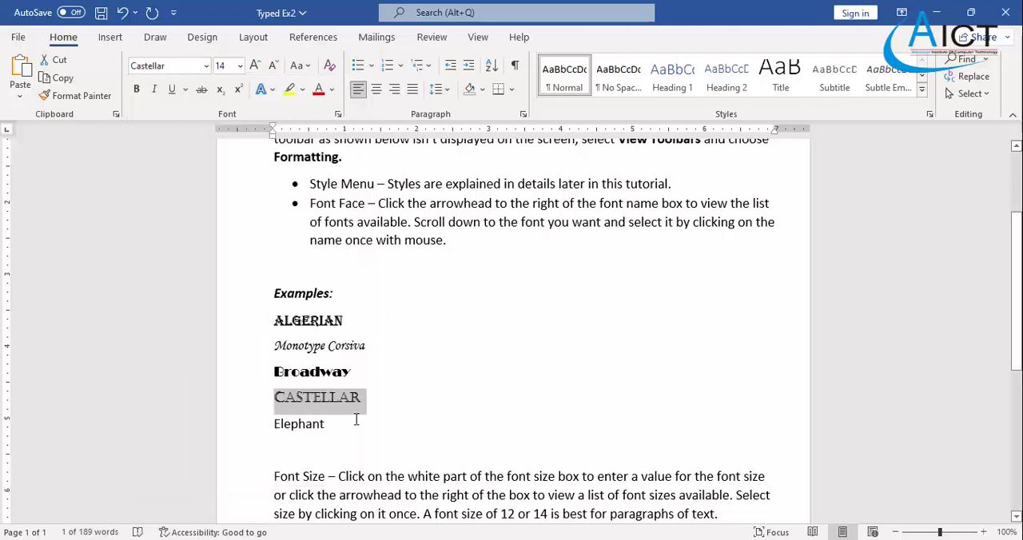
- Set the font of the "Elephant" example line to Elephant, following the Exercise 2 PDF
left_click(355, 424)
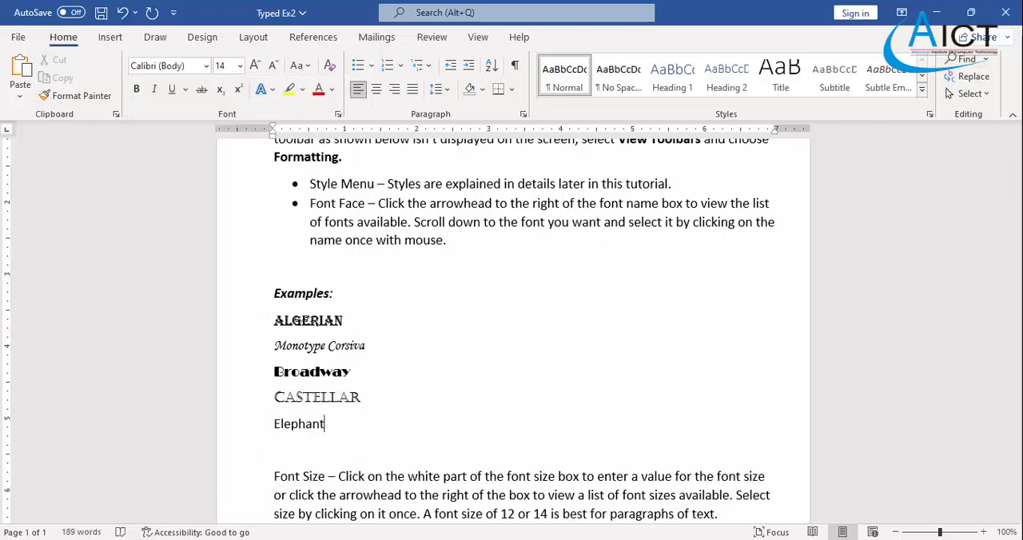
key("alt+Tab")
key("alt+Tab")
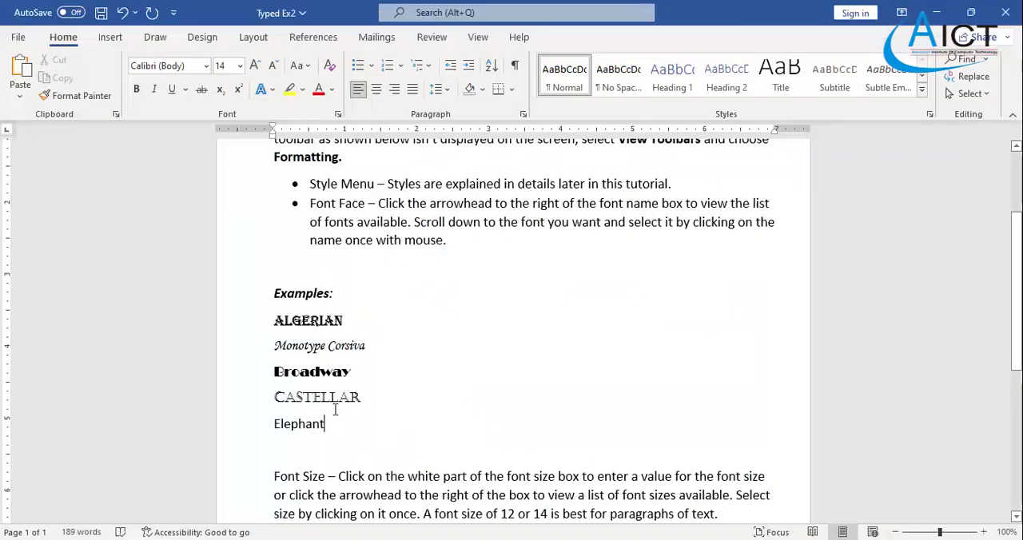
triple_click(316, 425)
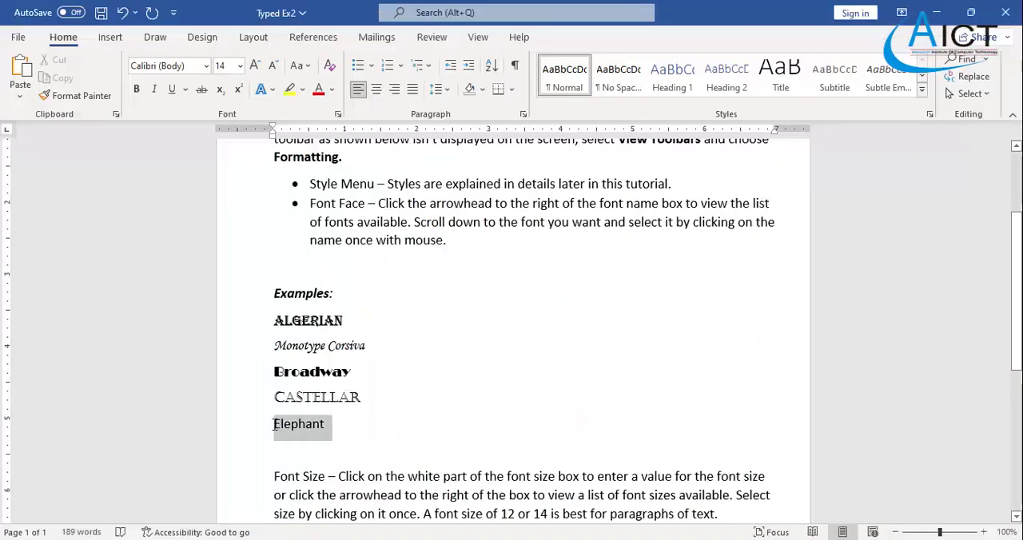
left_click(207, 66)
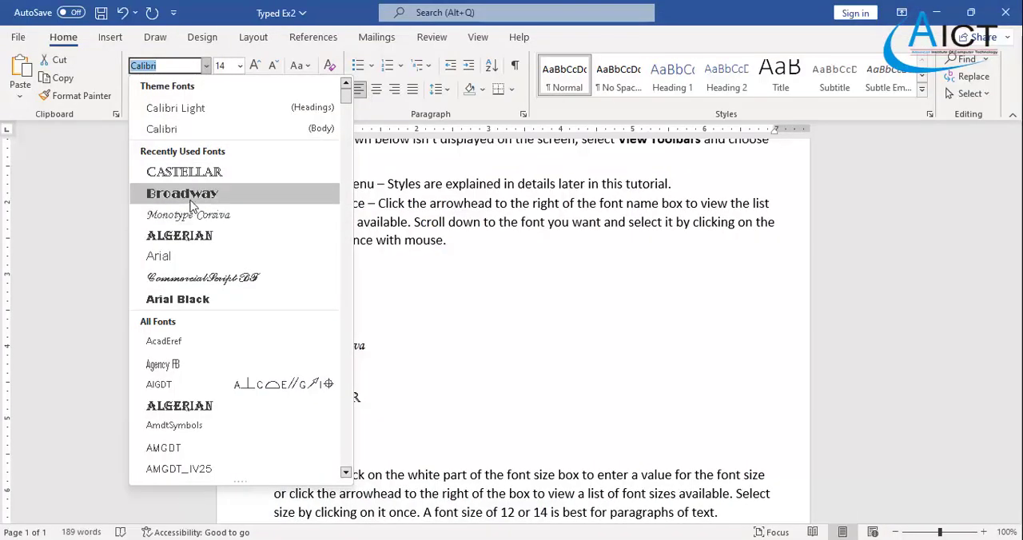
type("E")
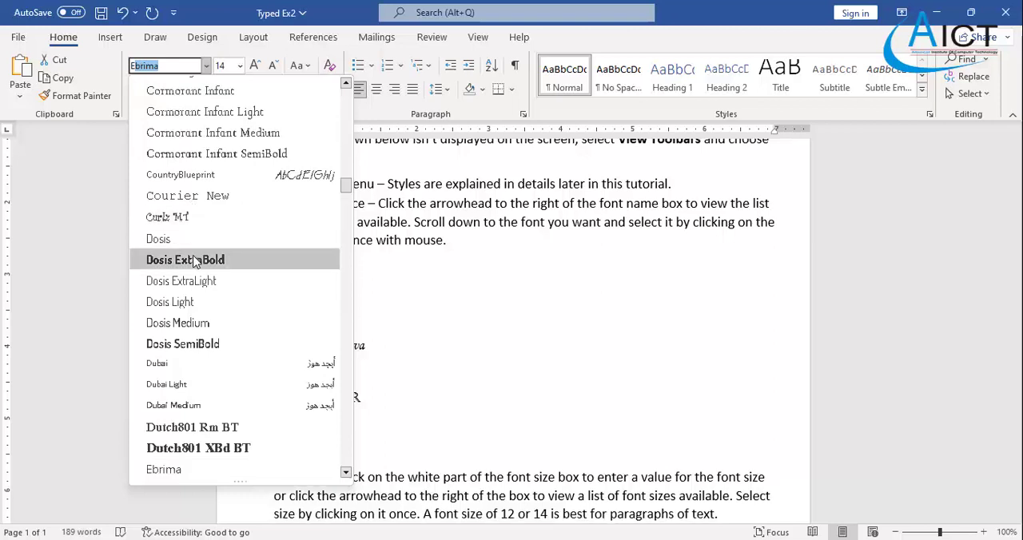
type("lephant")
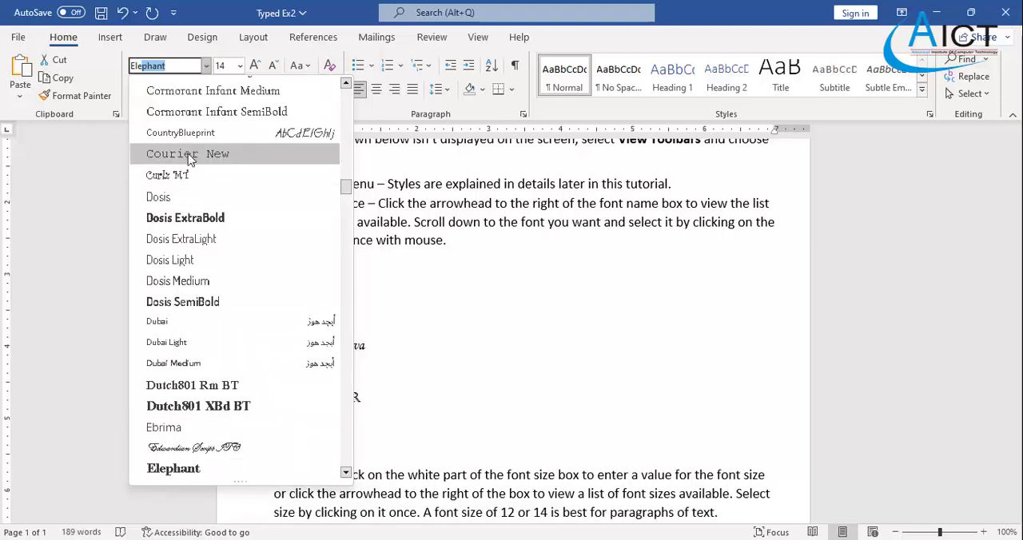
scroll(194, 235, "up", 3)
scroll(194, 243, "down", 7)
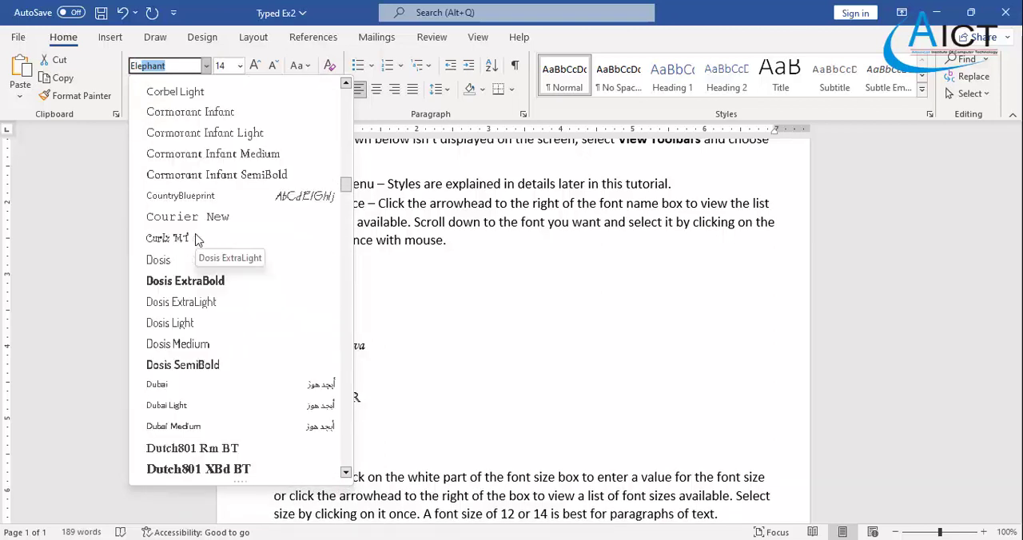
scroll(194, 252, "down", 2)
scroll(188, 192, "up", 2)
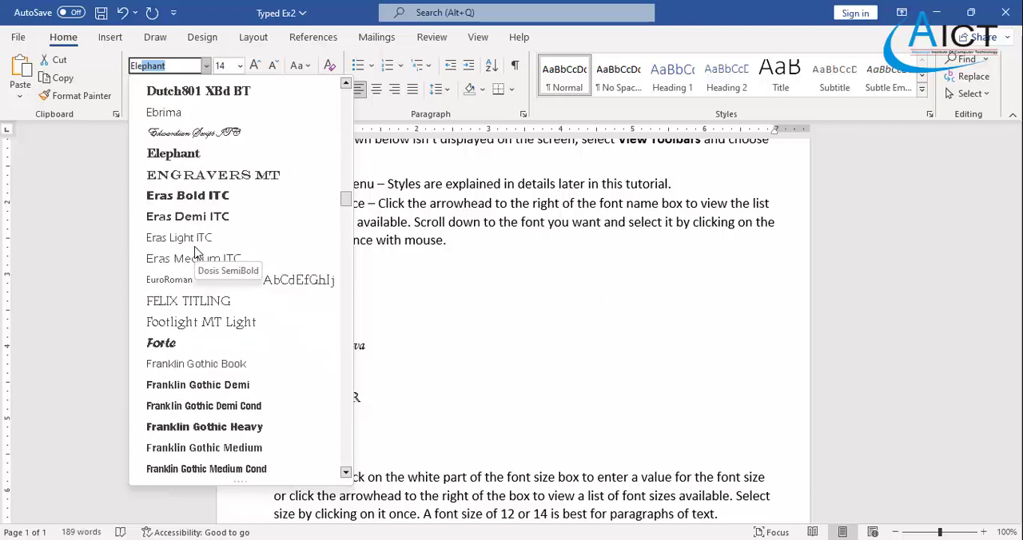
left_click(187, 160)
left_click(400, 404)
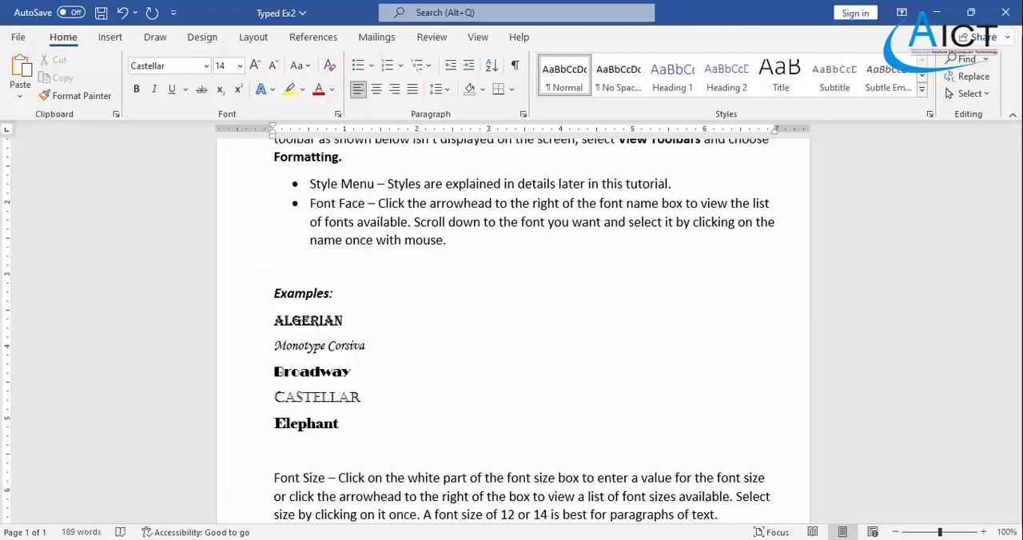
- Turn the five font examples from Algerian to Elephant into a numbered list, following the Exercise 2 PDF
left_click(596, 539)
key("alt+Tab")
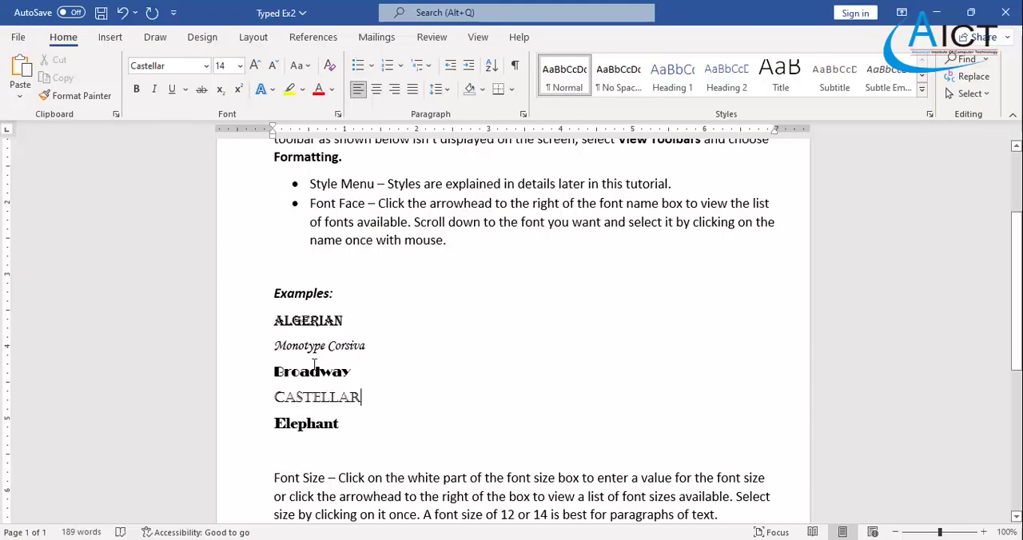
left_click_drag(314, 332, 366, 423)
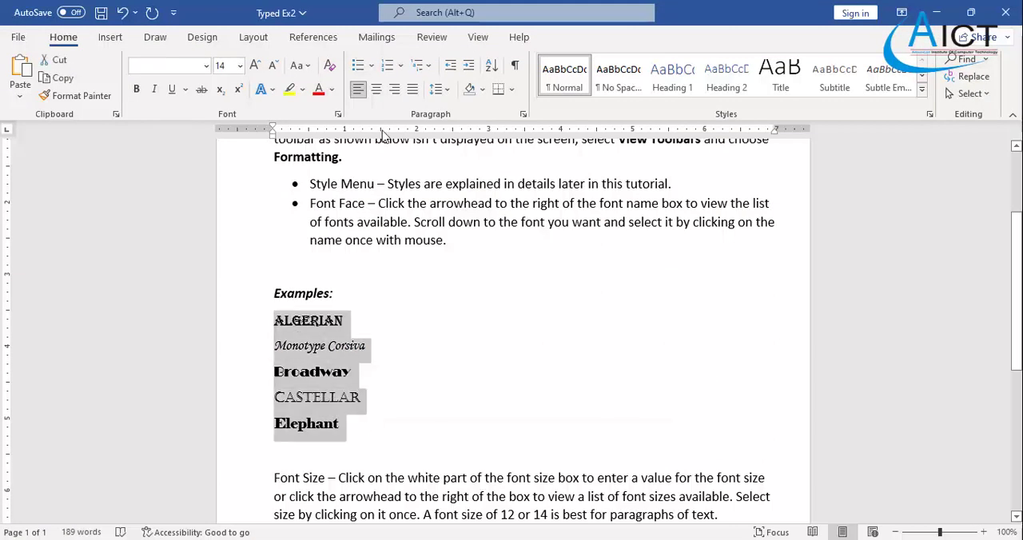
left_click(386, 70)
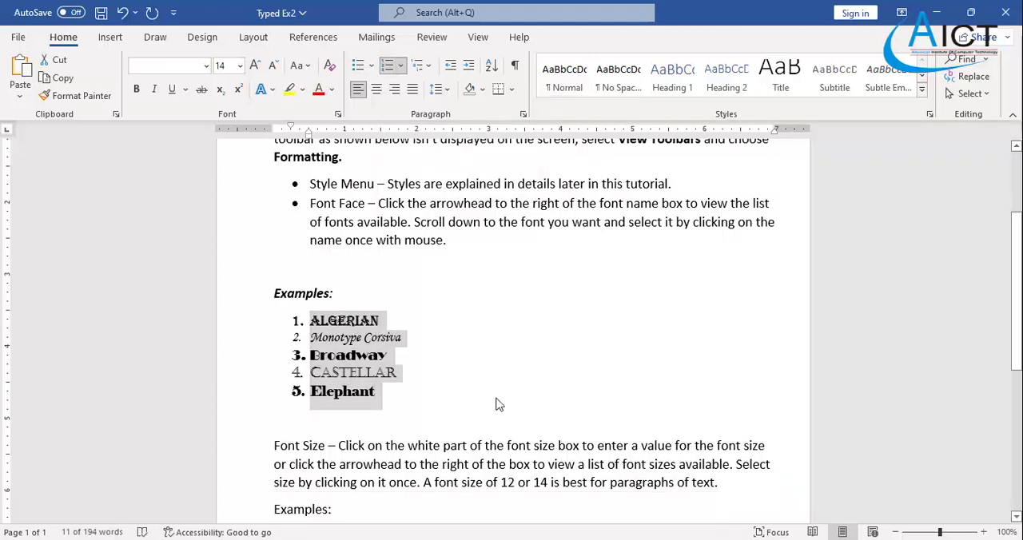
- Turn the "Font Size" paragraph below the font examples into a bulleted item, following the Exercise 2 PDF
left_click(452, 391)
scroll(452, 389, "down", 2)
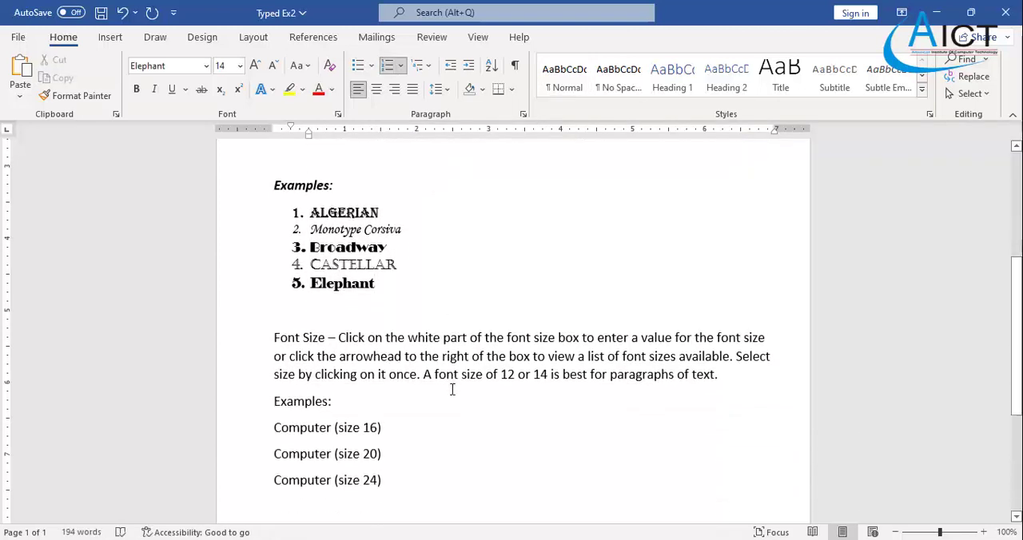
left_click(274, 340)
left_click(675, 539)
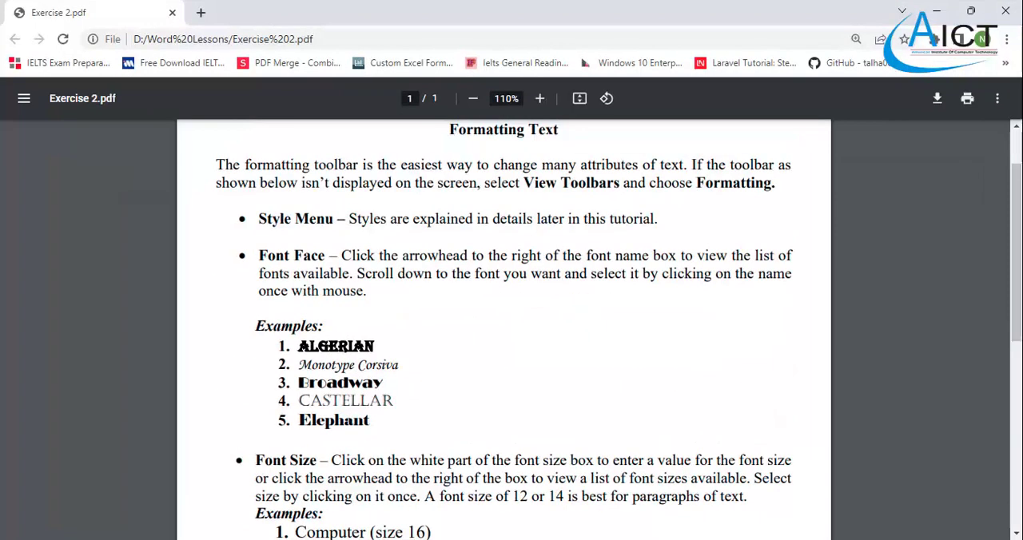
key("alt+Tab")
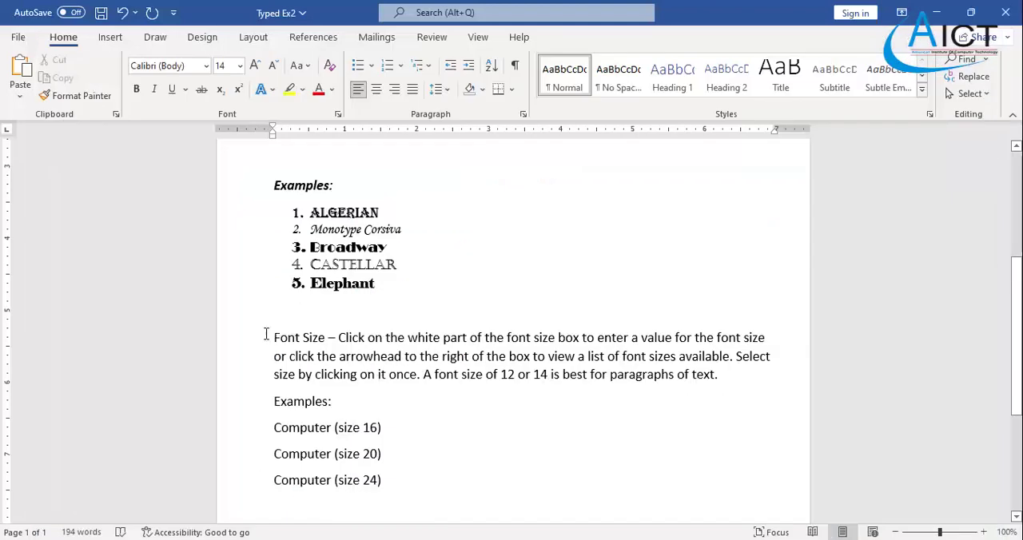
left_click_drag(275, 339, 726, 379)
left_click(360, 67)
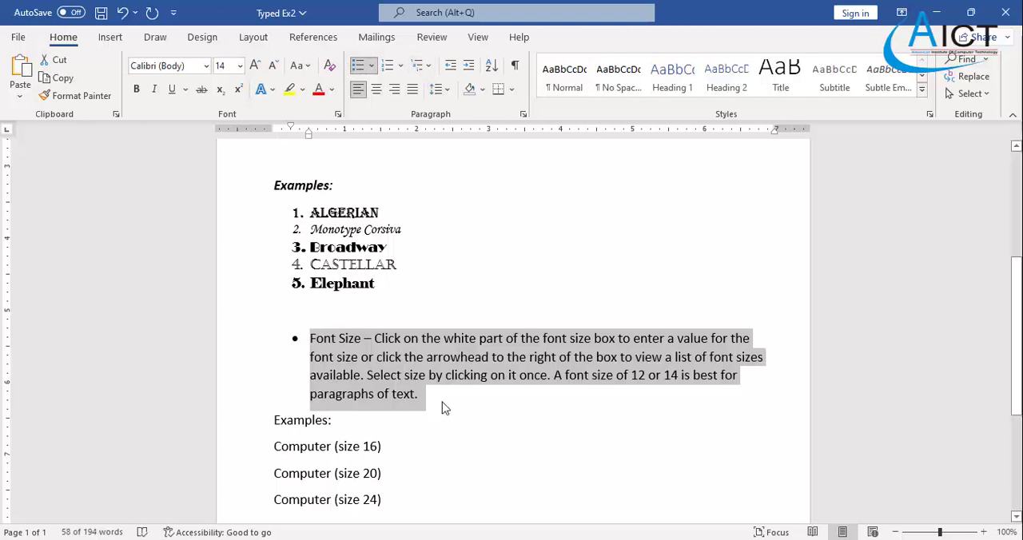
- Make the "Examples:" line below the Font Size paragraph bold and italic
left_click(352, 423)
left_click_drag(349, 422, 257, 420)
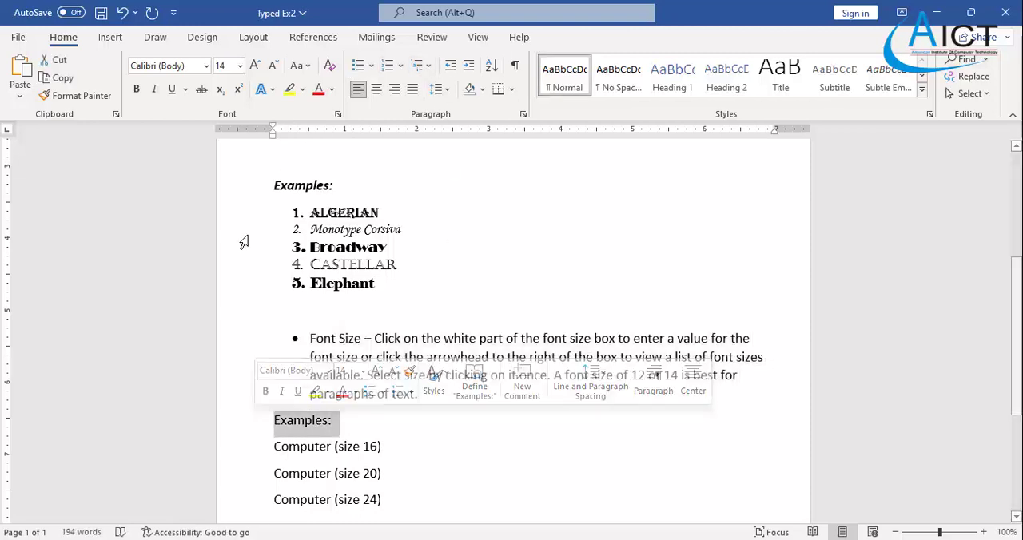
left_click(136, 88)
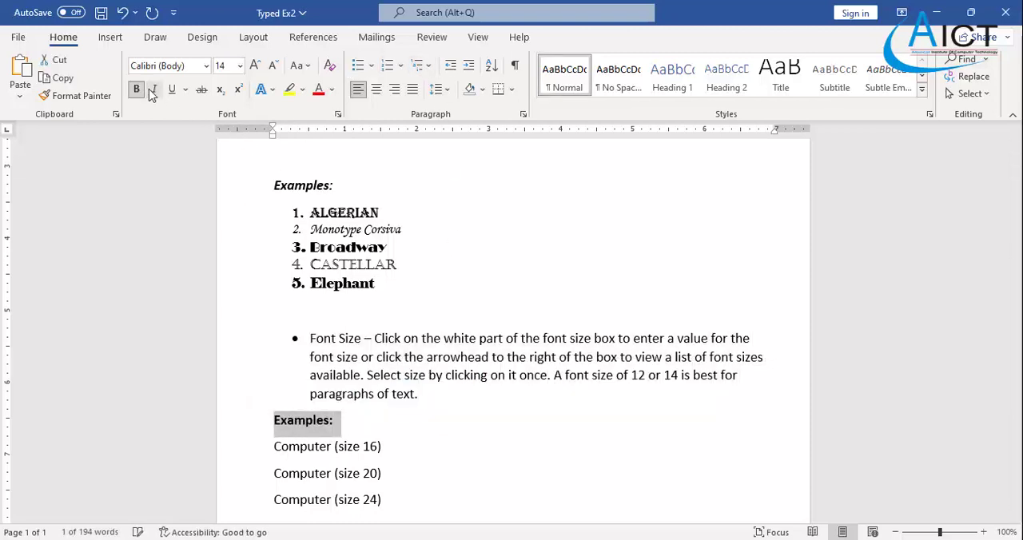
left_click(153, 91)
left_click(405, 447)
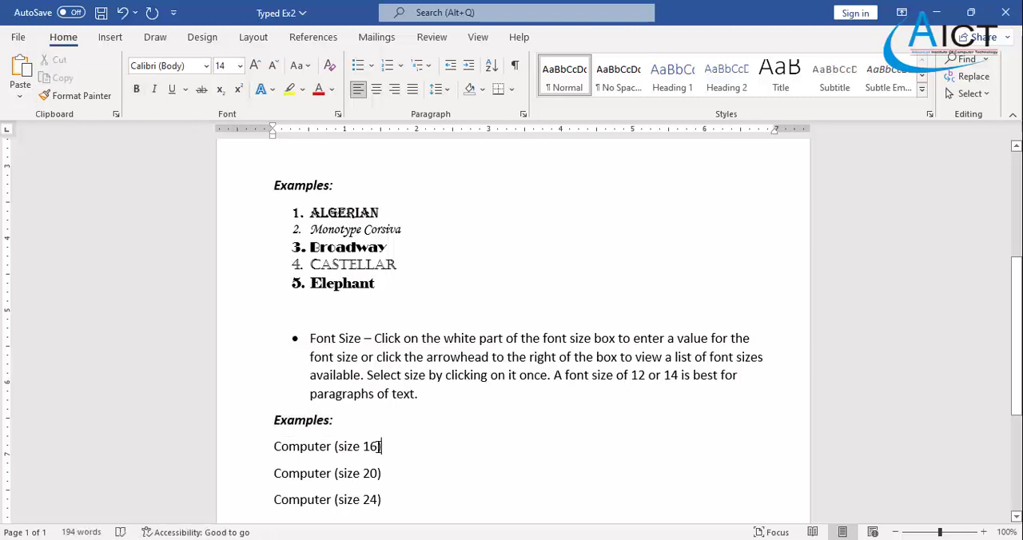
- Set the font size of the "Computer (size 16)" line to 16
left_click_drag(380, 448, 276, 448)
left_click(240, 65)
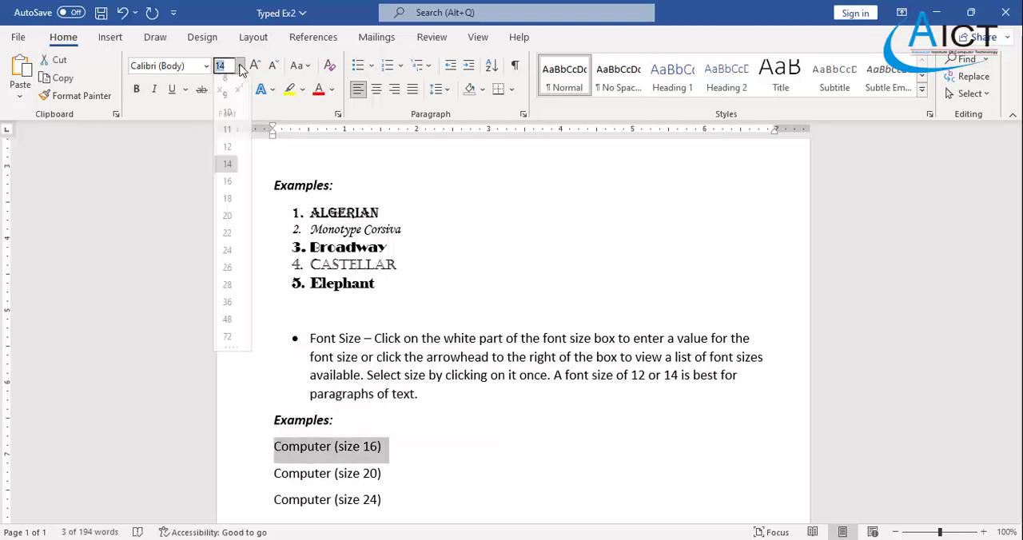
left_click(228, 188)
- Set the font size of the "Computer (size 20)" line to 20
scroll(293, 293, "down", 3)
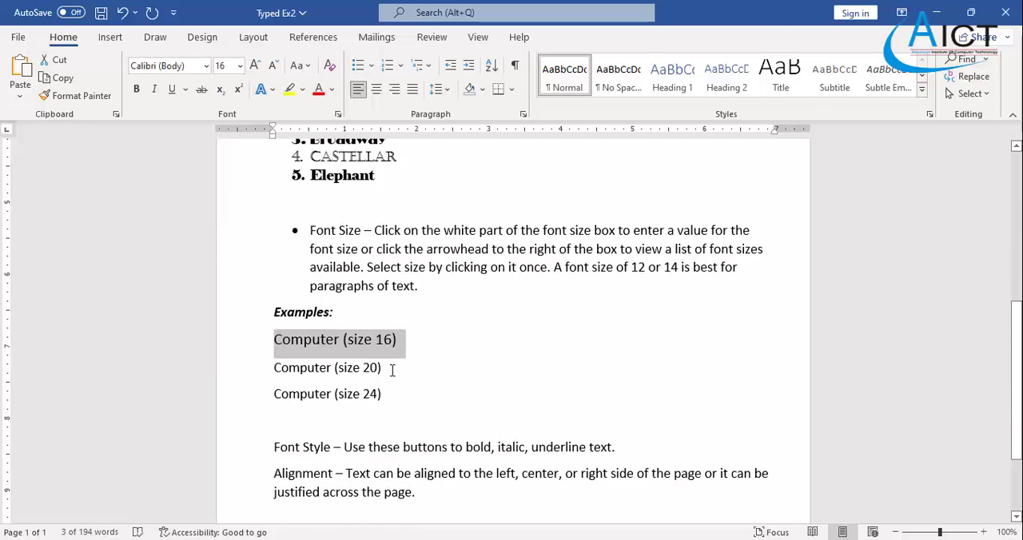
left_click_drag(391, 371, 259, 369)
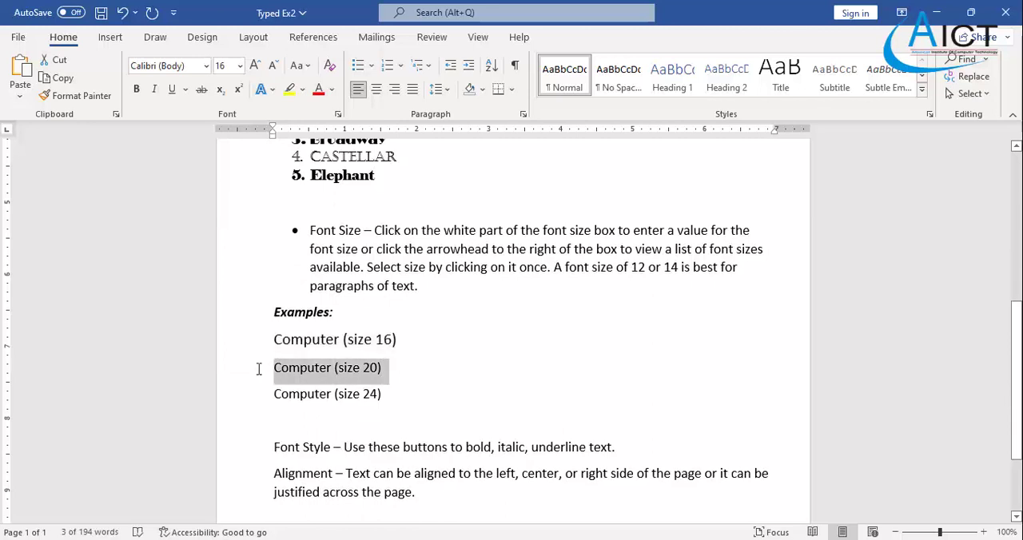
left_click(240, 65)
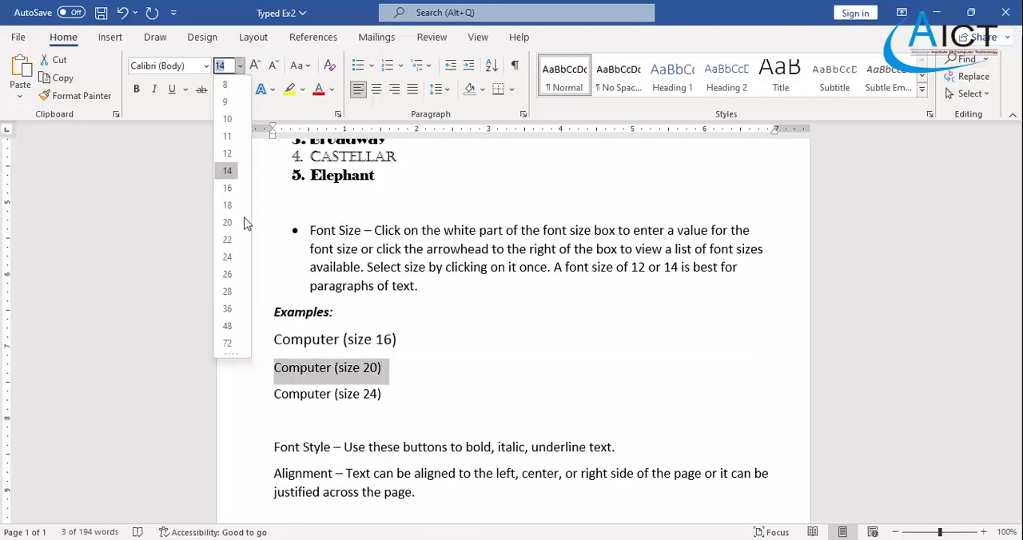
left_click(229, 223)
- Set the font size of the "Computer (size 24)" line to 24
left_click_drag(391, 406, 261, 413)
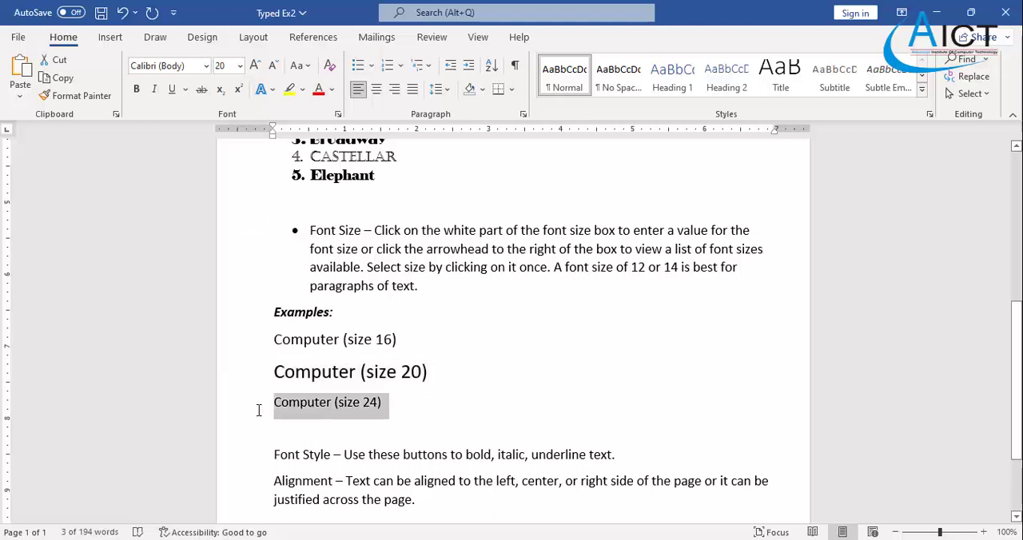
left_click(240, 66)
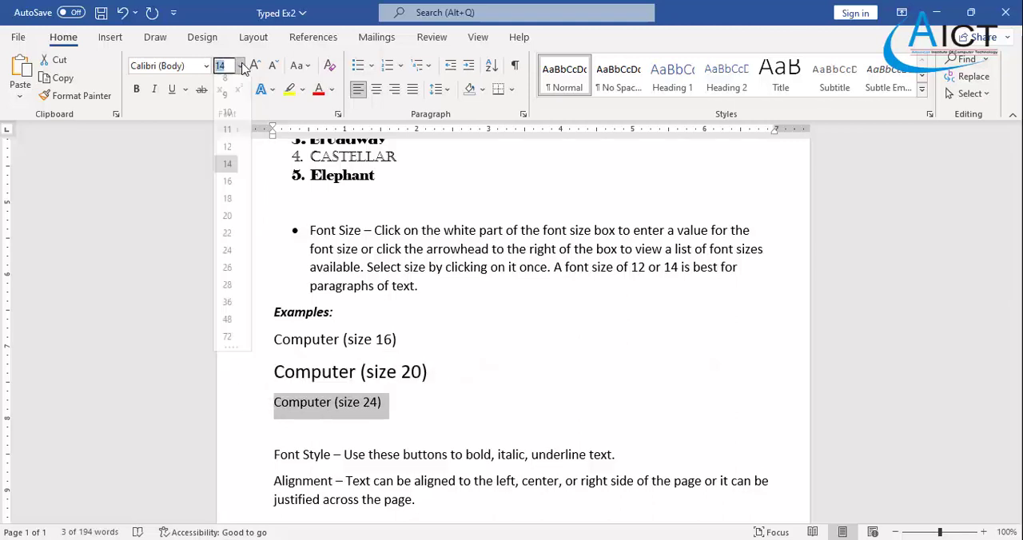
left_click(229, 258)
- Turn the "Font Style" and "Alignment" paragraphs at the end of the document into a bulleted list
scroll(445, 347, "down", 3)
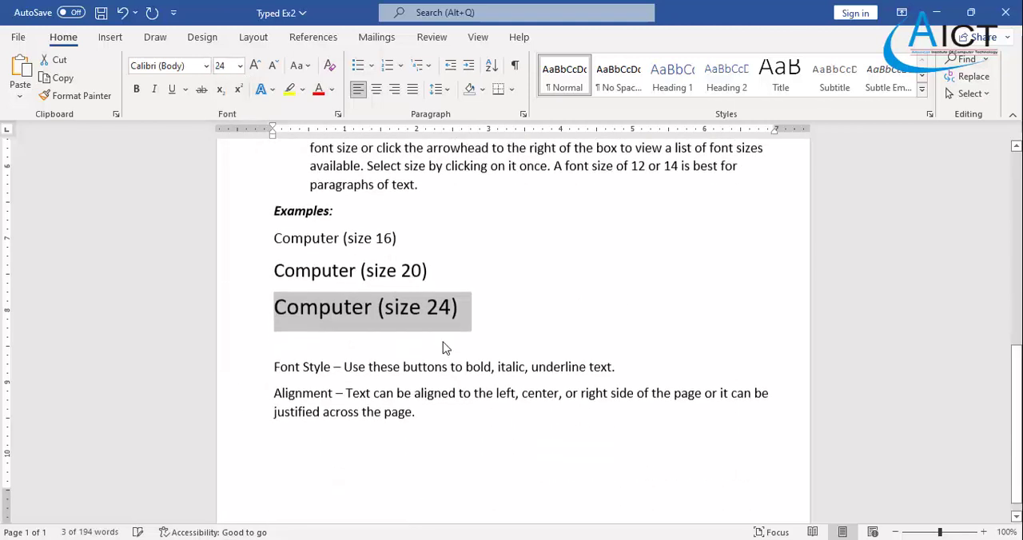
left_click(390, 361)
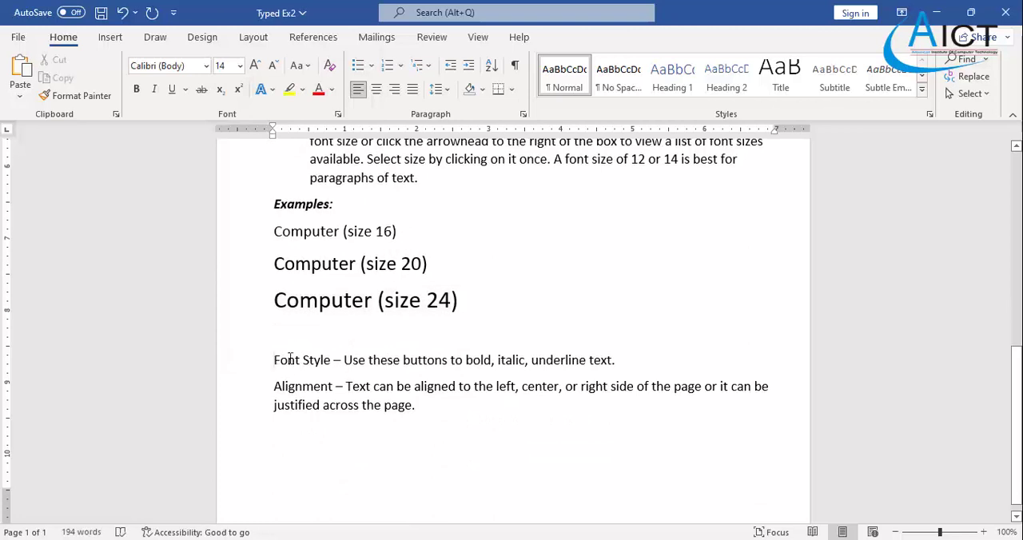
left_click_drag(291, 358, 432, 410)
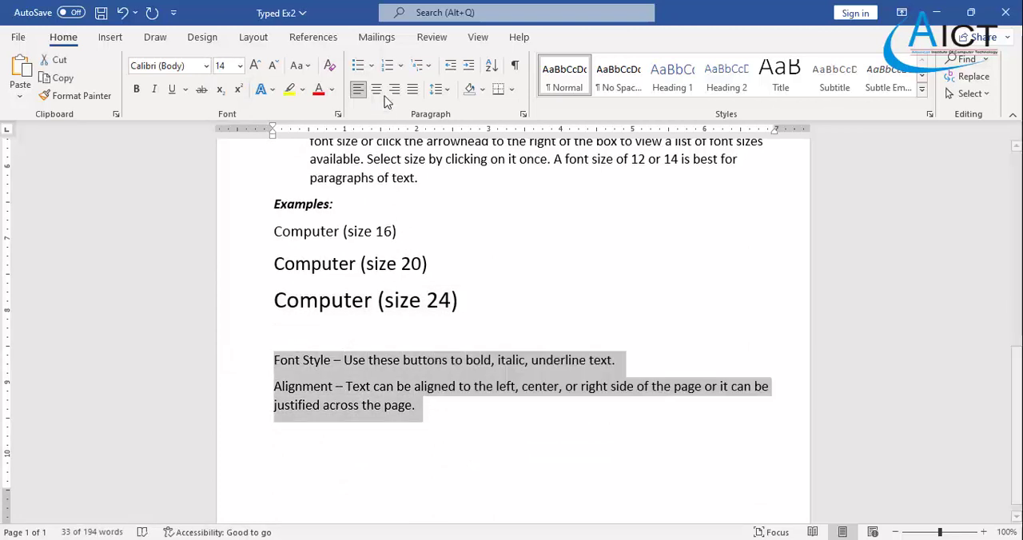
left_click(358, 66)
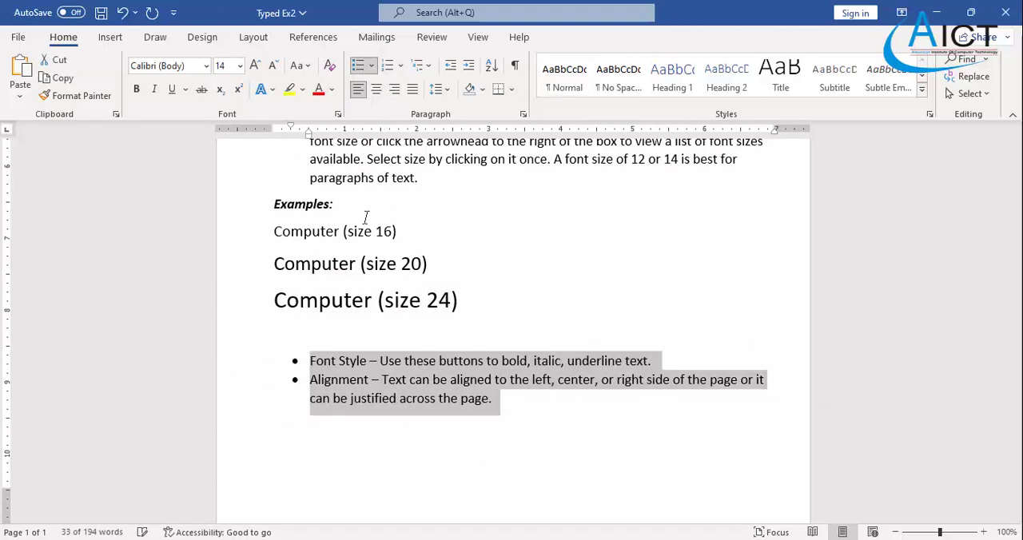
left_click(427, 345)
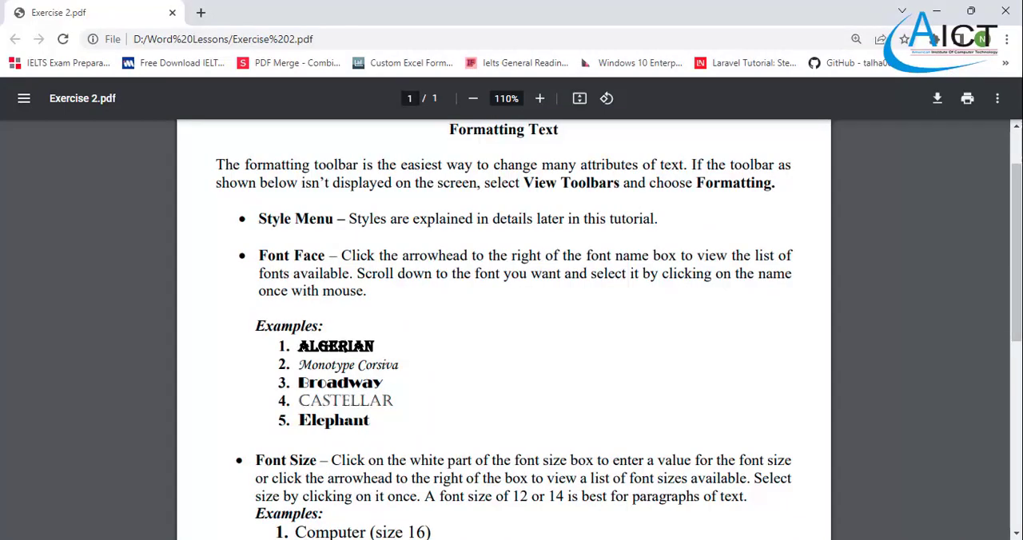
- Bold the "Font Style" and "Alignment" labels at the start of the last two bullets, following the Exercise 2 PDF
scroll(583, 423, "down", 6)
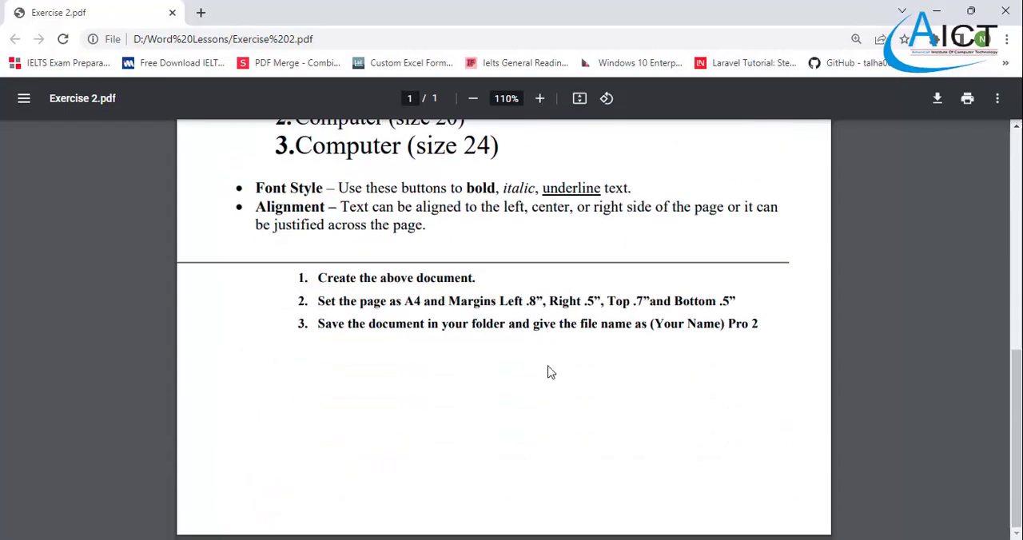
scroll(583, 423, "up", 3)
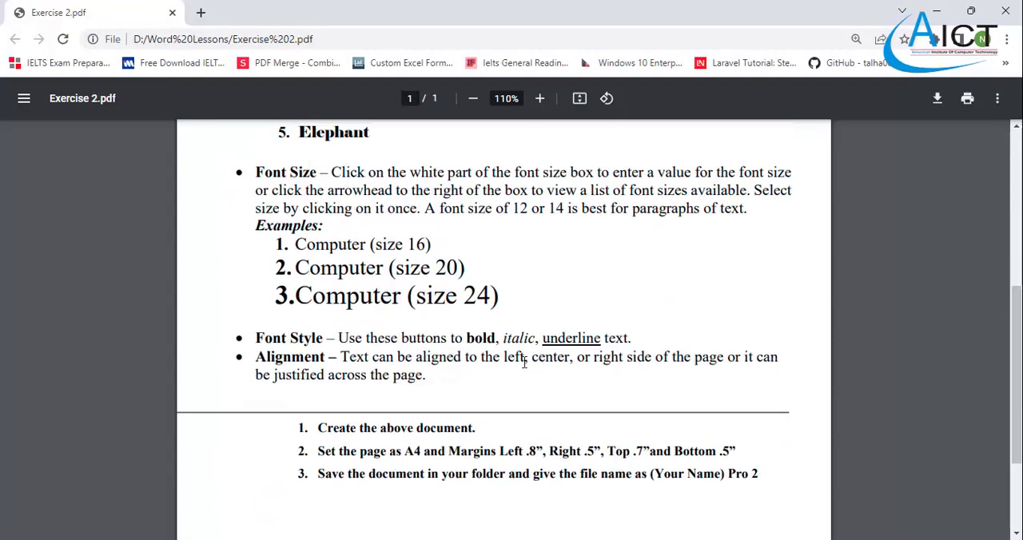
scroll(464, 362, "up", 1)
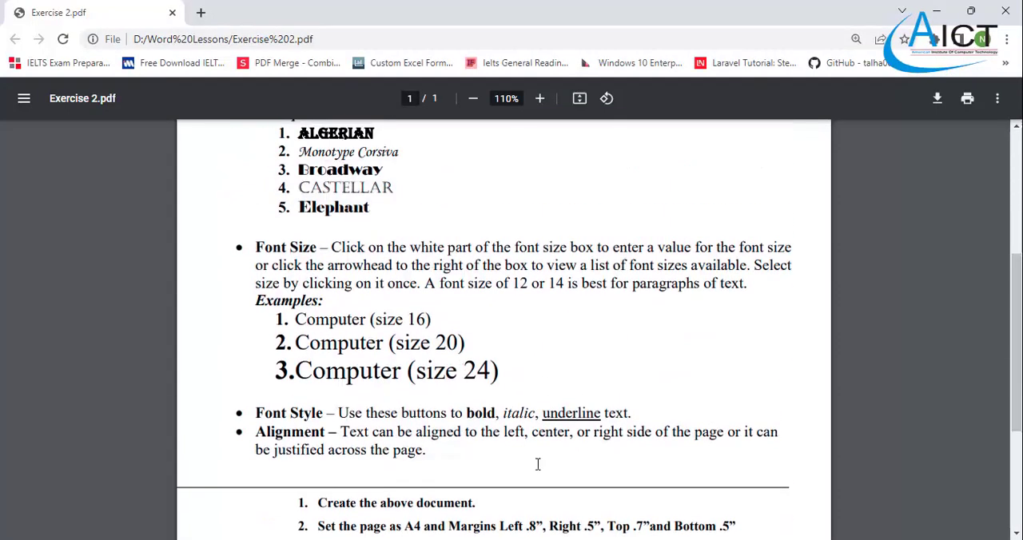
left_click(644, 539)
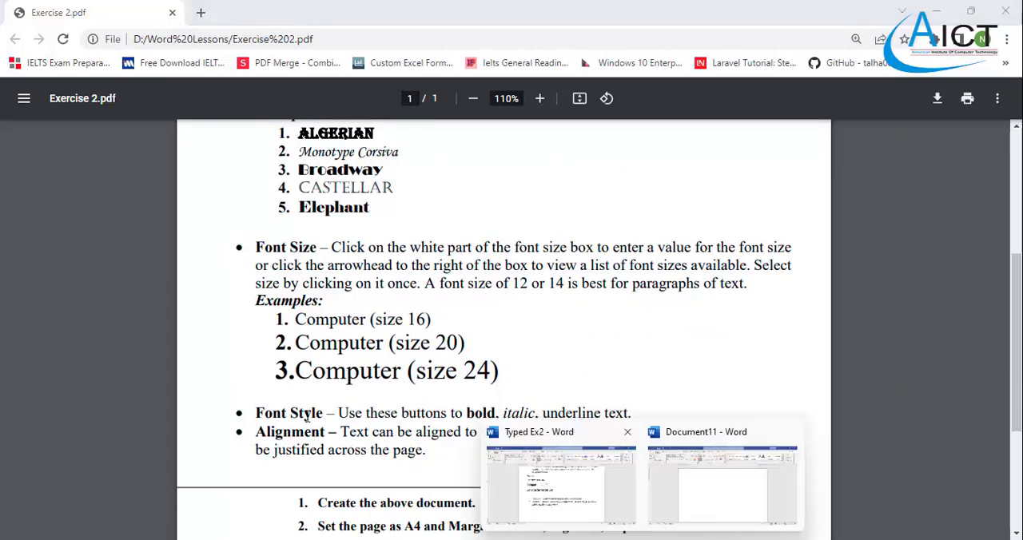
left_click(581, 496)
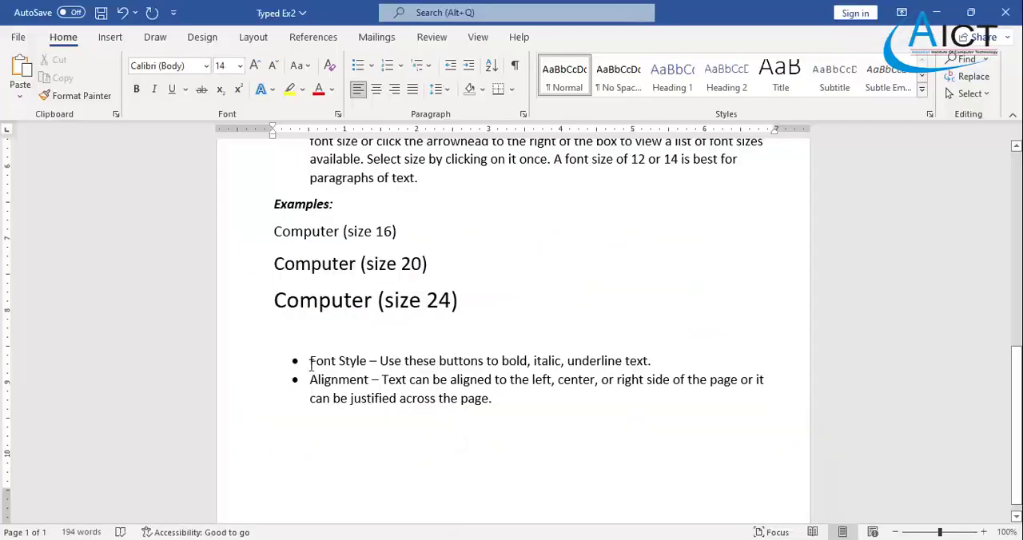
left_click_drag(310, 364, 370, 362)
key("ctrl+b")
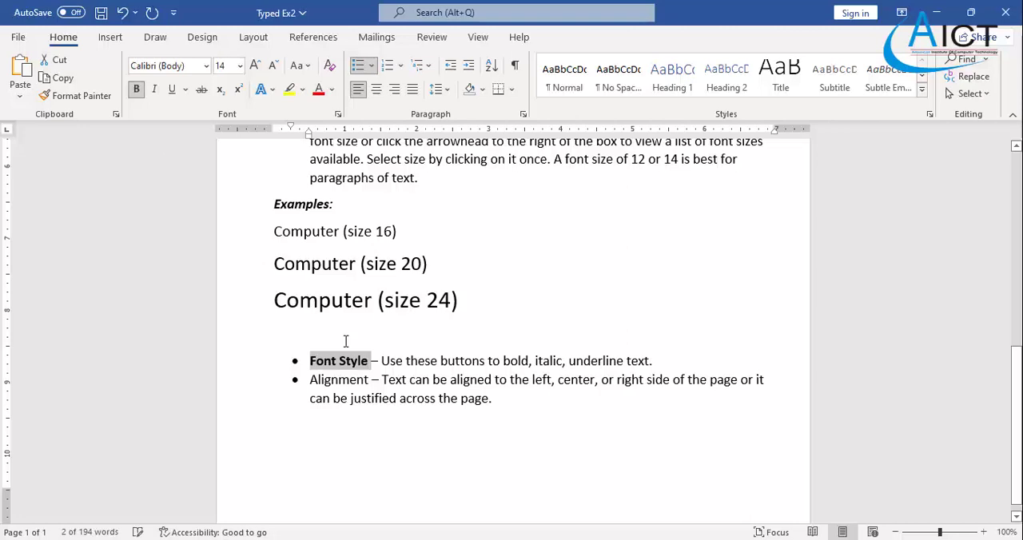
left_click_drag(310, 381, 370, 382)
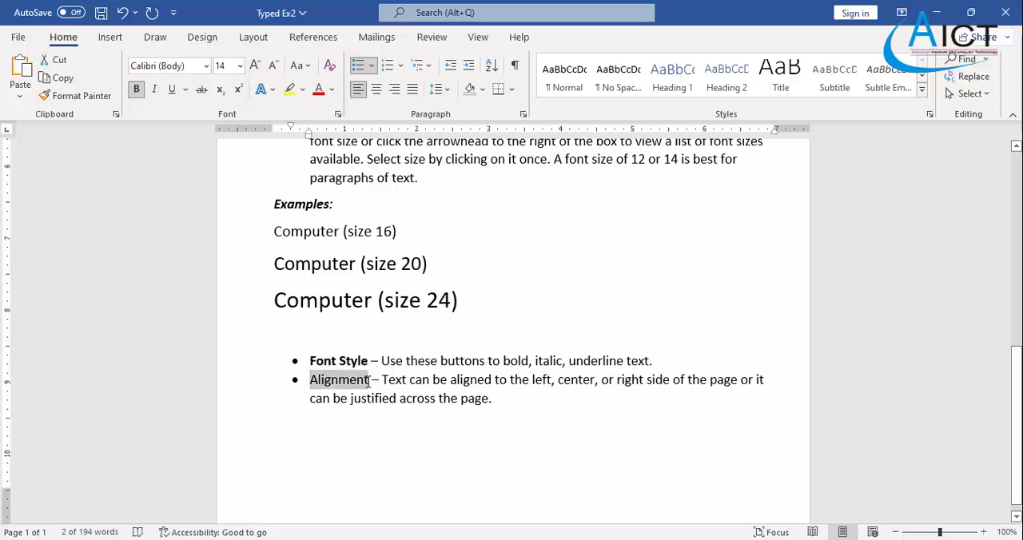
left_click(136, 89)
left_click(506, 416)
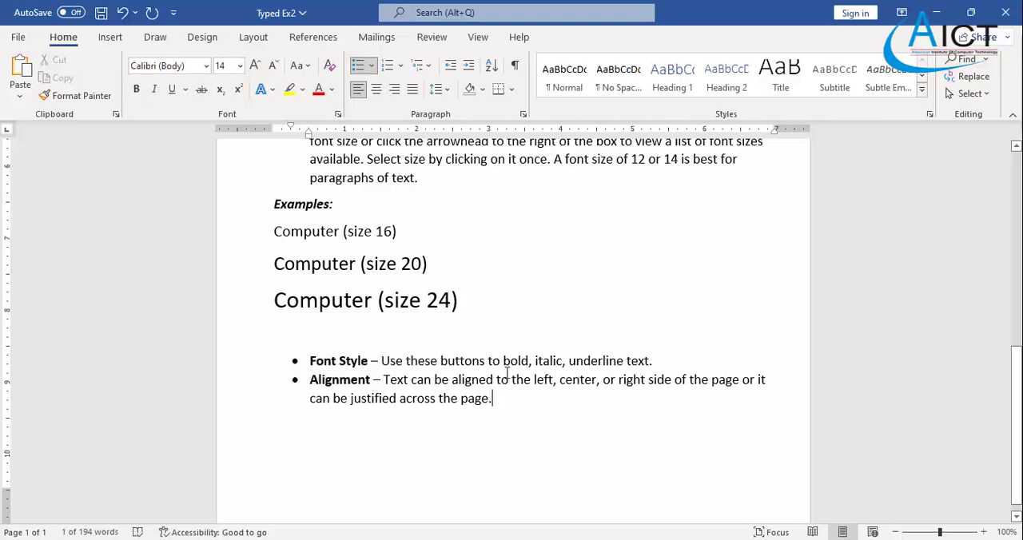
- In the Font Style bullet, make the word "bold" bold and the word "italic" italic only, following the Exercise 2 PDF
mouse_move(675, 539)
left_click(674, 484)
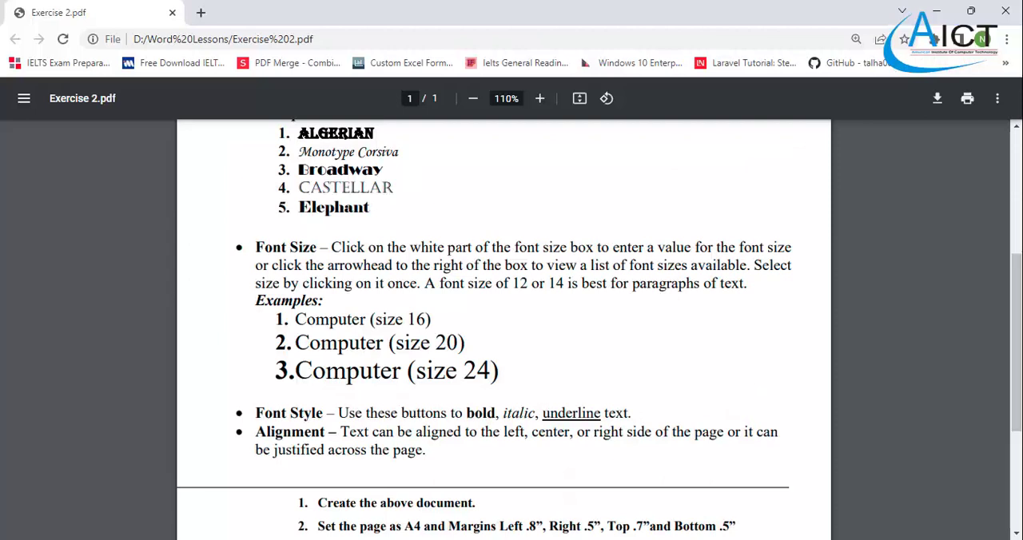
left_click(672, 539)
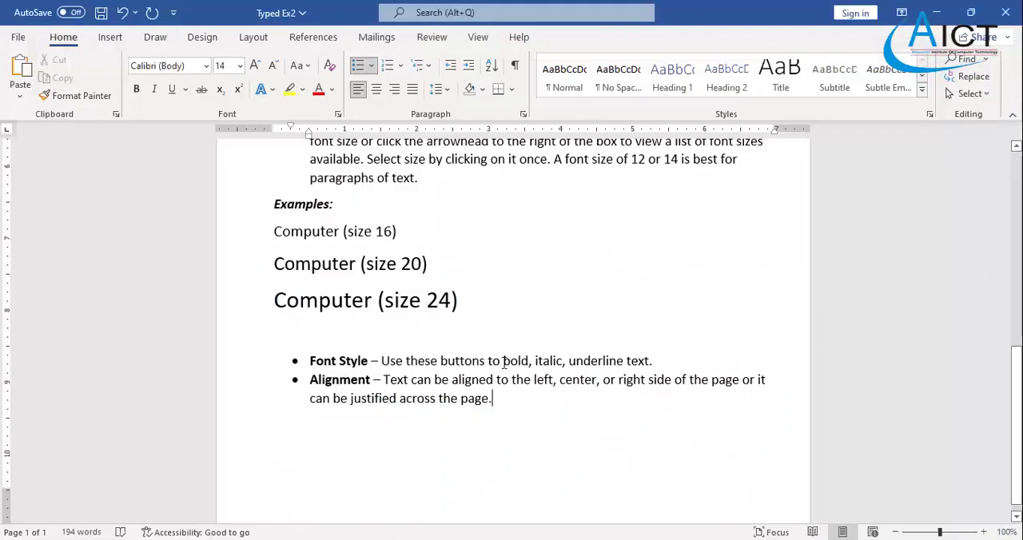
left_click_drag(504, 362, 565, 362)
left_click(136, 89)
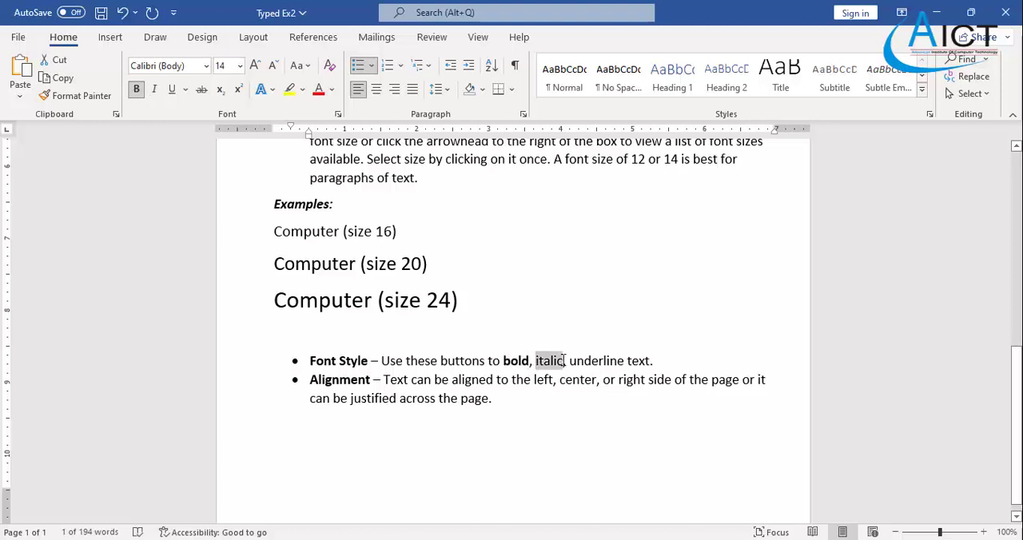
left_click(155, 88)
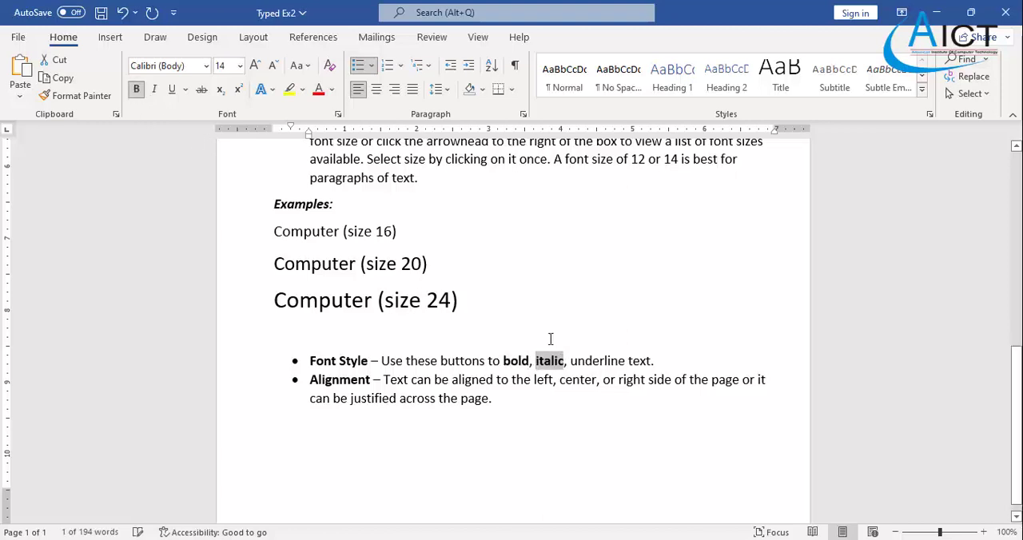
left_click(154, 88)
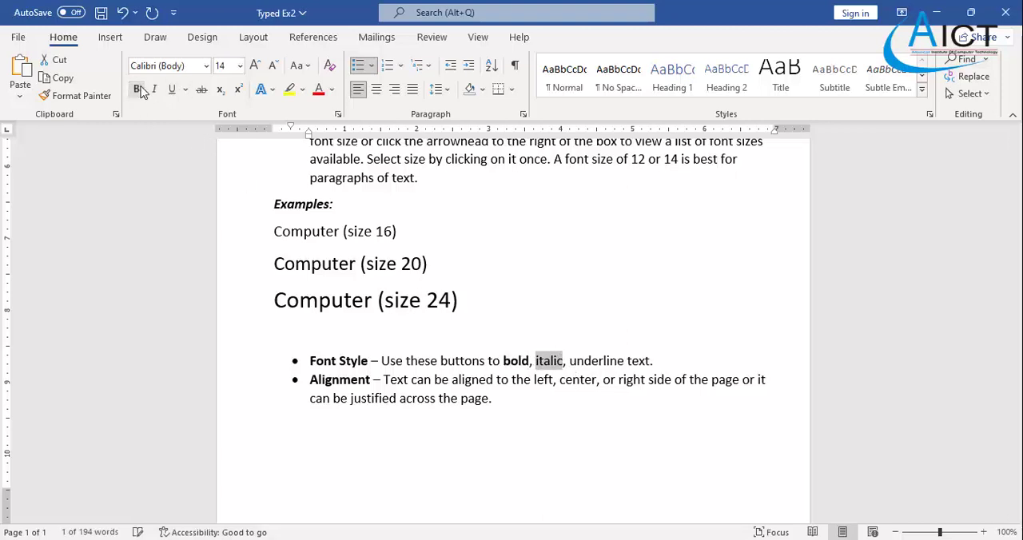
- Underline the word "underline" in the Font Style bullet
left_click_drag(571, 361, 624, 362)
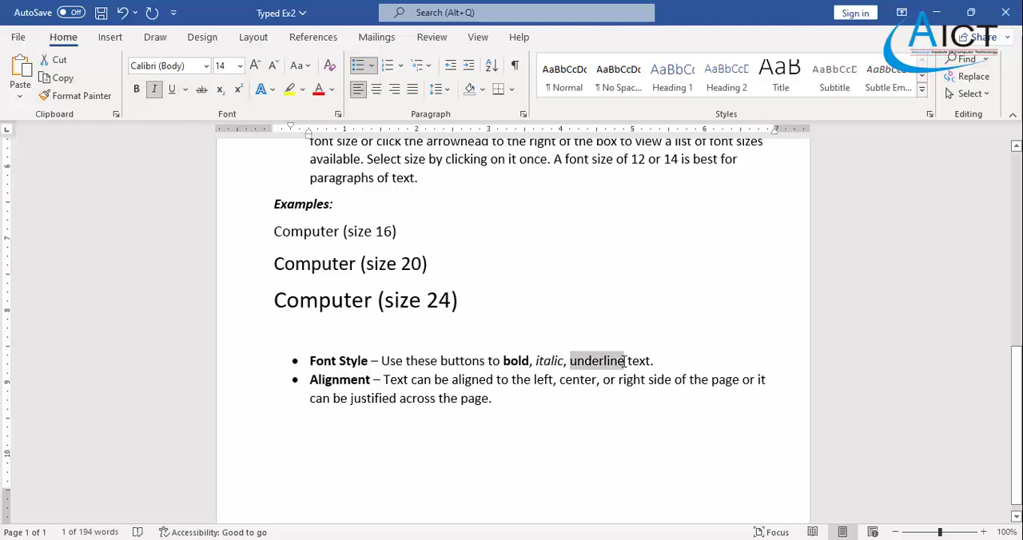
left_click(172, 89)
left_click(529, 405)
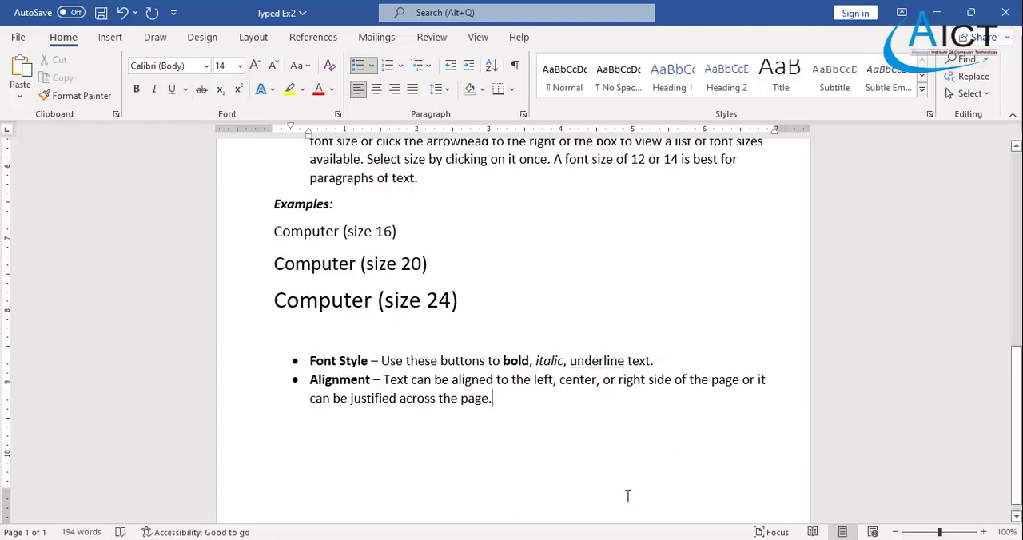
- Compare the formatted Word document with the Exercise 2 PDF for remaining formatting differences
key("alt+Tab")
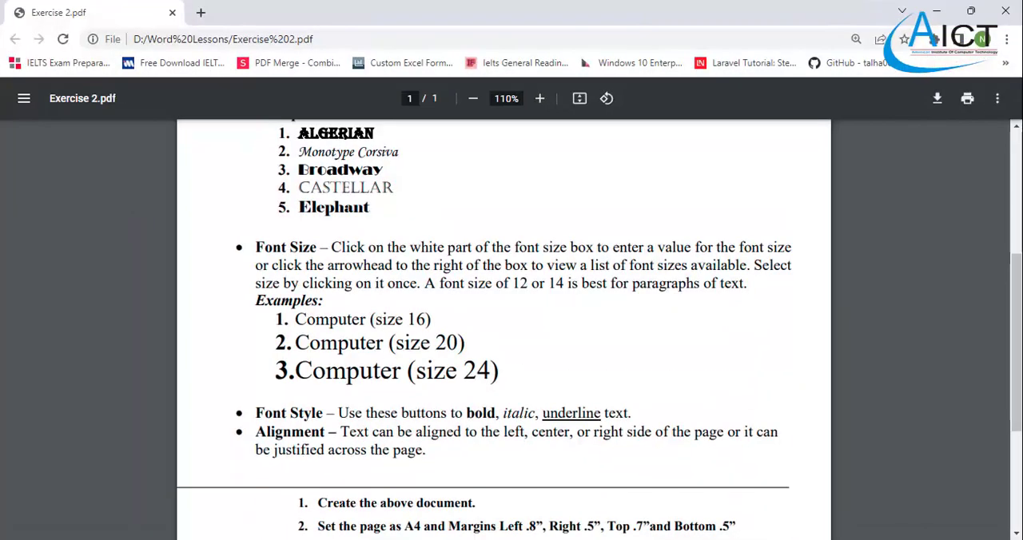
key("alt+Tab")
scroll(509, 381, "up", 4)
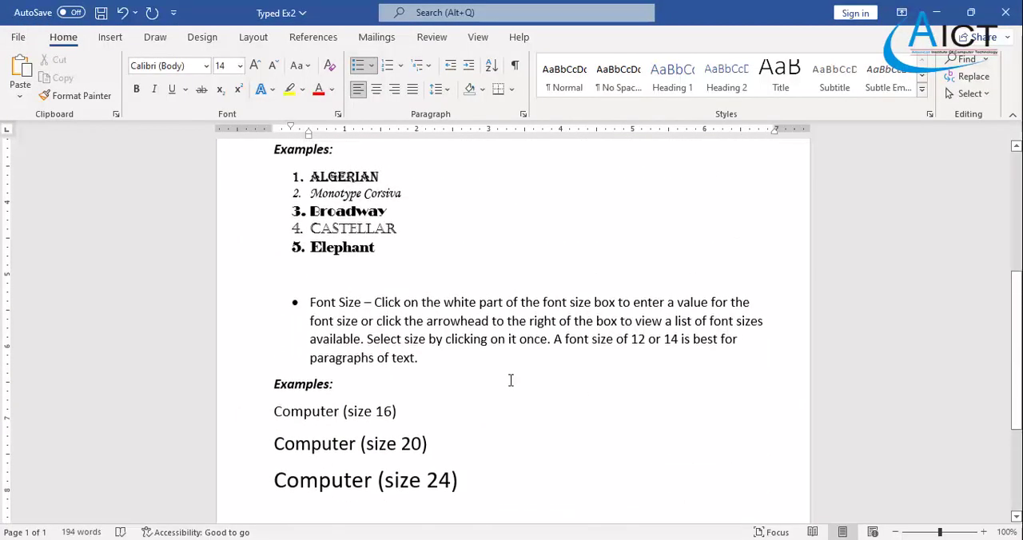
scroll(511, 383, "down", 2)
key("alt+Tab")
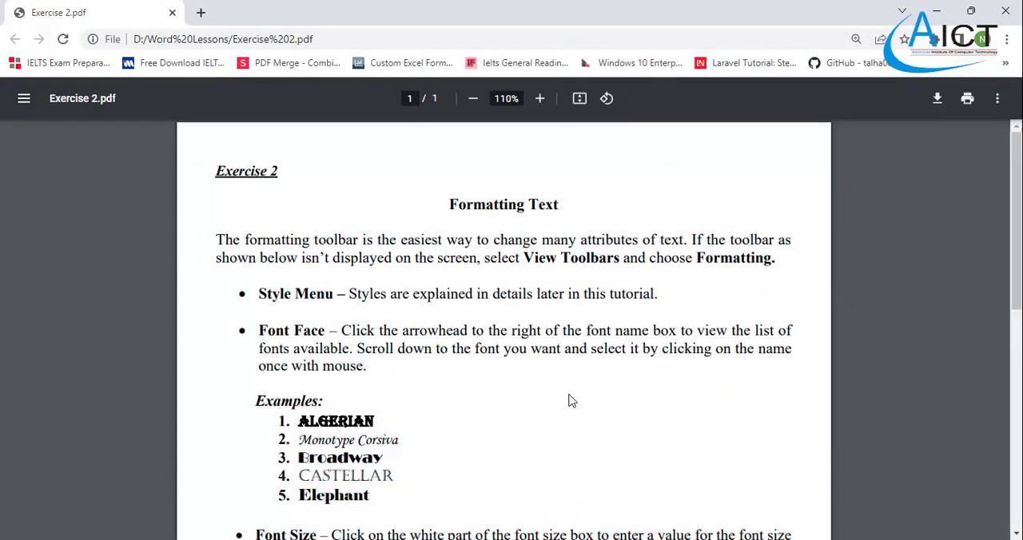
- Justify the introductory paragraph as in the Exercise 2 PDF, and remove the blank line between it and the "Formatting Text" title
scroll(572, 400, "down", 3)
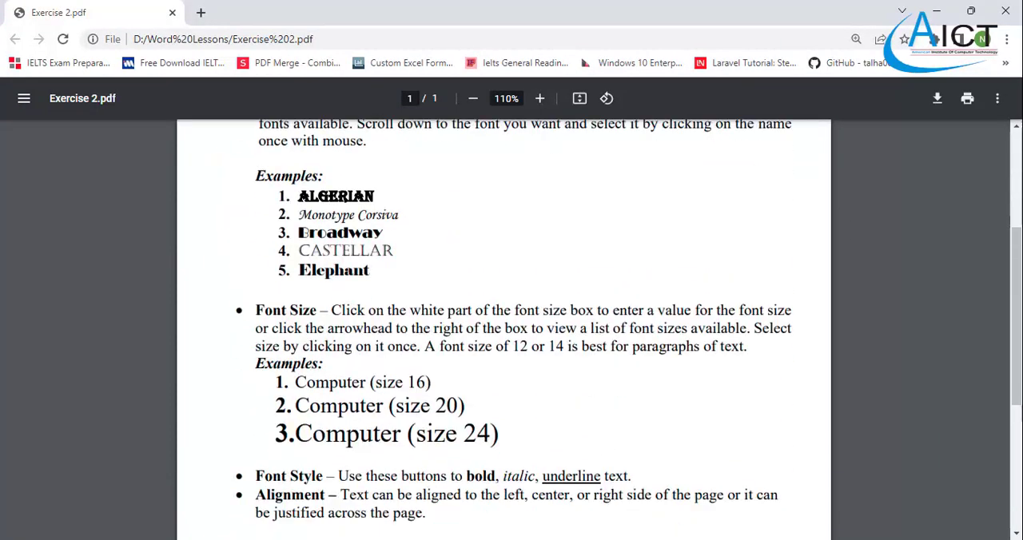
mouse_move(643, 539)
left_click(564, 518)
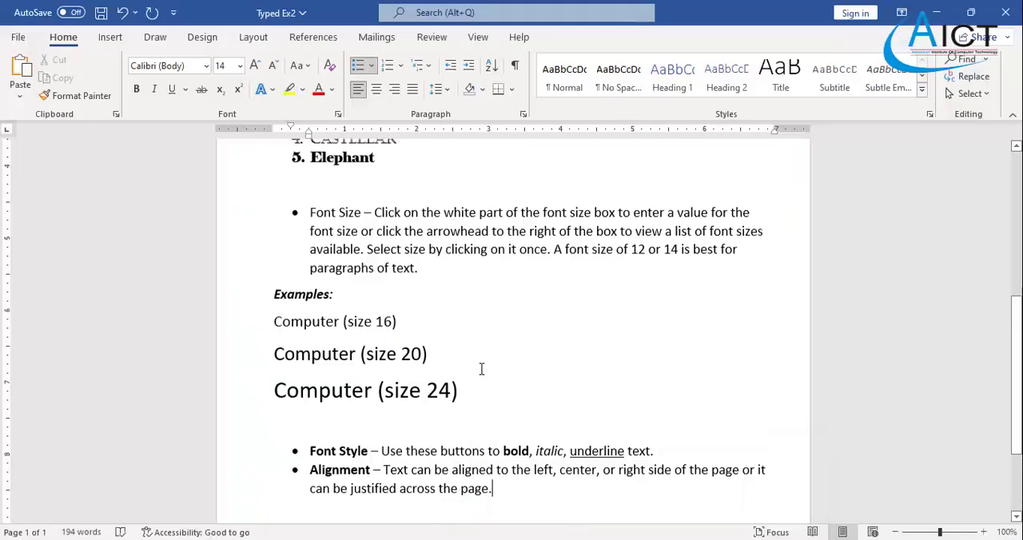
scroll(480, 367, "up", 9)
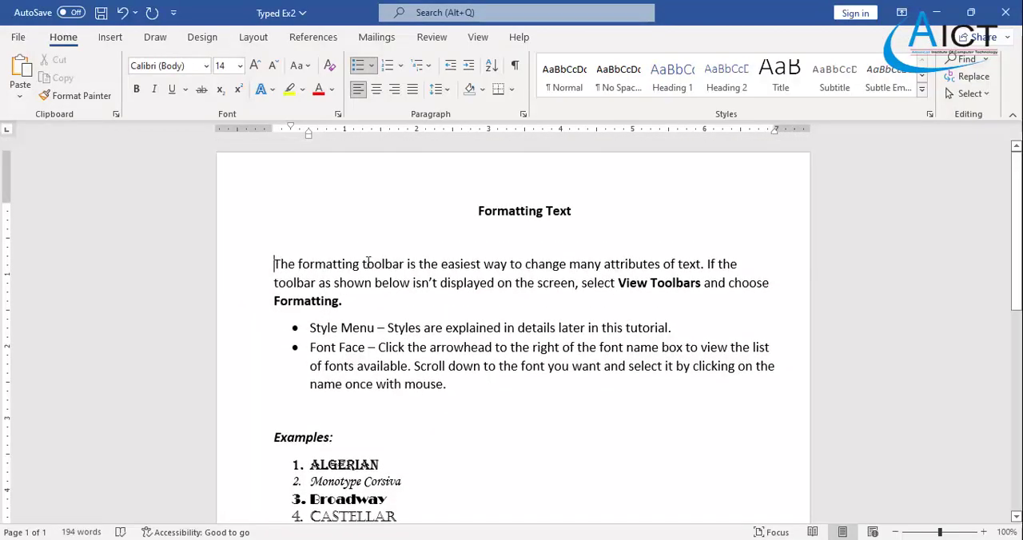
left_click_drag(274, 265, 772, 287)
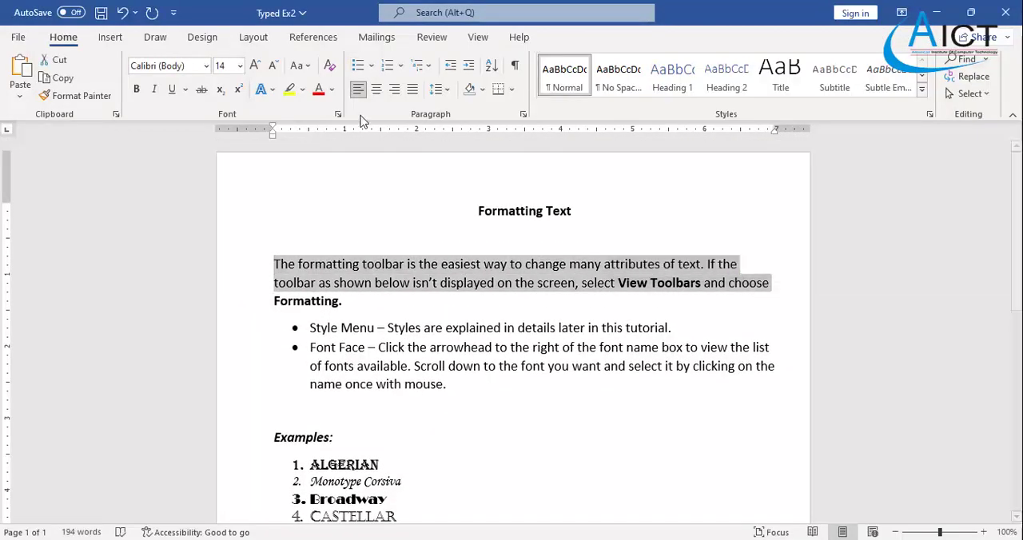
left_click(413, 91)
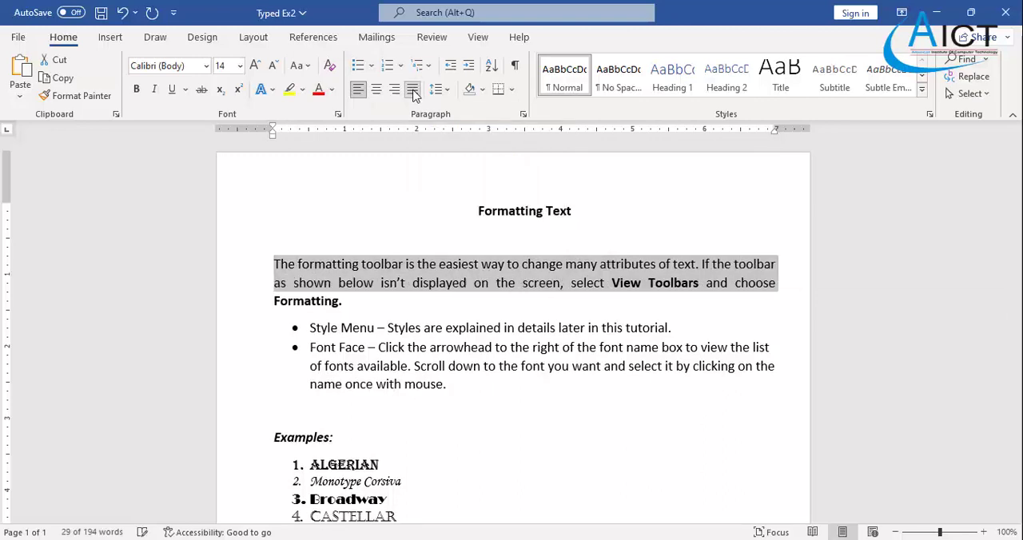
left_click(382, 233)
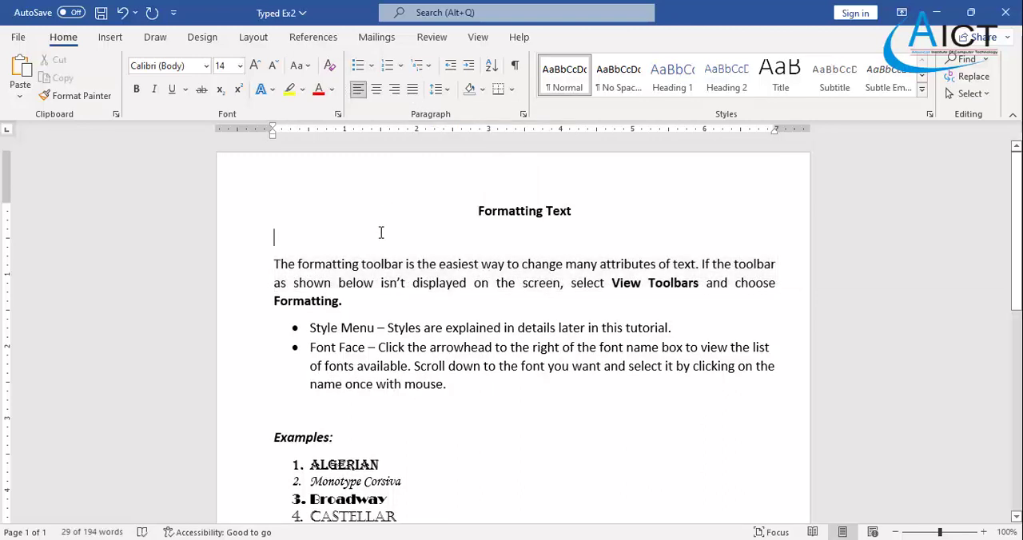
key("Delete")
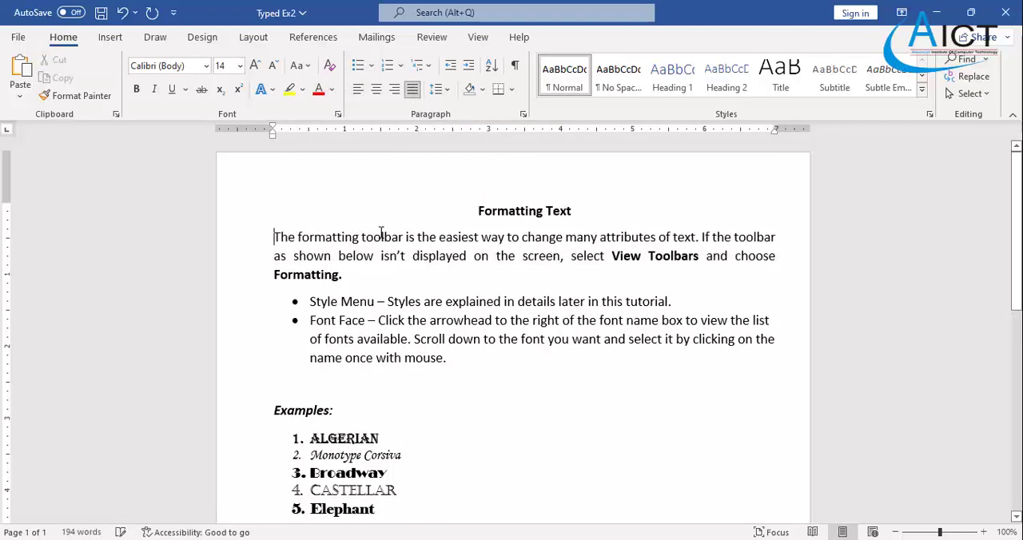
- Justify the Font Face bullet and the Font Size bullet across the page width
scroll(382, 248, "down", 2)
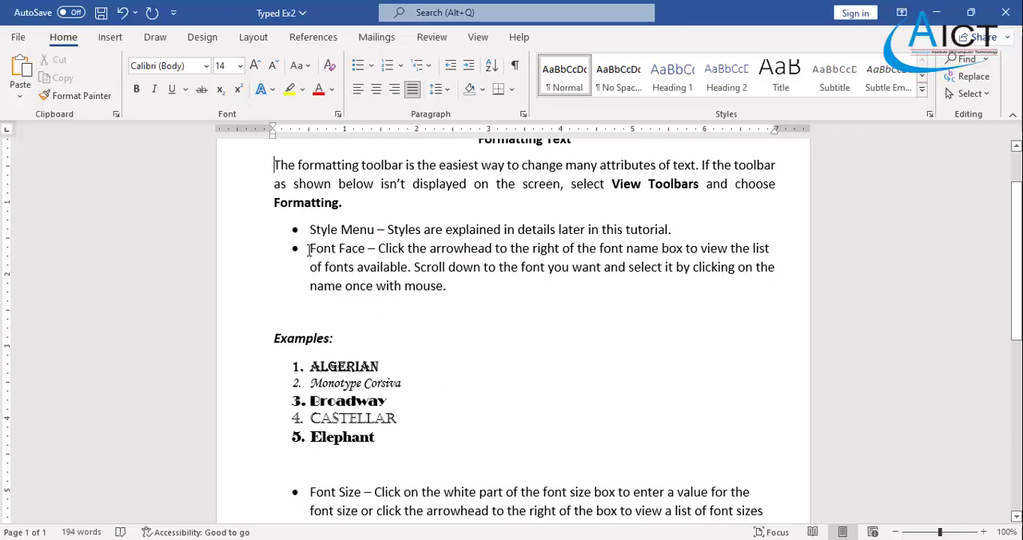
left_click_drag(306, 248, 454, 296)
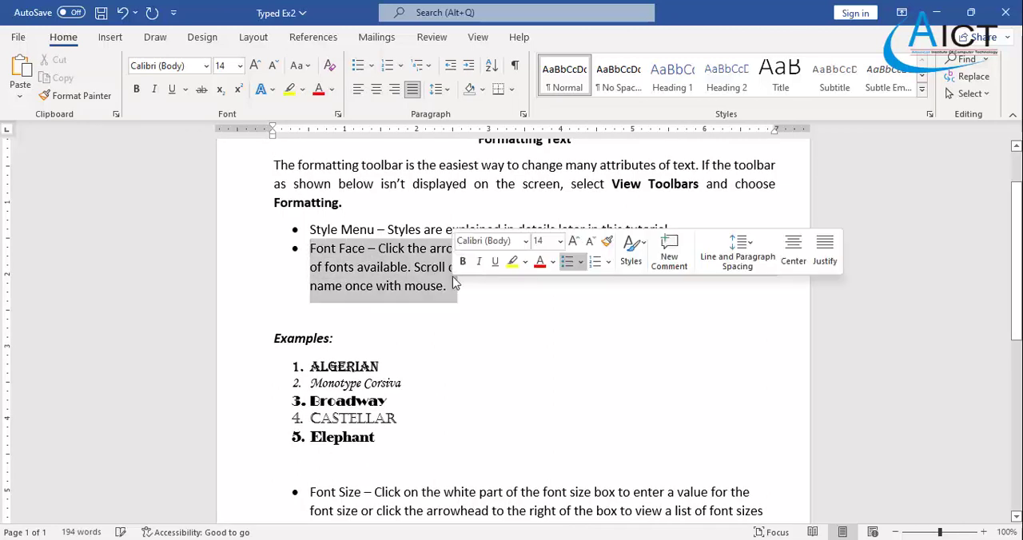
left_click(413, 88)
scroll(407, 299, "down", 5)
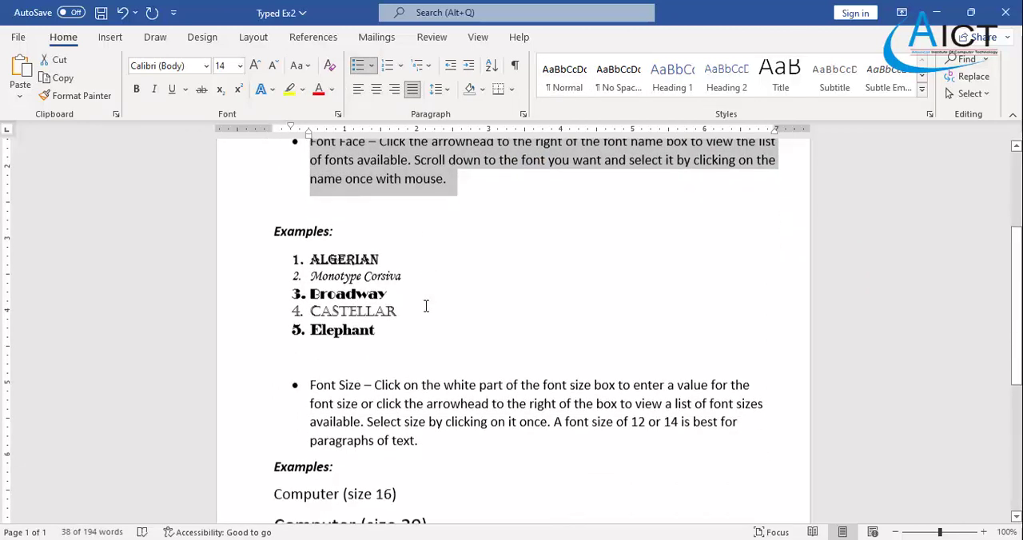
left_click_drag(310, 276, 434, 326)
left_click(412, 89)
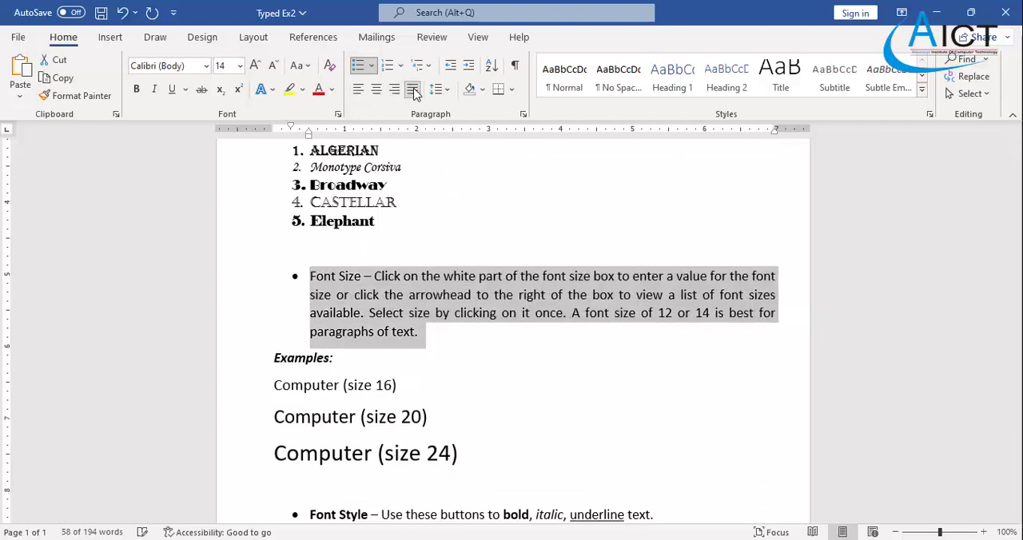
- Justify the Font Style and Alignment bullets at the end of the document
scroll(485, 400, "down", 4)
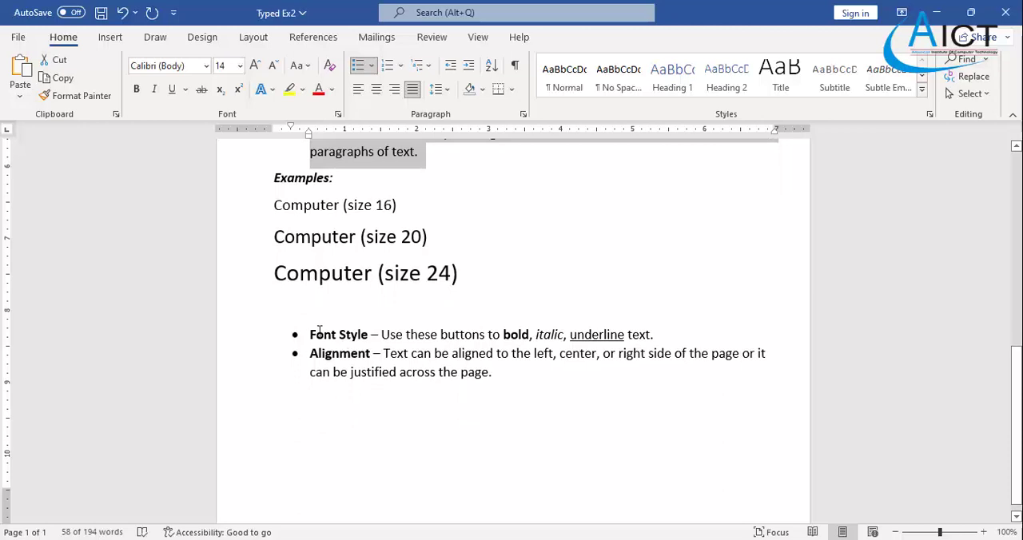
left_click_drag(313, 334, 508, 378)
left_click(417, 92)
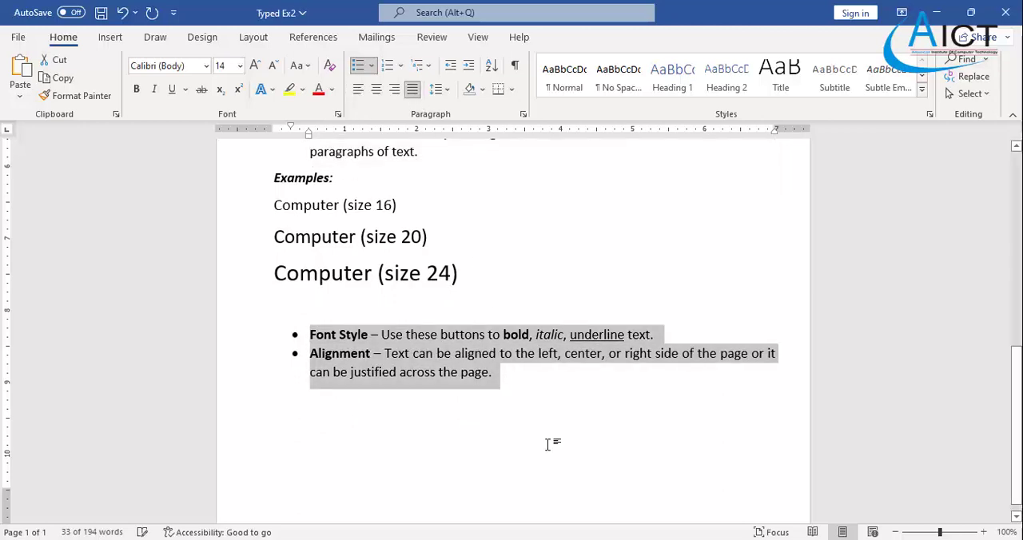
left_click(548, 442)
scroll(548, 444, "up", 4)
scroll(548, 445, "up", 6)
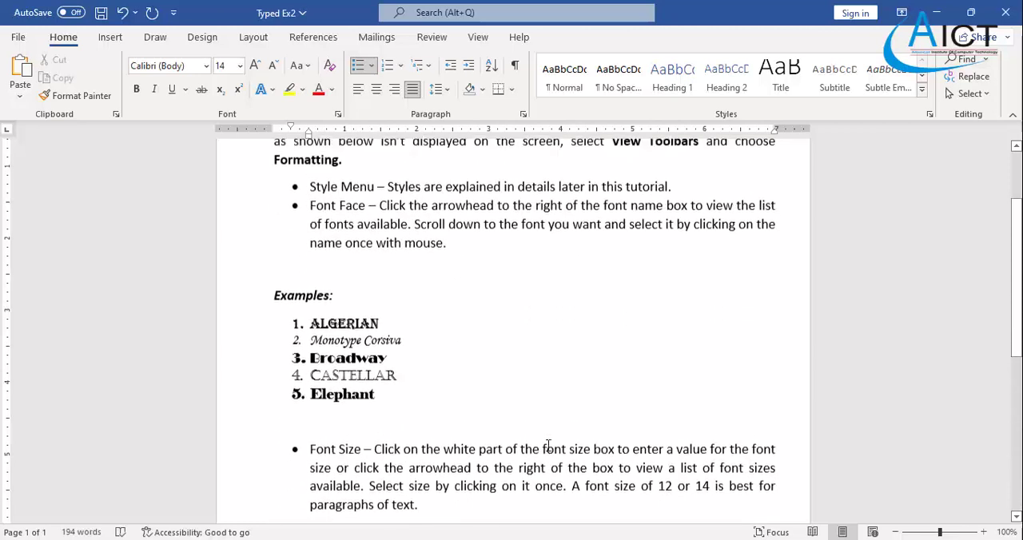
scroll(548, 446, "down", 9)
scroll(548, 445, "down", 3)
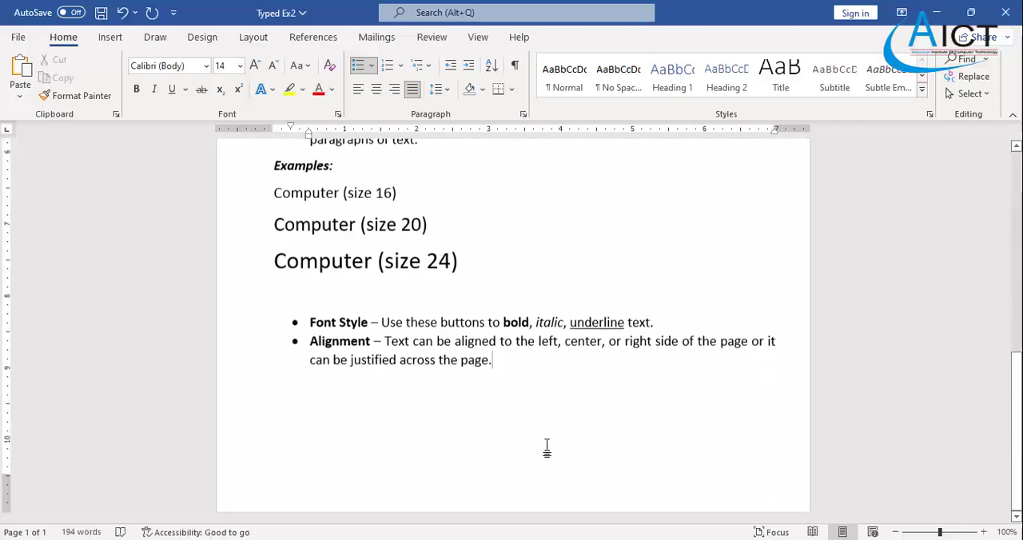
- Check the page instructions in the Exercise 2 PDF and apply custom margins in Word: top 0.7, left 0.8, bottom 0.5 and right 0.5 inches
left_click(676, 536)
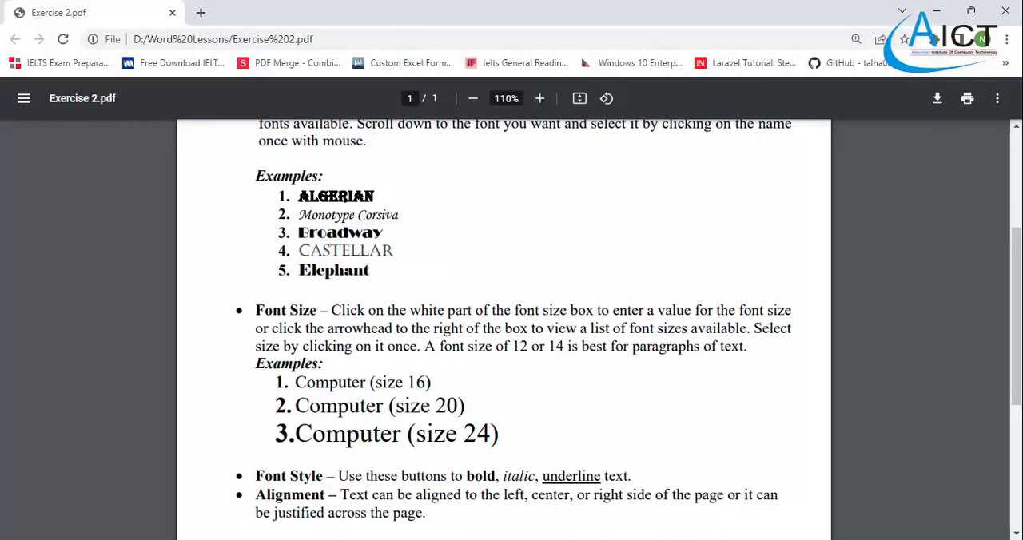
scroll(527, 372, "down", 4)
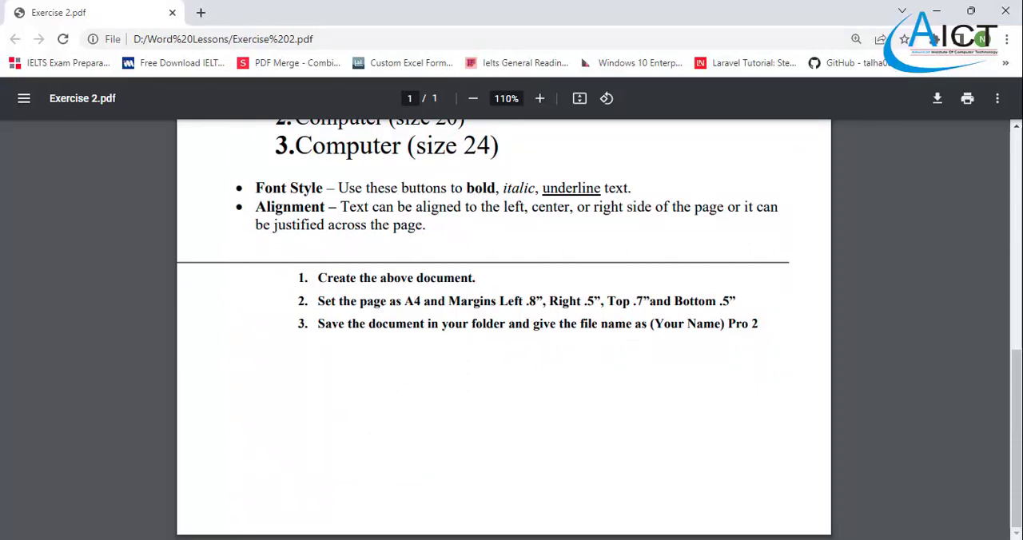
left_click(642, 537)
left_click(546, 490)
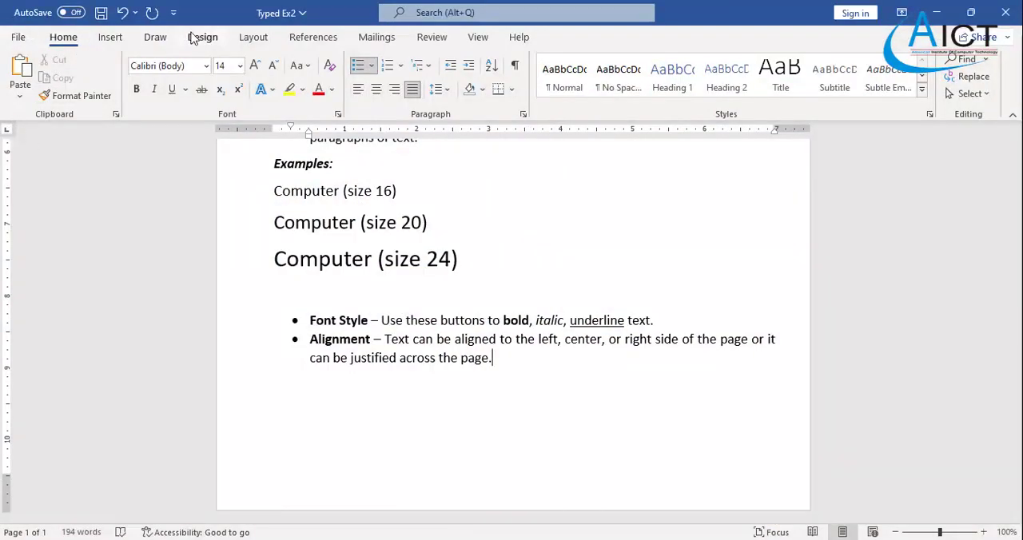
left_click(234, 38)
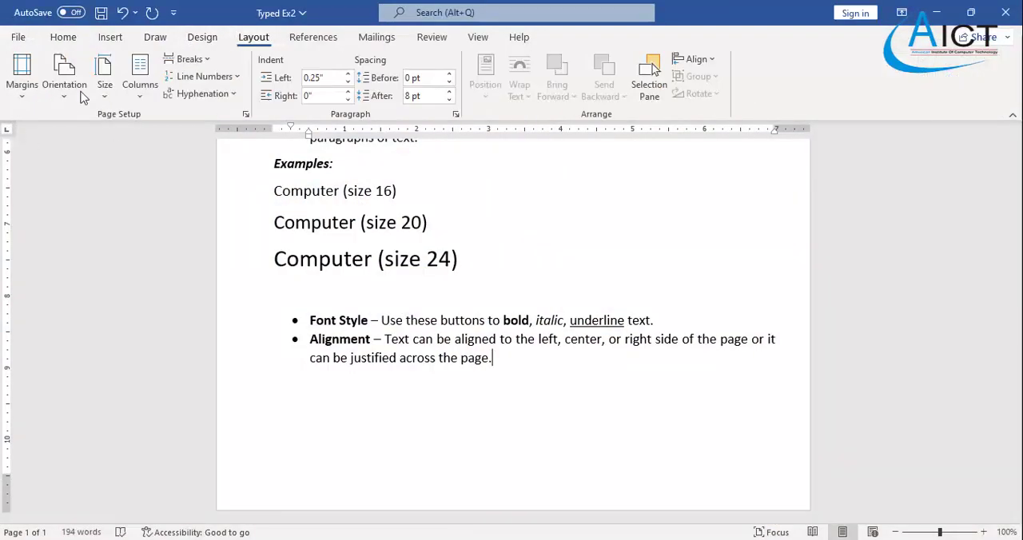
left_click(21, 98)
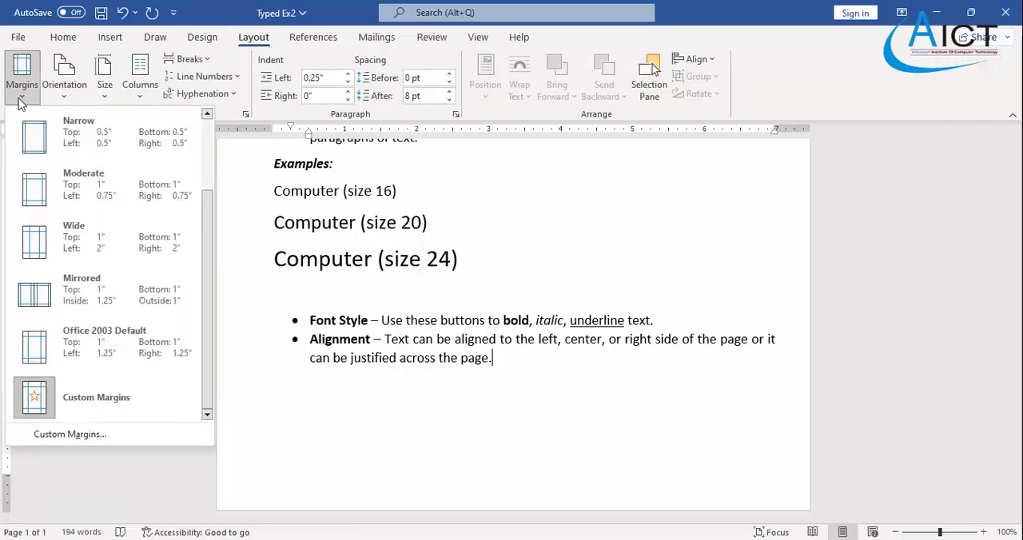
scroll(32, 120, "up", 2)
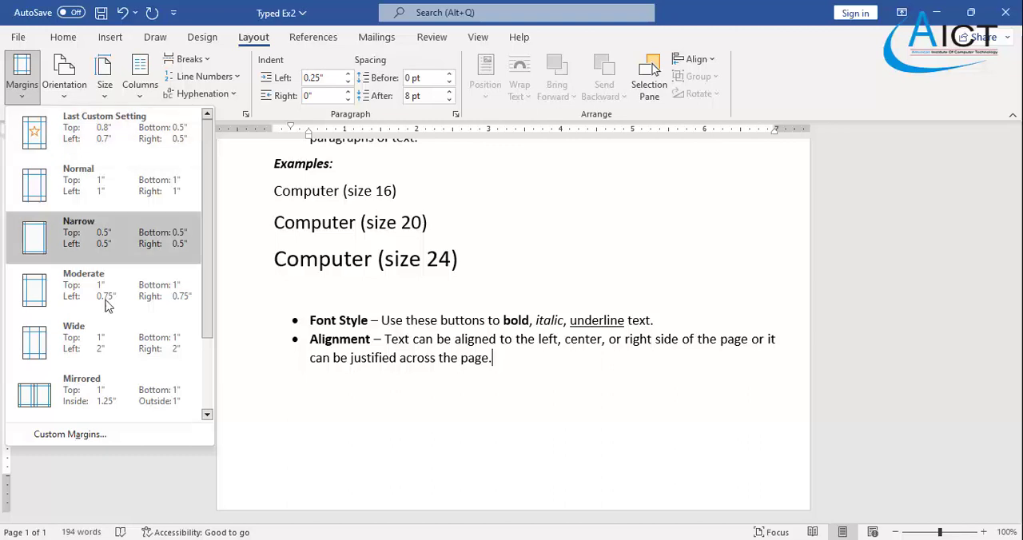
left_click(72, 436)
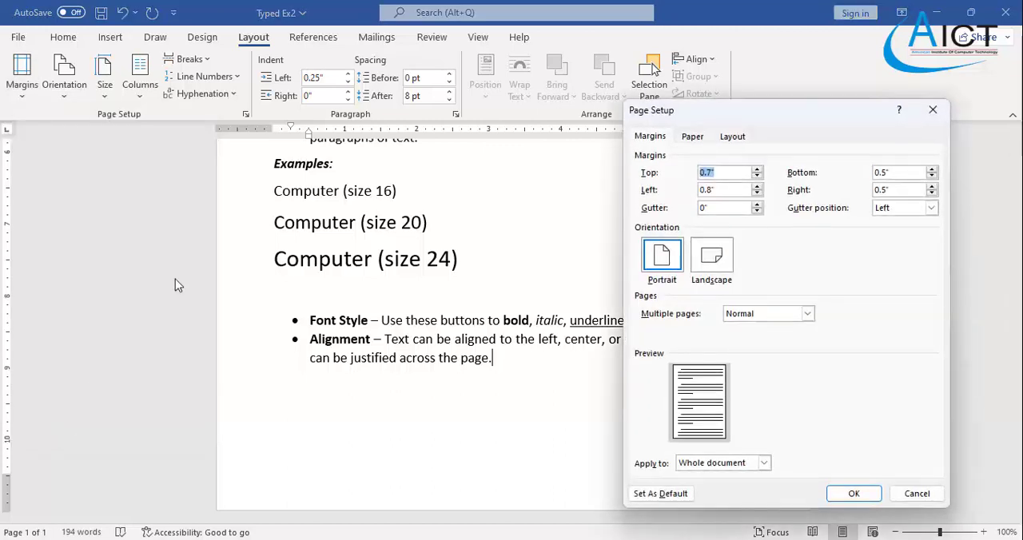
left_click(855, 494)
left_click(21, 76)
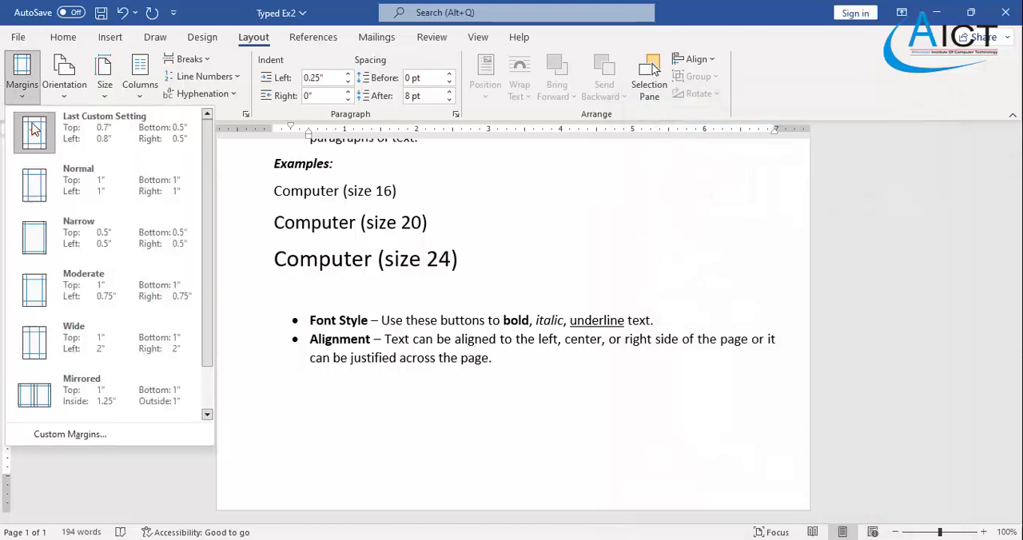
left_click(103, 131)
- Set the document's paper size to A4 (8.2 x 11.7 in)
left_click(104, 96)
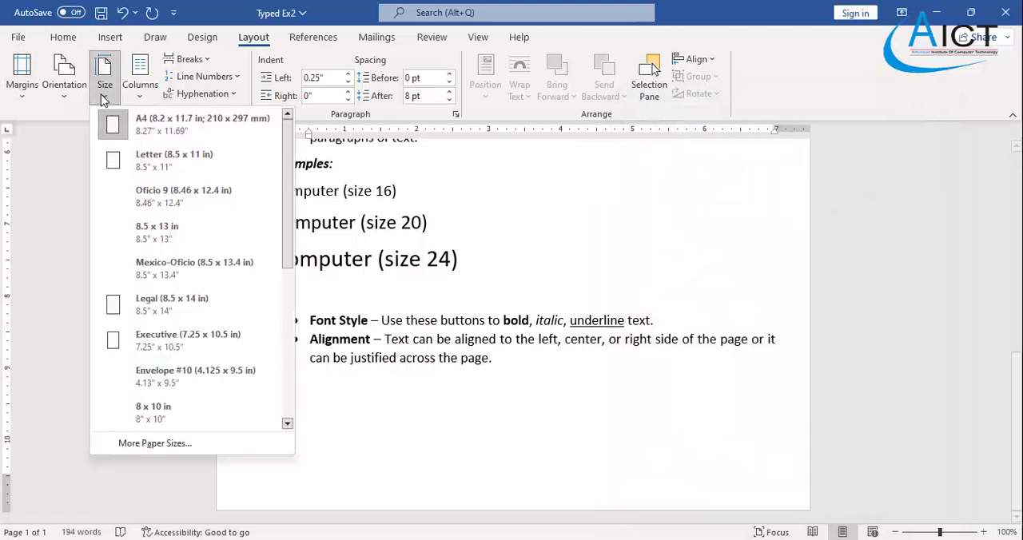
left_click(112, 125)
scroll(474, 306, "up", 6)
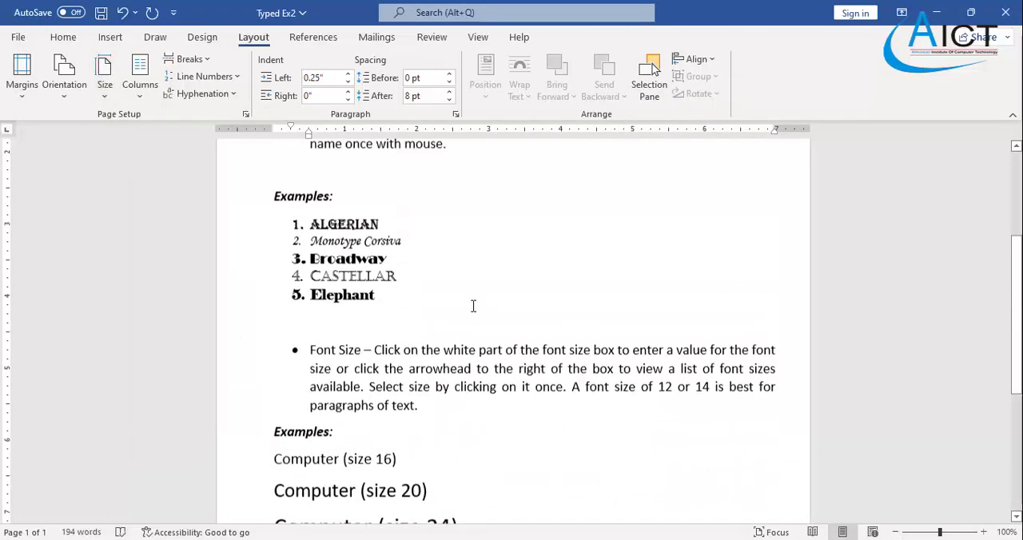
scroll(474, 306, "up", 5)
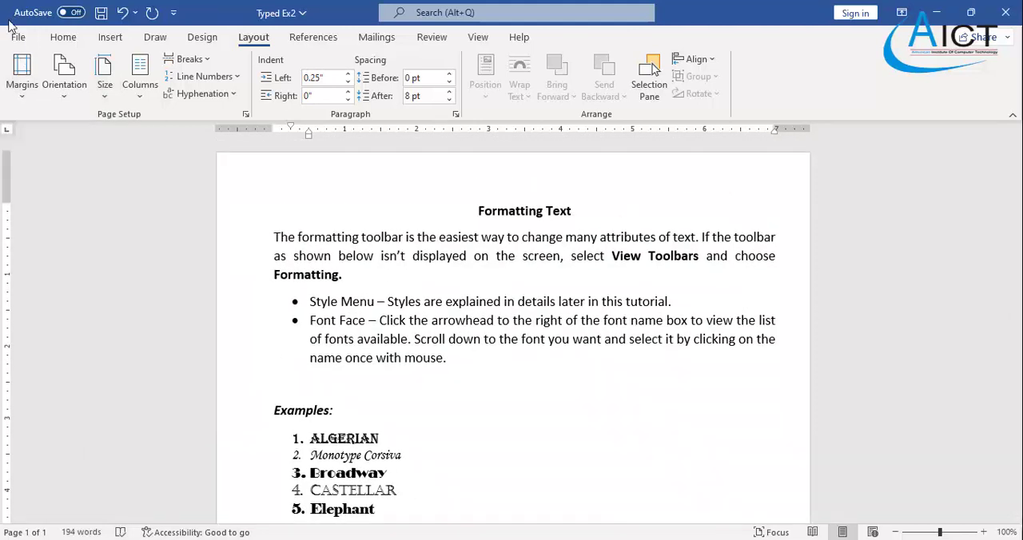
- Start saving a copy of the document and choose the MS Office\Word folder on Local Disk (D:) as its location
left_click(13, 37)
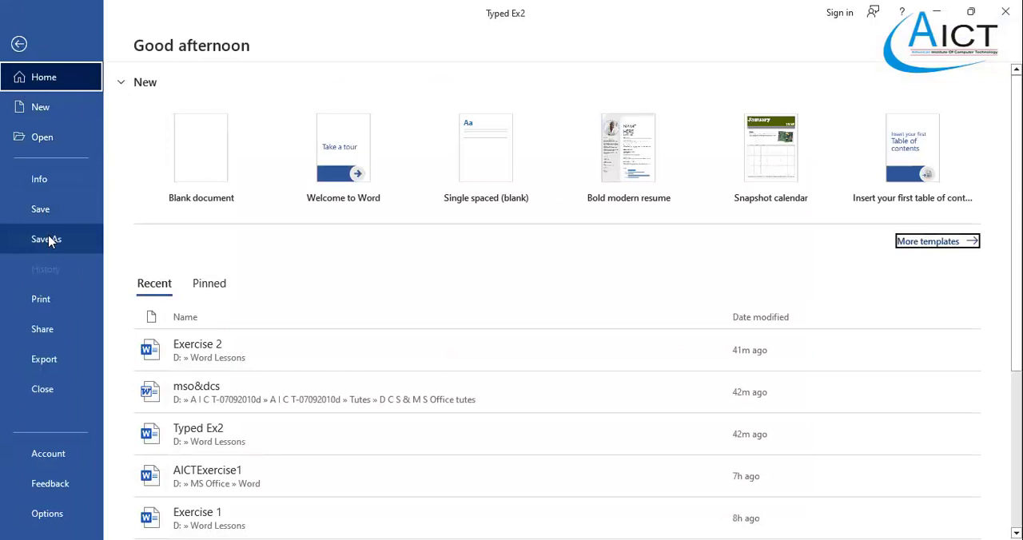
left_click(50, 241)
left_click(212, 253)
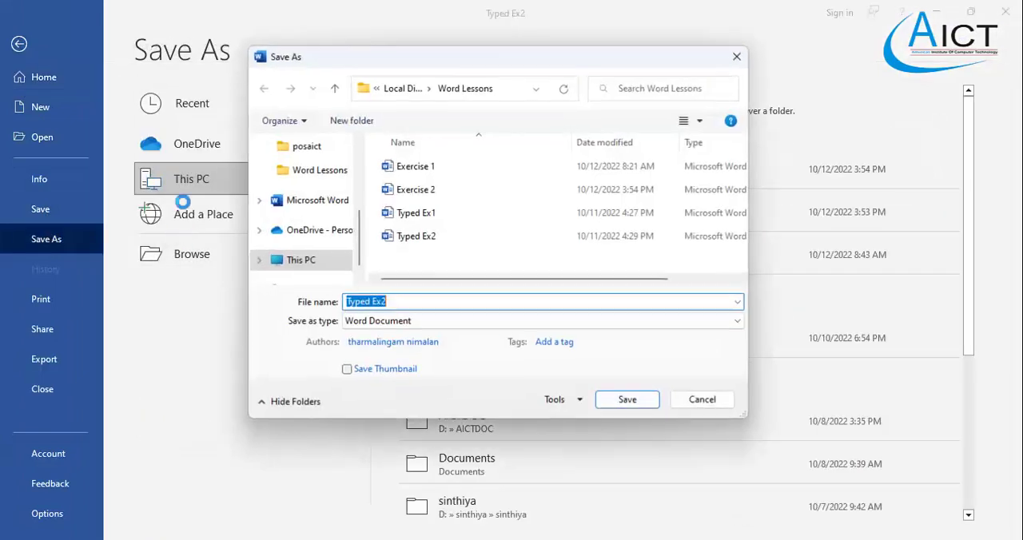
left_click(404, 88)
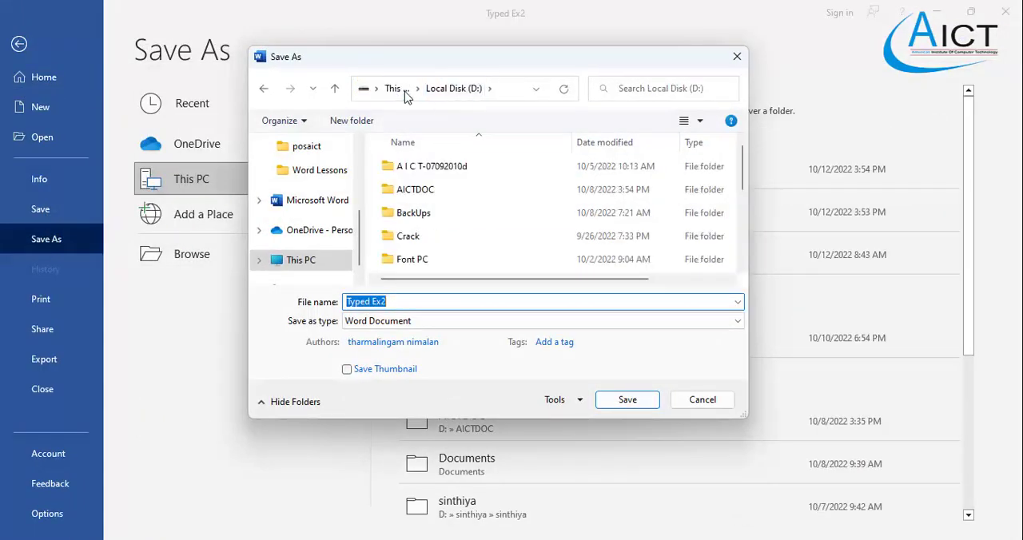
scroll(438, 258, "down", 5)
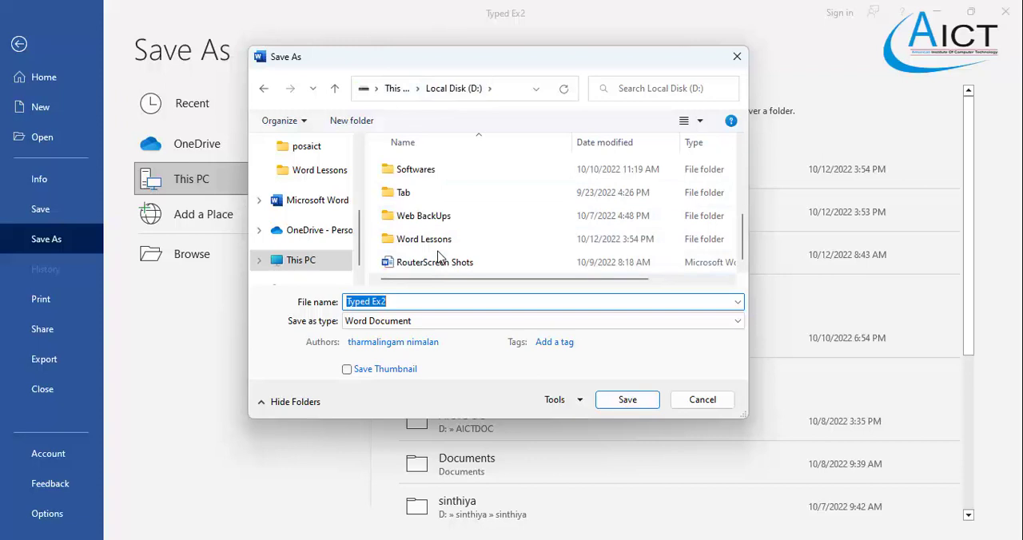
scroll(426, 254, "up", 1)
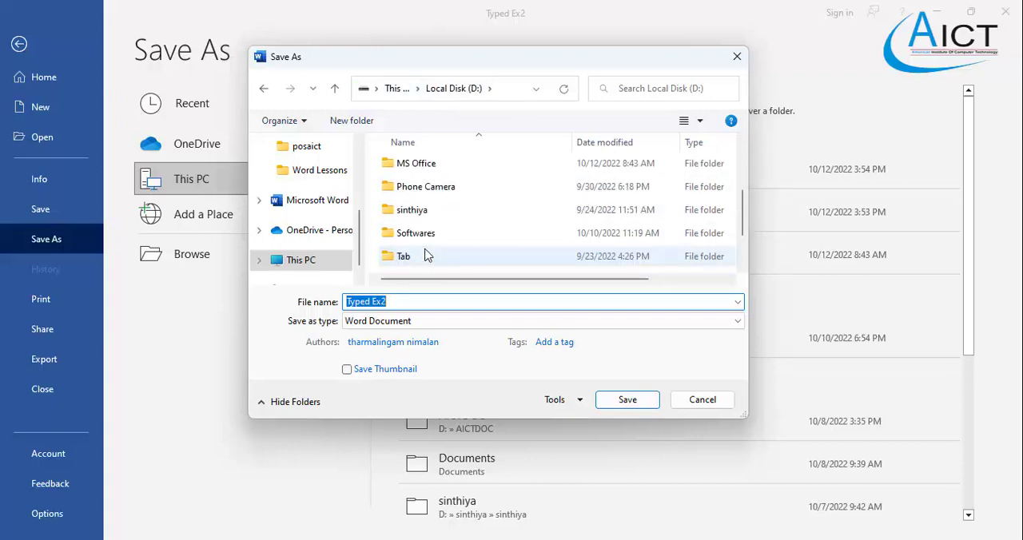
double_click(422, 168)
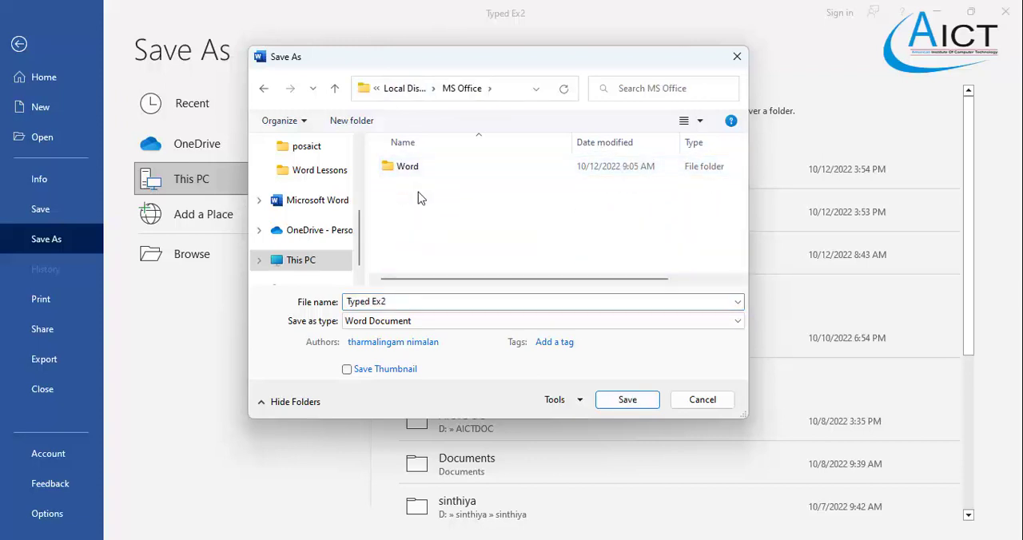
left_click(410, 173)
double_click(409, 172)
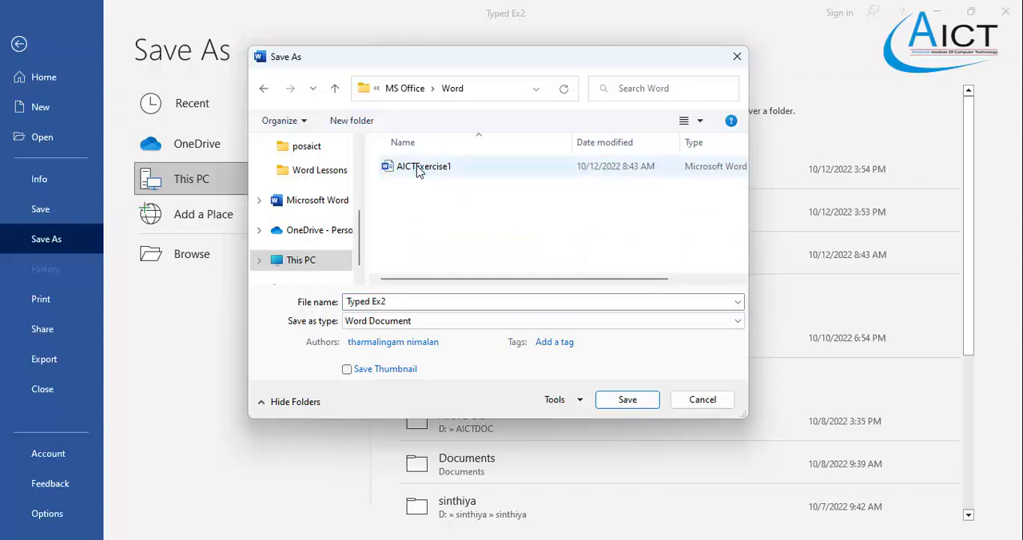
- Name the copy AICTExercise2, based on the existing AICTExercise1 file name, and save it as a Word document
left_click(419, 170)
left_click(420, 302)
left_click(425, 301)
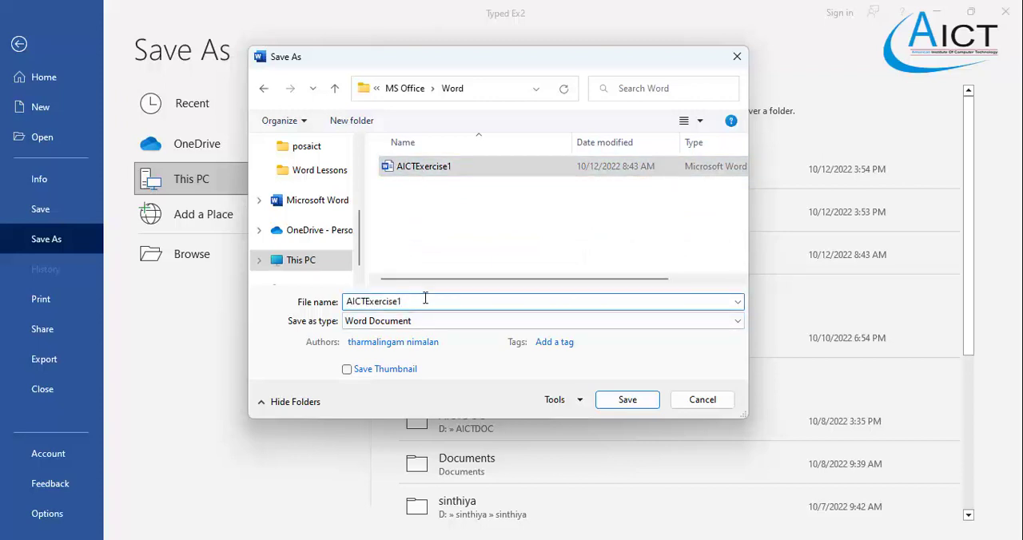
key("BackSpace")
type("2")
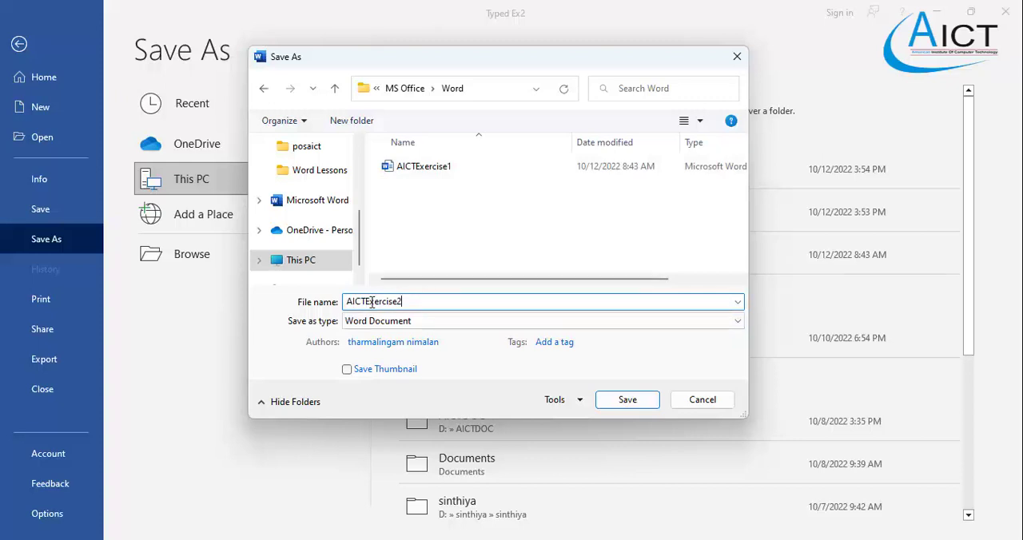
left_click(610, 399)
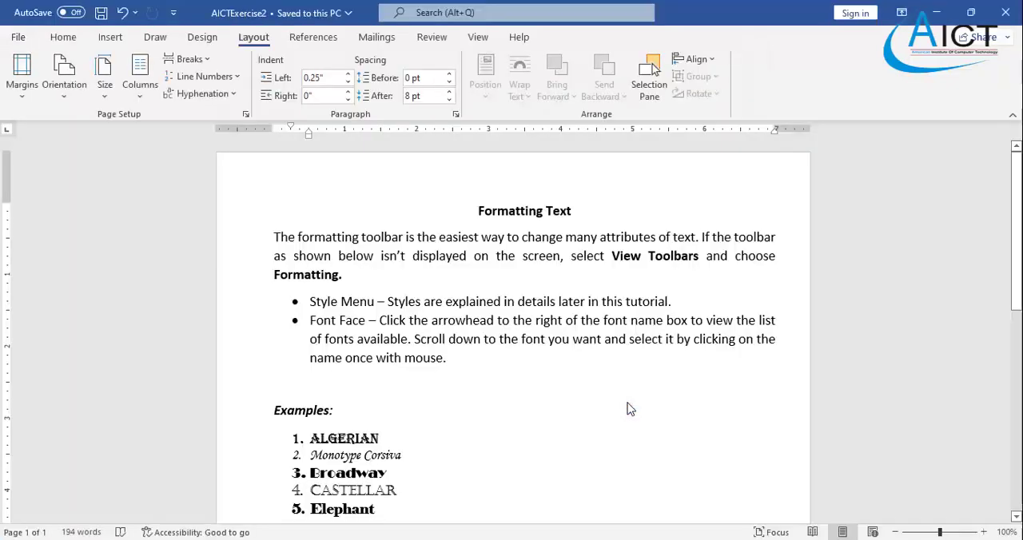